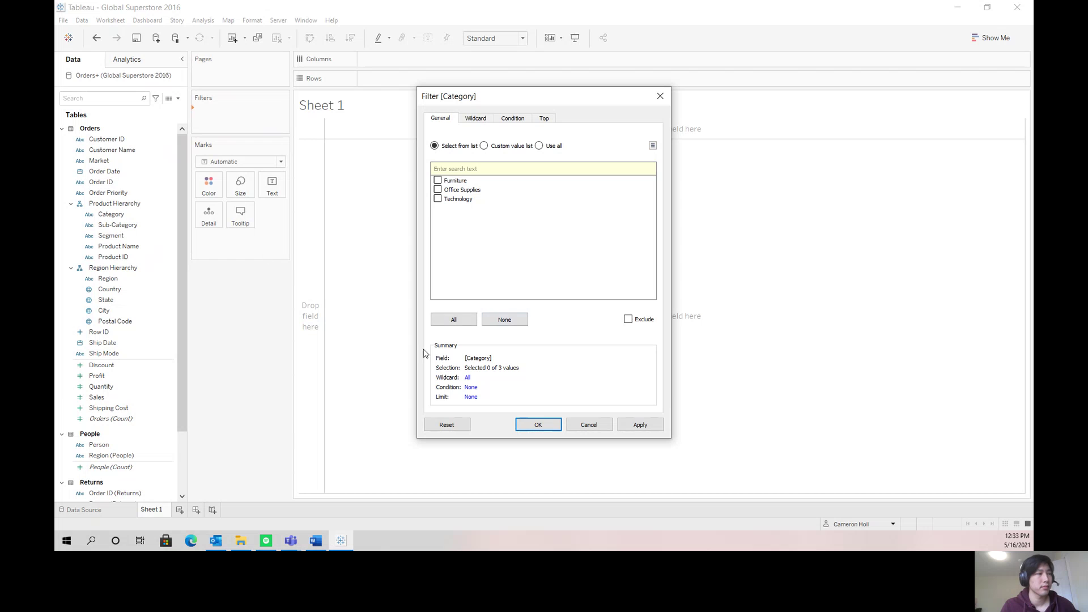
- Select all values for the Category filter and apply it to the sheet
{"action": "left_click", "coordinate": [453, 319]}
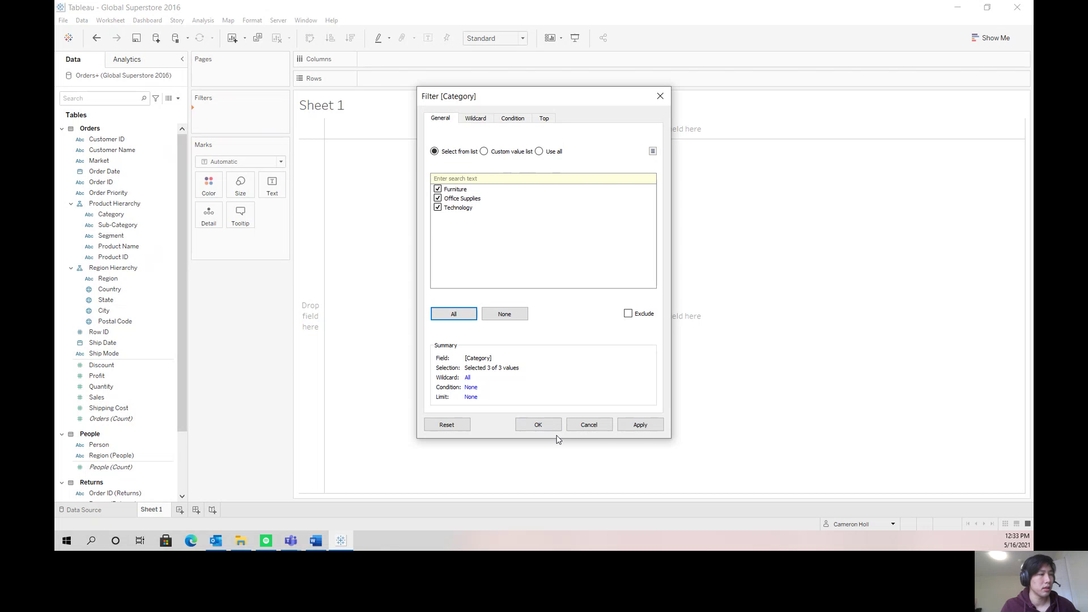
{"action": "left_click", "coordinate": [639, 427]}
{"action": "left_click", "coordinate": [528, 430]}
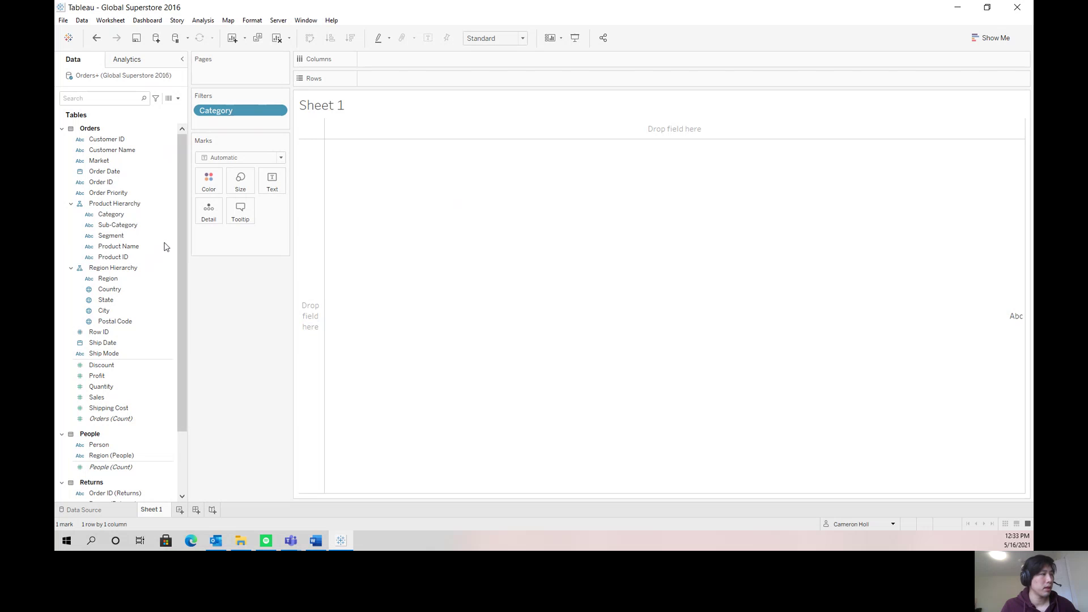
- Build a treemap coloured by Category, sized by Shipping Cost and broken down by Product Name as detail
{"action": "left_click_drag", "start_coordinate": [111, 214], "coordinate": [209, 188]}
{"action": "scroll", "coordinate": [160, 399], "scroll_direction": "down", "scroll_amount": 3}
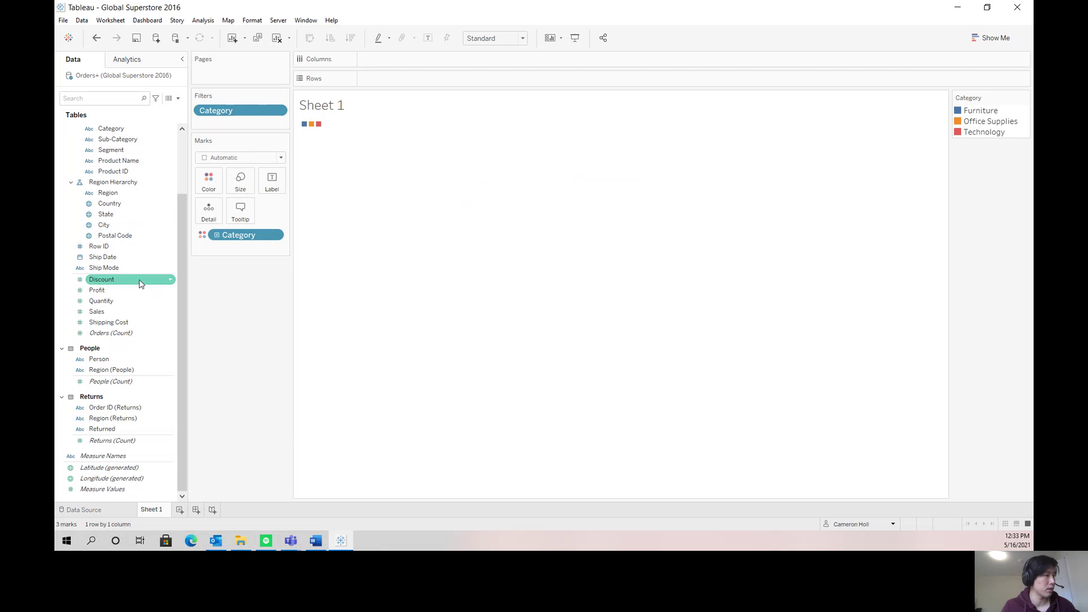
{"action": "left_click_drag", "start_coordinate": [120, 321], "coordinate": [241, 182]}
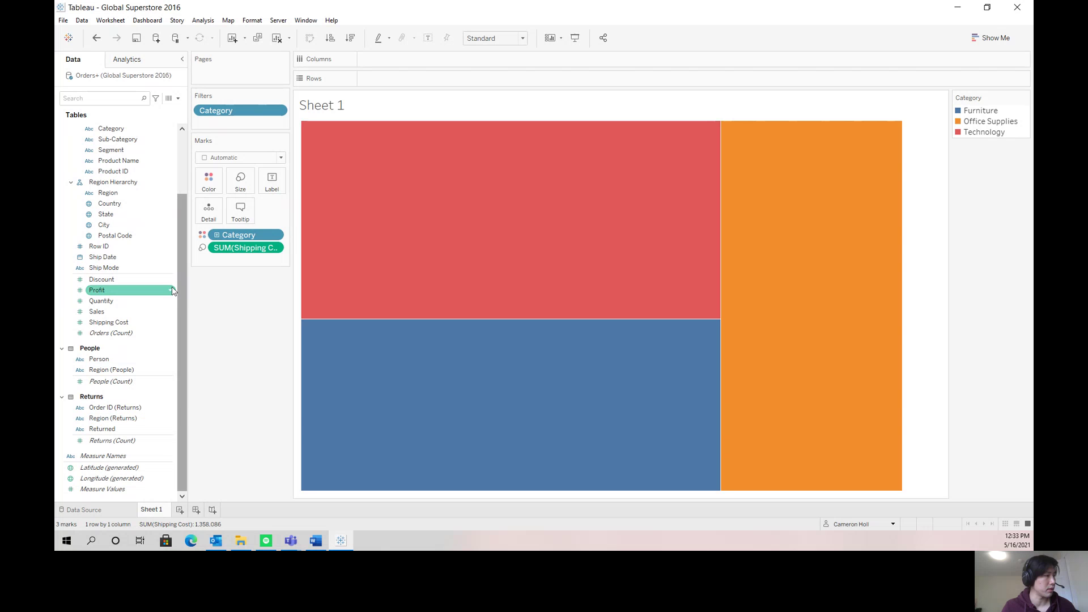
{"action": "left_click_drag", "start_coordinate": [120, 161], "coordinate": [210, 214]}
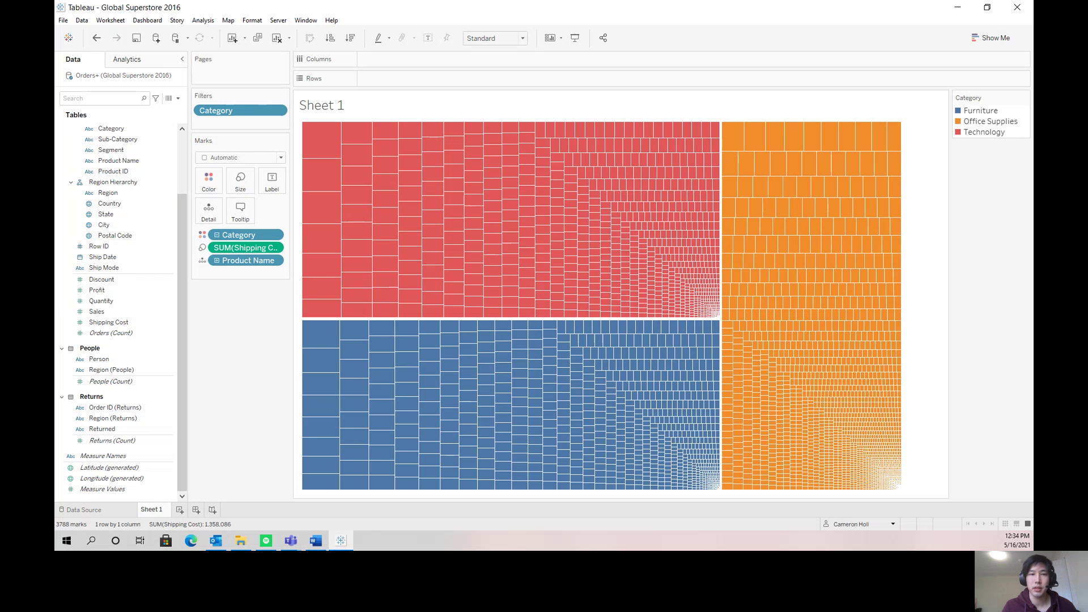
{"action": "mouse_move", "coordinate": [310, 343]}
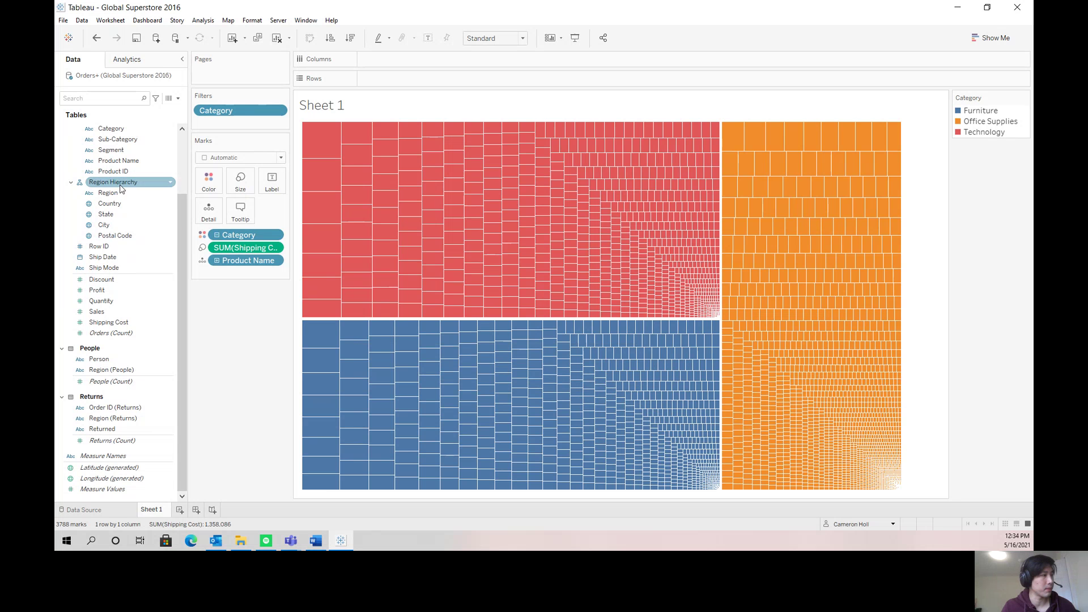
- Add Order Priority as a filter and show its filter control beside the treemap
{"action": "scroll", "coordinate": [131, 170], "scroll_direction": "up", "scroll_amount": 3}
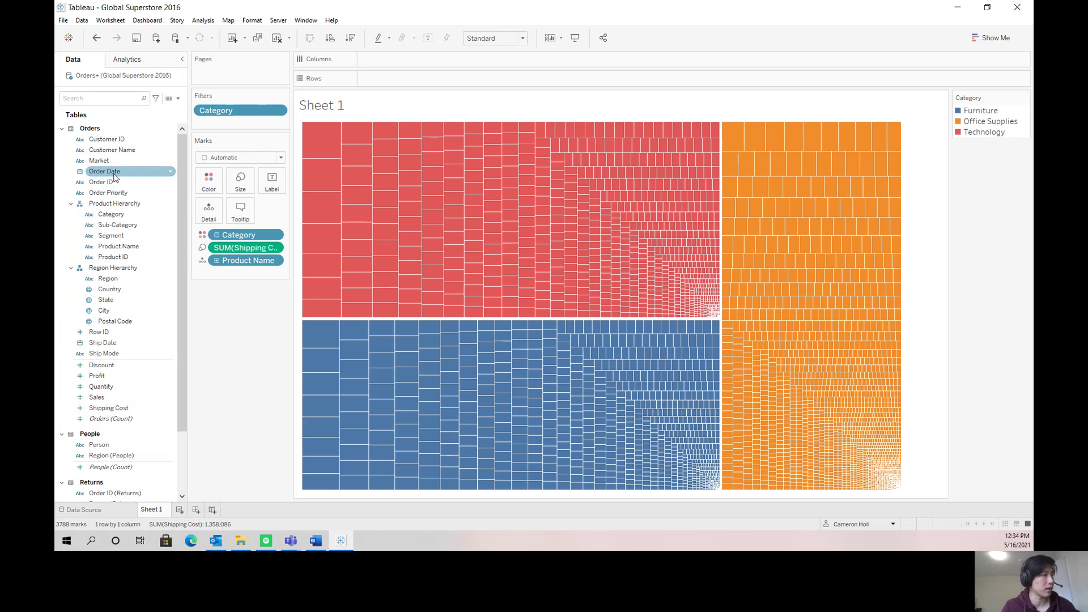
{"action": "right_click", "coordinate": [144, 194]}
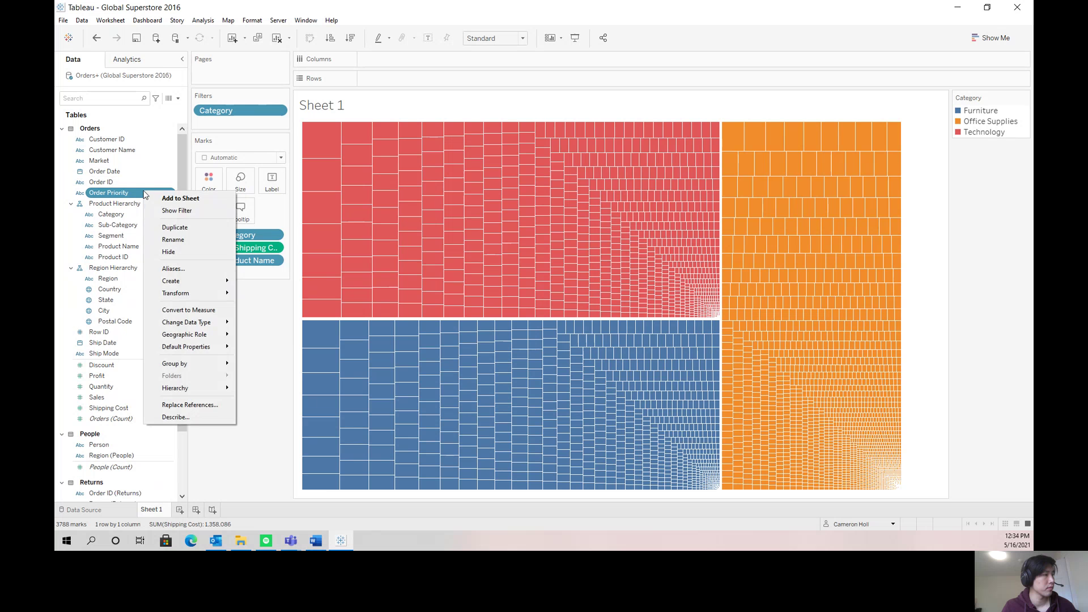
{"action": "mouse_move", "coordinate": [192, 295]}
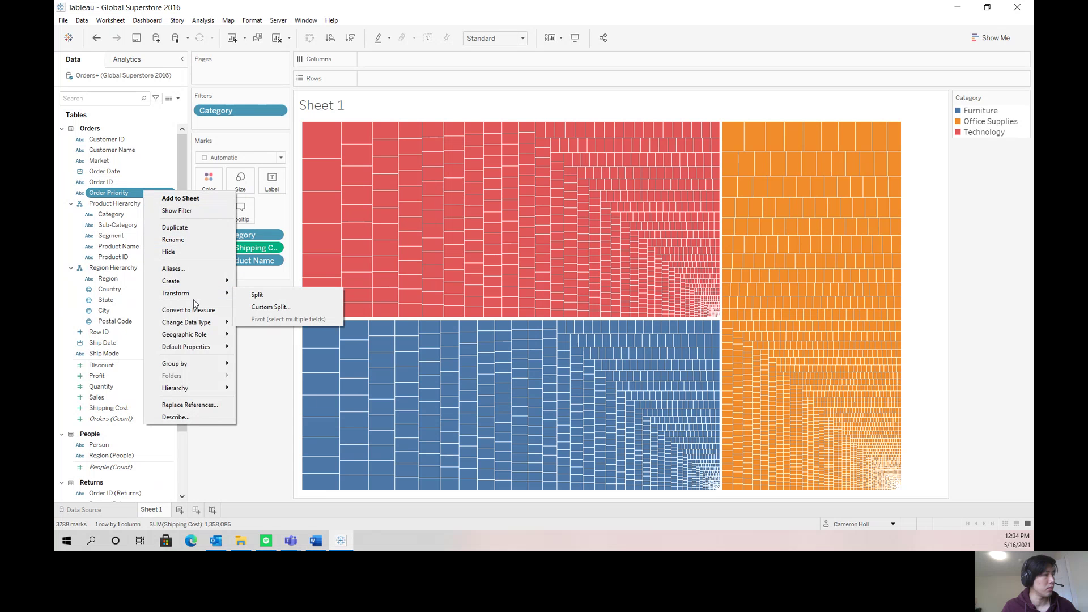
{"action": "left_click", "coordinate": [193, 208]}
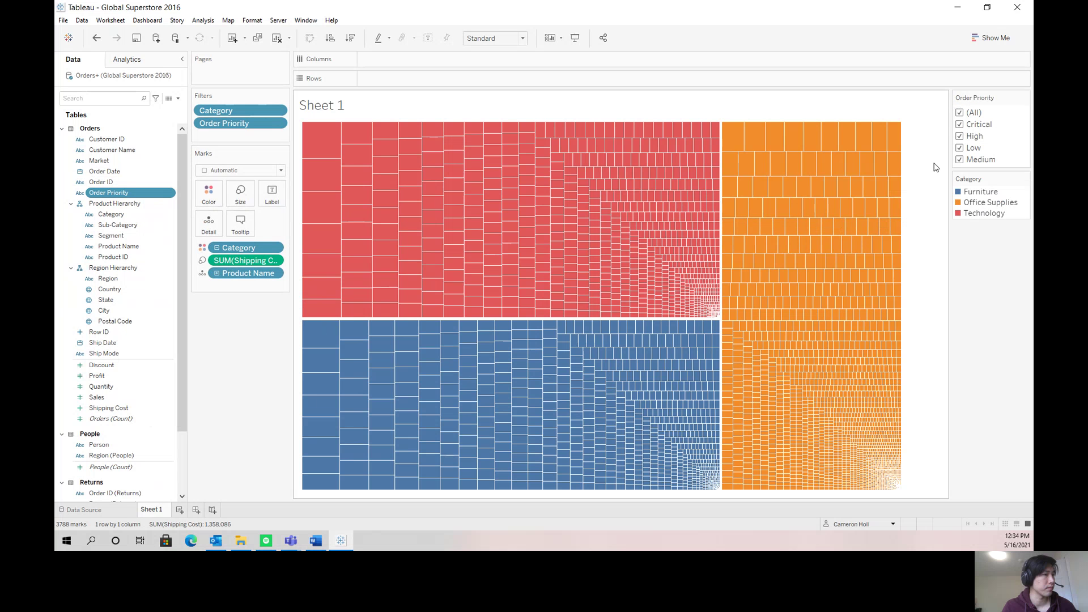
- Highlight the Technology, Office Supplies and Furniture categories one at a time through the Category legend
{"action": "left_click", "coordinate": [987, 212]}
{"action": "left_click", "coordinate": [991, 203]}
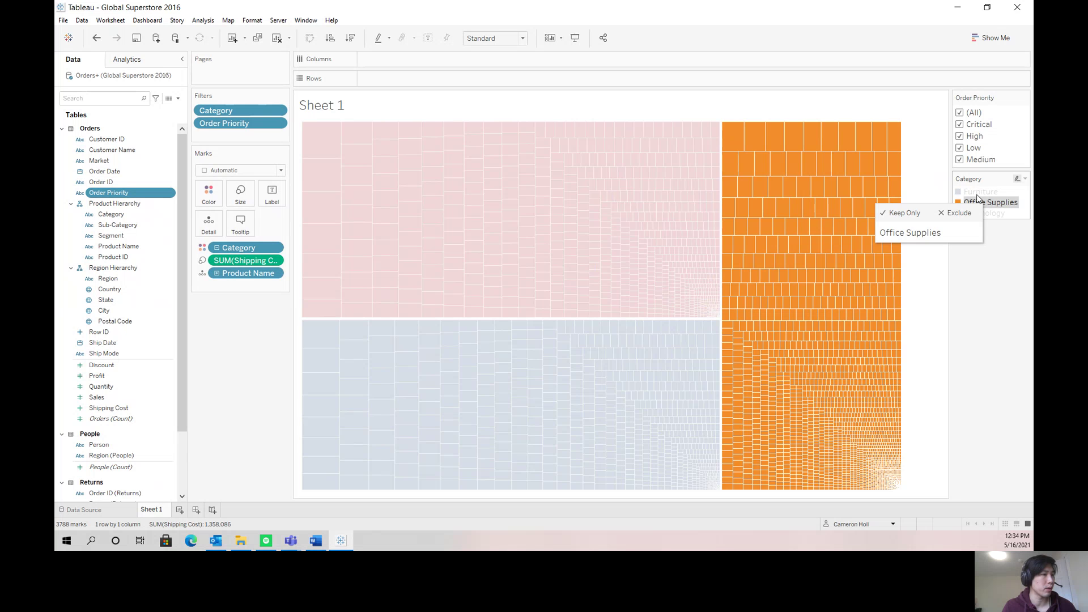
{"action": "left_click", "coordinate": [984, 193]}
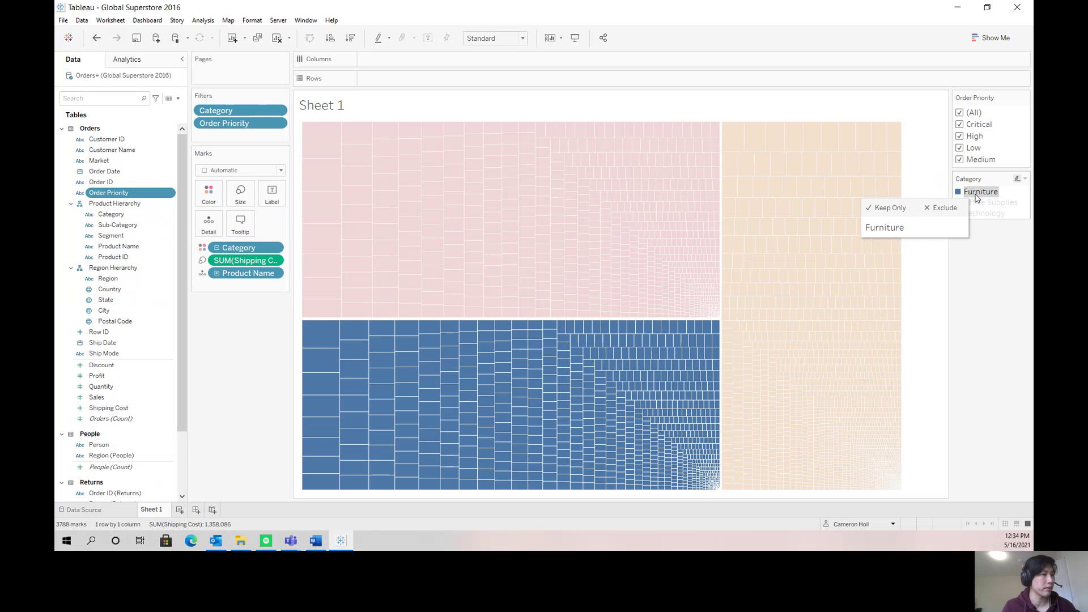
- Filter Order Priority to show only Low
{"action": "left_click", "coordinate": [961, 126]}
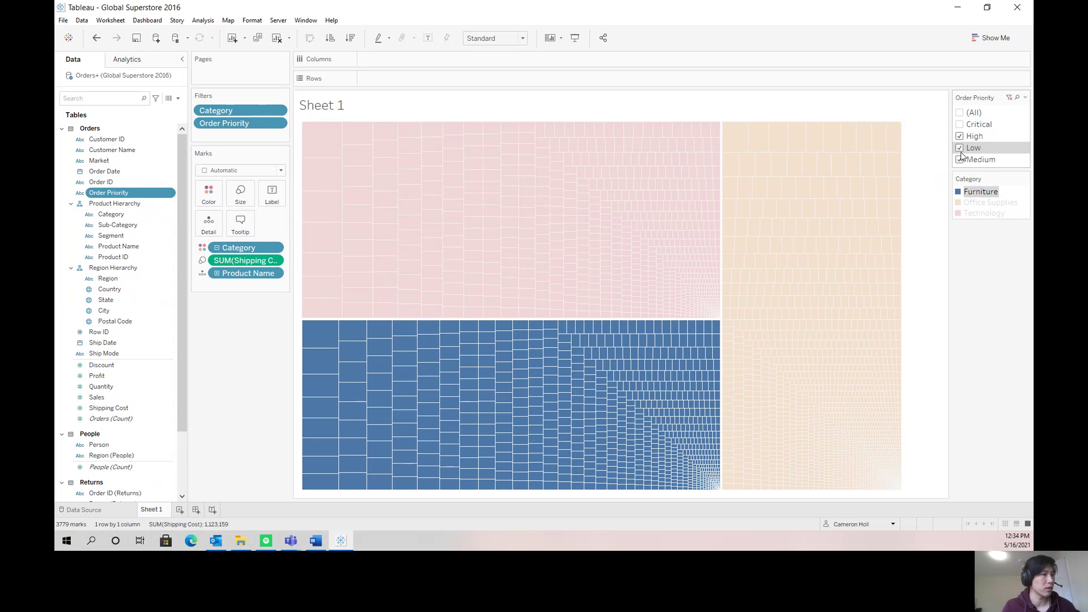
{"action": "left_click", "coordinate": [1015, 148]}
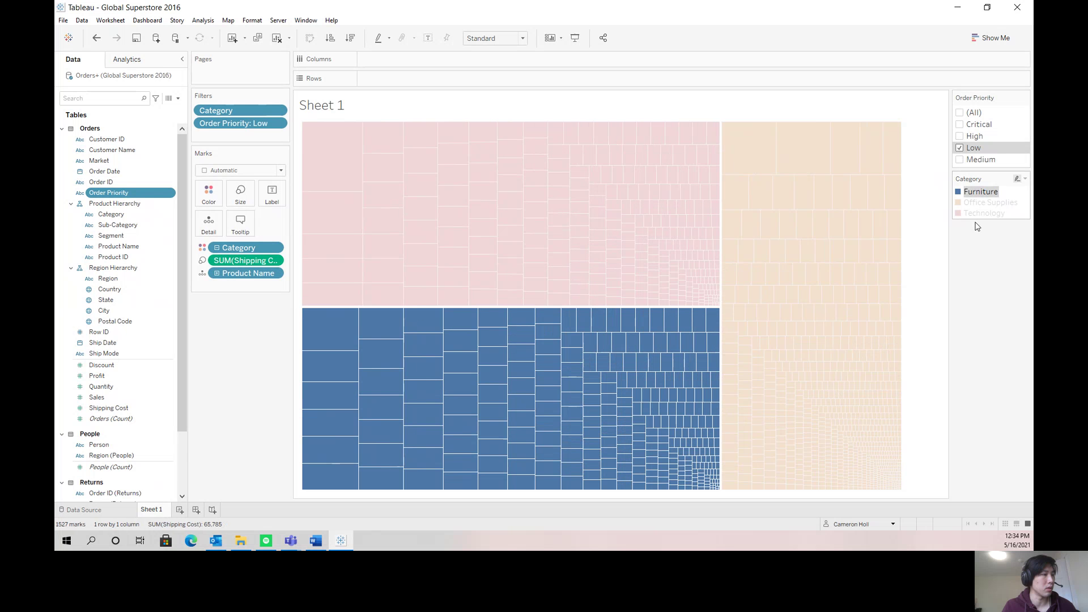
- Highlight Technology and Office Supplies in turn within the treemap of Low-priority orders
{"action": "left_click", "coordinate": [997, 213]}
{"action": "double_click", "coordinate": [995, 203]}
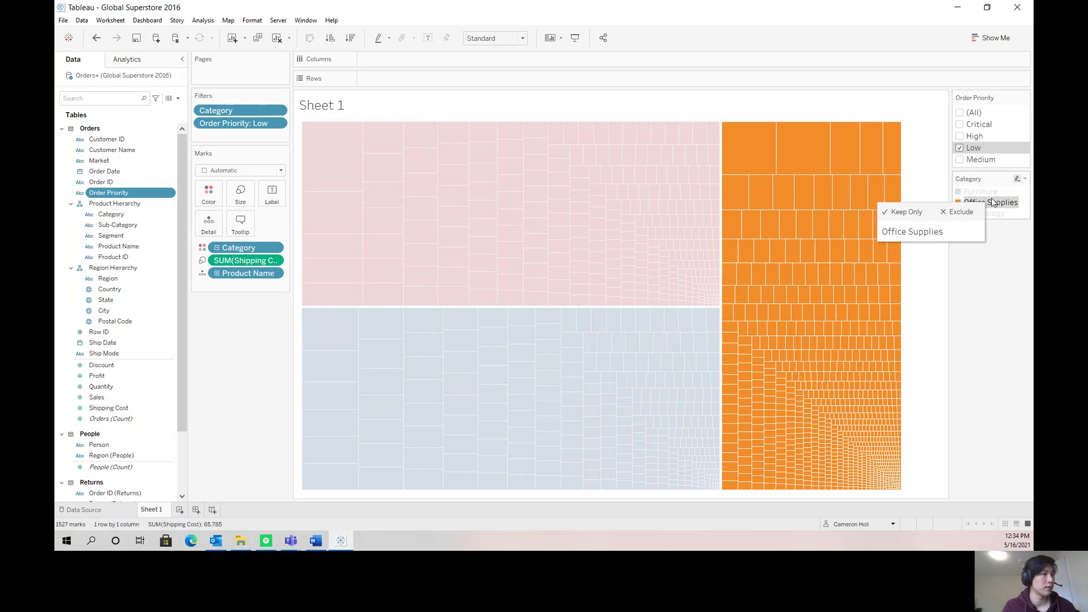
{"action": "left_click", "coordinate": [605, 369]}
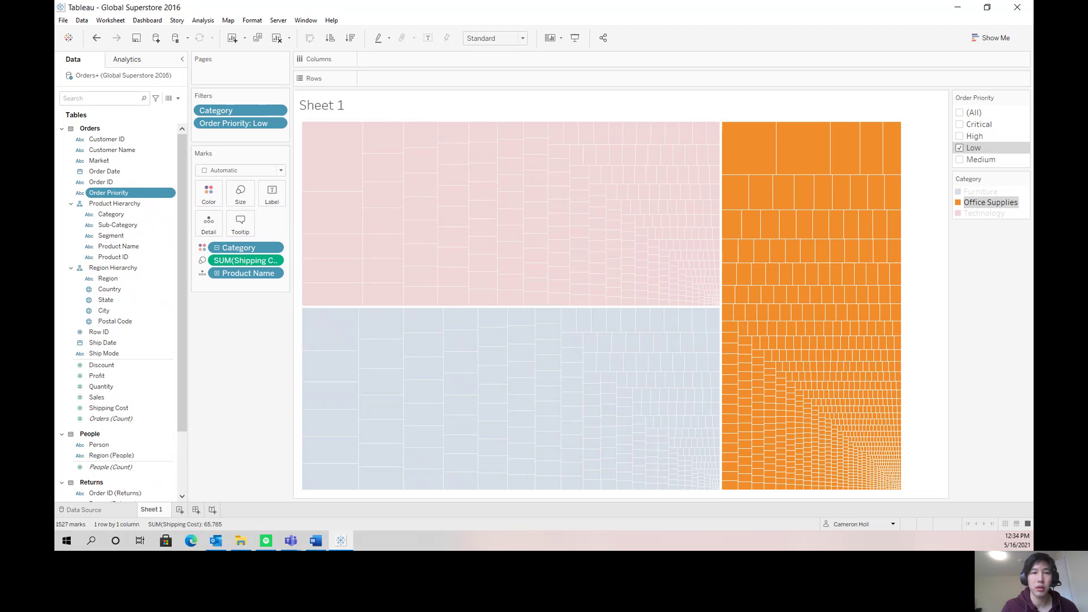
- Inspect individual Technology product marks in the treemap for their shipping cost, leaving no mark selected
{"action": "left_click", "coordinate": [451, 215]}
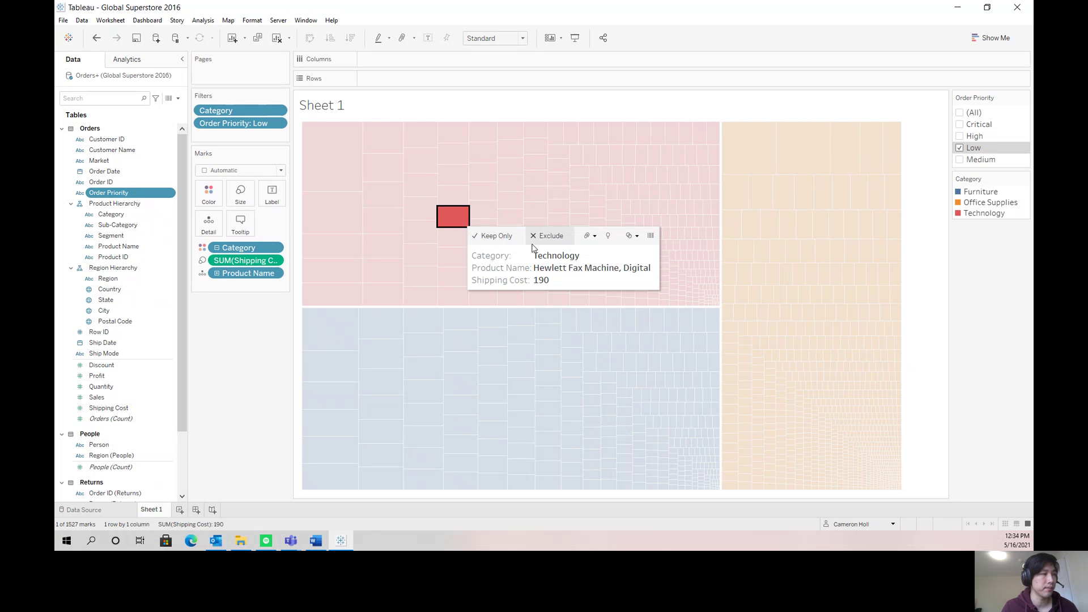
{"action": "key", "text": "alt+Tab"}
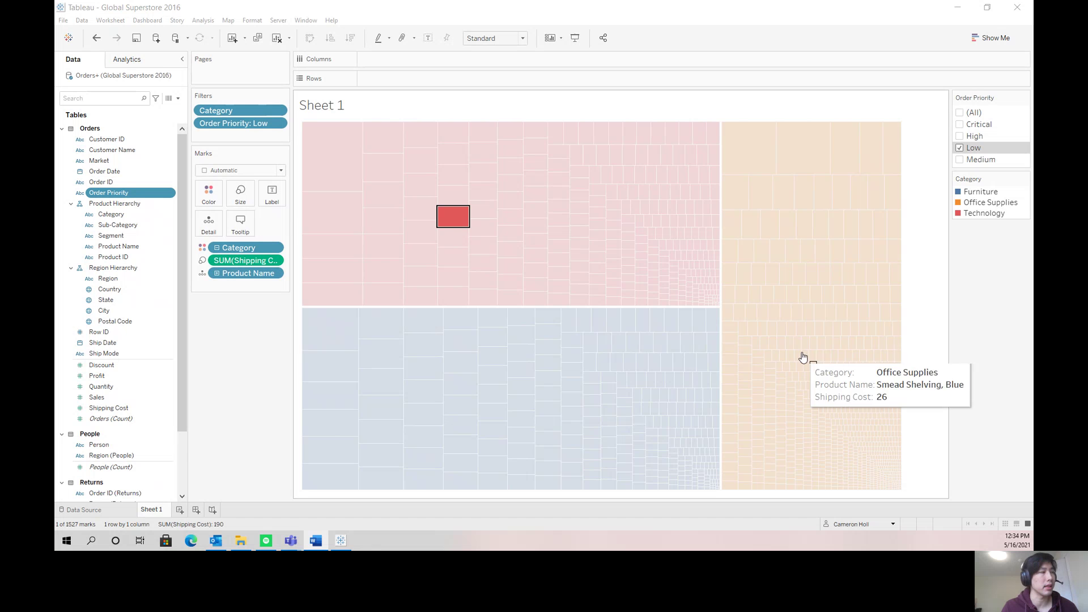
{"action": "left_click", "coordinate": [323, 177]}
{"action": "left_click", "coordinate": [328, 162]}
{"action": "left_click", "coordinate": [328, 161]}
{"action": "left_click", "coordinate": [328, 150]}
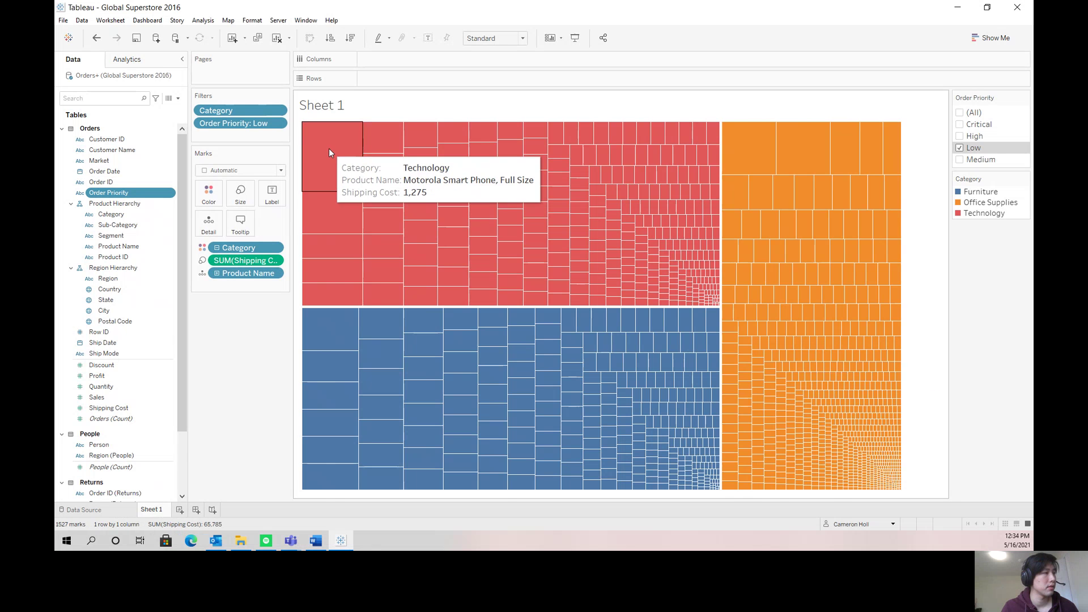
- Change the mark type to Bar, placing Shipping Cost on columns and Category on rows
{"action": "left_click", "coordinate": [237, 172]}
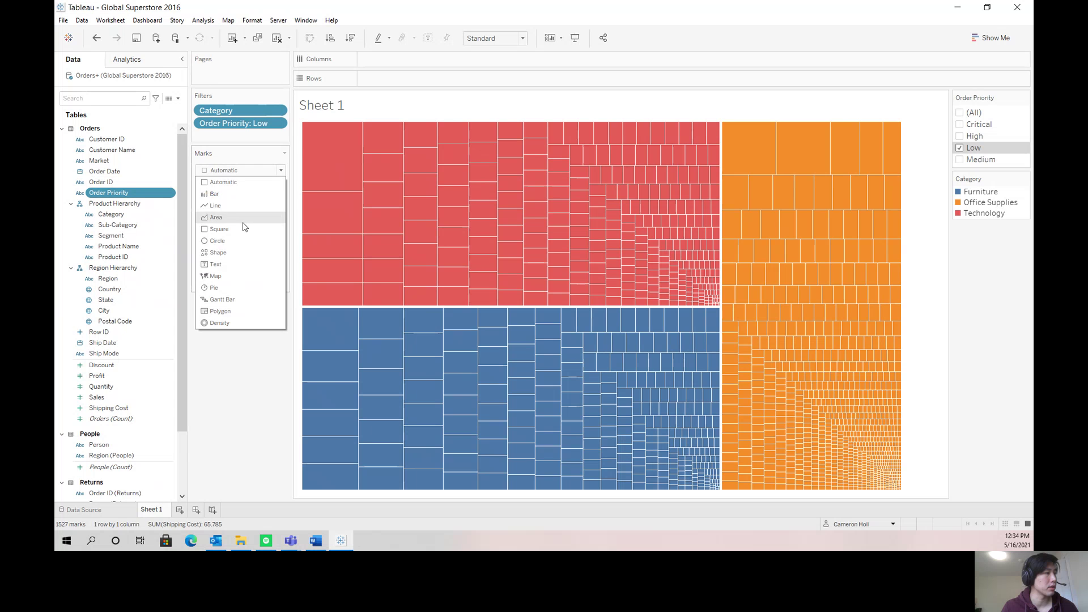
{"action": "left_click", "coordinate": [215, 193]}
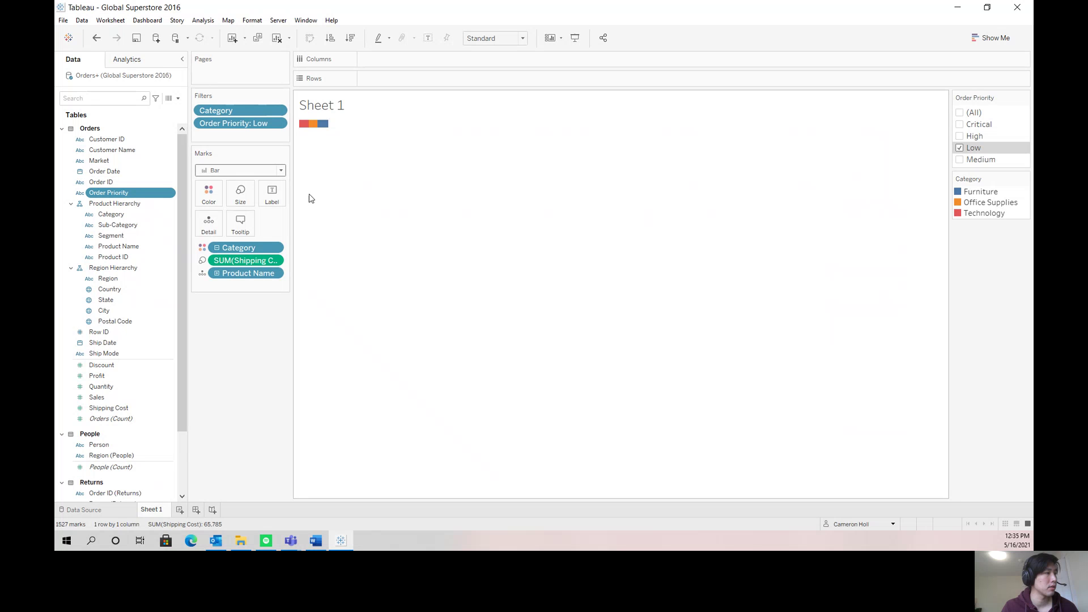
{"action": "left_click_drag", "start_coordinate": [249, 261], "coordinate": [410, 95]}
{"action": "left_click_drag", "start_coordinate": [249, 261], "coordinate": [424, 62]}
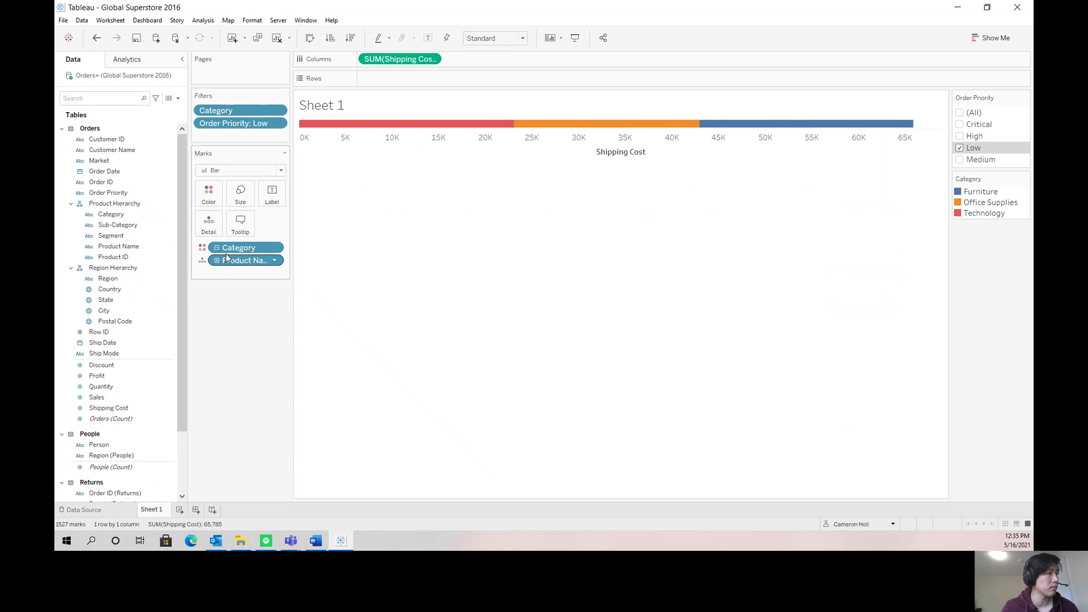
{"action": "left_click_drag", "start_coordinate": [231, 251], "coordinate": [418, 79]}
- Turn off measure aggregation and inspect the individual marks in the Furniture bar
{"action": "left_click", "coordinate": [203, 20]}
{"action": "left_click", "coordinate": [234, 45]}
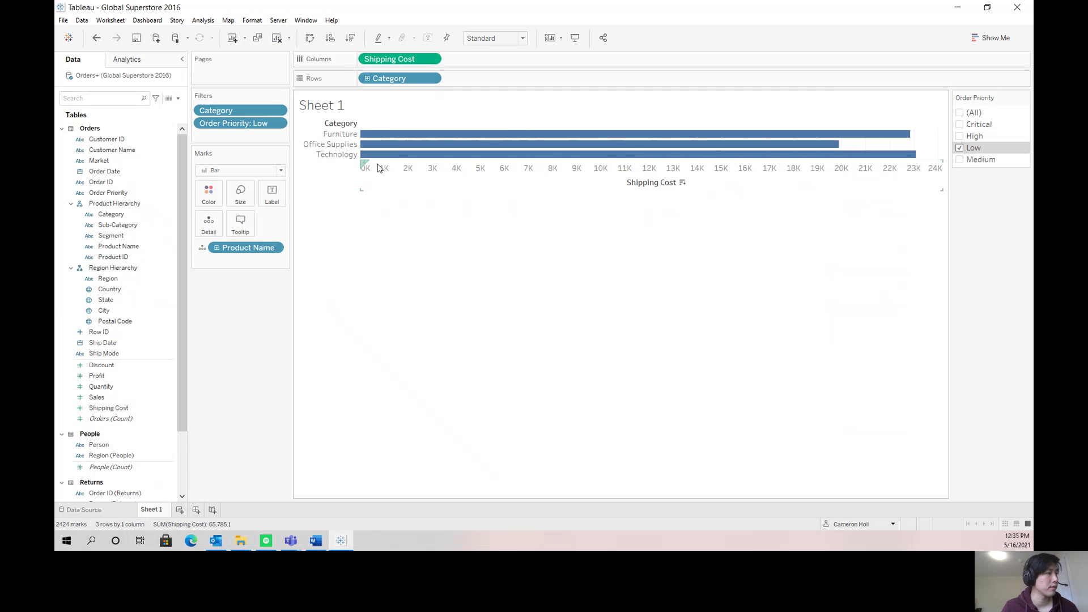
{"action": "left_click", "coordinate": [396, 134]}
{"action": "left_click", "coordinate": [368, 134]}
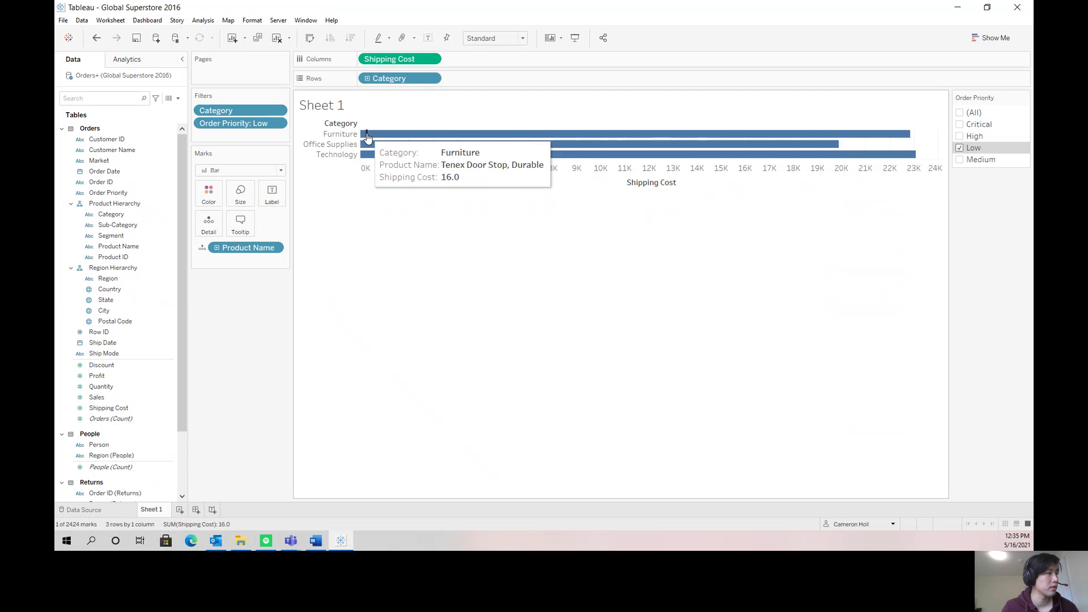
- Turn measure aggregation back on and remove Product Name from the marks detail
{"action": "left_click", "coordinate": [203, 19]}
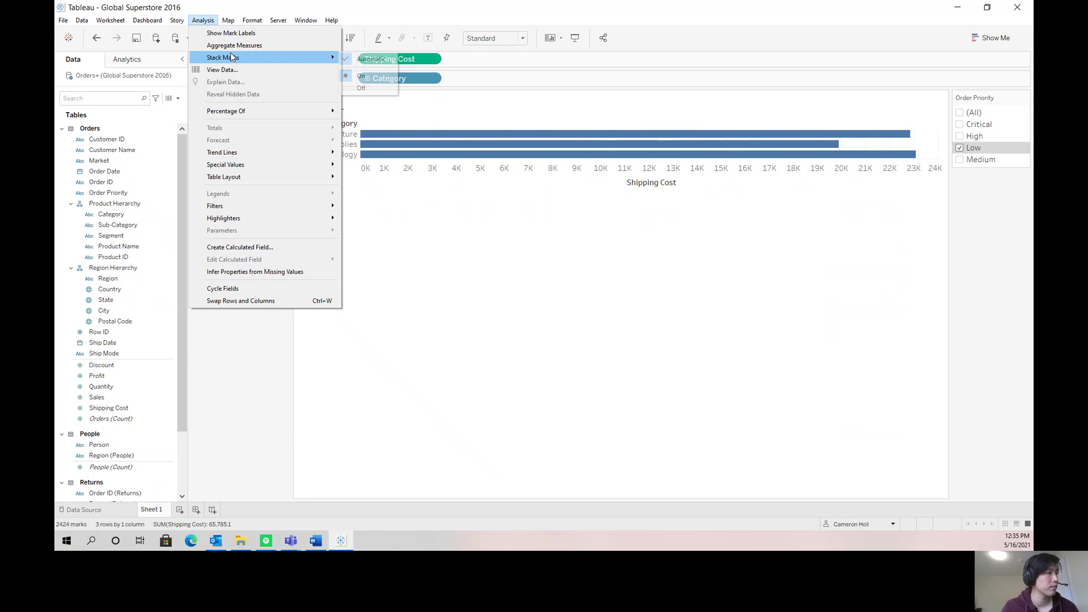
{"action": "left_click", "coordinate": [230, 45]}
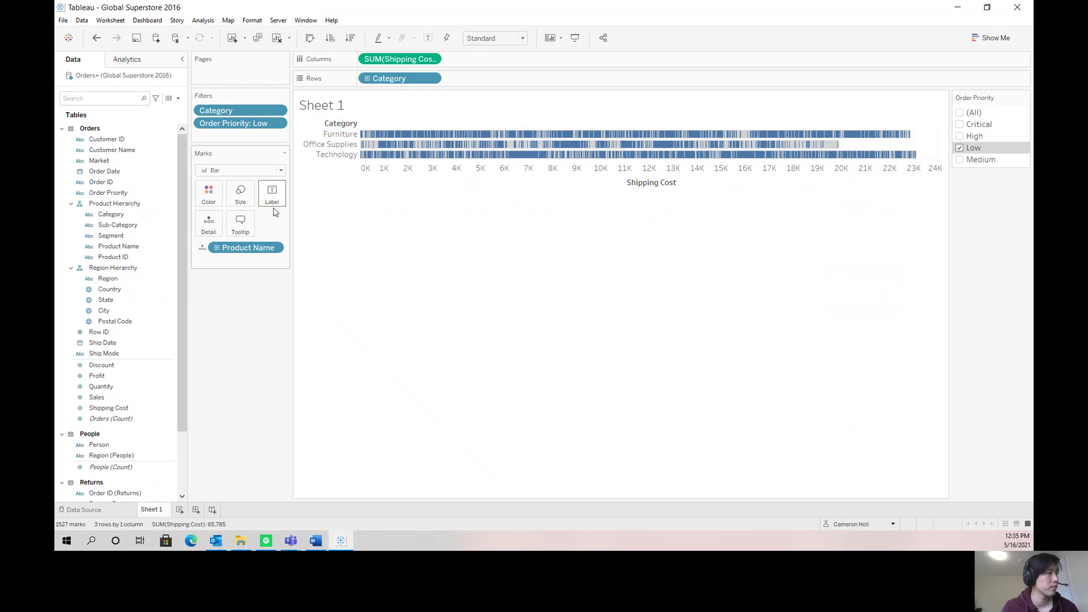
{"action": "left_click_drag", "start_coordinate": [255, 255], "coordinate": [255, 317]}
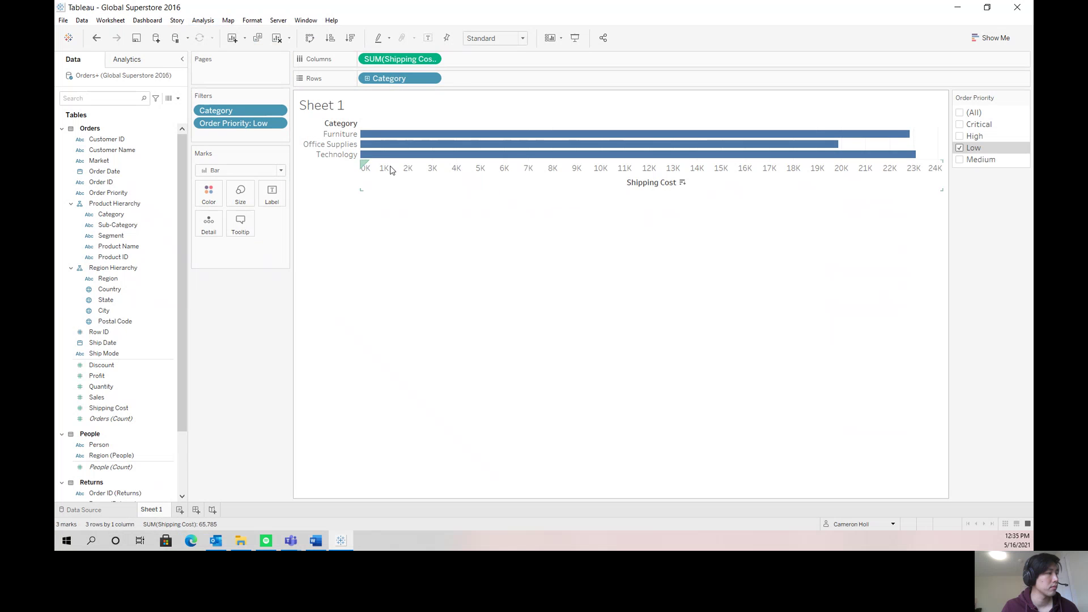
- Keep only the Furniture category in the bar chart
{"action": "left_click", "coordinate": [396, 138]}
{"action": "left_click", "coordinate": [429, 138]}
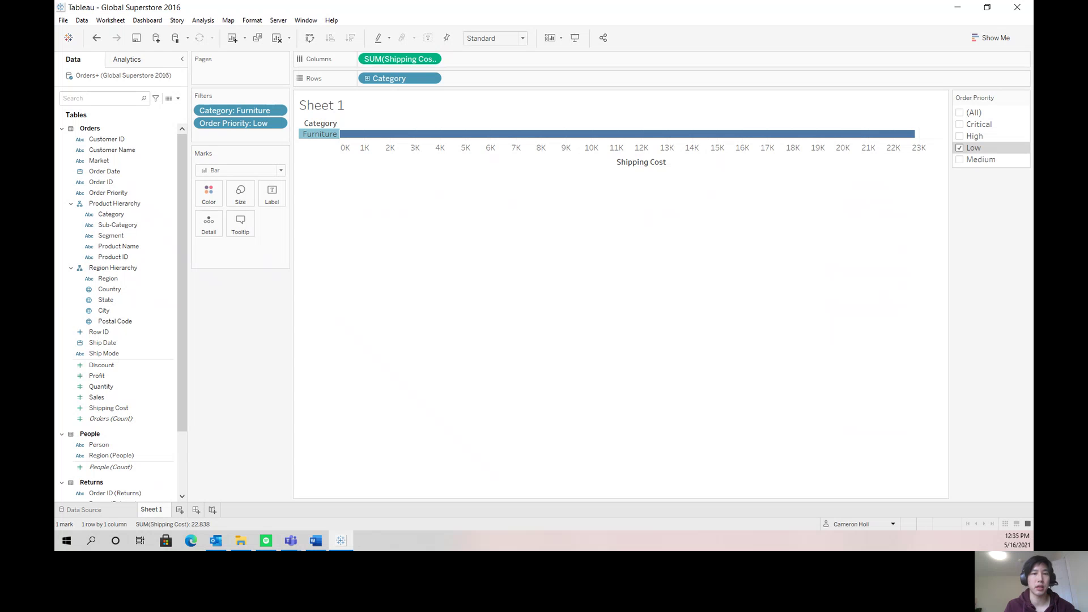
- Remove the Order Priority and Category filters from the sheet
{"action": "right_click", "coordinate": [238, 127]}
{"action": "left_click", "coordinate": [274, 259]}
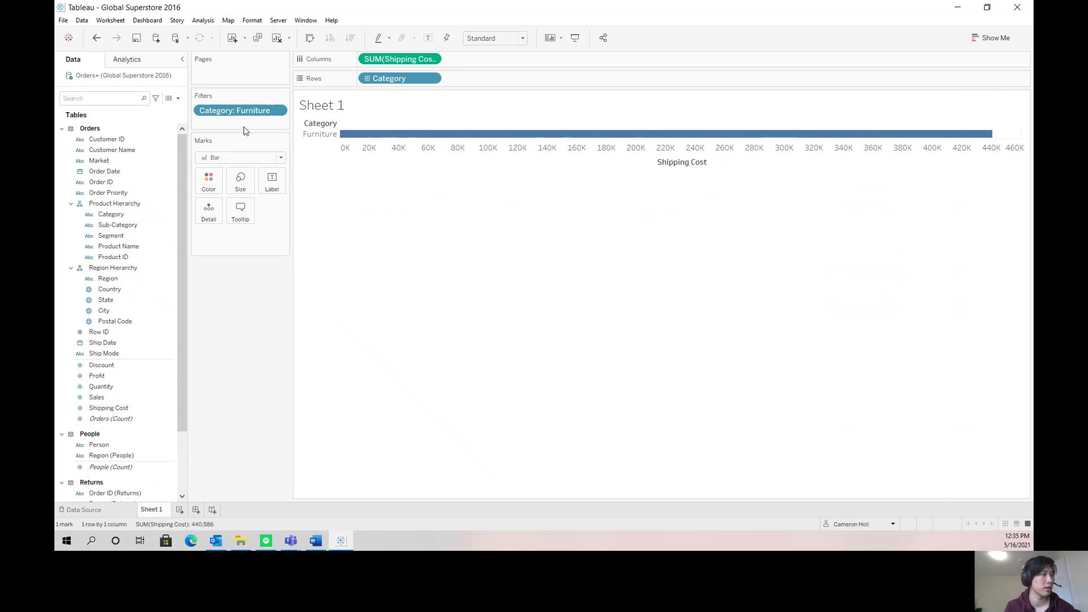
{"action": "right_click", "coordinate": [238, 113]}
{"action": "left_click", "coordinate": [287, 276]}
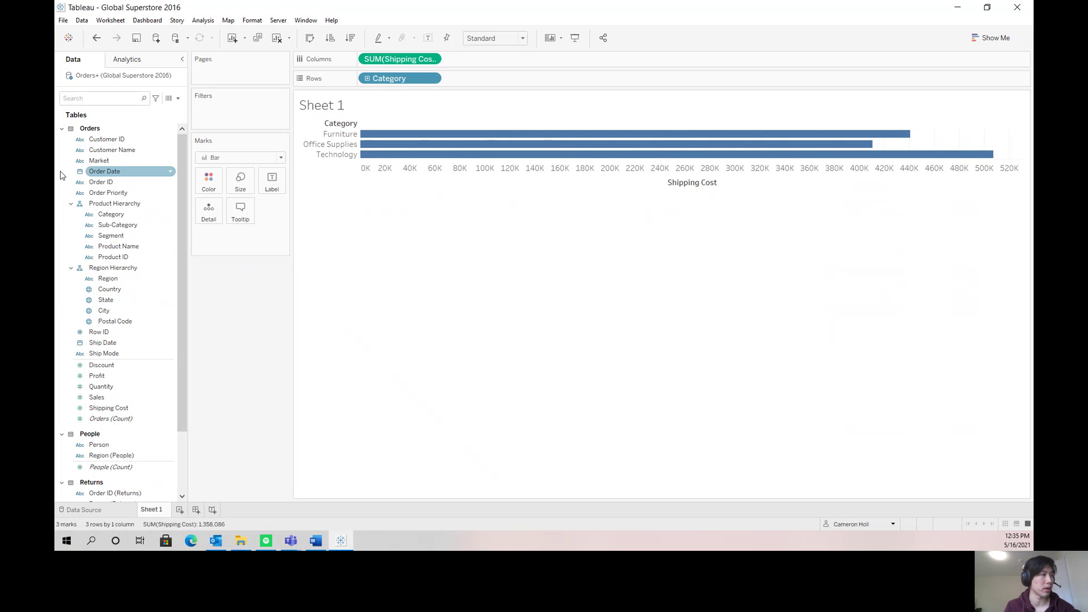
- Add a Market filter with all markets selected: Africa, Asia Pacific, Europe, LATAM and USCA
{"action": "left_click_drag", "start_coordinate": [99, 161], "coordinate": [216, 119]}
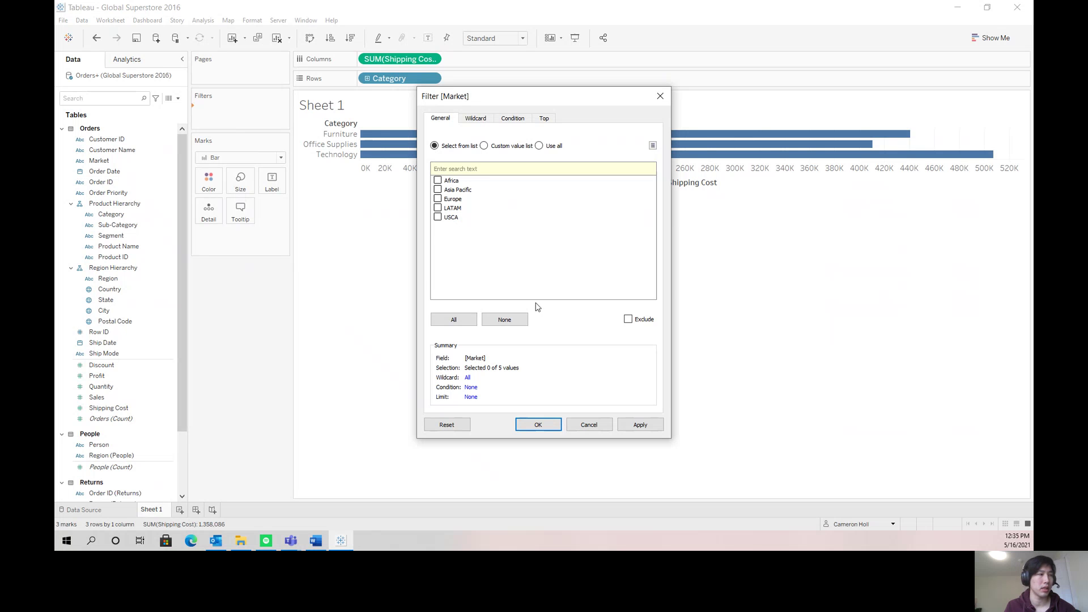
{"action": "left_click", "coordinate": [453, 317]}
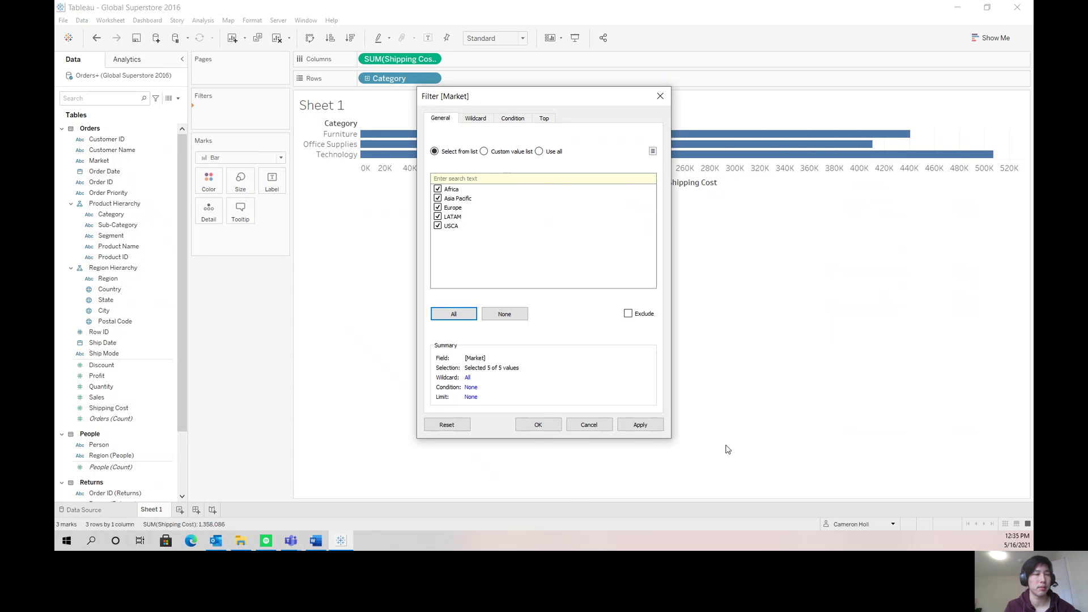
{"action": "left_click", "coordinate": [639, 431]}
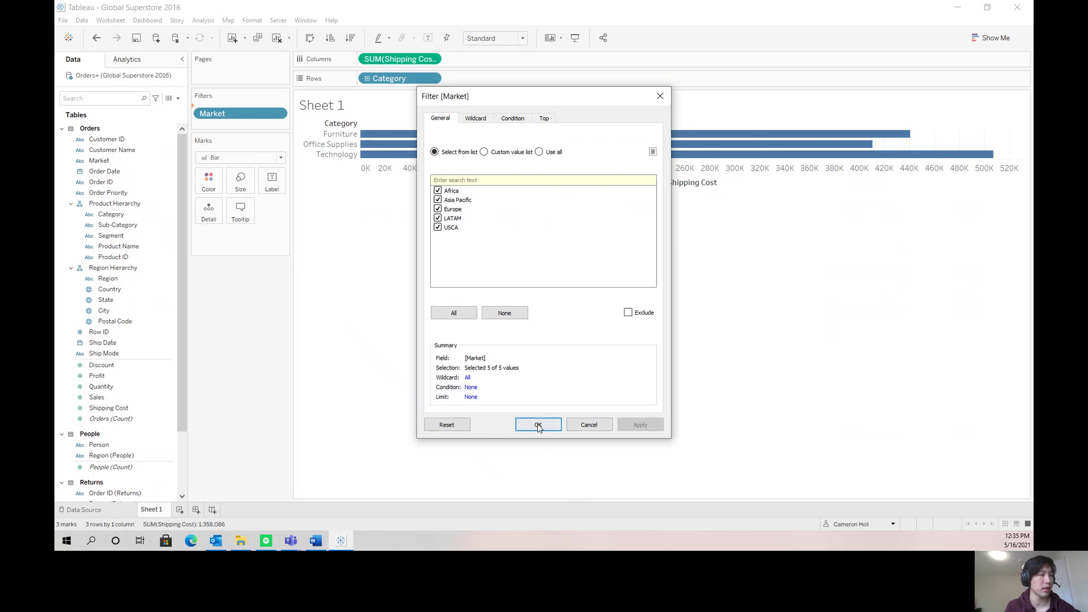
{"action": "left_click", "coordinate": [534, 429]}
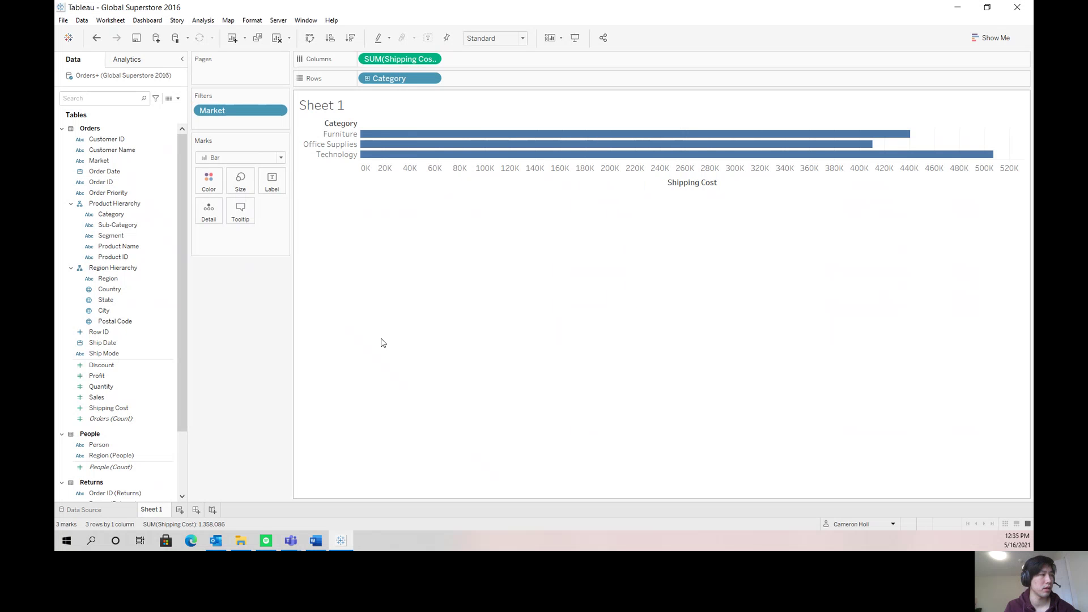
- Try to exclude Africa and Asia Pacific with the Market filter
{"action": "right_click", "coordinate": [217, 113]}
{"action": "left_click", "coordinate": [278, 119]}
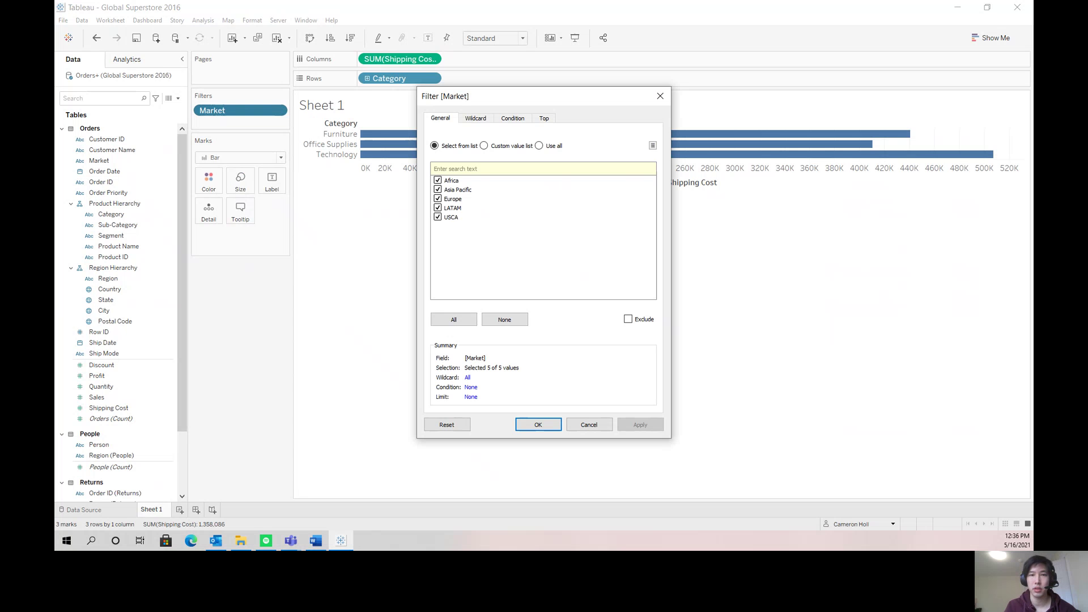
{"action": "left_click", "coordinate": [437, 180]}
{"action": "left_click", "coordinate": [437, 209]}
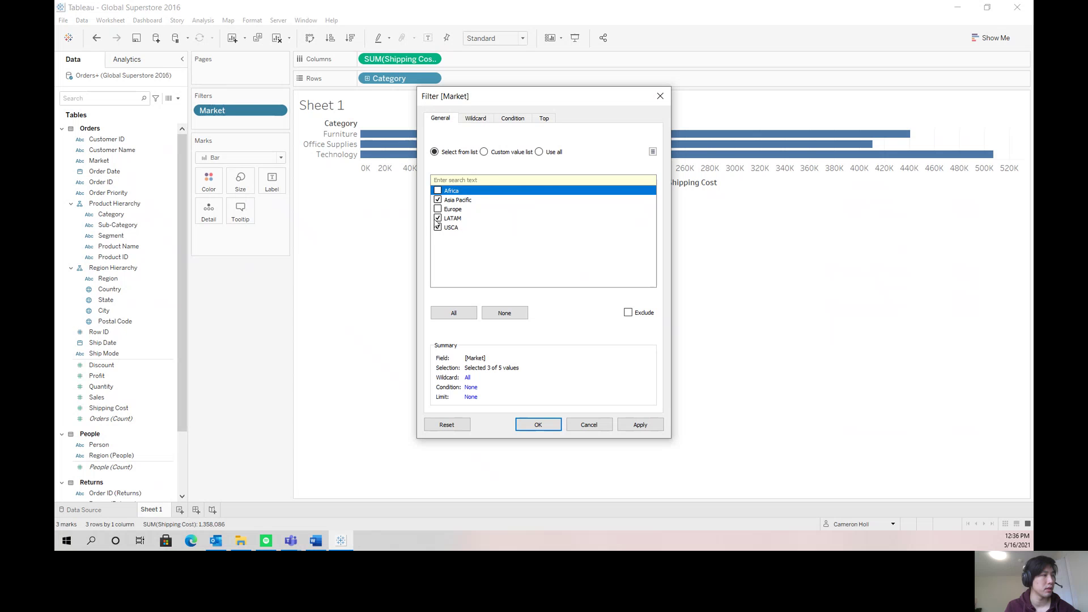
{"action": "left_click", "coordinate": [437, 191]}
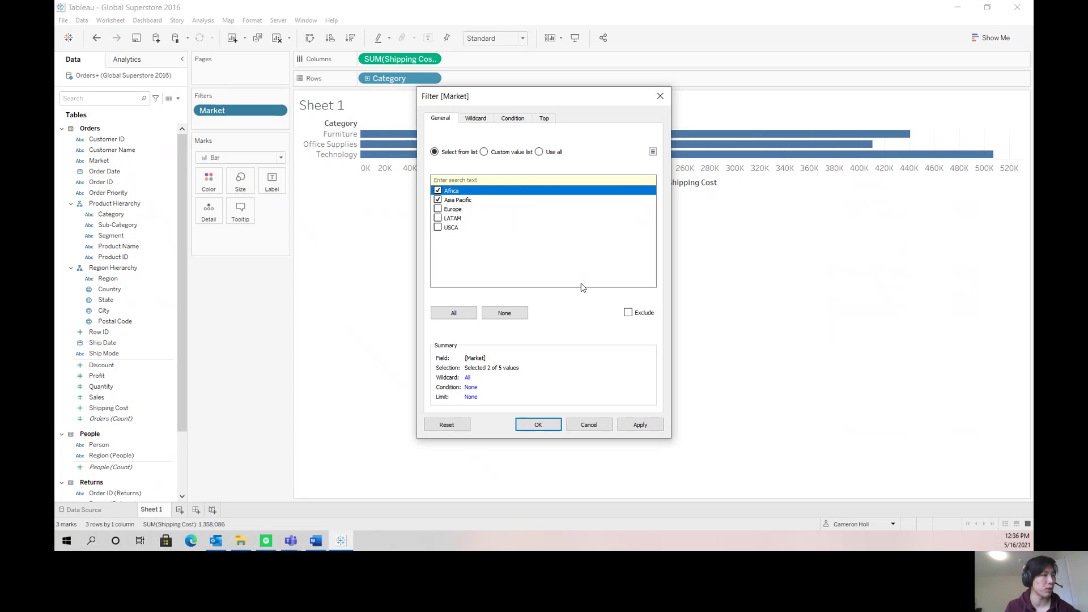
{"action": "left_click", "coordinate": [628, 313]}
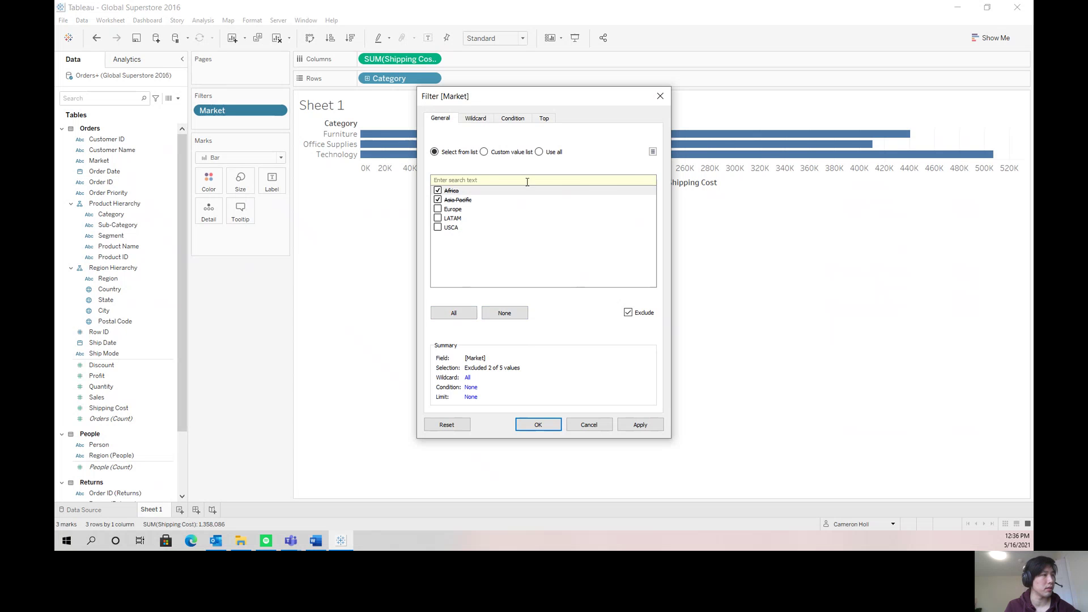
- Set the Market filter to use all values and add a wildcard match for values containing "A"
{"action": "left_click", "coordinate": [548, 151]}
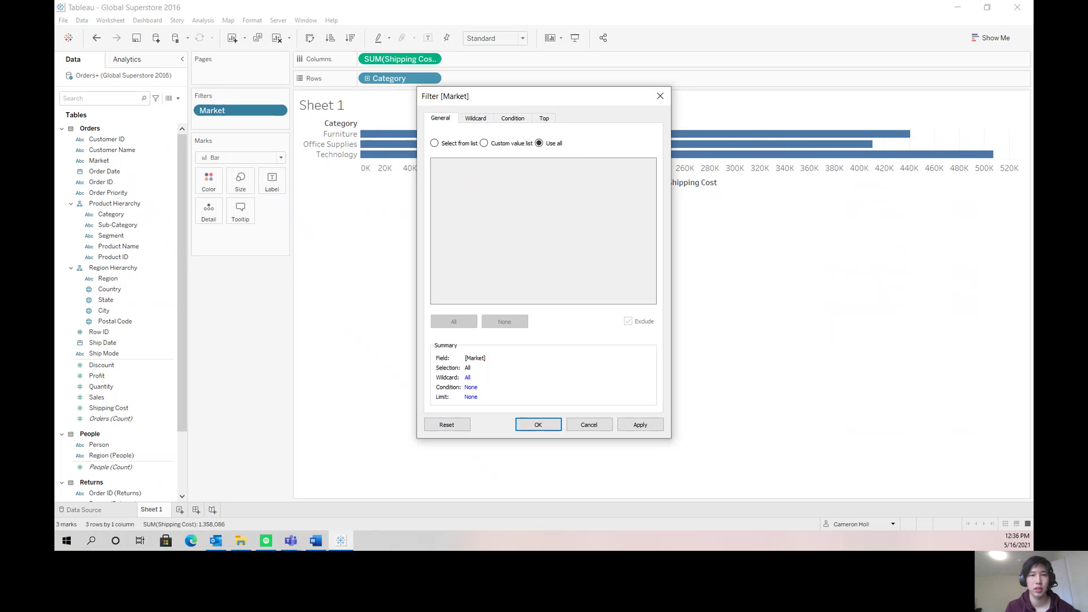
{"action": "left_click", "coordinate": [473, 117]}
{"action": "left_click", "coordinate": [502, 147]}
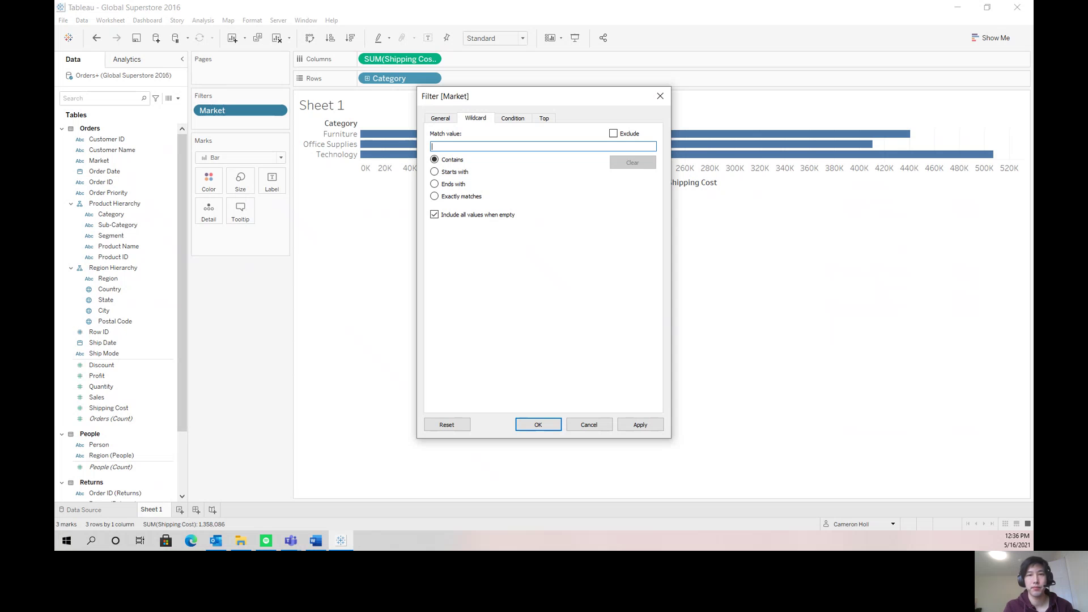
{"action": "type", "text": "l"}
{"action": "type", "text": "A"}
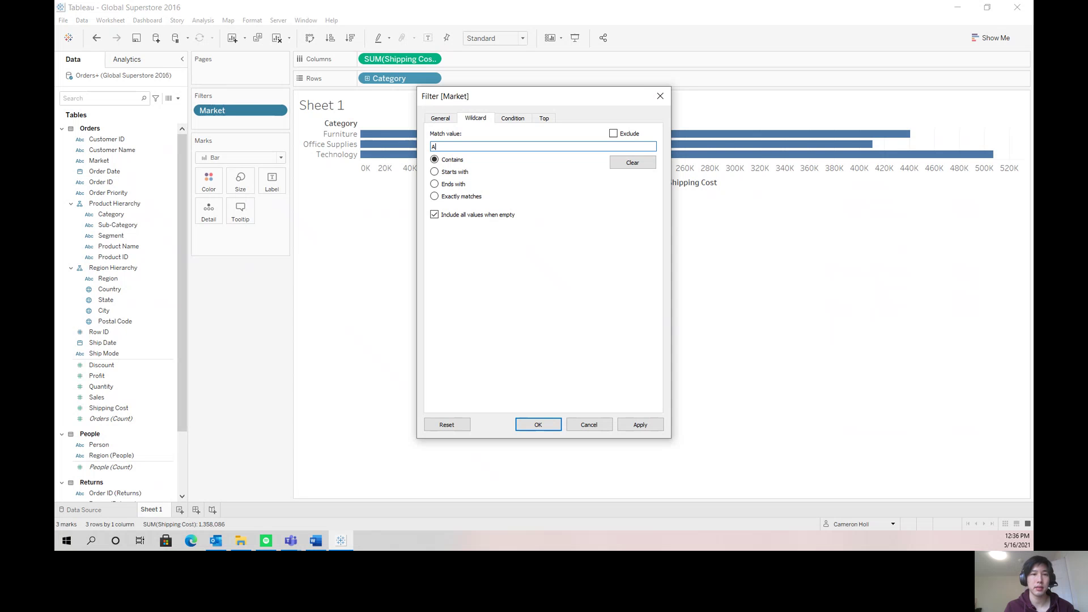
- Give the Market filter a by-field condition based on the average of Quantity
{"action": "left_click", "coordinate": [514, 118]}
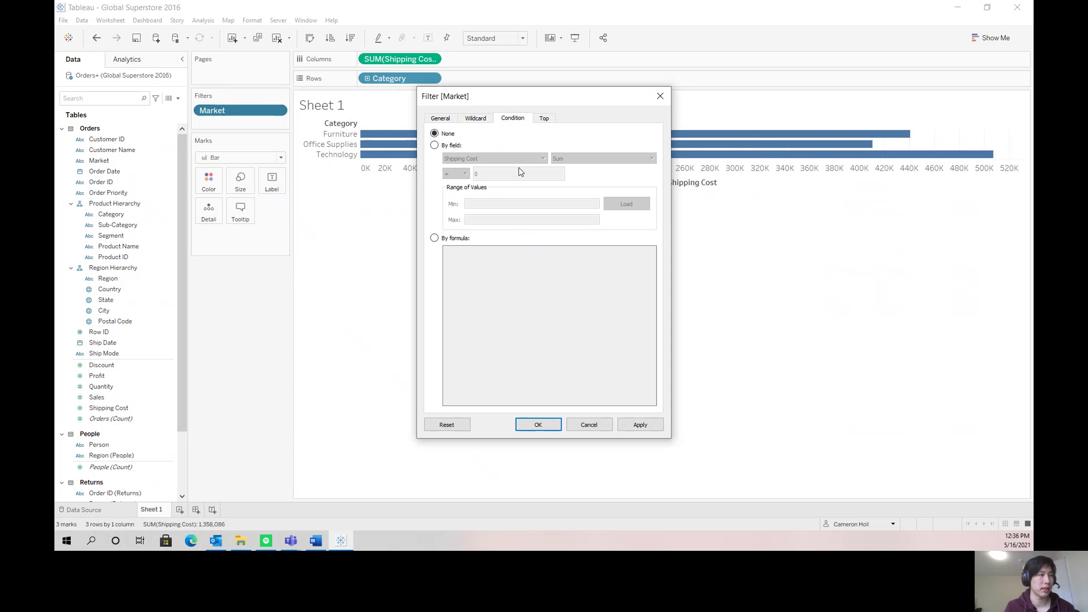
{"action": "left_click", "coordinate": [434, 145]}
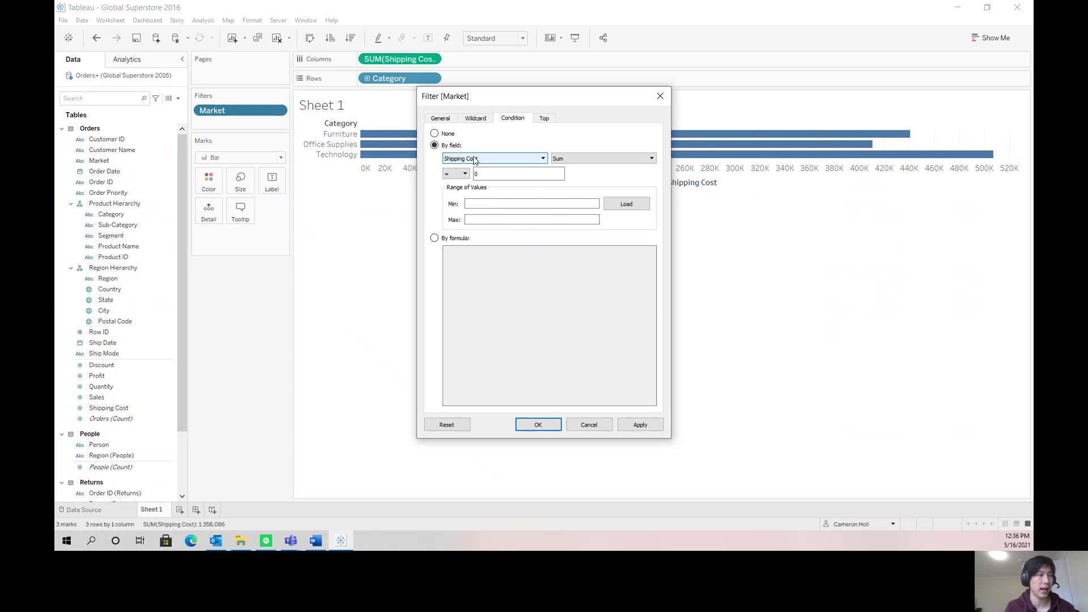
{"action": "left_click", "coordinate": [510, 174]}
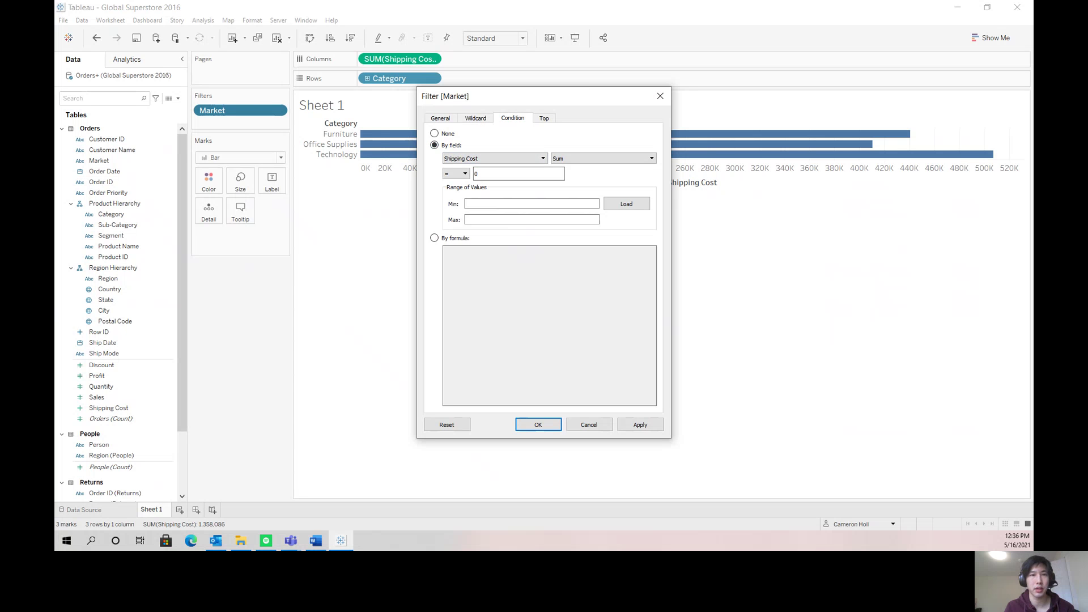
{"action": "left_click", "coordinate": [474, 159]}
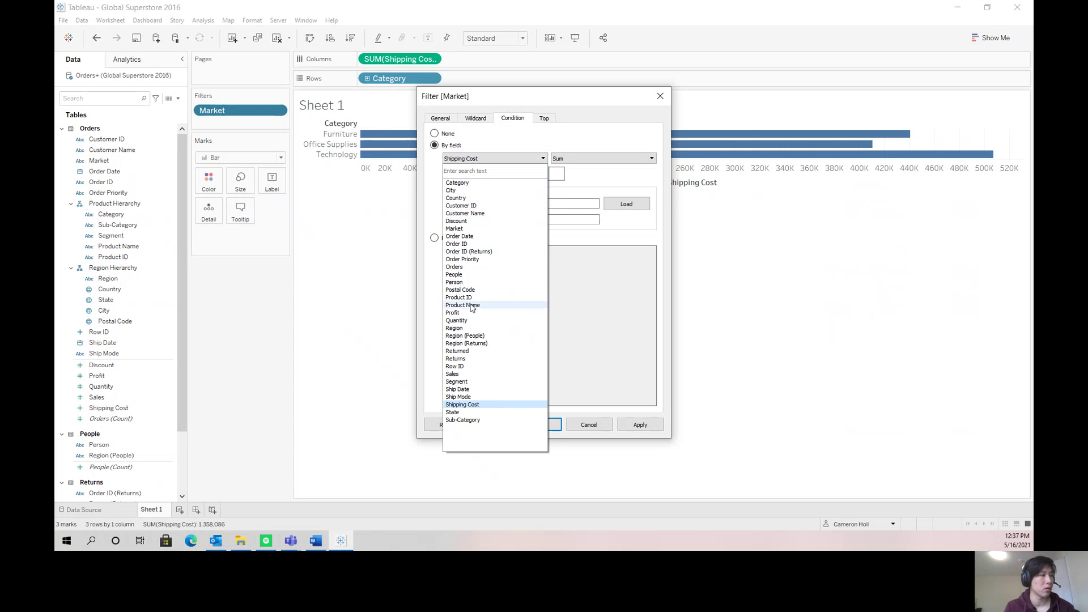
{"action": "left_click", "coordinate": [469, 320]}
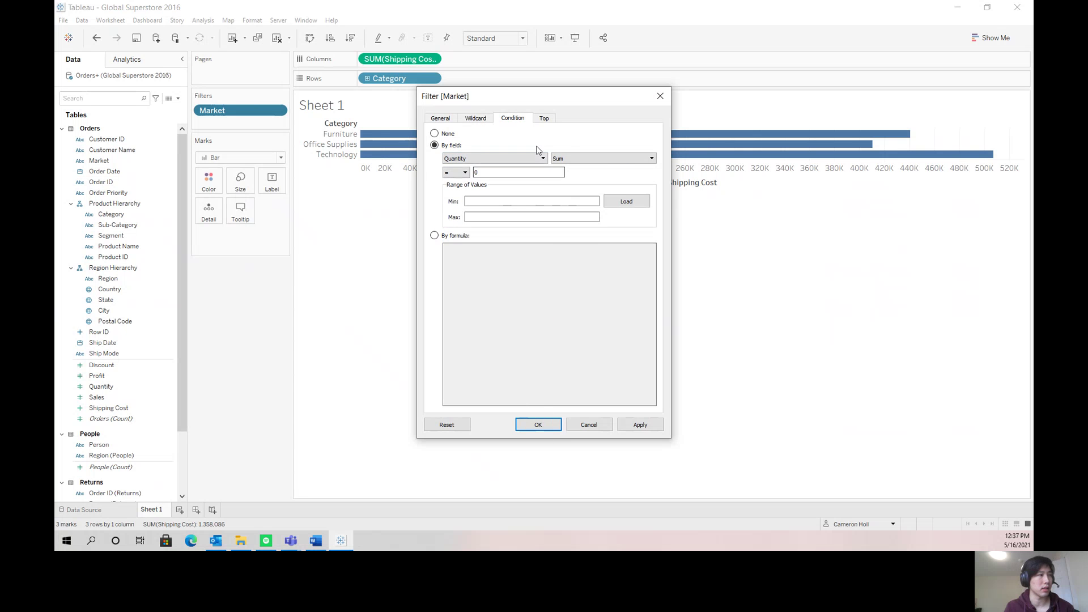
{"action": "left_click", "coordinate": [574, 160]}
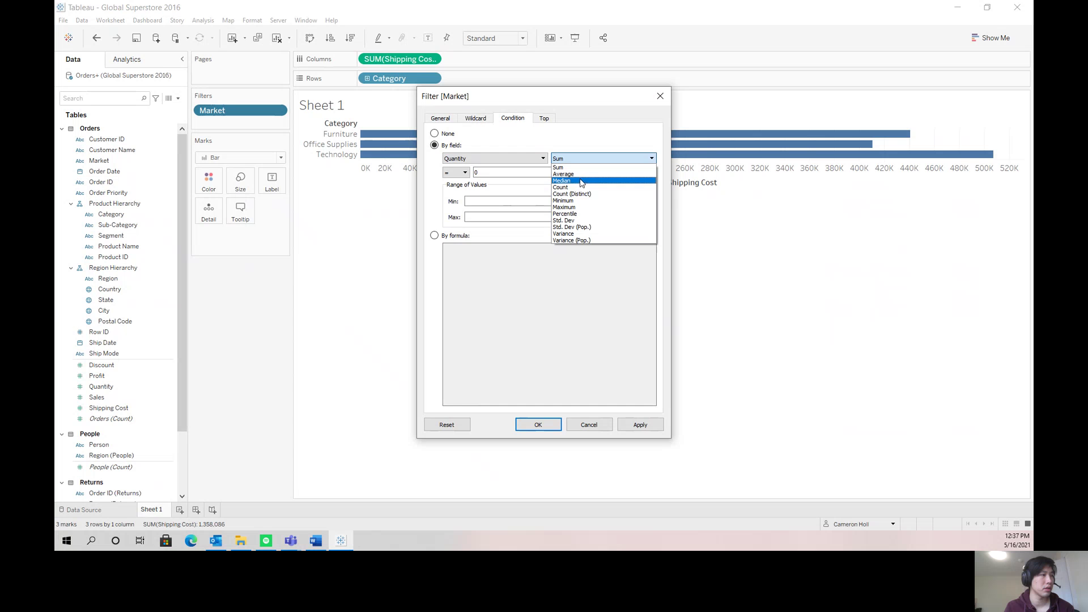
{"action": "left_click", "coordinate": [563, 174]}
- Set the Market filter's condition to greater than 1 and apply the filter
{"action": "left_click", "coordinate": [459, 173]}
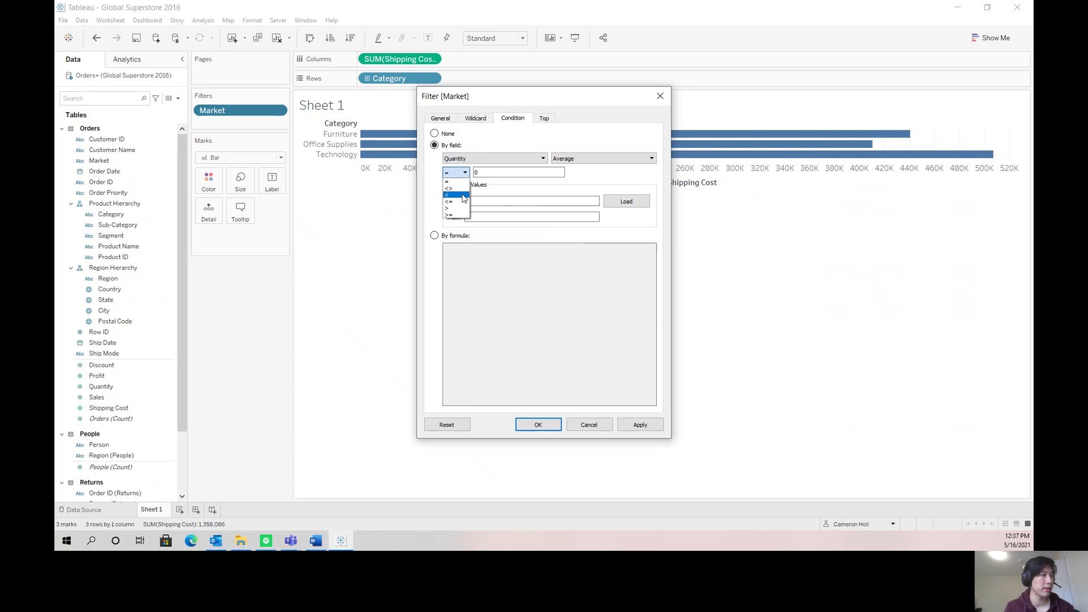
{"action": "left_click", "coordinate": [462, 208]}
{"action": "double_click", "coordinate": [491, 173]}
{"action": "type", "text": "1"}
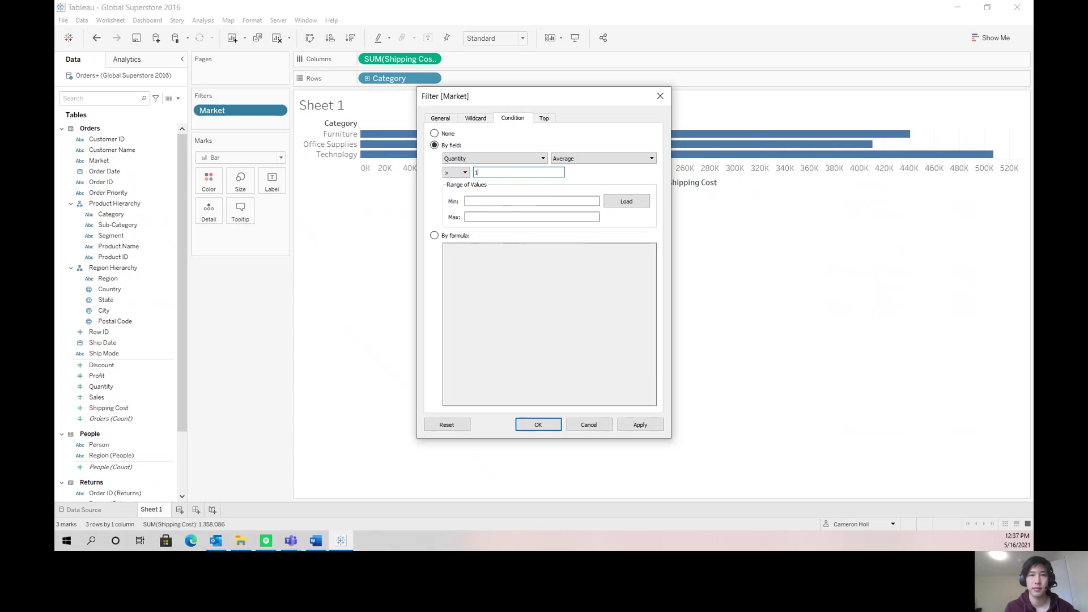
{"action": "left_click", "coordinate": [653, 423]}
{"action": "left_click", "coordinate": [539, 426]}
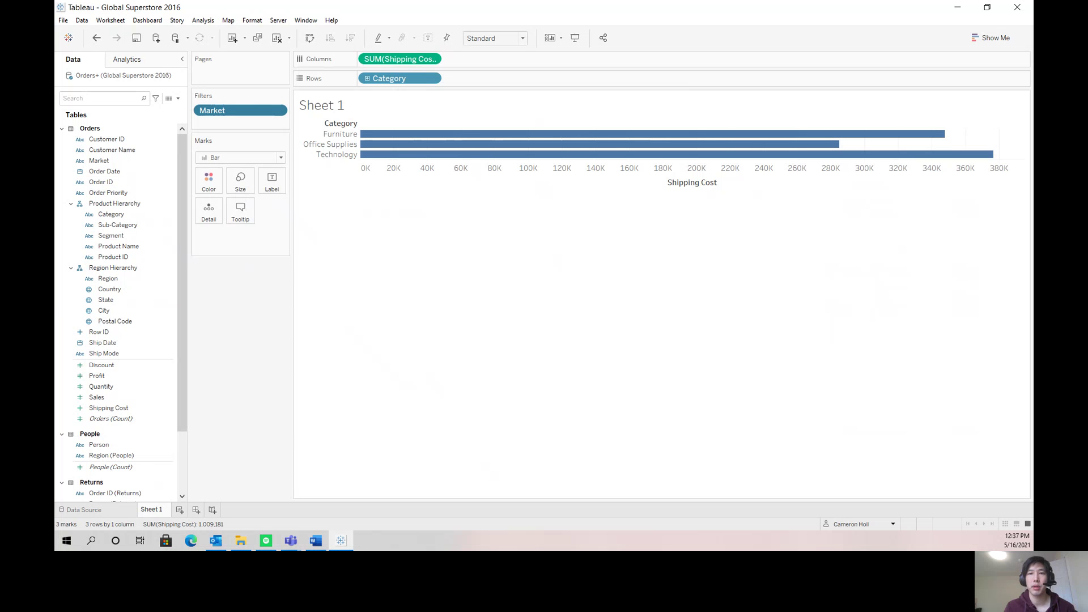
- Examine the range, at least, at most and special options of a Sales filter on all values, then cancel it
{"action": "scroll", "coordinate": [161, 284], "scroll_direction": "down", "scroll_amount": 3}
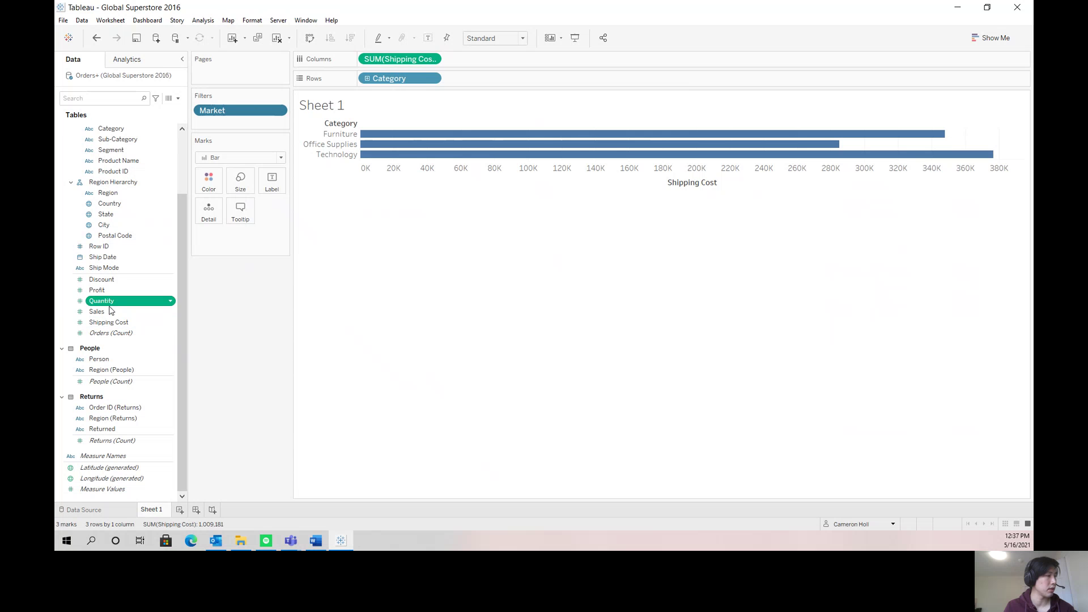
{"action": "left_click_drag", "start_coordinate": [105, 311], "coordinate": [247, 128]}
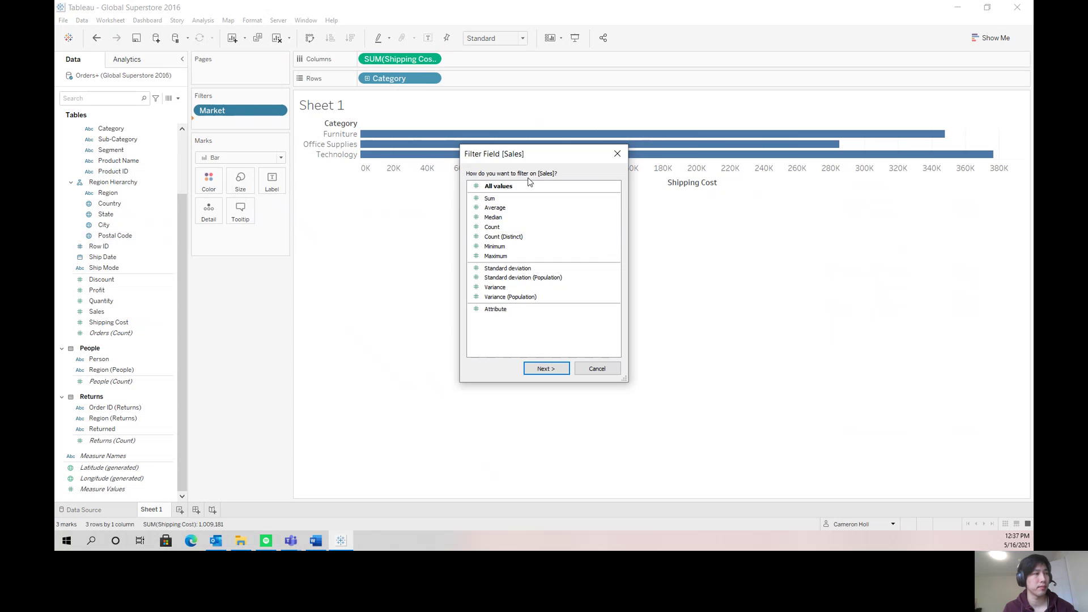
{"action": "double_click", "coordinate": [511, 187]}
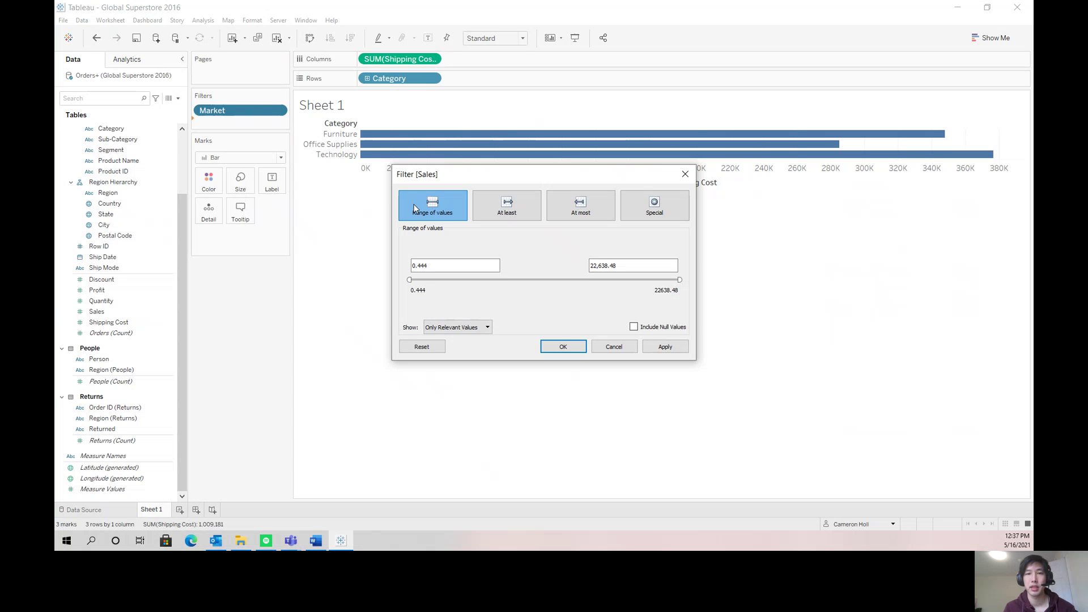
{"action": "left_click", "coordinate": [525, 206]}
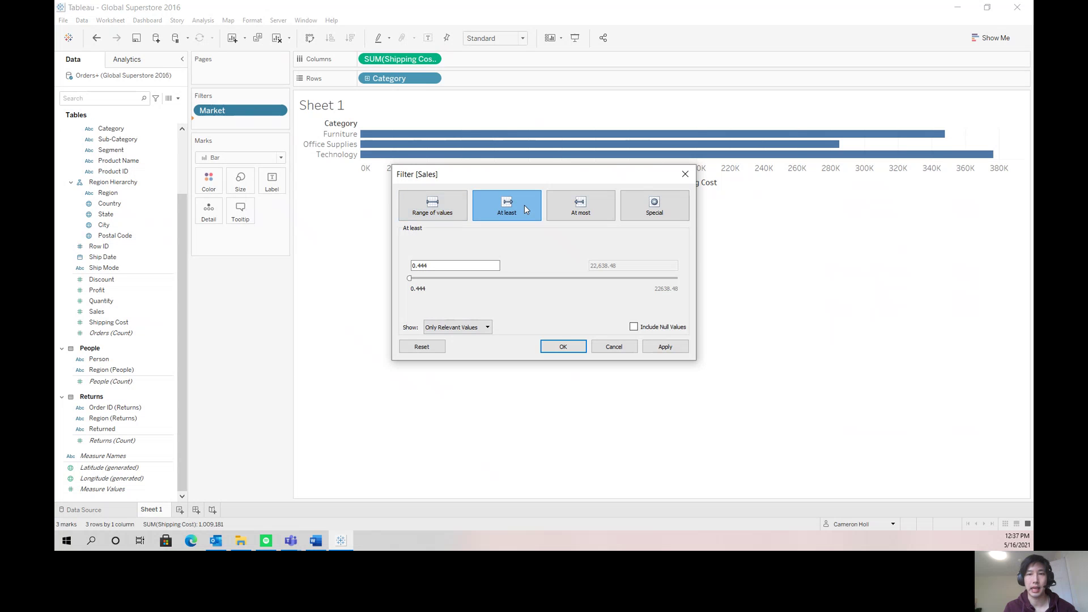
{"action": "left_click", "coordinate": [580, 204]}
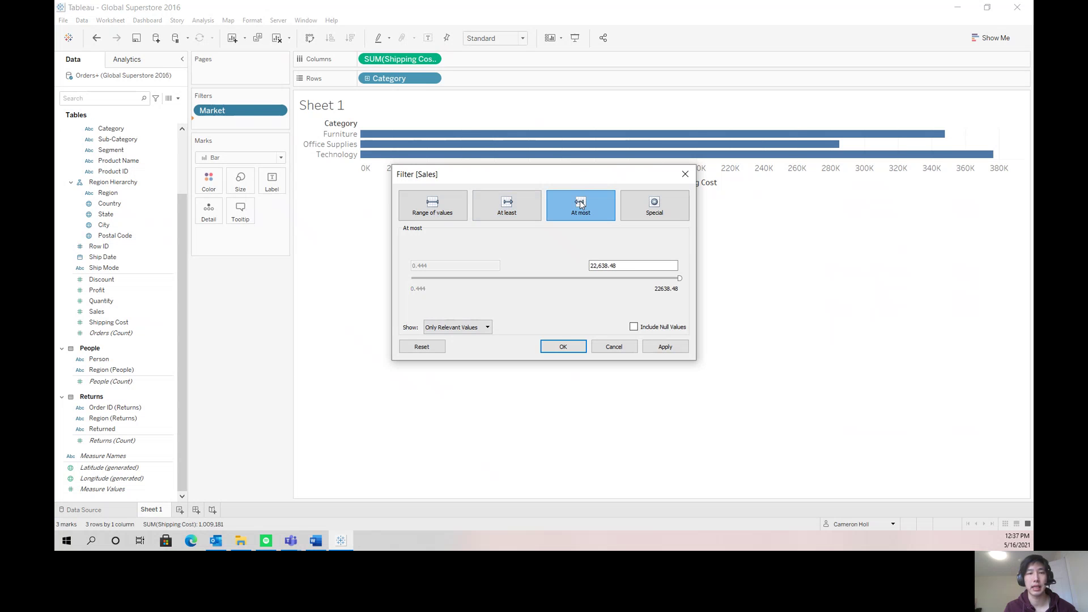
{"action": "left_click", "coordinate": [635, 212]}
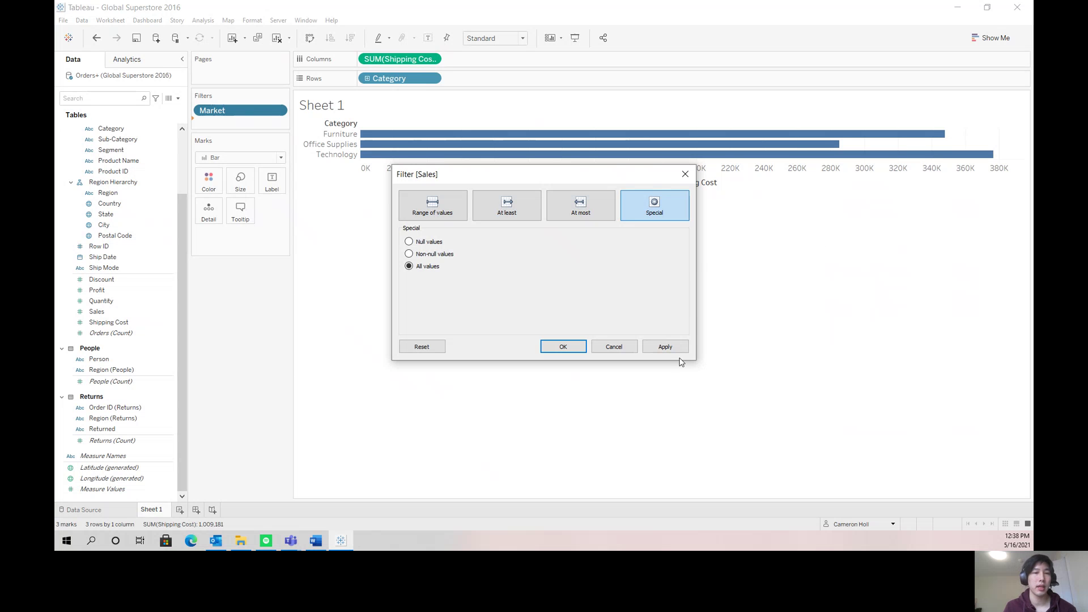
{"action": "left_click", "coordinate": [618, 349]}
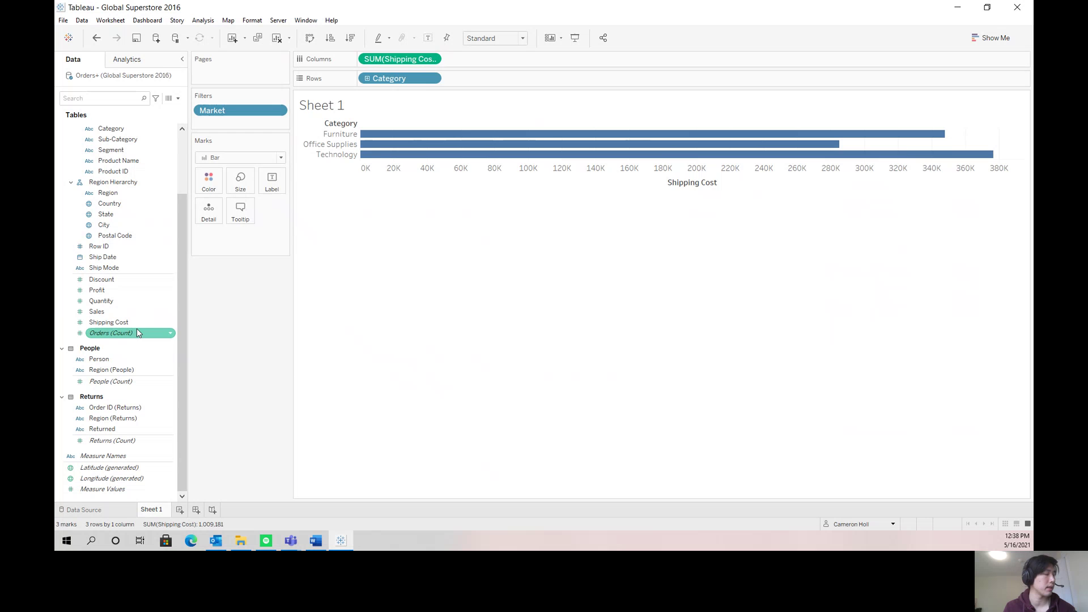
- Examine the relative date options of a Ship Date filter, then cancel it
{"action": "scroll", "coordinate": [136, 329], "scroll_direction": "up", "scroll_amount": 1}
{"action": "left_click_drag", "start_coordinate": [104, 289], "coordinate": [209, 120]}
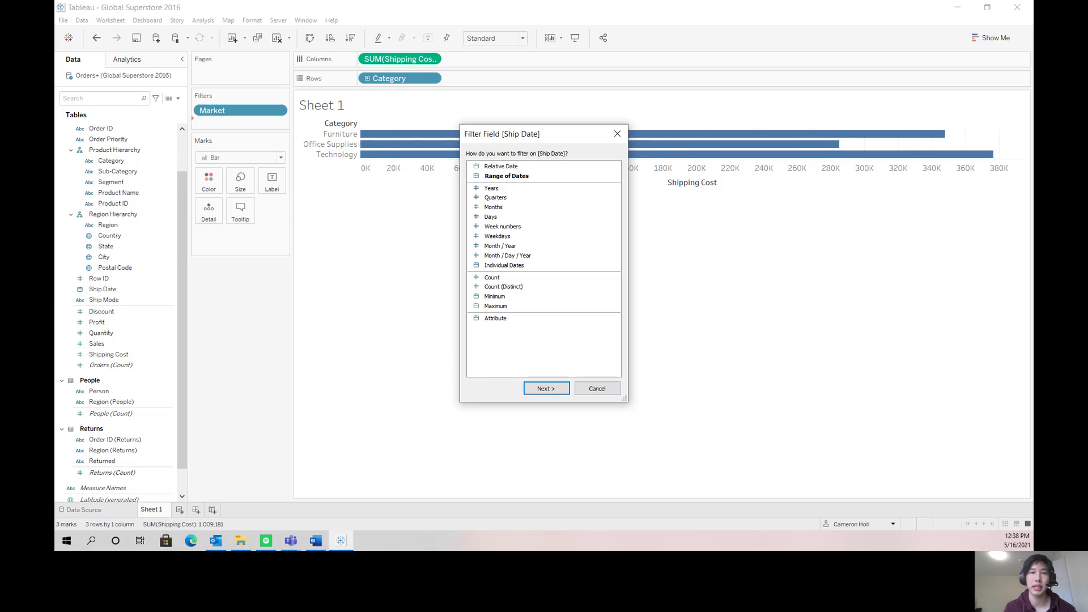
{"action": "double_click", "coordinate": [512, 165]}
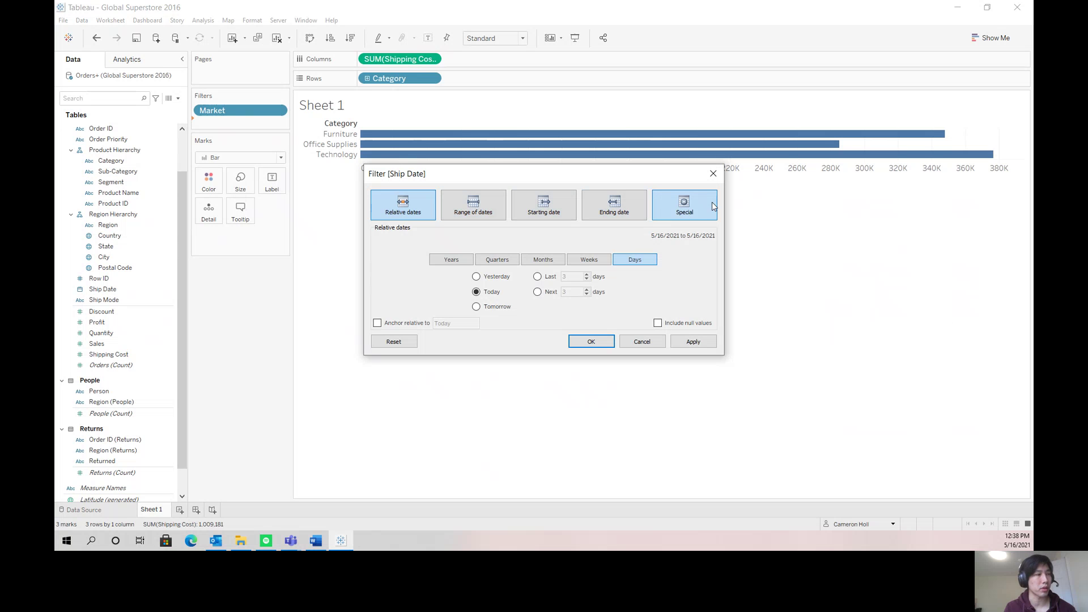
{"action": "left_click", "coordinate": [641, 342]}
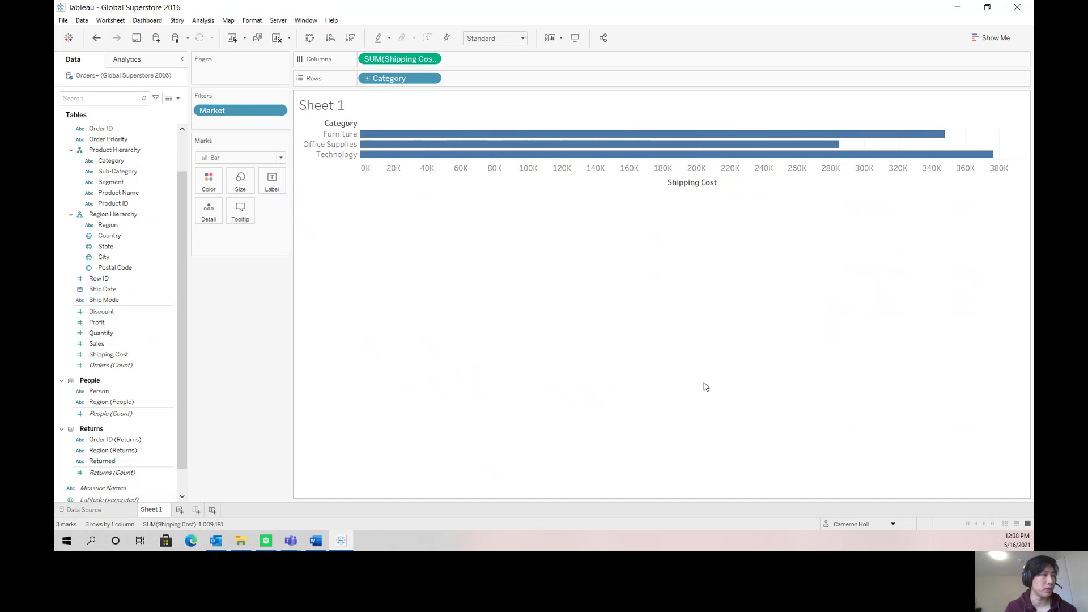
- Adjust the mark size of the bars slightly
{"action": "left_click", "coordinate": [249, 190]}
{"action": "mouse_move", "coordinate": [299, 209]}
{"action": "left_mouse_down"}
{"action": "mouse_move", "coordinate": [260, 218]}
{"action": "mouse_move", "coordinate": [302, 219]}
{"action": "left_mouse_up"}
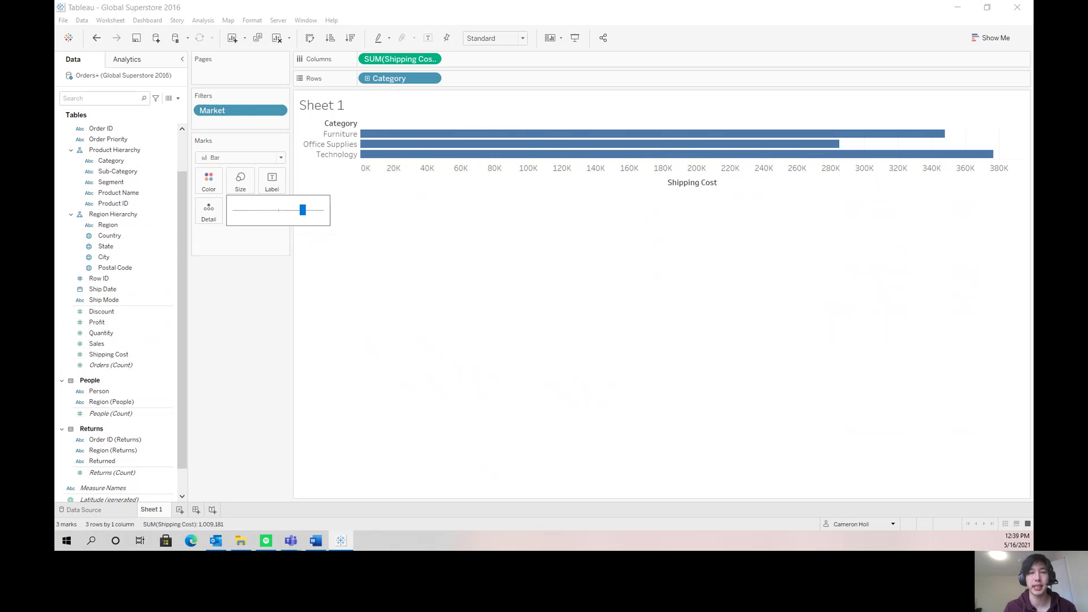
{"action": "left_click", "coordinate": [502, 267]}
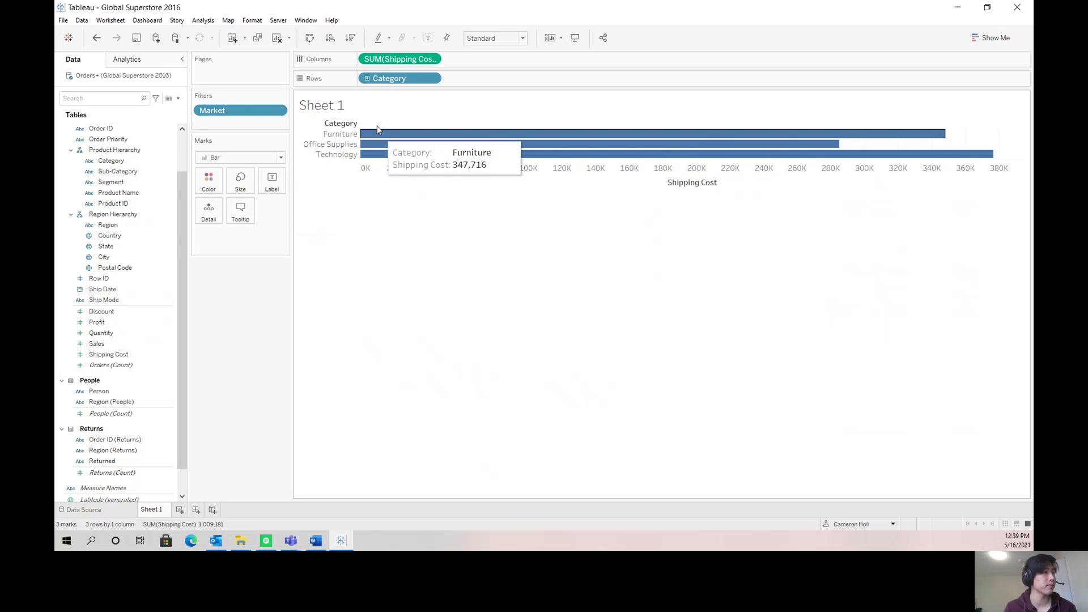
- Try showing mark labels on the bars and hide them again
{"action": "left_click", "coordinate": [432, 41]}
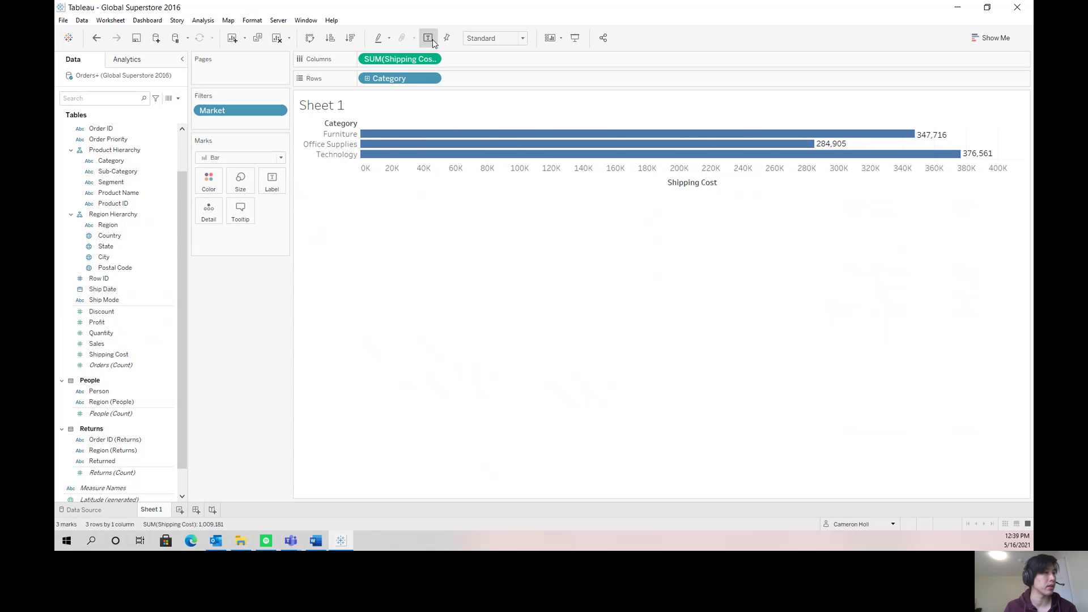
{"action": "left_click", "coordinate": [428, 39]}
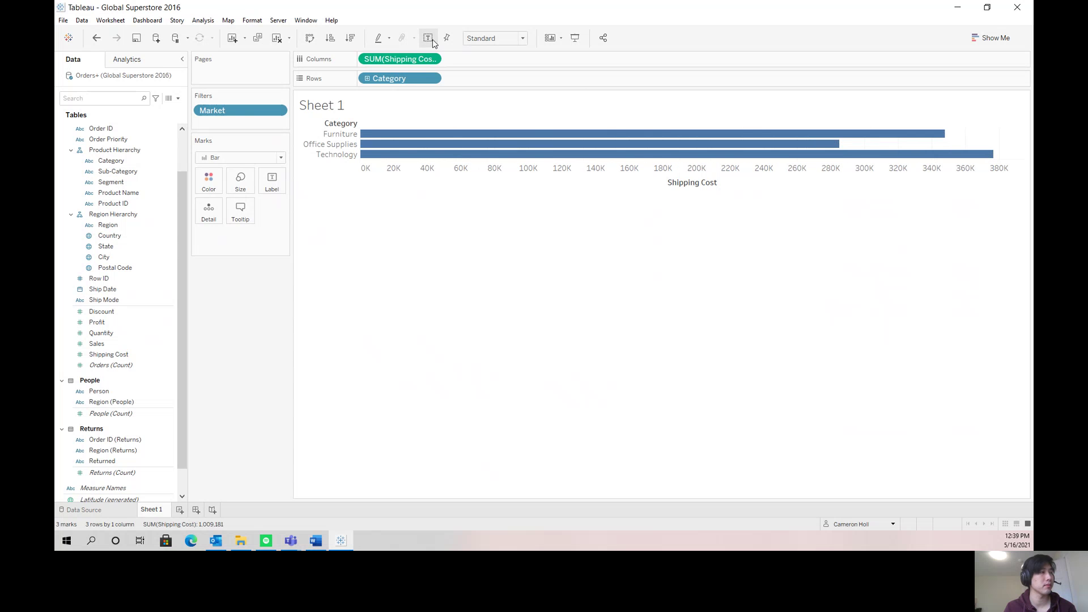
{"action": "left_click", "coordinate": [270, 181]}
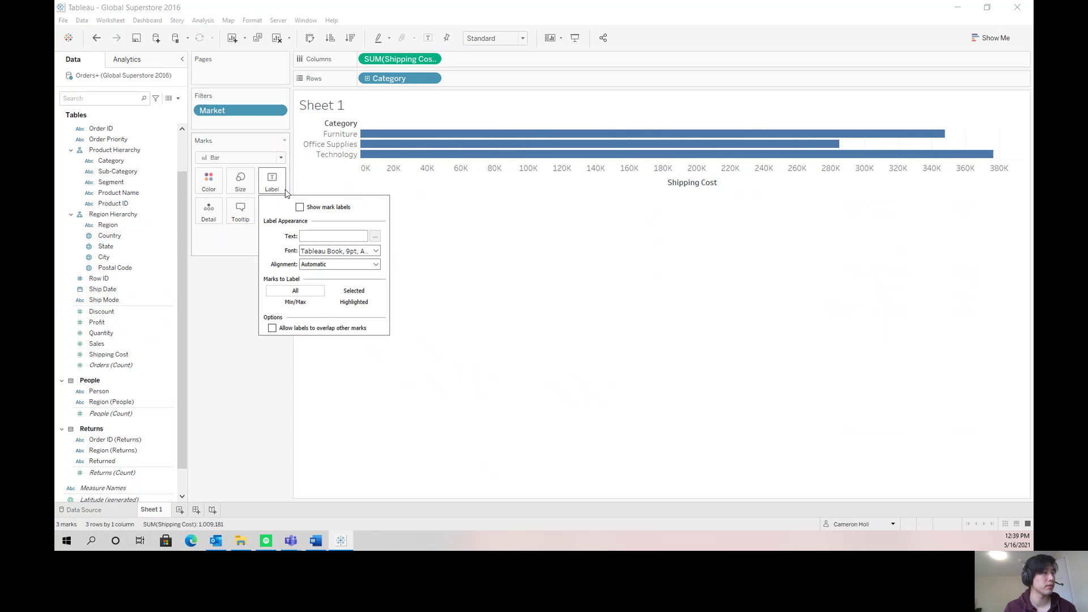
{"action": "left_click", "coordinate": [299, 207]}
{"action": "left_click", "coordinate": [300, 207]}
{"action": "left_click", "coordinate": [299, 207]}
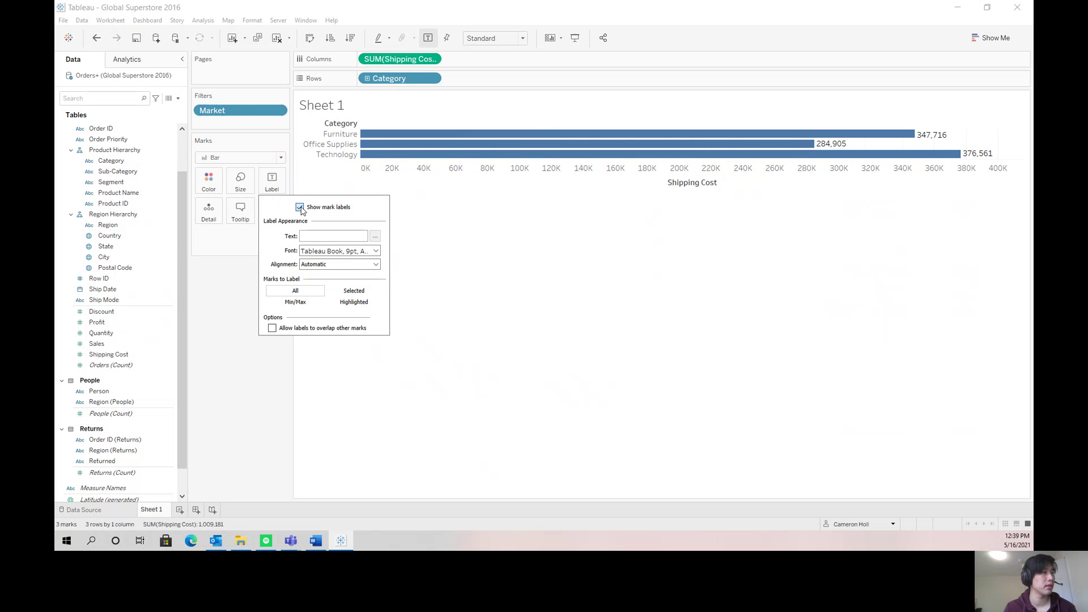
{"action": "left_click", "coordinate": [299, 207]}
{"action": "left_click", "coordinate": [437, 223]}
- Toggle the worksheet's mark labels on through the analysis options, and turn them off again
{"action": "left_click", "coordinate": [203, 21]}
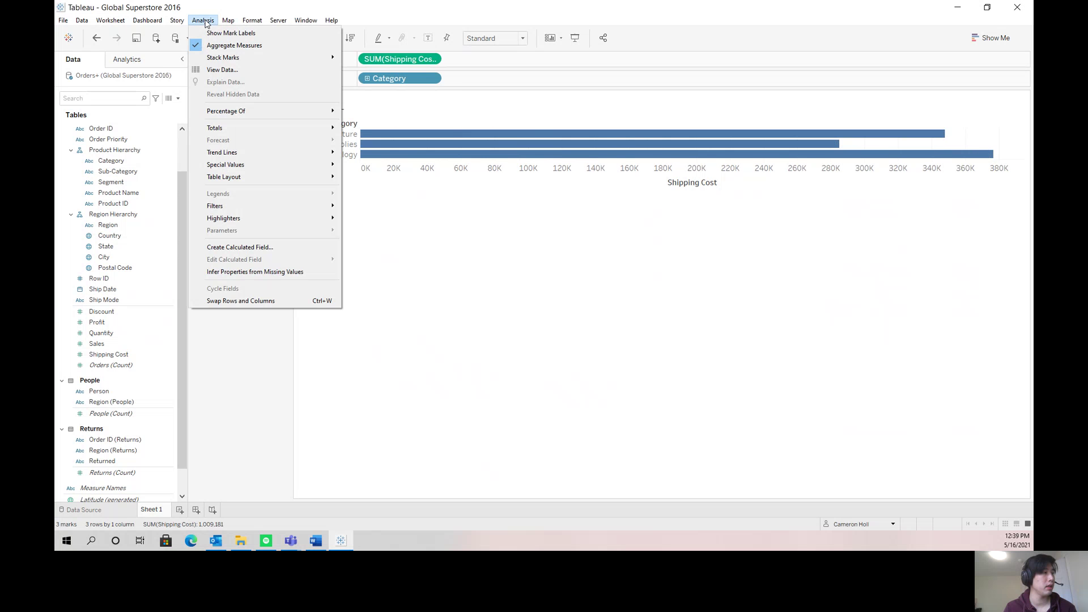
{"action": "left_click", "coordinate": [205, 21]}
{"action": "left_click", "coordinate": [205, 21]}
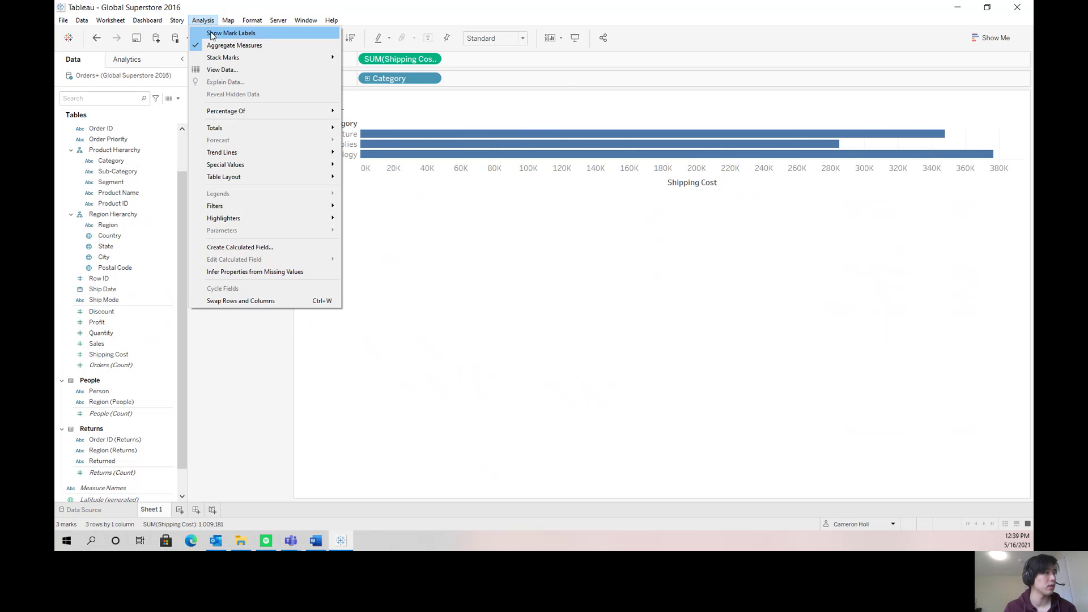
{"action": "left_click", "coordinate": [212, 33]}
{"action": "left_click", "coordinate": [203, 20]}
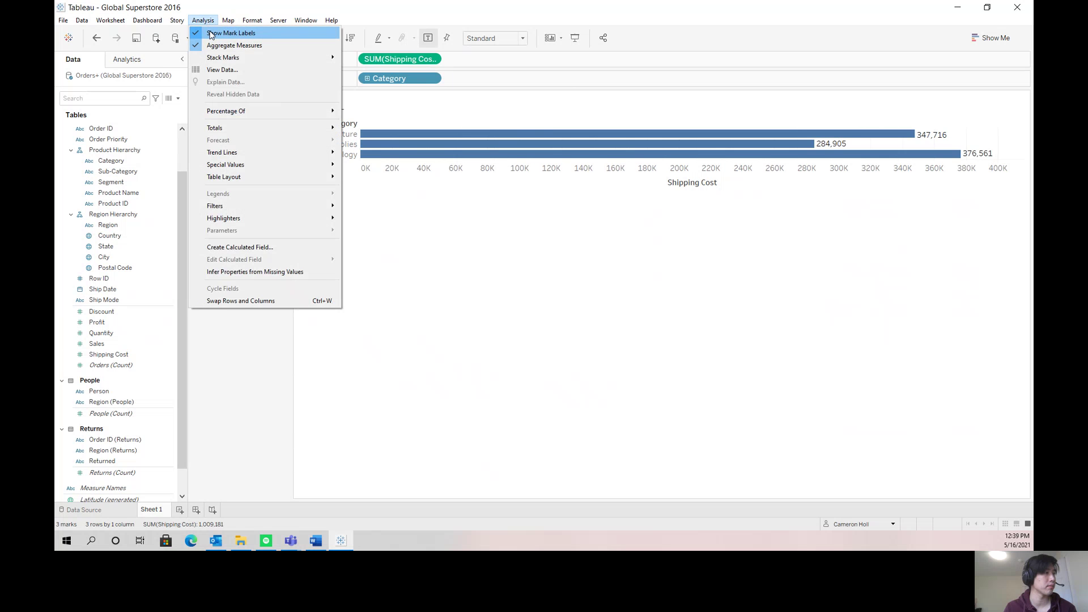
{"action": "left_click", "coordinate": [232, 32]}
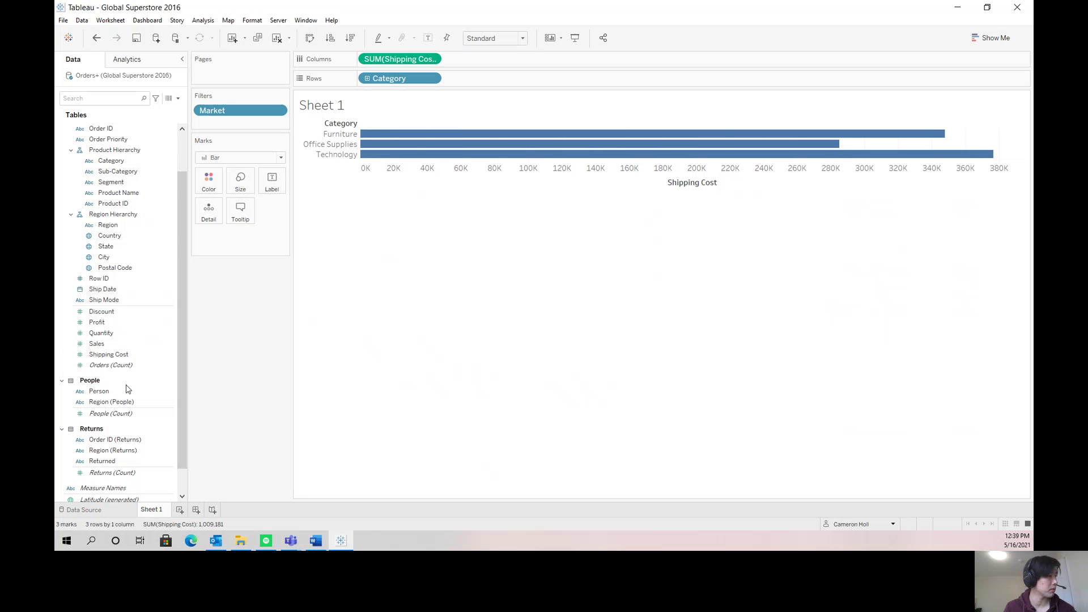
- Label the bars with Profit and set the label text to "Profit: <SUM(Profit)>"
{"action": "left_click_drag", "start_coordinate": [114, 322], "coordinate": [272, 181]}
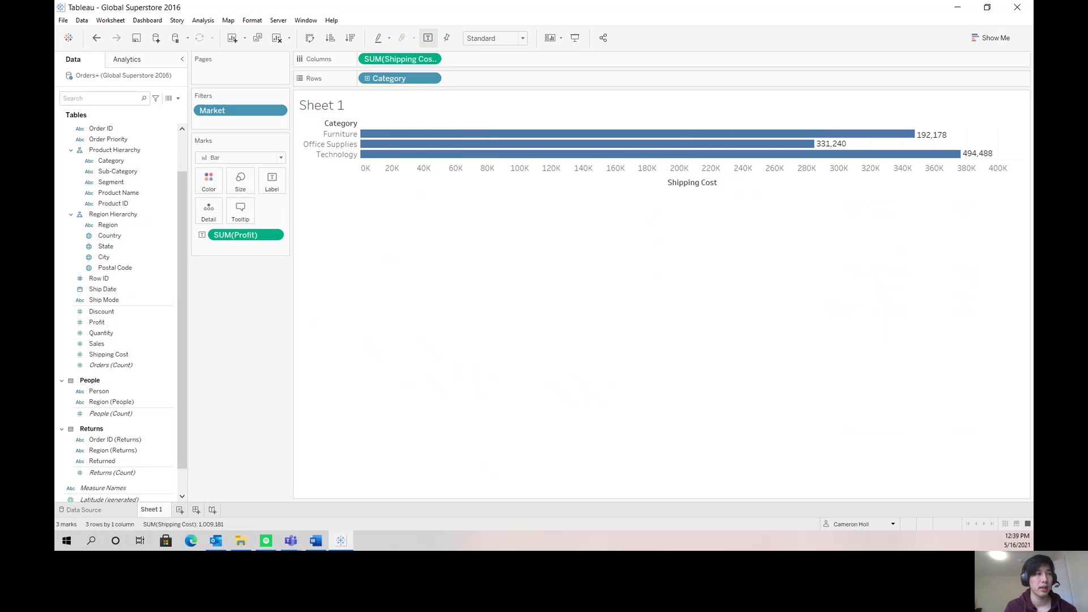
{"action": "mouse_move", "coordinate": [925, 162]}
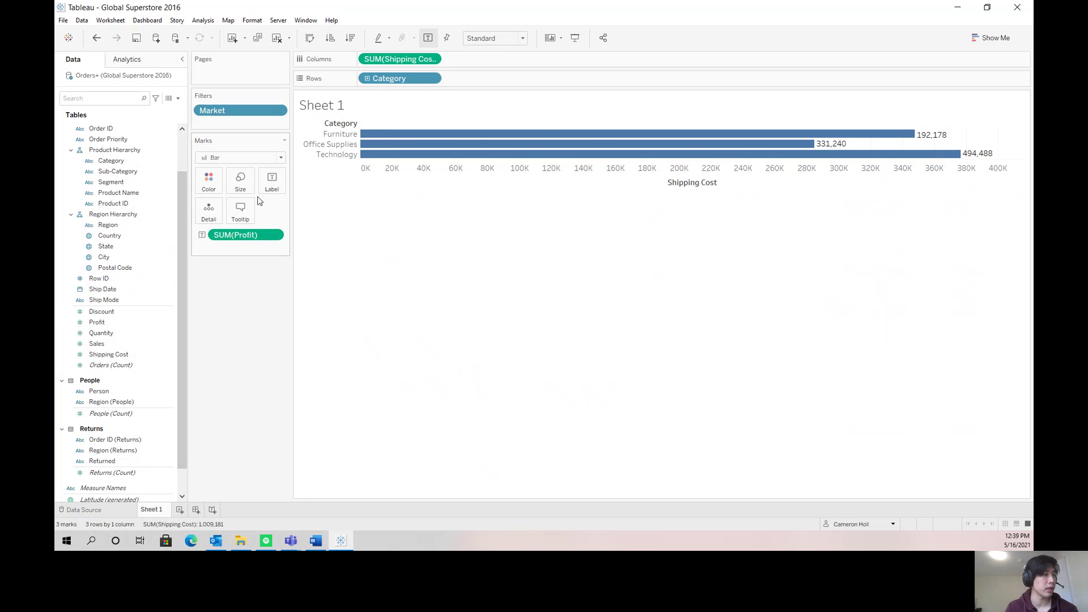
{"action": "left_click", "coordinate": [272, 181]}
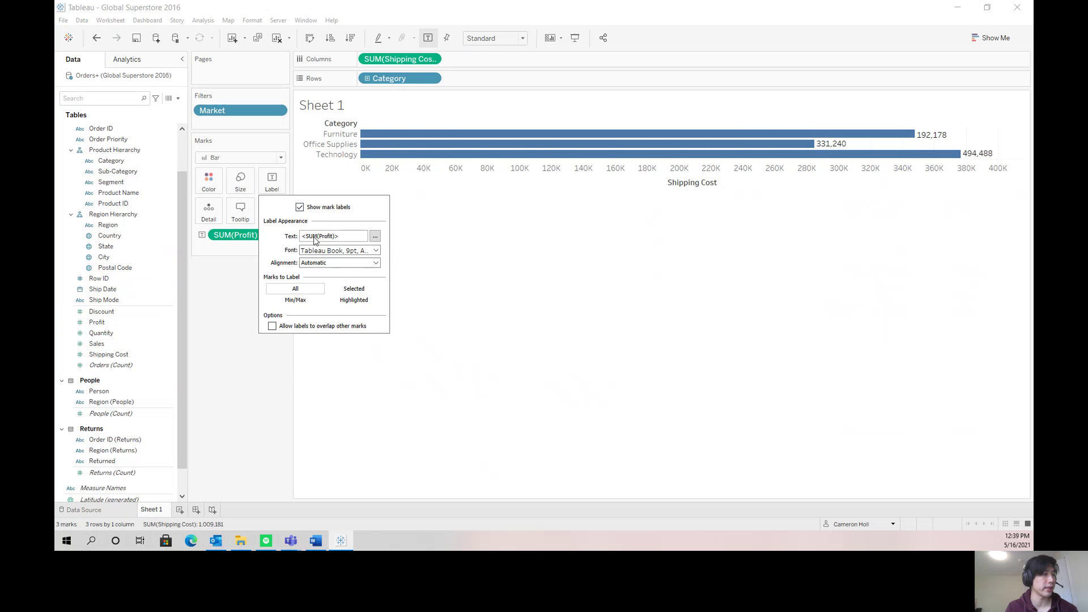
{"action": "left_click", "coordinate": [375, 236]}
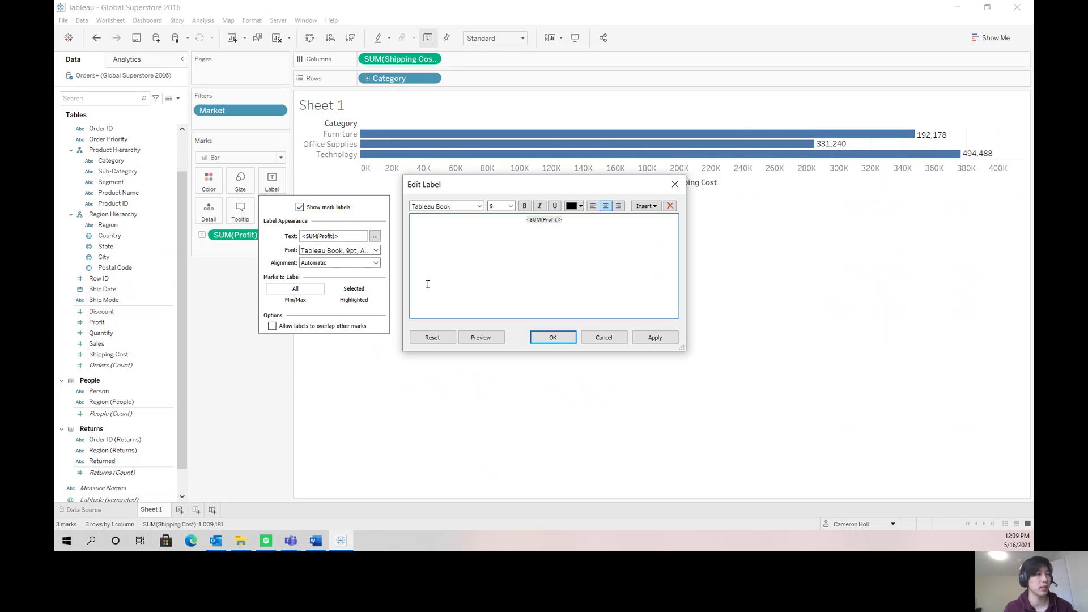
{"action": "left_click", "coordinate": [500, 234]}
{"action": "left_click", "coordinate": [528, 221]}
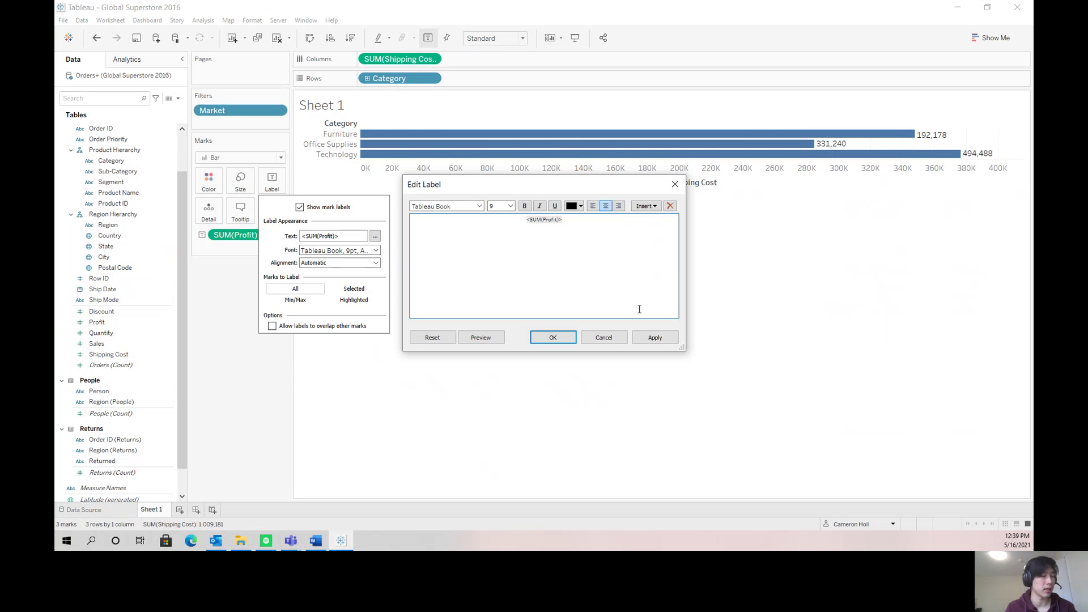
{"action": "type", "text": "Profit:"}
{"action": "left_click", "coordinate": [635, 337]}
{"action": "left_click", "coordinate": [548, 338]}
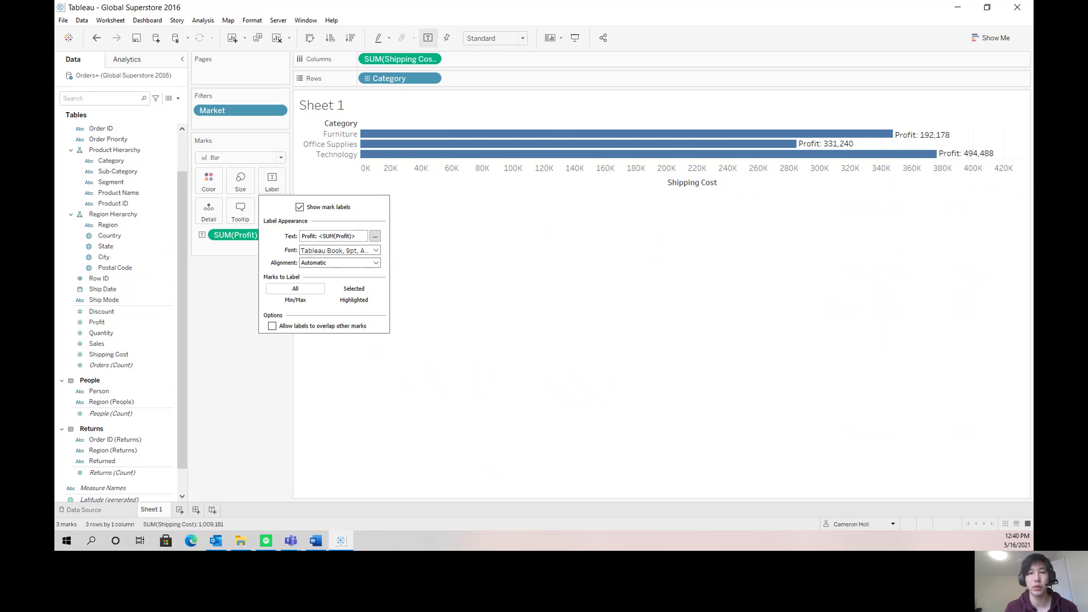
- Change the mark type to Line and replace Shipping Cost with Sales on the columns
{"action": "left_click", "coordinate": [254, 158]}
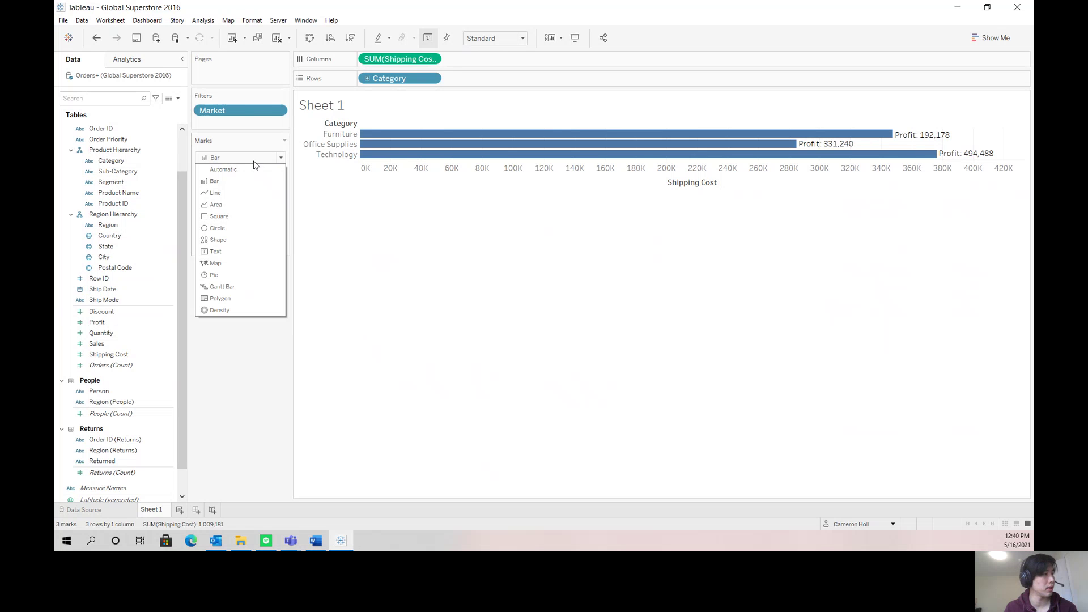
{"action": "left_click", "coordinate": [238, 196]}
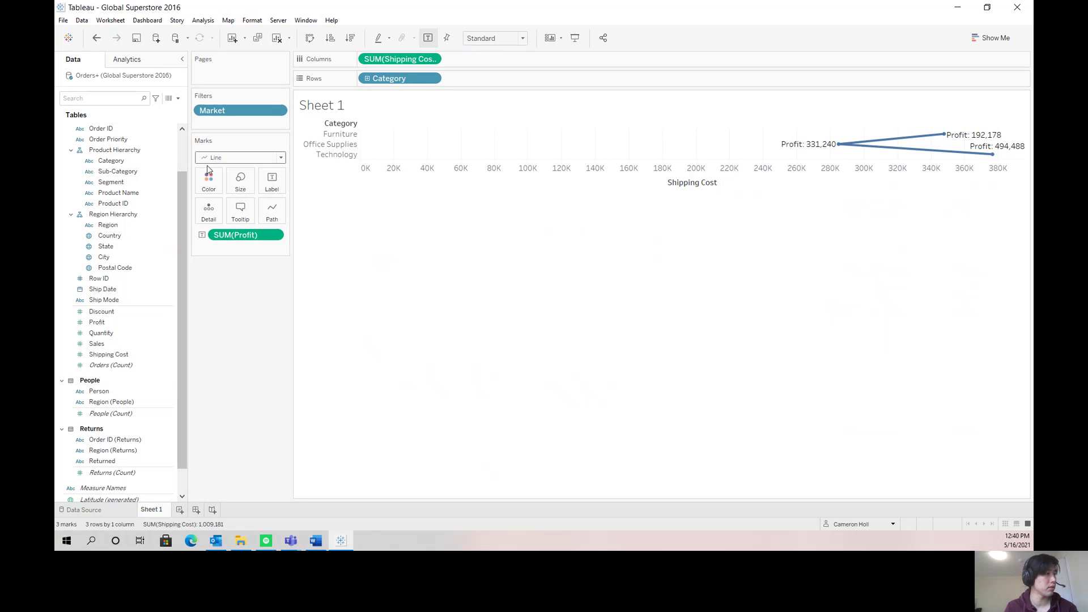
{"action": "right_click", "coordinate": [397, 61]}
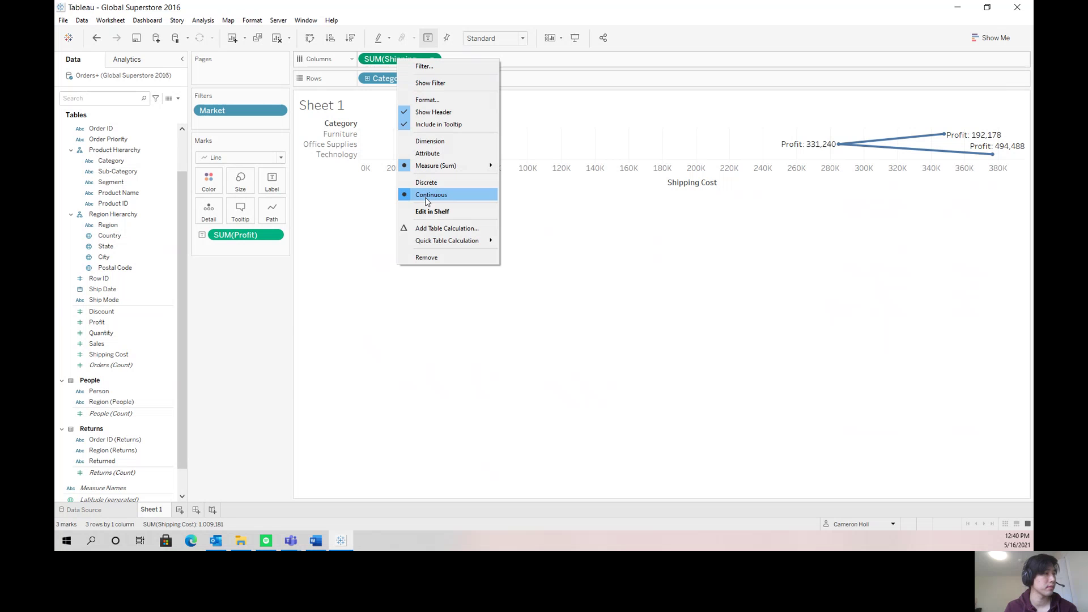
{"action": "left_click", "coordinate": [427, 256]}
{"action": "left_click_drag", "start_coordinate": [98, 344], "coordinate": [450, 60]}
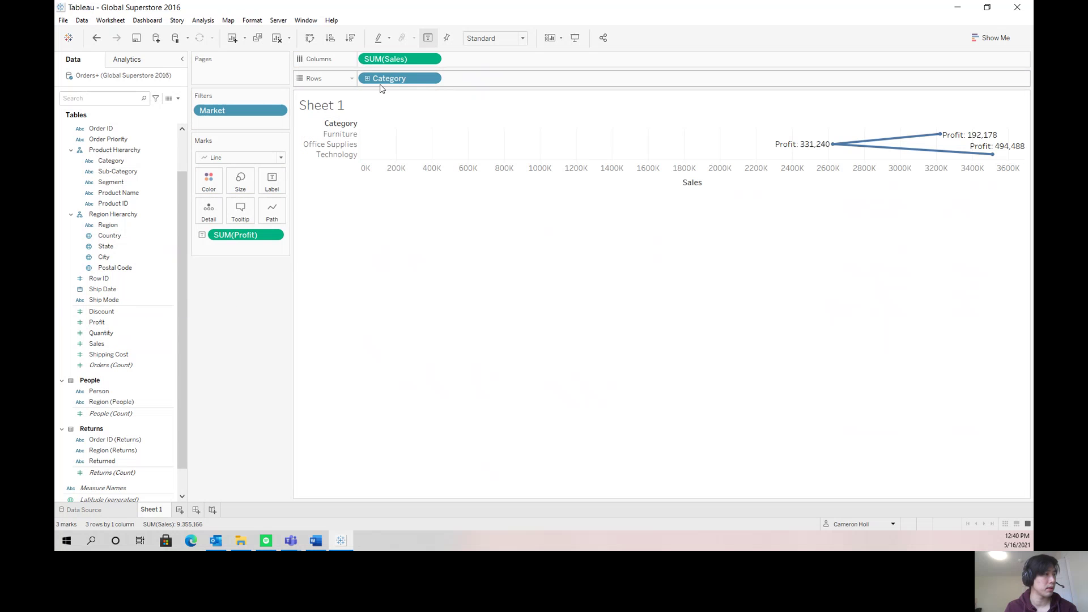
- Move Category from the rows to the mark color and place Ship Date by year on the rows
{"action": "left_click_drag", "start_coordinate": [381, 82], "coordinate": [209, 182]}
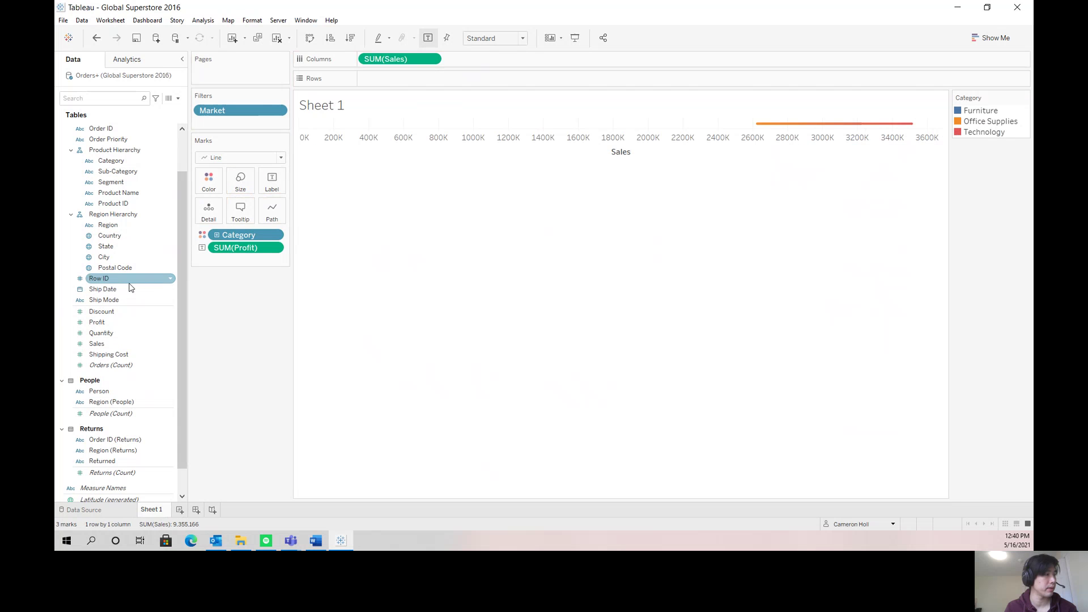
{"action": "left_click_drag", "start_coordinate": [130, 296], "coordinate": [374, 80]}
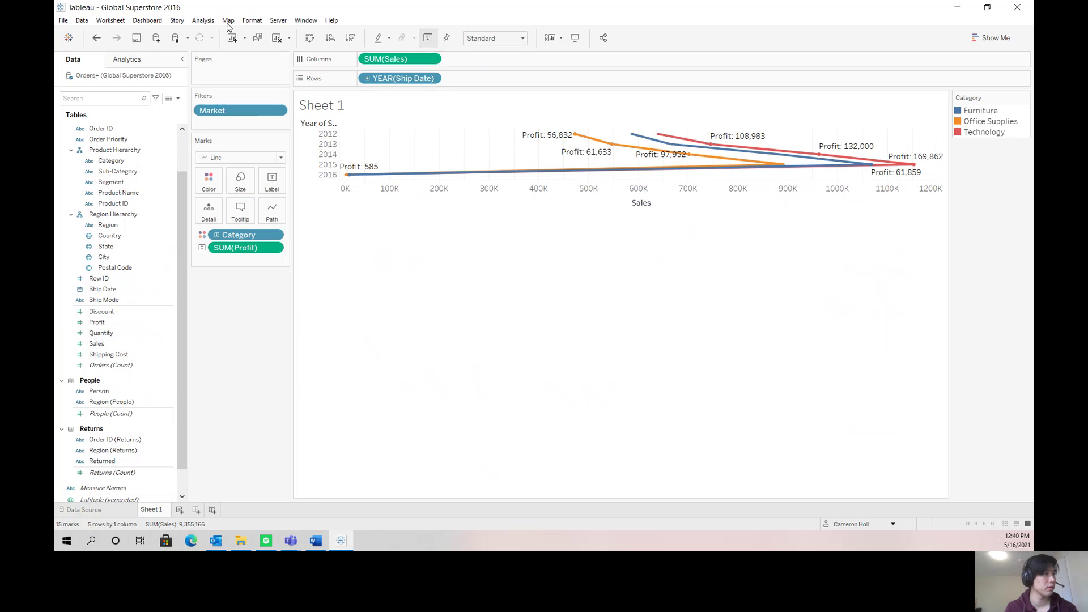
- Try disaggregating the measures and turn aggregation back on
{"action": "left_click", "coordinate": [203, 20]}
{"action": "left_click", "coordinate": [215, 44]}
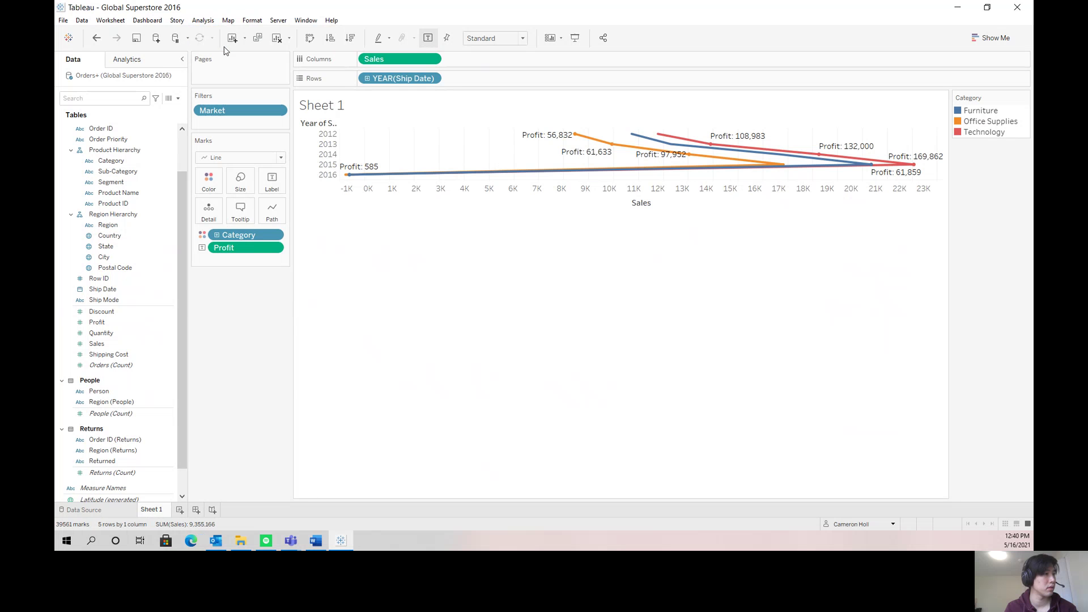
{"action": "left_click", "coordinate": [203, 20]}
{"action": "left_click", "coordinate": [215, 42]}
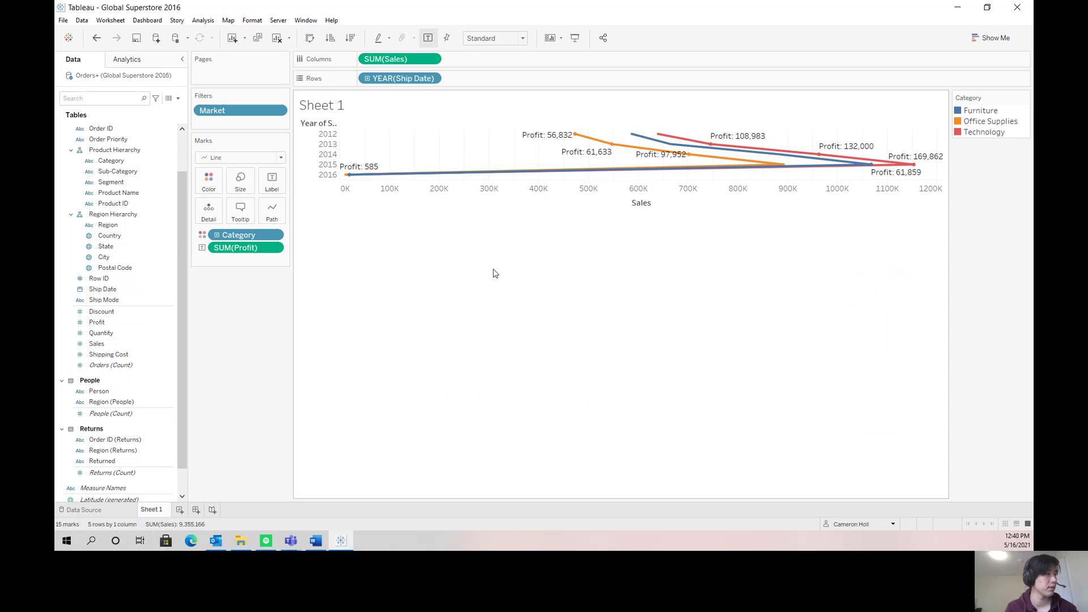
- Swap Ship Date to the columns and Sales to the rows, and drill Ship Date down to quarter, month and day
{"action": "left_click_drag", "start_coordinate": [392, 82], "coordinate": [416, 80]}
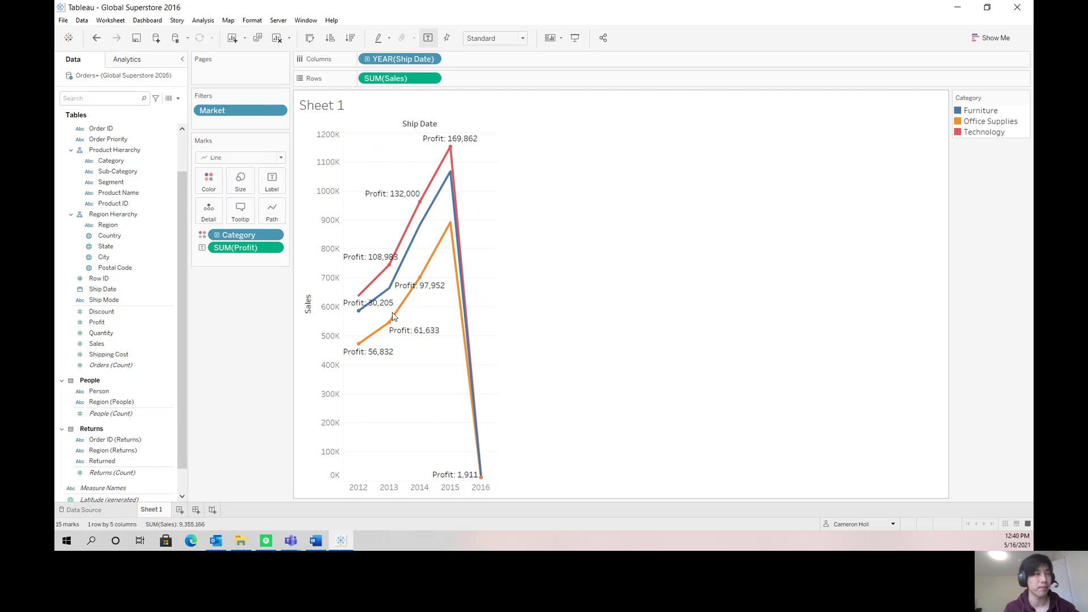
{"action": "left_click", "coordinate": [368, 59]}
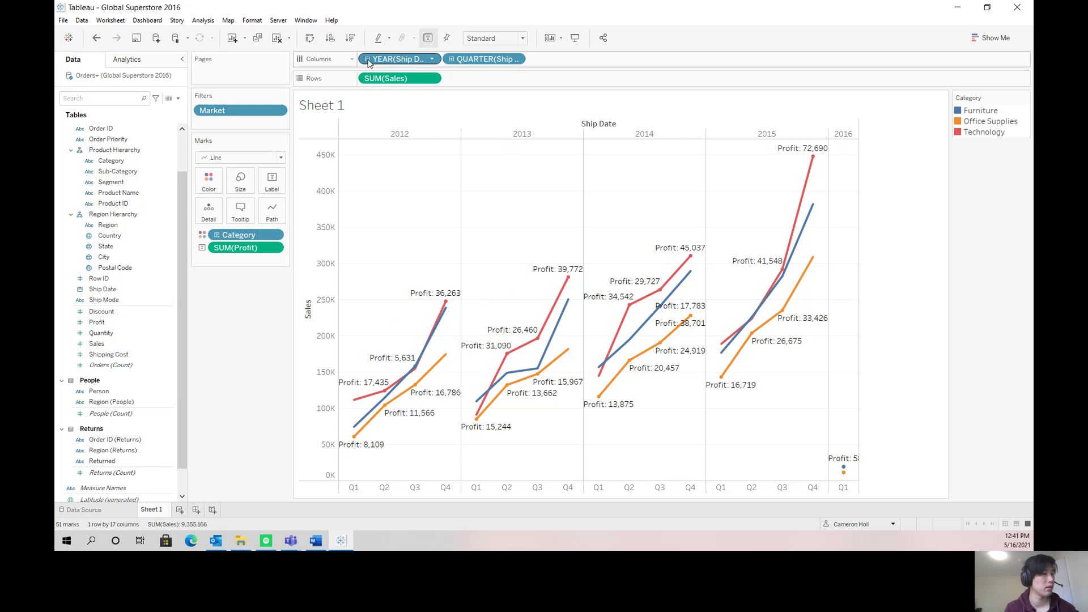
{"action": "left_click", "coordinate": [367, 58]}
{"action": "left_click", "coordinate": [367, 59]}
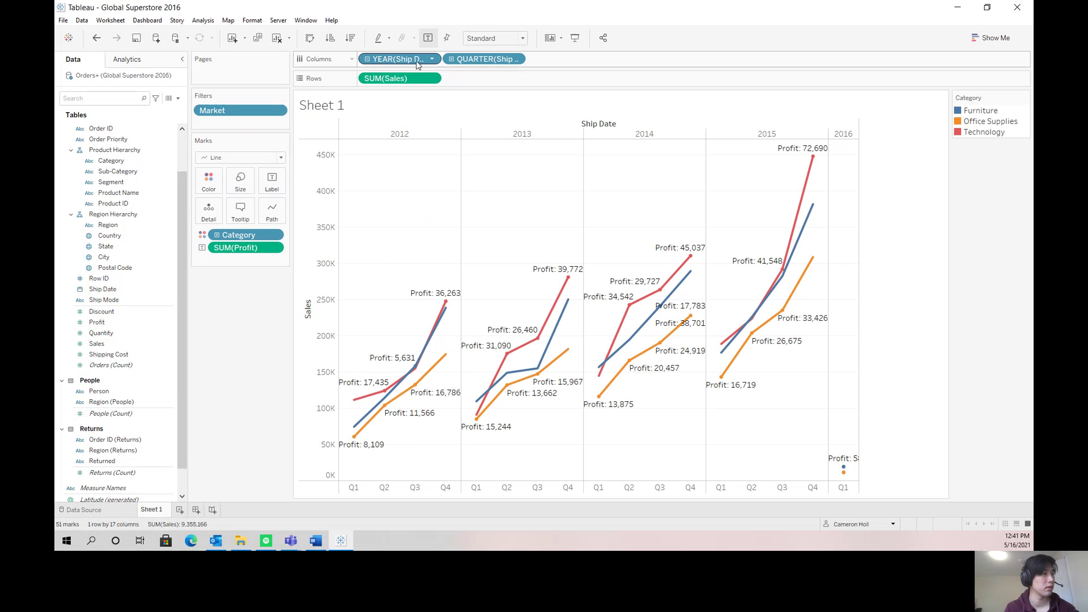
{"action": "left_click", "coordinate": [452, 59]}
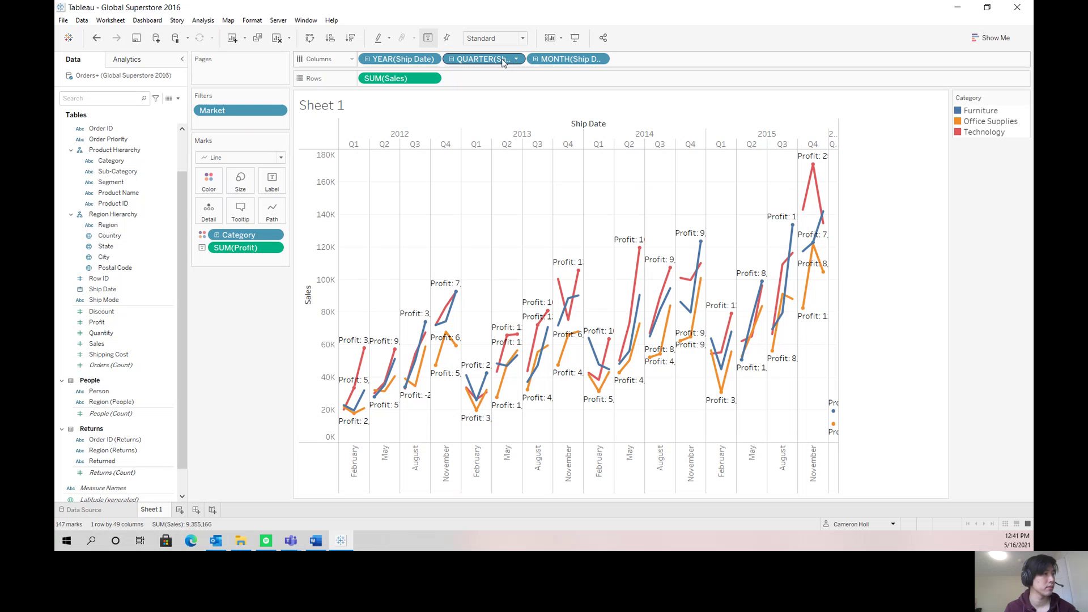
{"action": "left_click", "coordinate": [535, 59]}
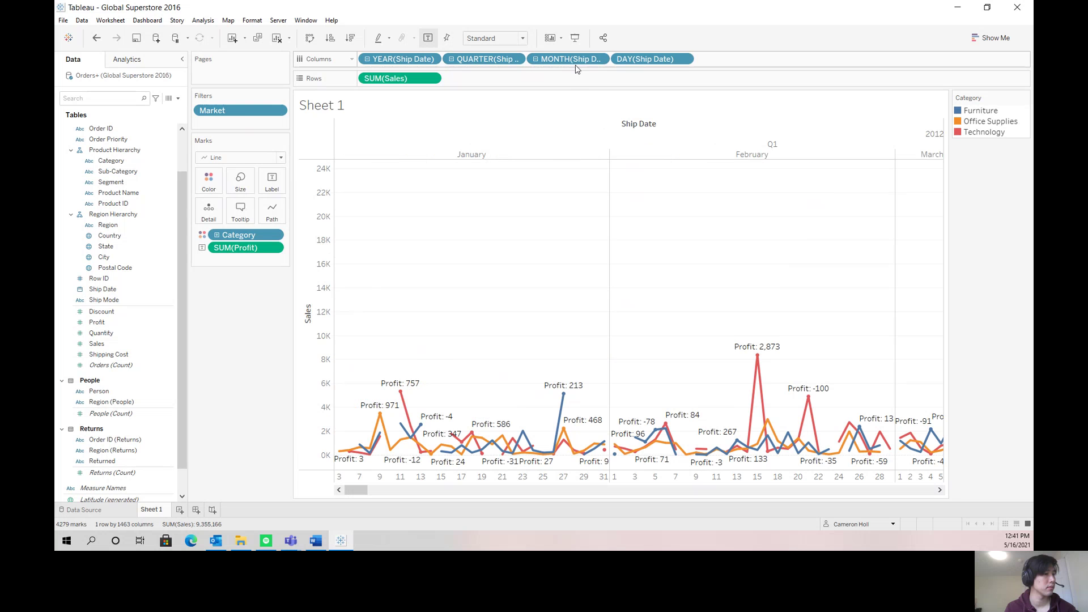
- Remove the month and quarter levels of Ship Date from the columns, keeping year and day
{"action": "right_click", "coordinate": [567, 61]}
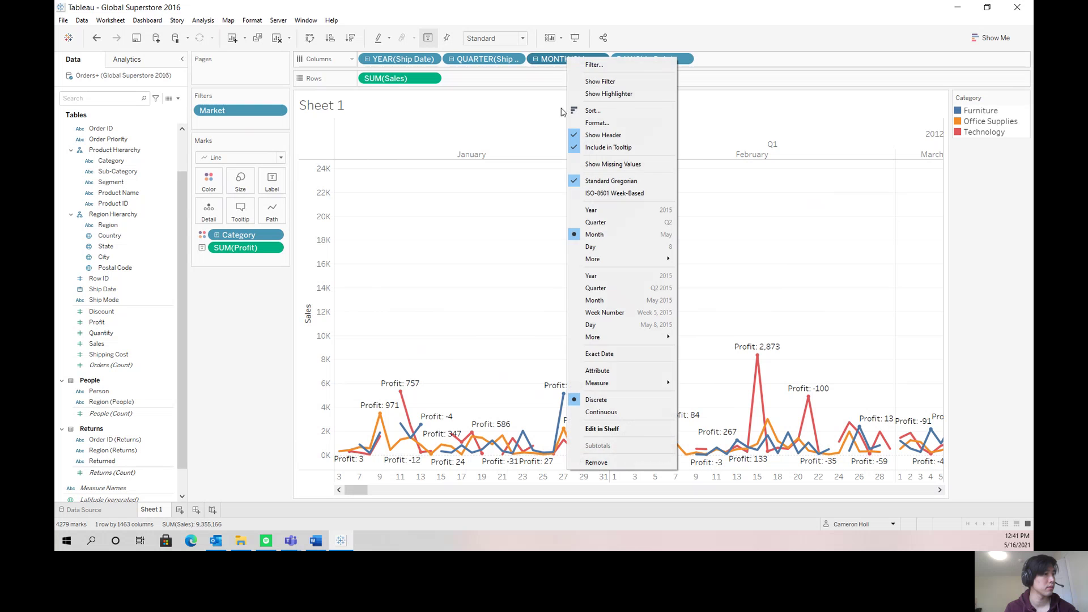
{"action": "left_click", "coordinate": [590, 463]}
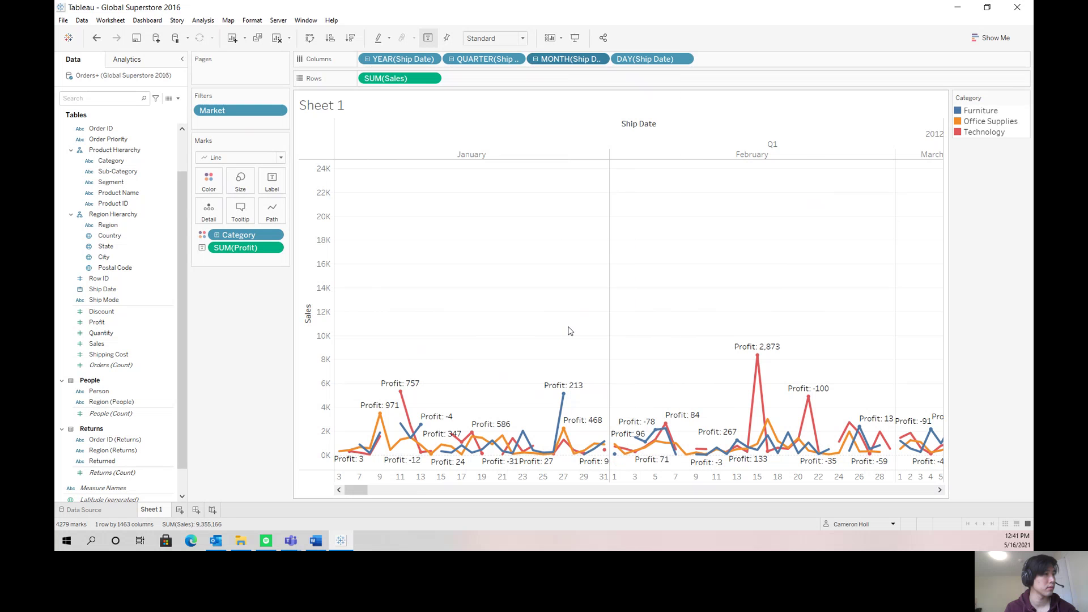
{"action": "right_click", "coordinate": [482, 59]}
{"action": "left_click", "coordinate": [530, 463]}
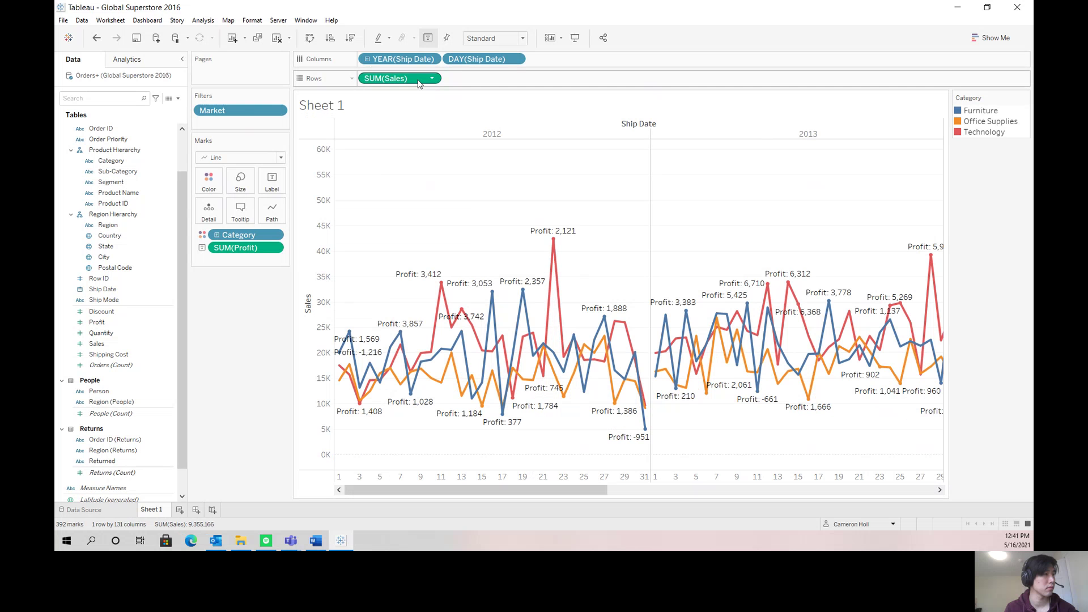
{"action": "right_click", "coordinate": [407, 62]}
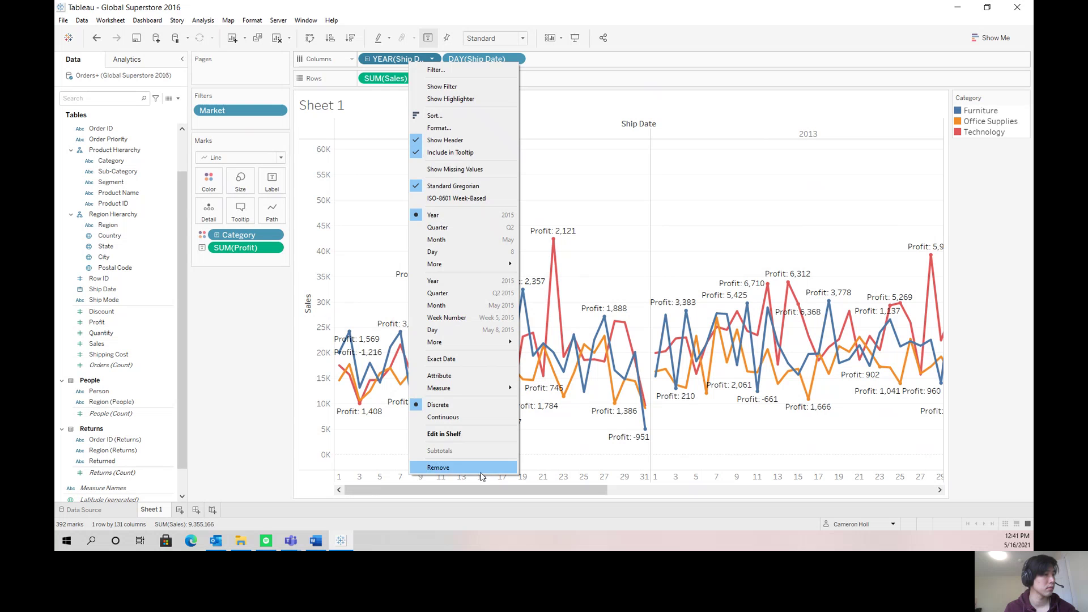
{"action": "left_click", "coordinate": [724, 193]}
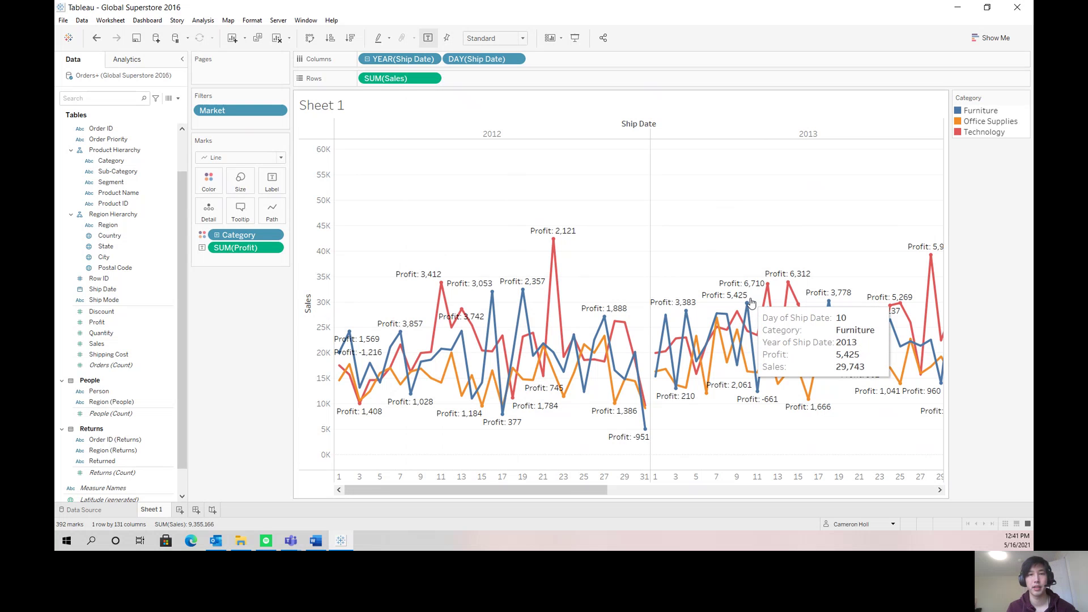
- Hide all mark labels and set the Technology peak on day 22 of 2012 to always show its label
{"action": "mouse_move", "coordinate": [552, 251]}
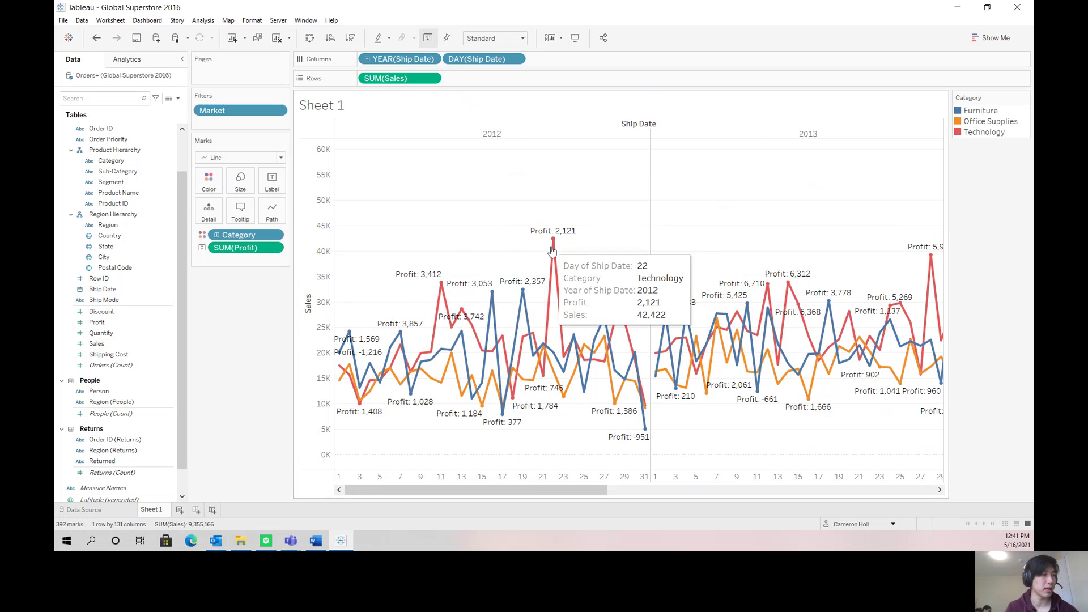
{"action": "left_click", "coordinate": [428, 38]}
{"action": "right_click", "coordinate": [553, 241]}
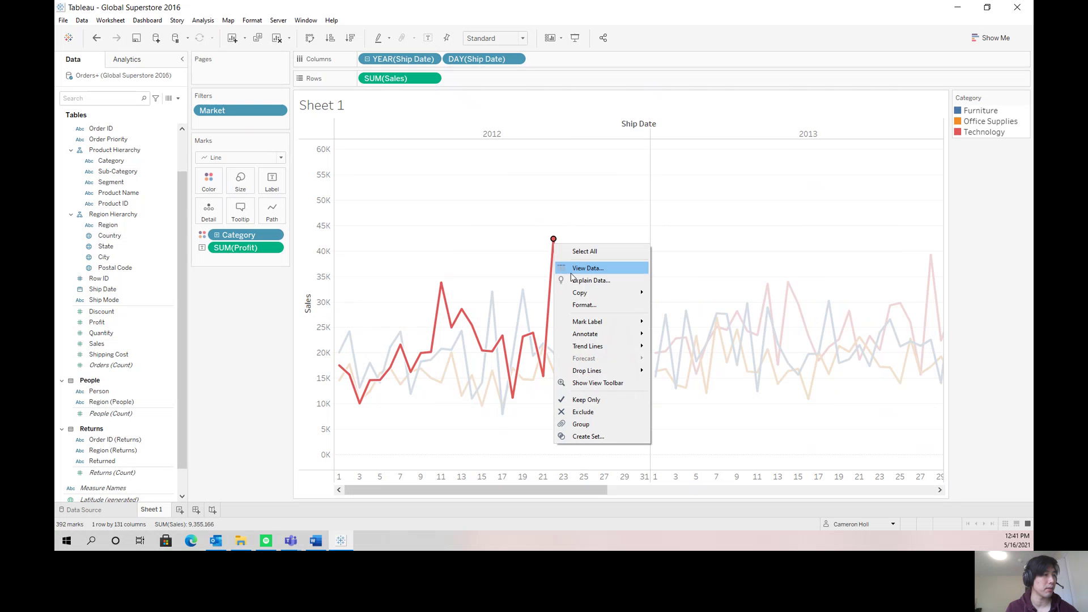
{"action": "mouse_move", "coordinate": [635, 321]}
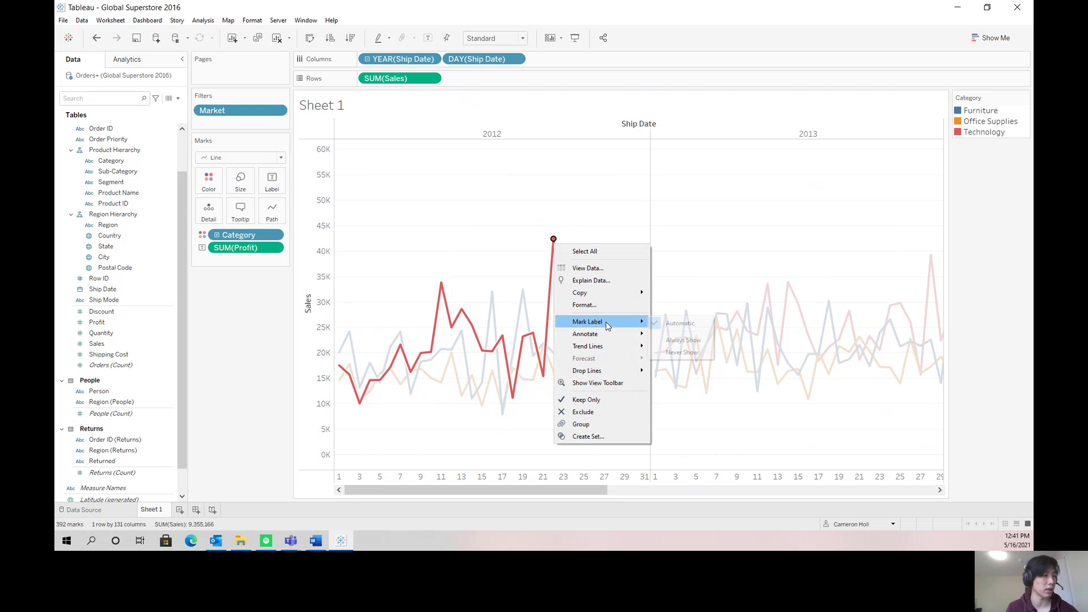
{"action": "left_click", "coordinate": [690, 342]}
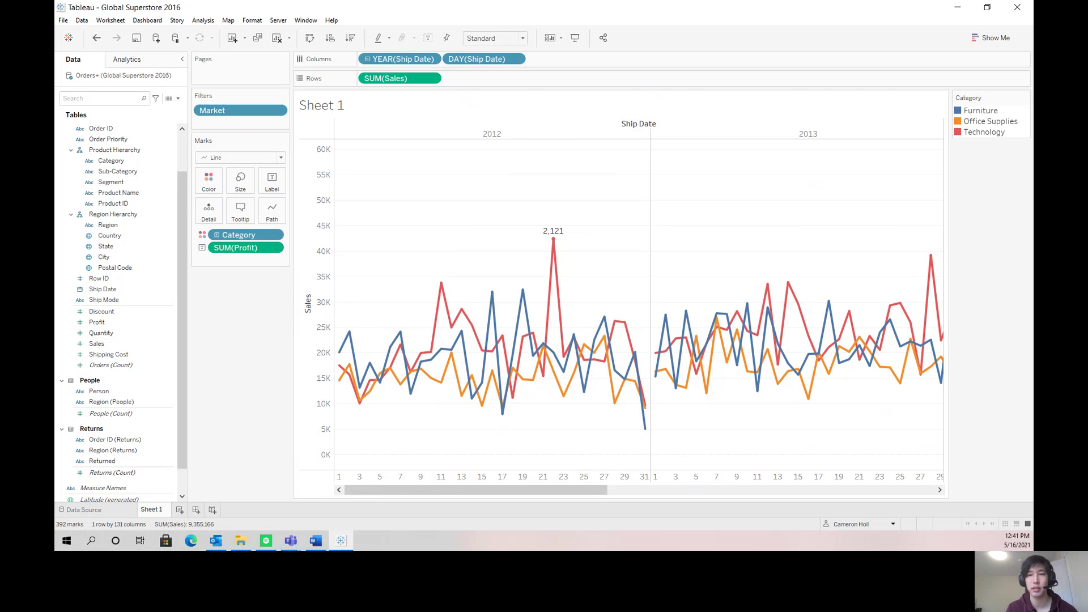
- Add a left-aligned mark annotation to the Furniture point on day 27 of 2012, keeping the default annotation fields
{"action": "right_click", "coordinate": [604, 317]}
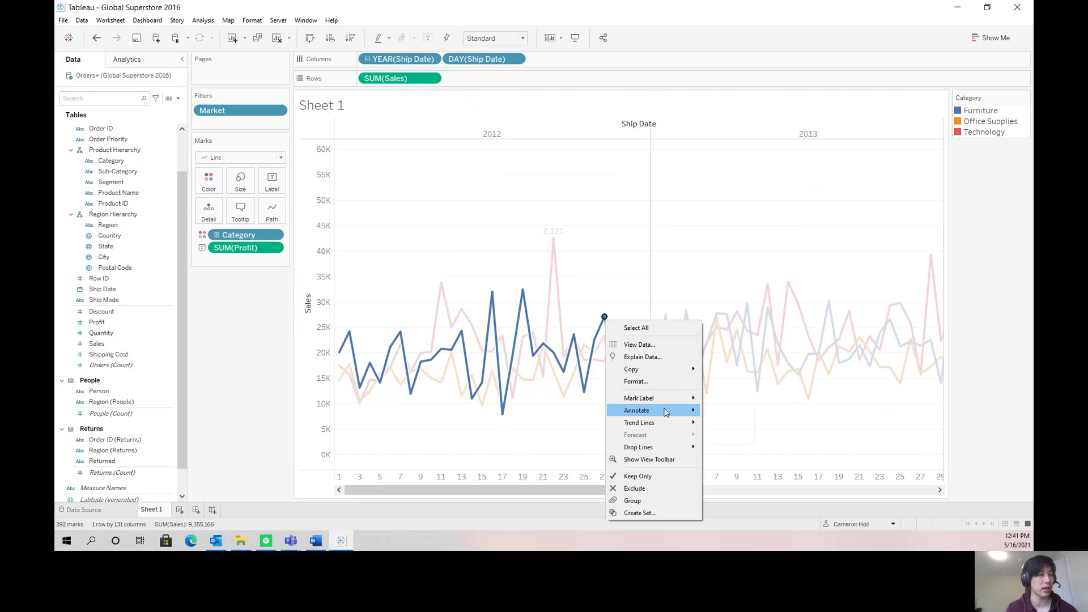
{"action": "mouse_move", "coordinate": [666, 412]}
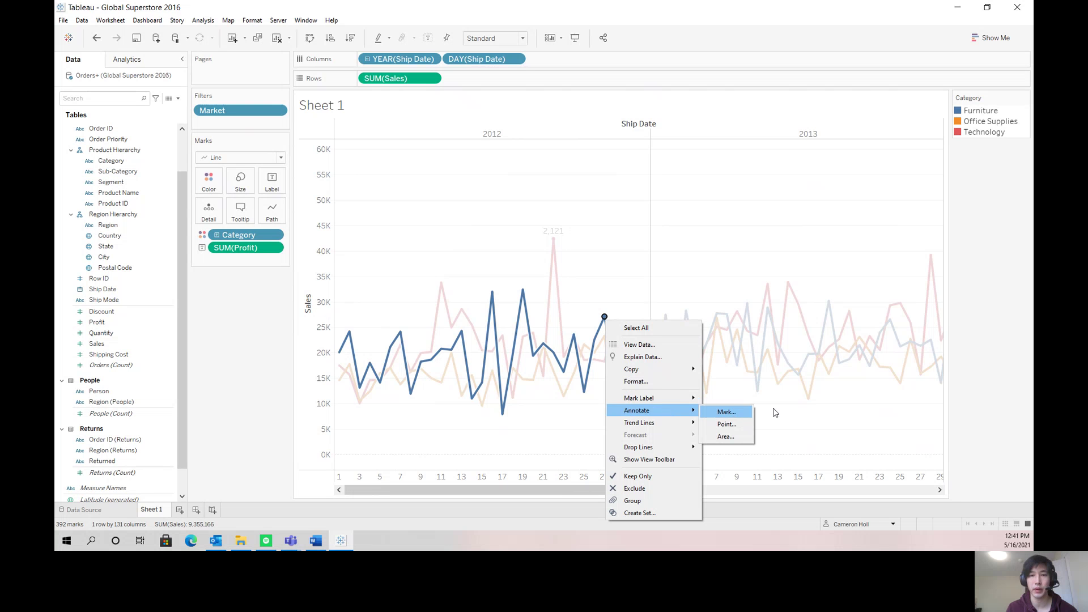
{"action": "left_click", "coordinate": [734, 416]}
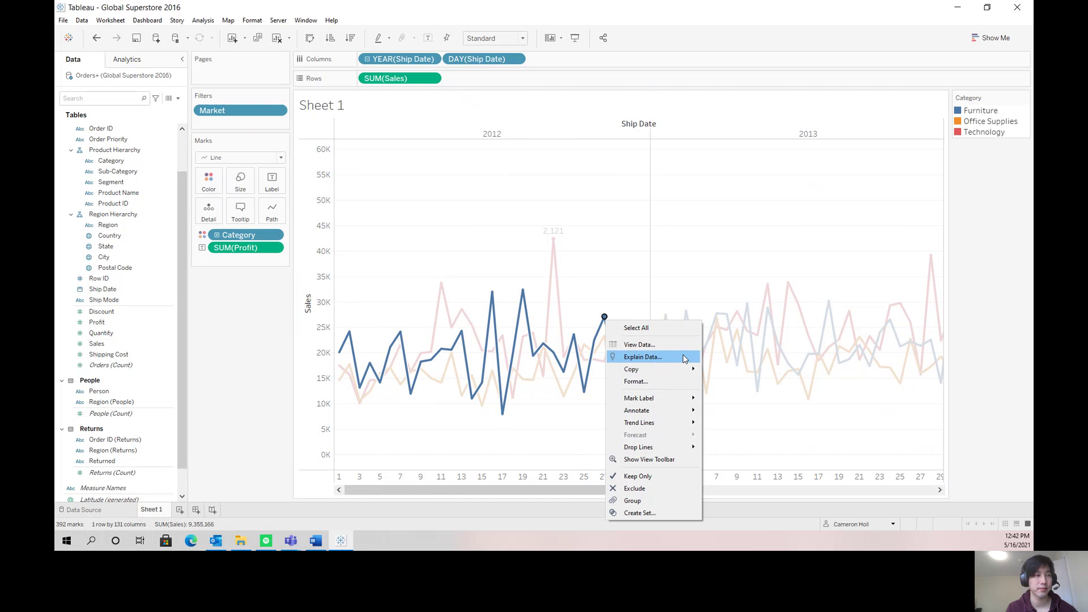
{"action": "mouse_move", "coordinate": [677, 400]}
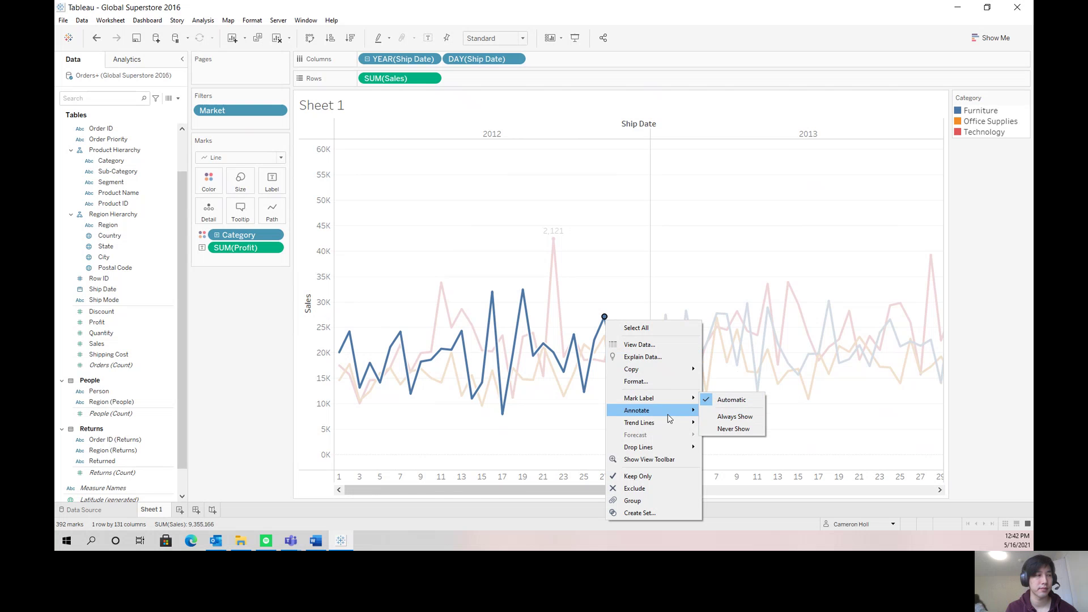
{"action": "left_click", "coordinate": [728, 412]}
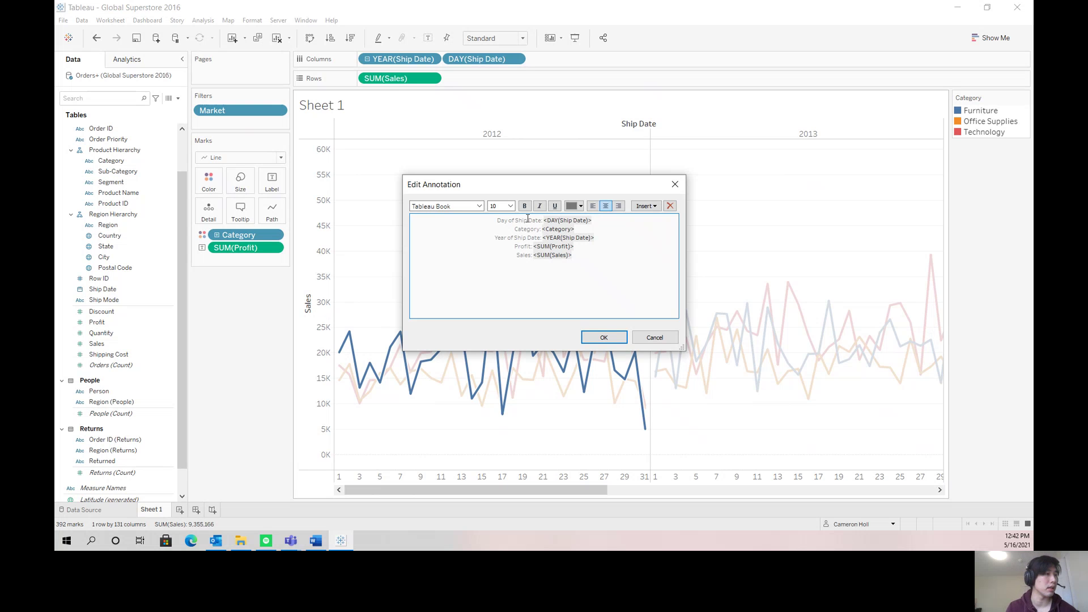
{"action": "key", "text": "ctrl+a"}
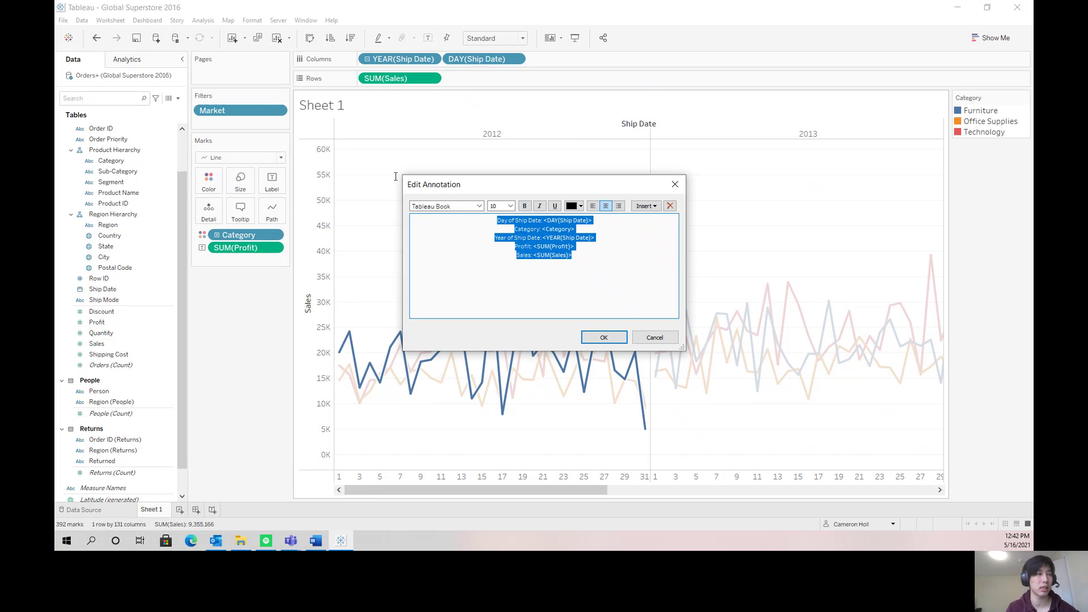
{"action": "left_click", "coordinate": [595, 206]}
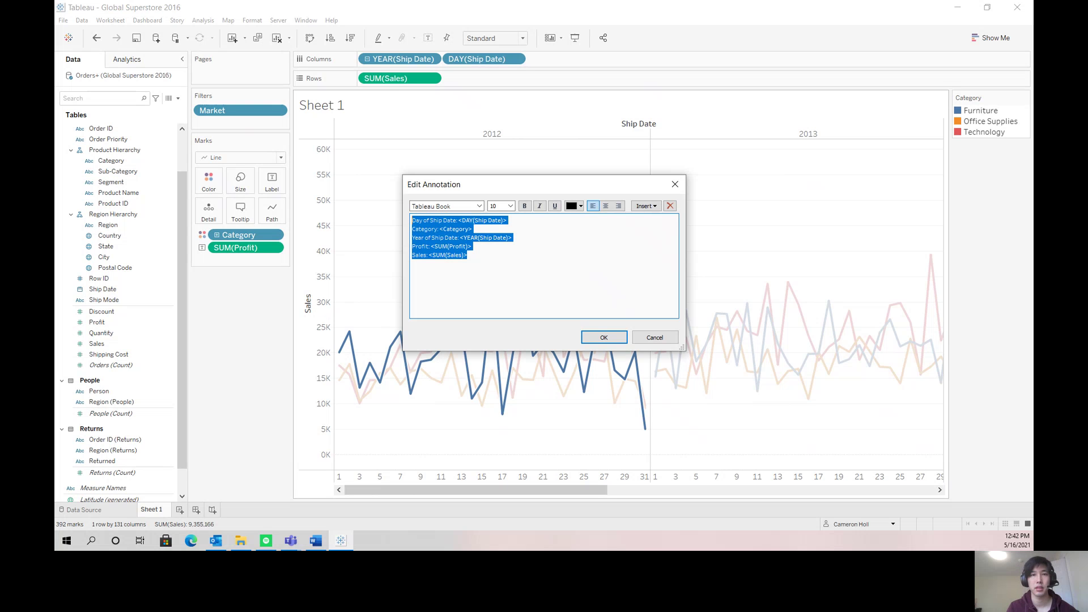
{"action": "left_click", "coordinate": [602, 337]}
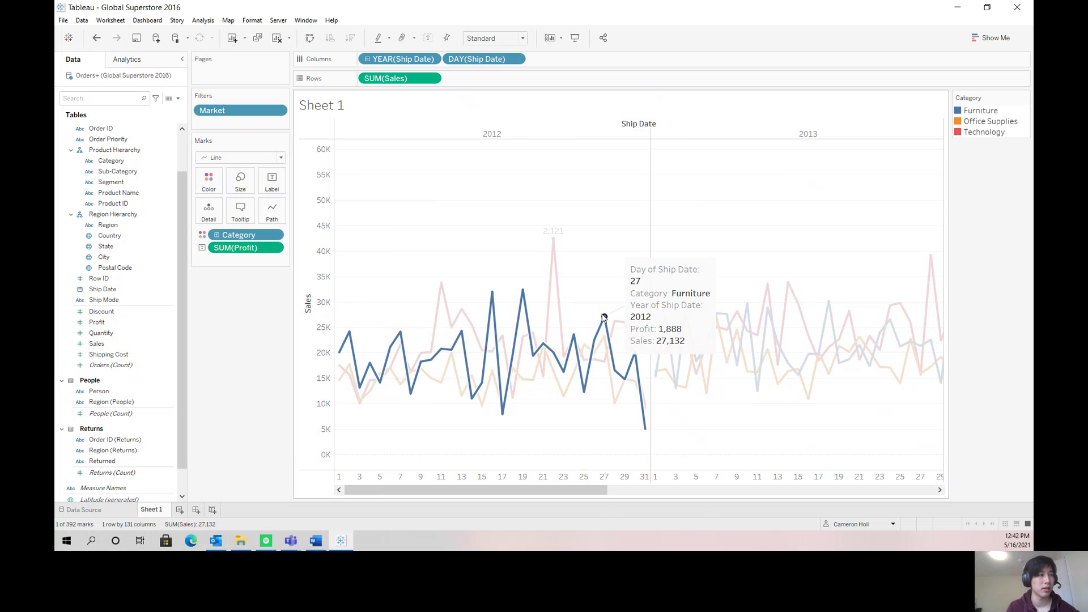
- Review the font formatting options for the sheet, rows and individual fields, and close the formatting options
{"action": "right_click", "coordinate": [605, 321]}
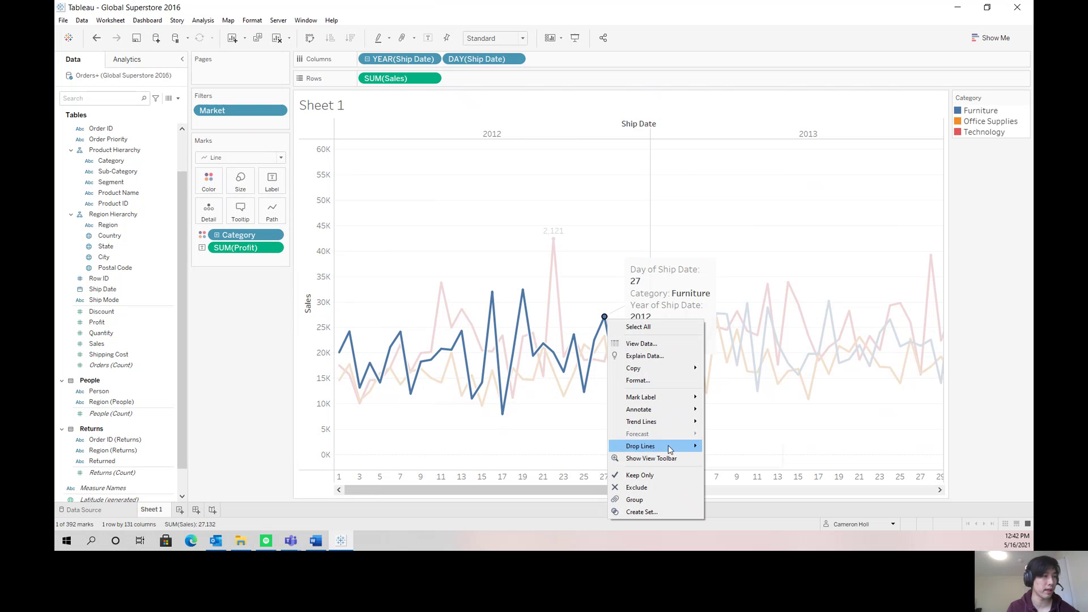
{"action": "left_click", "coordinate": [663, 385]}
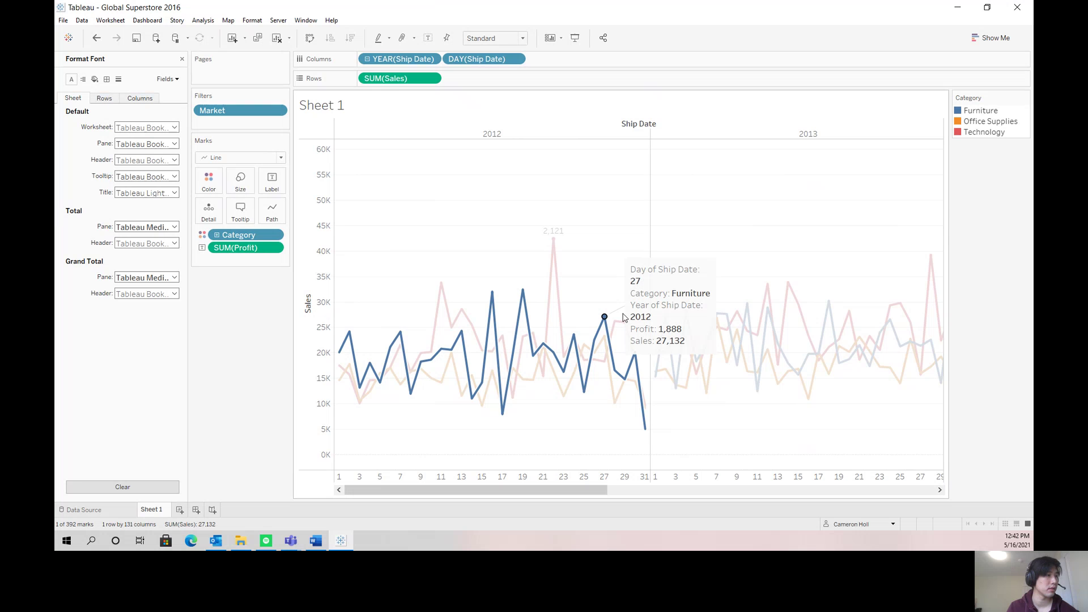
{"action": "right_click", "coordinate": [605, 318]}
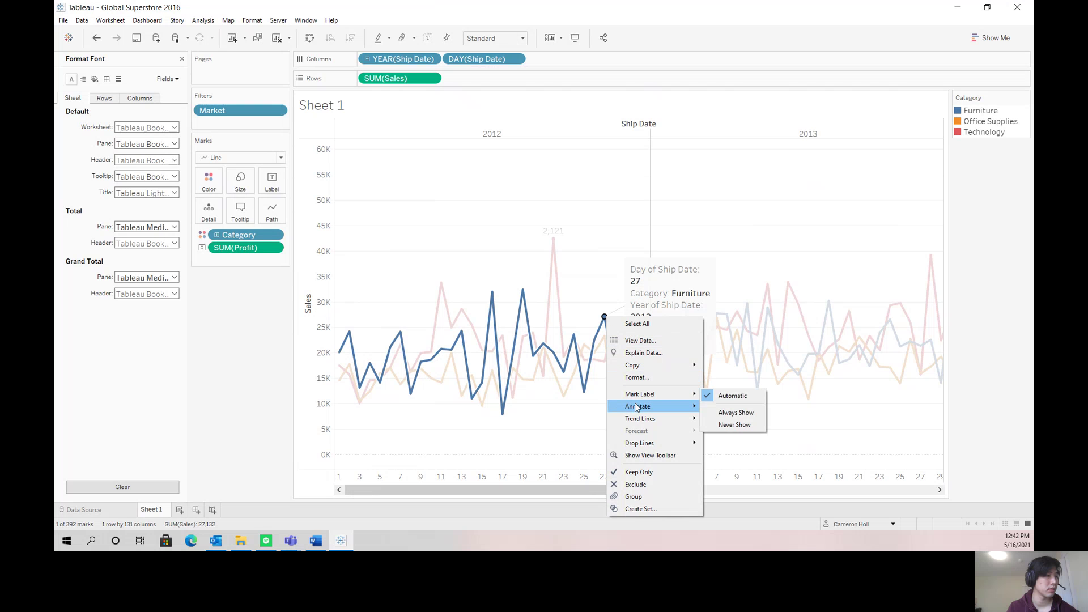
{"action": "left_click", "coordinate": [650, 378]}
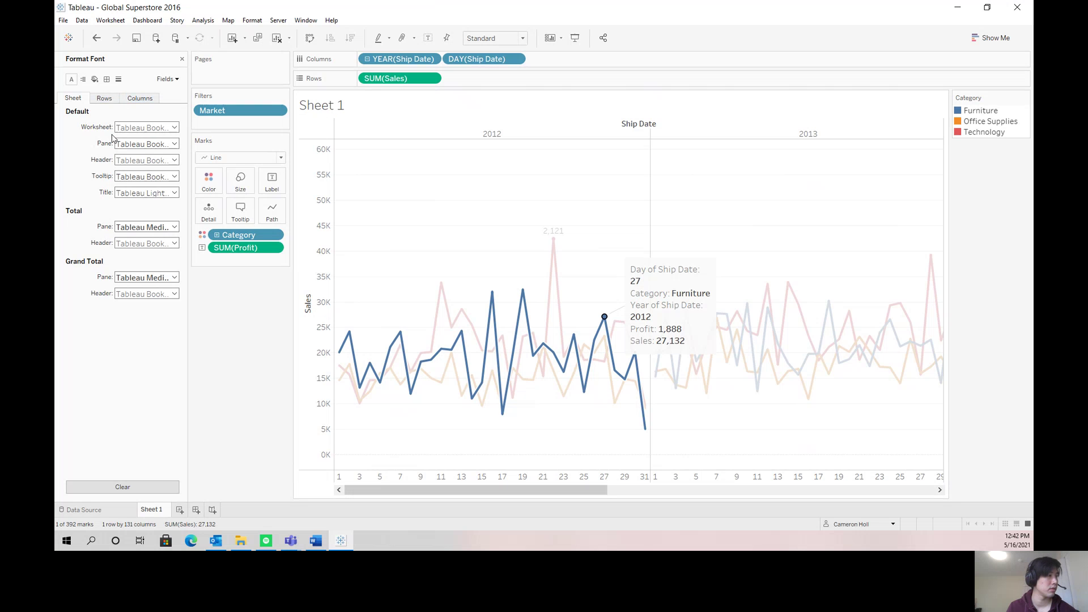
{"action": "left_click", "coordinate": [105, 100]}
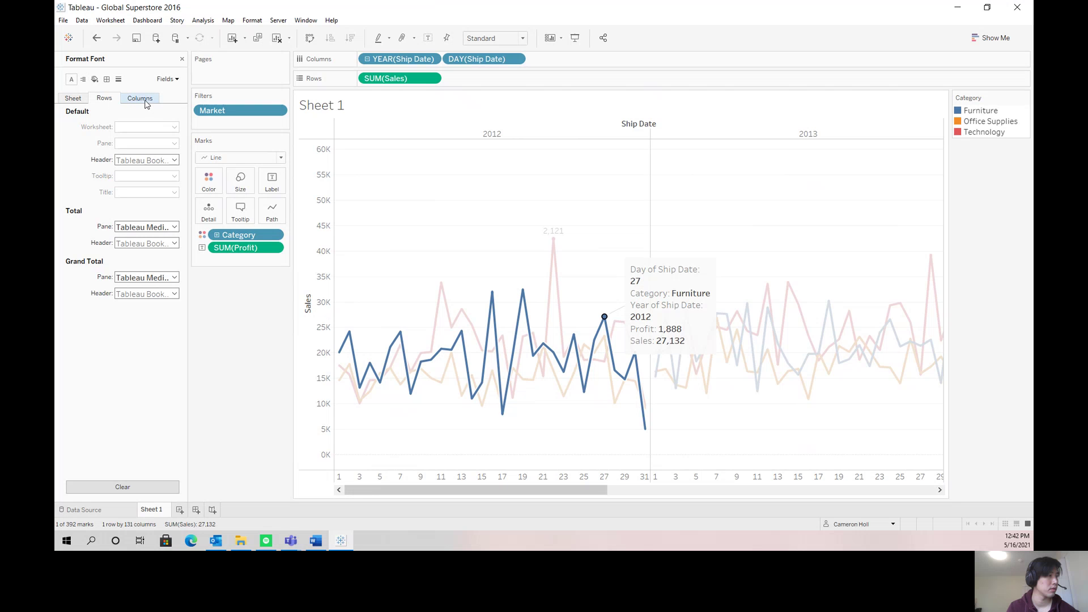
{"action": "left_click", "coordinate": [175, 79]}
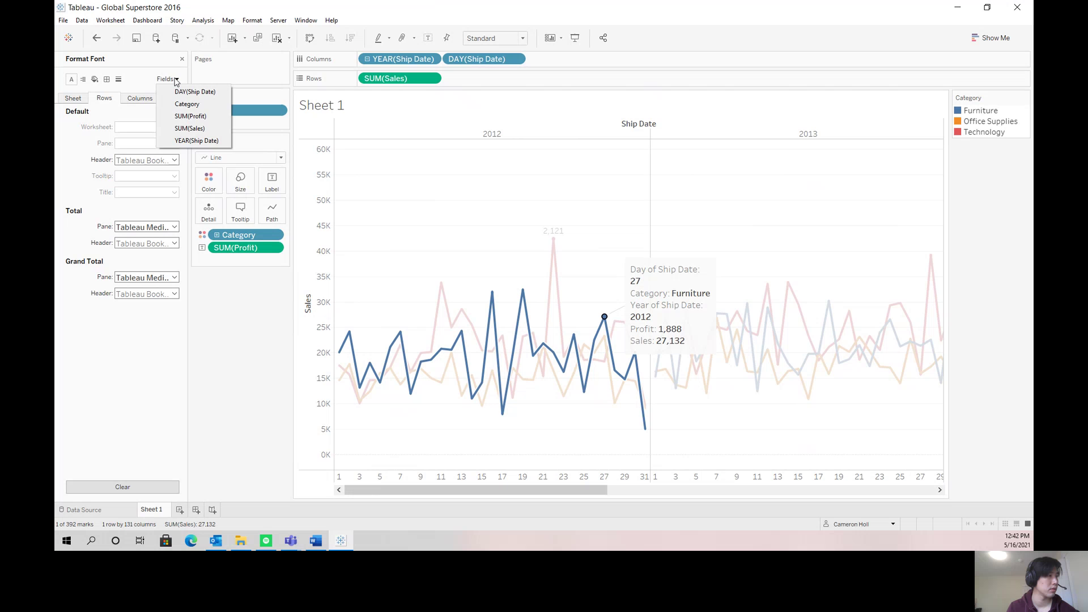
{"action": "left_click", "coordinate": [134, 87]}
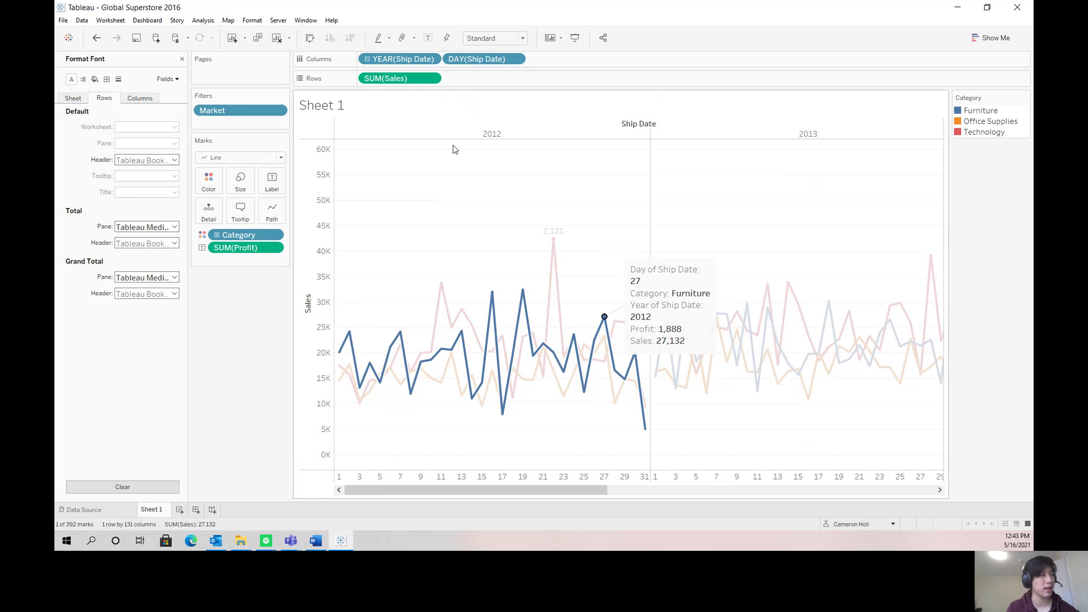
{"action": "left_click", "coordinate": [182, 60]}
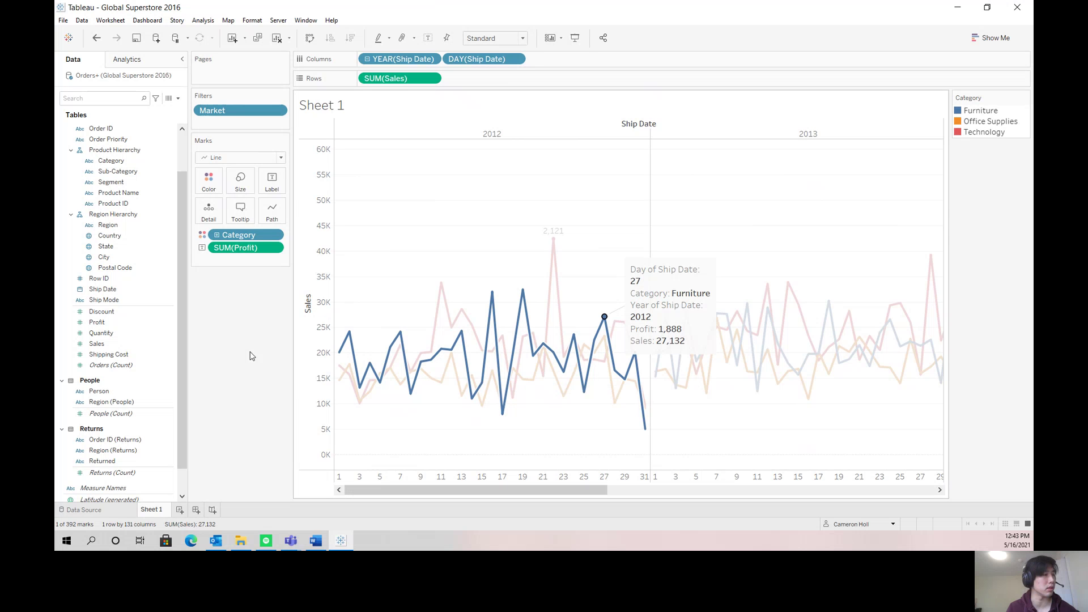
- Add the heading "<Market> Market's <Order Priority> priority orders" with a separator line beneath it above the tooltip's existing fields
{"action": "left_click", "coordinate": [241, 211]}
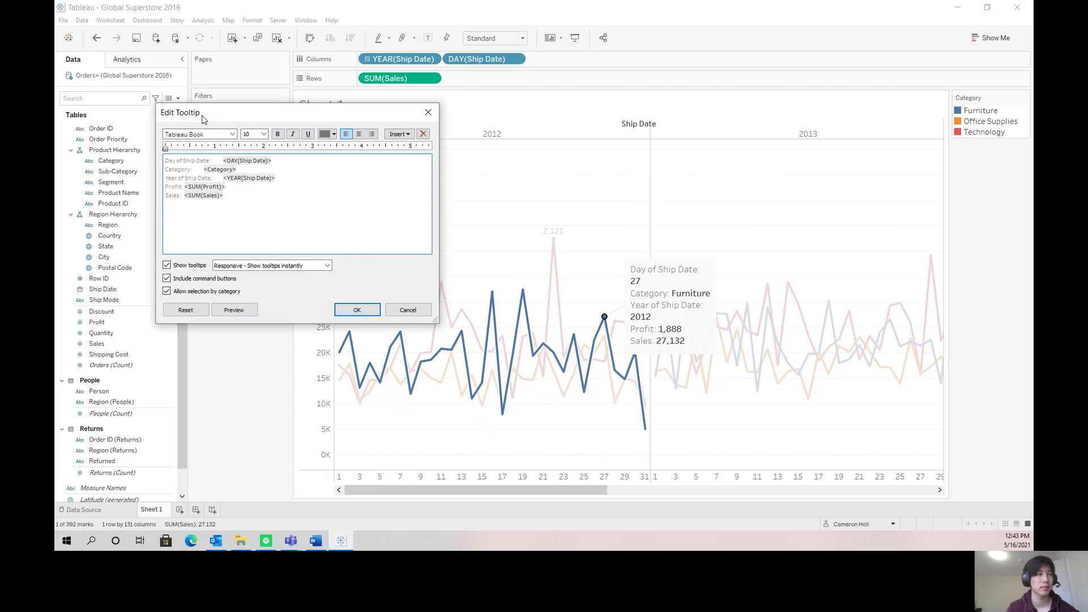
{"action": "left_click_drag", "start_coordinate": [202, 115], "coordinate": [241, 159]}
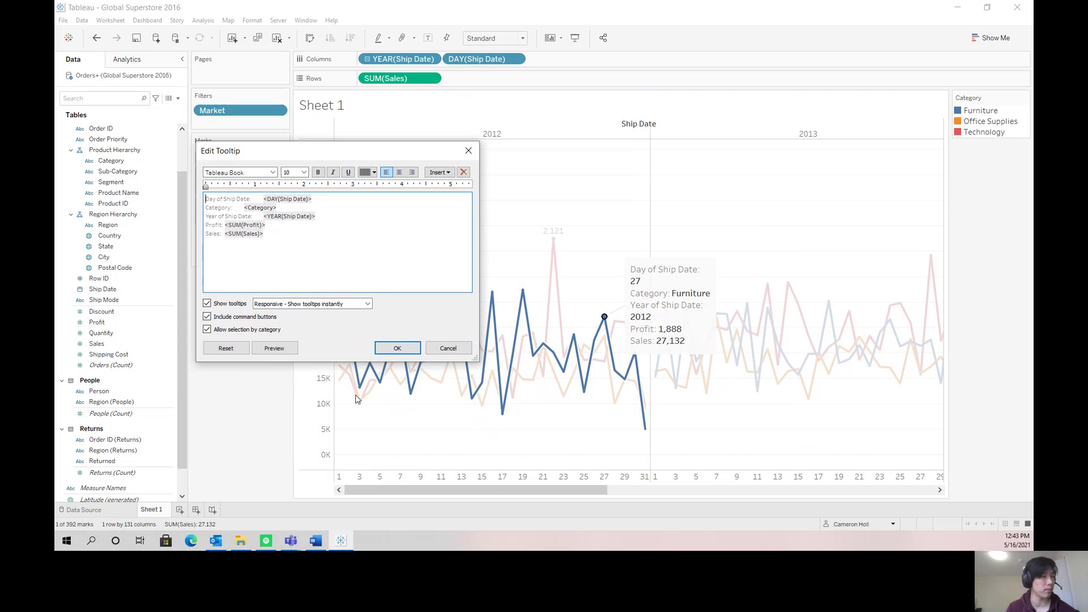
{"action": "key", "text": "Return"}
{"action": "key", "text": "Return"}
{"action": "key", "text": "Up"}
{"action": "key", "text": "Up"}
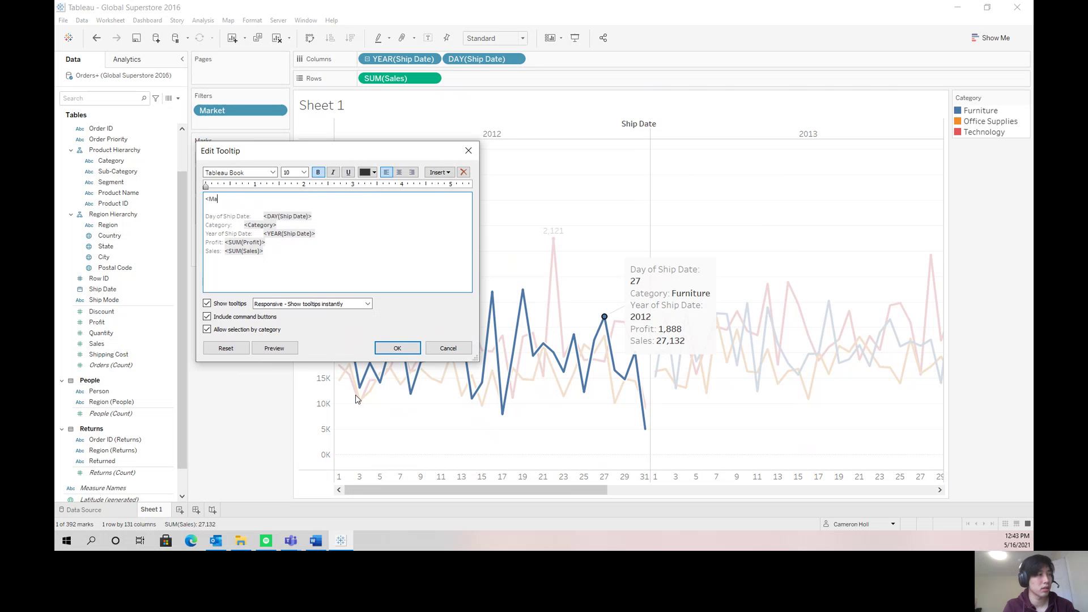
{"action": "type", "text": "<Market> Market's <Order Priority"}
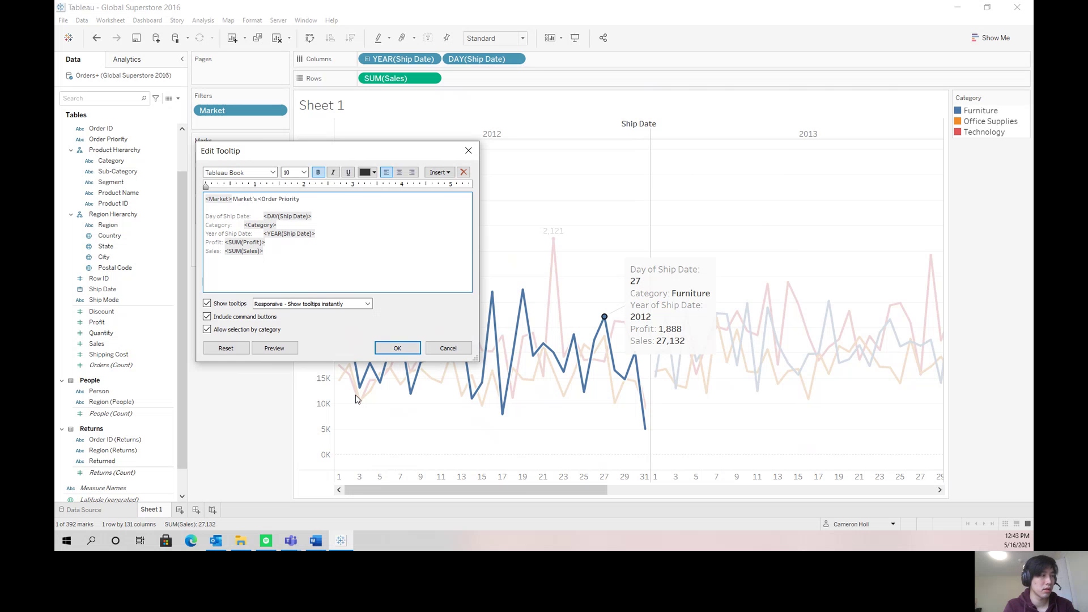
{"action": "type", "text": "> priority orders"}
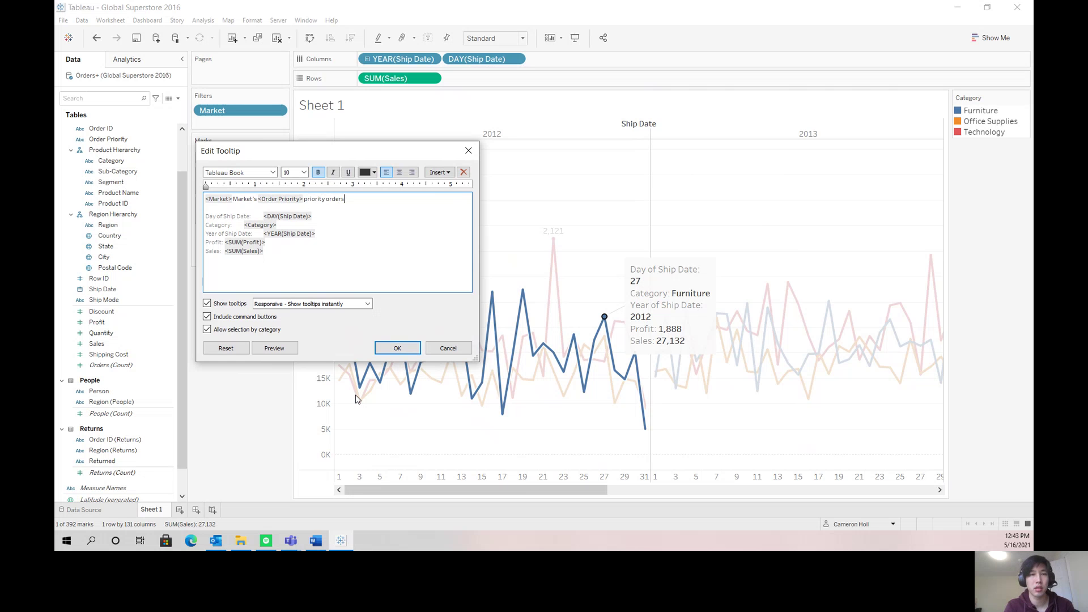
{"action": "key", "text": "Return"}
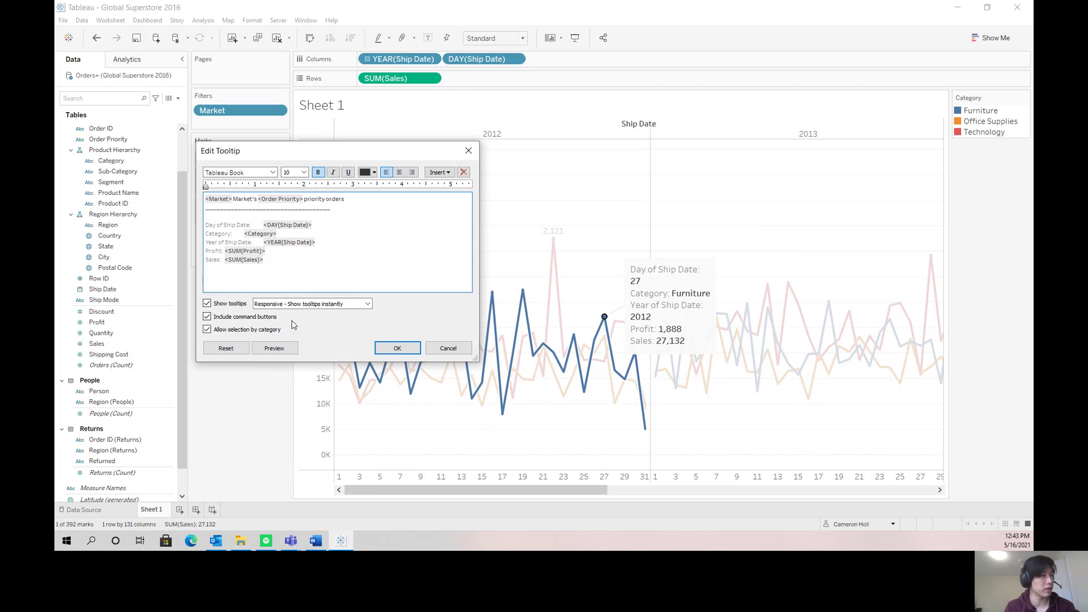
{"action": "left_click", "coordinate": [392, 347]}
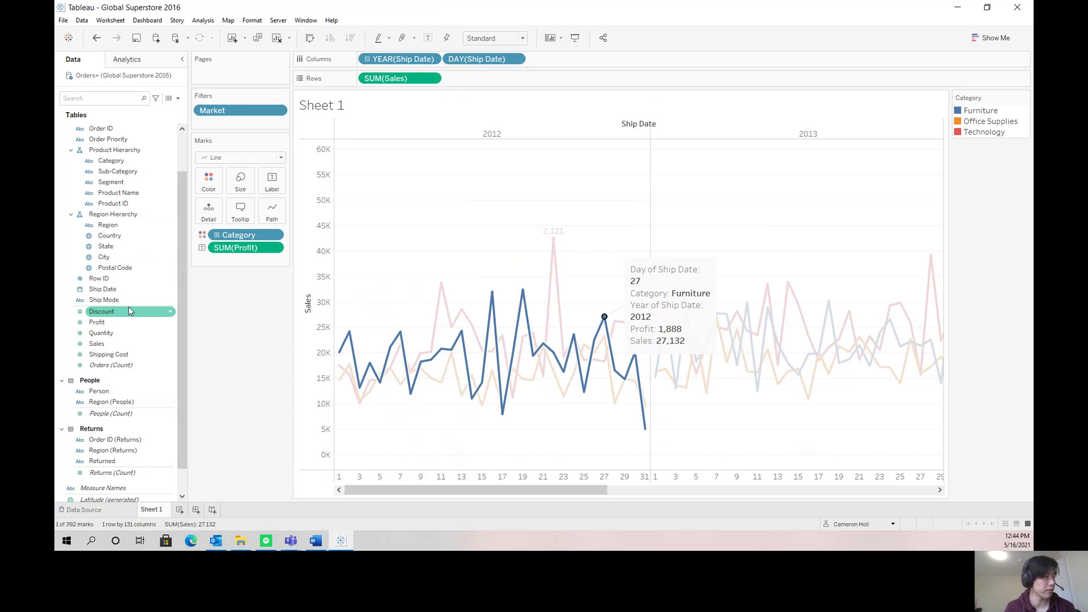
- Assign Market to the mark size and replace Category with Order Priority as the mark color
{"action": "scroll", "coordinate": [129, 374], "scroll_direction": "up", "scroll_amount": 2}
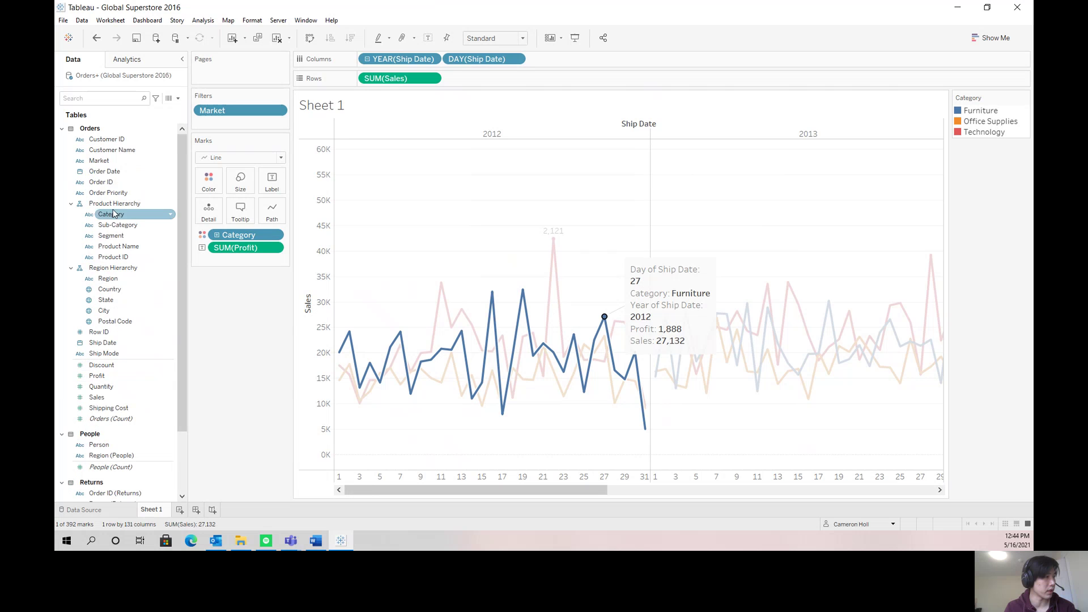
{"action": "left_click_drag", "start_coordinate": [108, 161], "coordinate": [240, 182]}
{"action": "mouse_move", "coordinate": [551, 223]}
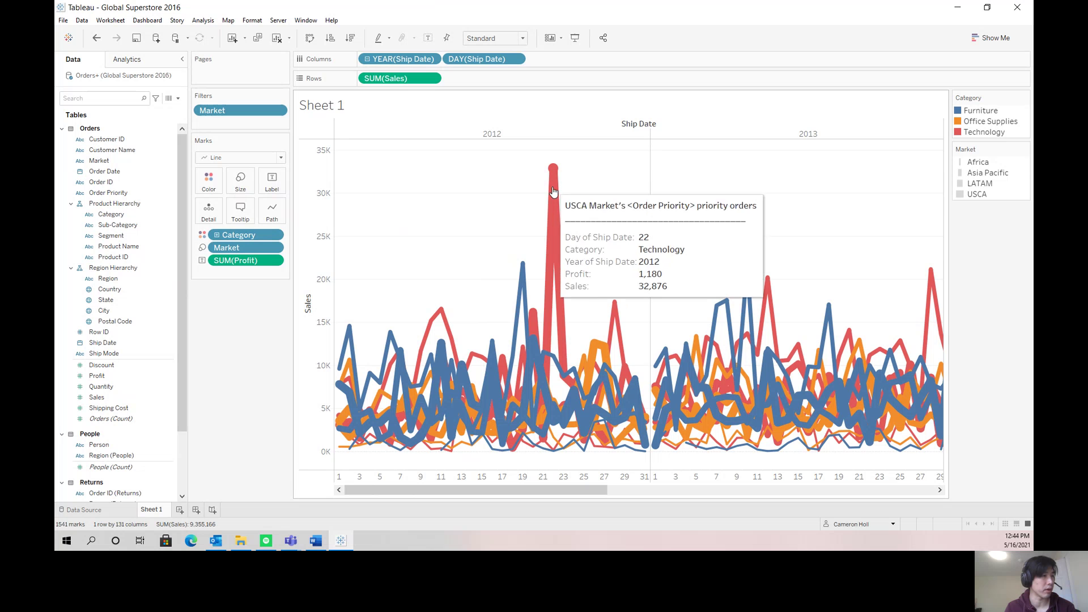
{"action": "left_click_drag", "start_coordinate": [127, 193], "coordinate": [205, 182]}
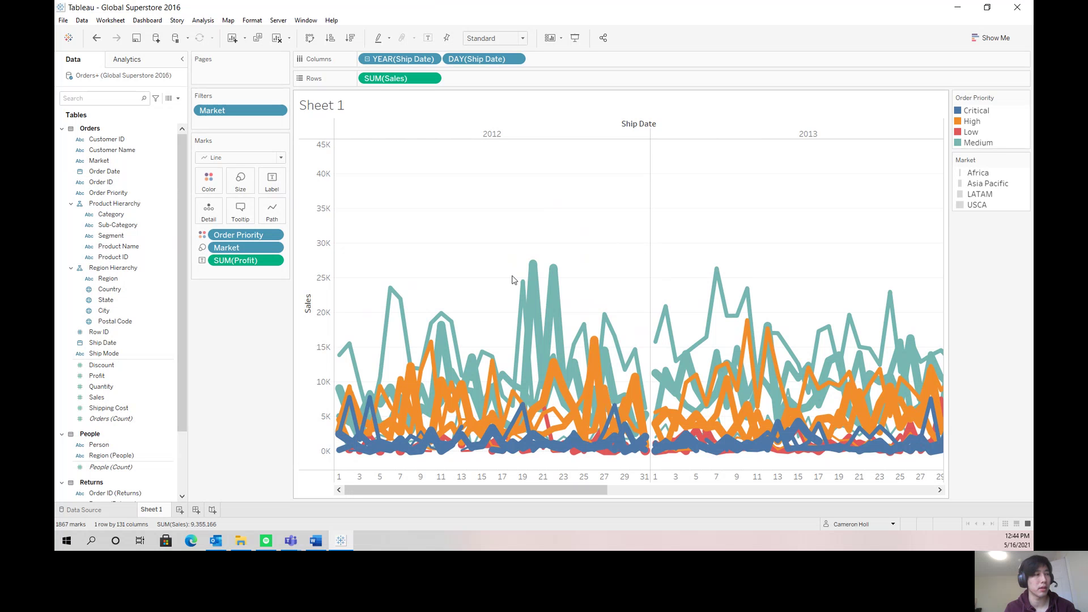
- Look through the Market filter's options and the list of fields available for formatting in the view
{"action": "right_click", "coordinate": [225, 111]}
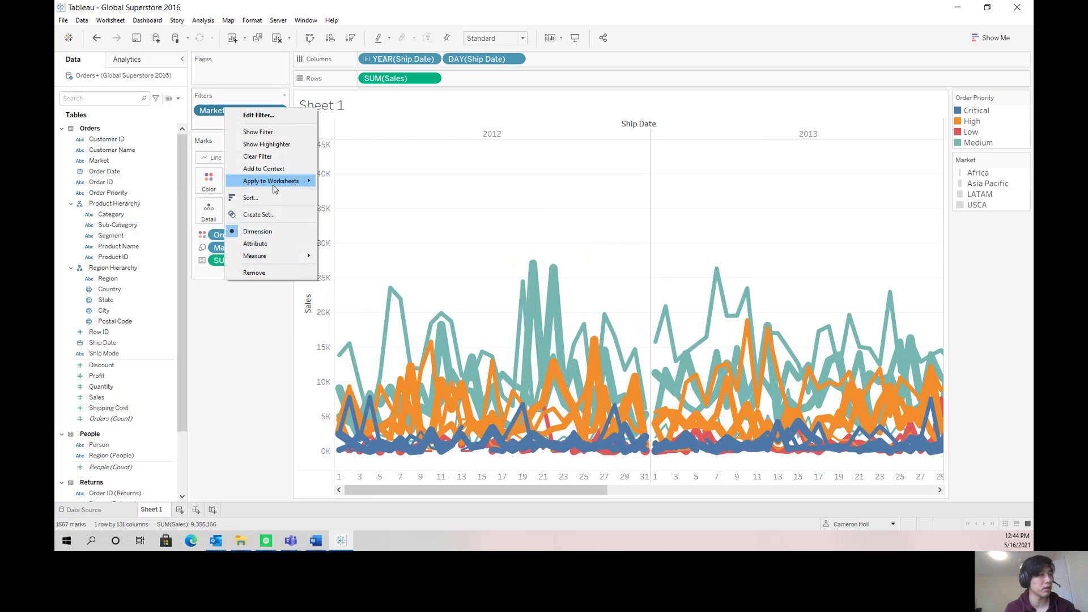
{"action": "left_click", "coordinate": [396, 199]}
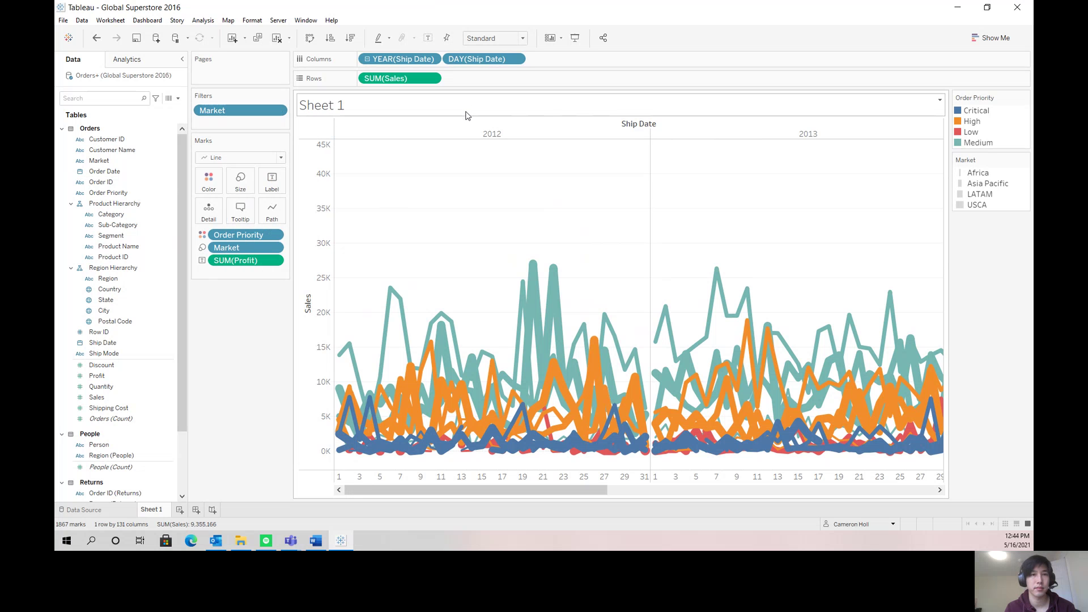
{"action": "right_click", "coordinate": [482, 191]}
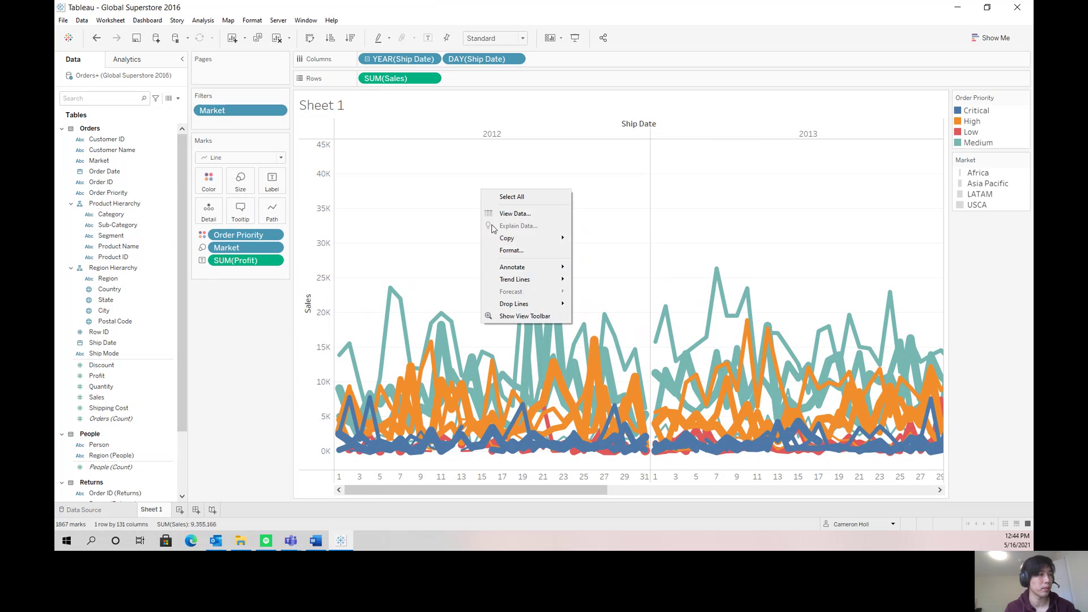
{"action": "left_click", "coordinate": [513, 250]}
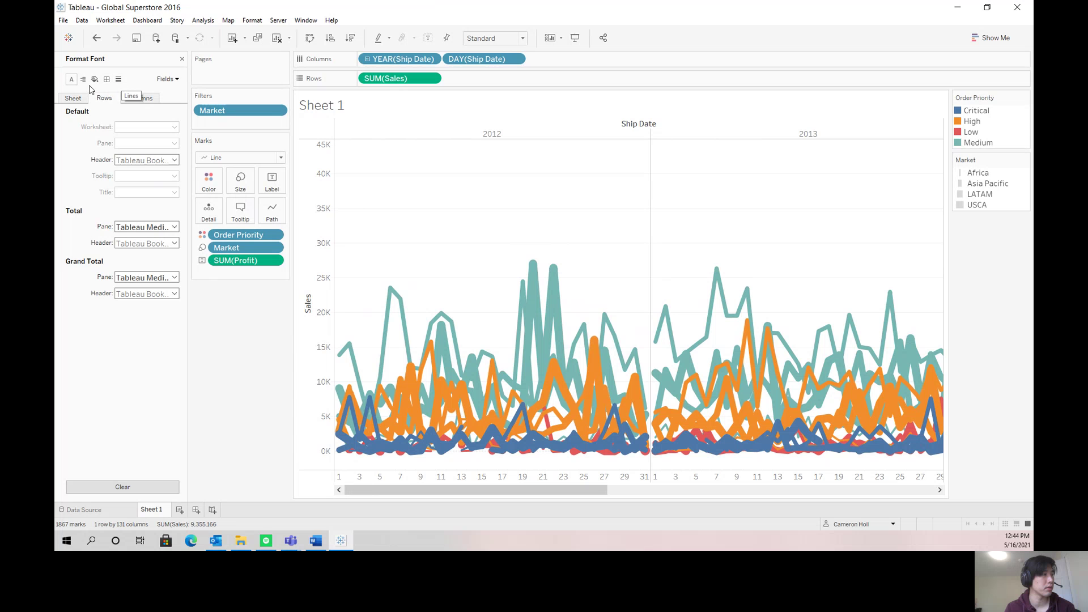
{"action": "left_click", "coordinate": [168, 79]}
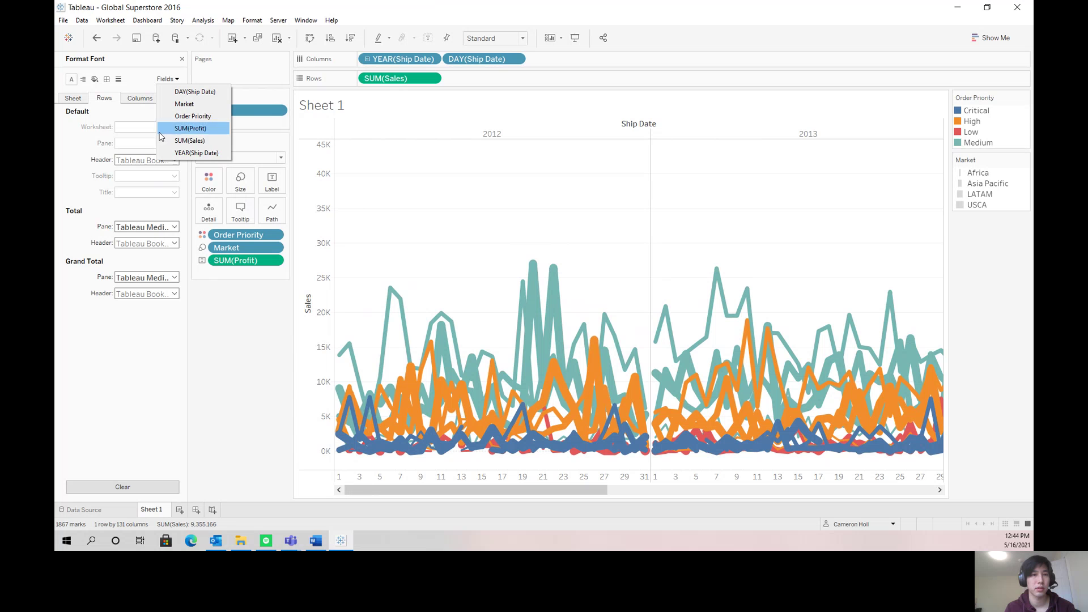
{"action": "left_click", "coordinate": [389, 214]}
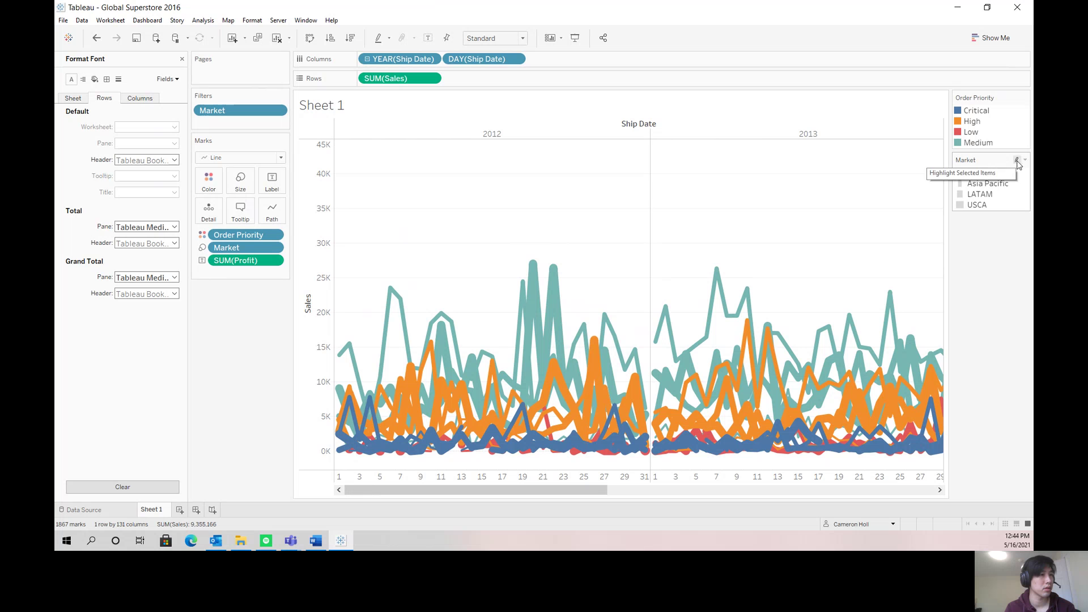
- Check the Medium entry's options in the Order Priority legend and open the legend formatting from the Market legend
{"action": "right_click", "coordinate": [977, 143]}
{"action": "right_click", "coordinate": [978, 144]}
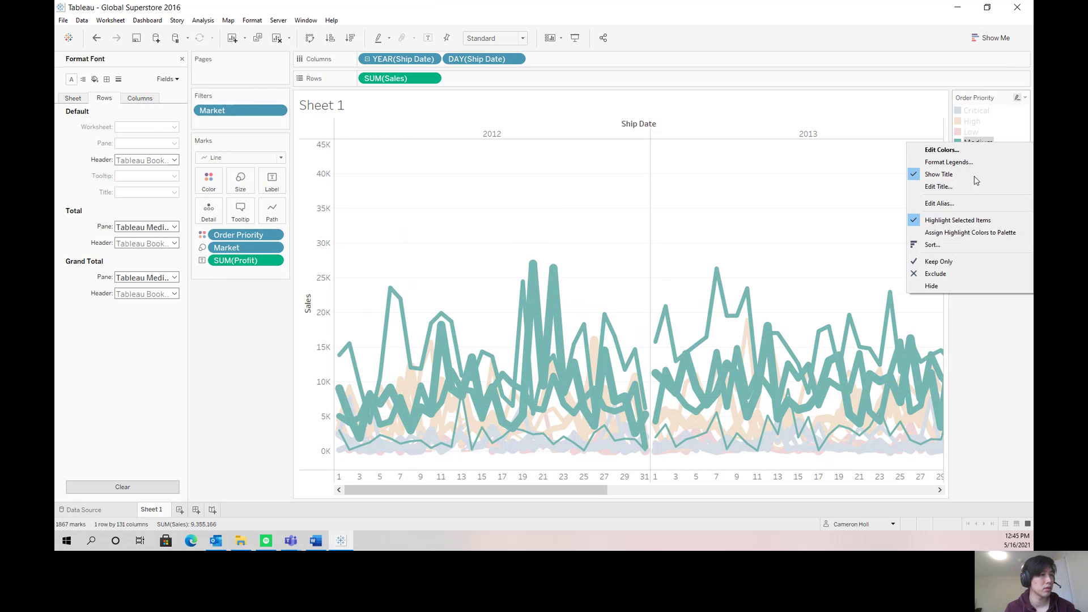
{"action": "left_click", "coordinate": [983, 105]}
{"action": "right_click", "coordinate": [965, 187]}
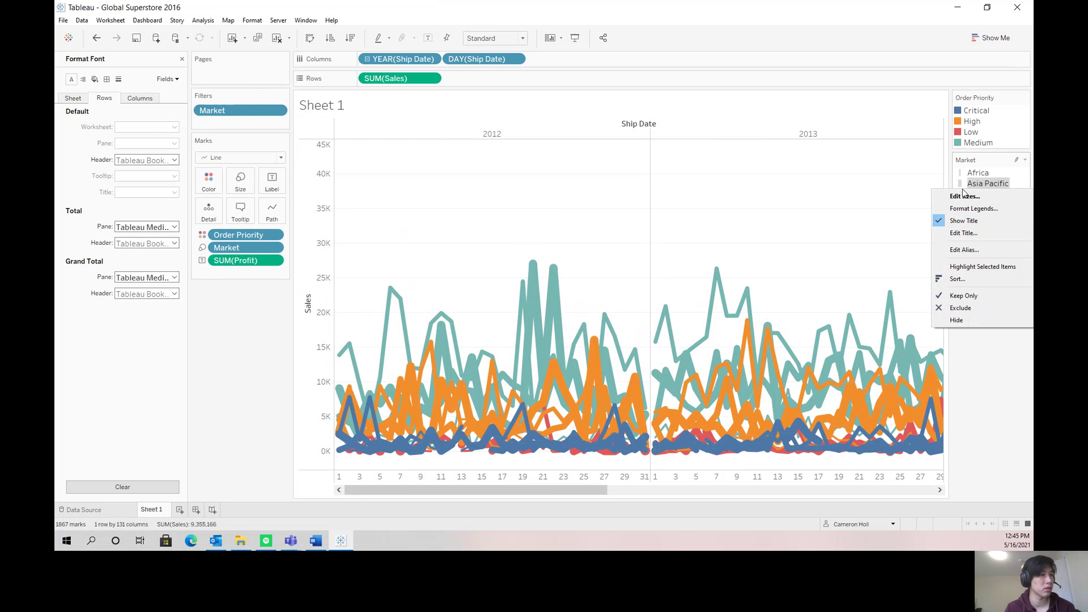
{"action": "left_click", "coordinate": [974, 209]}
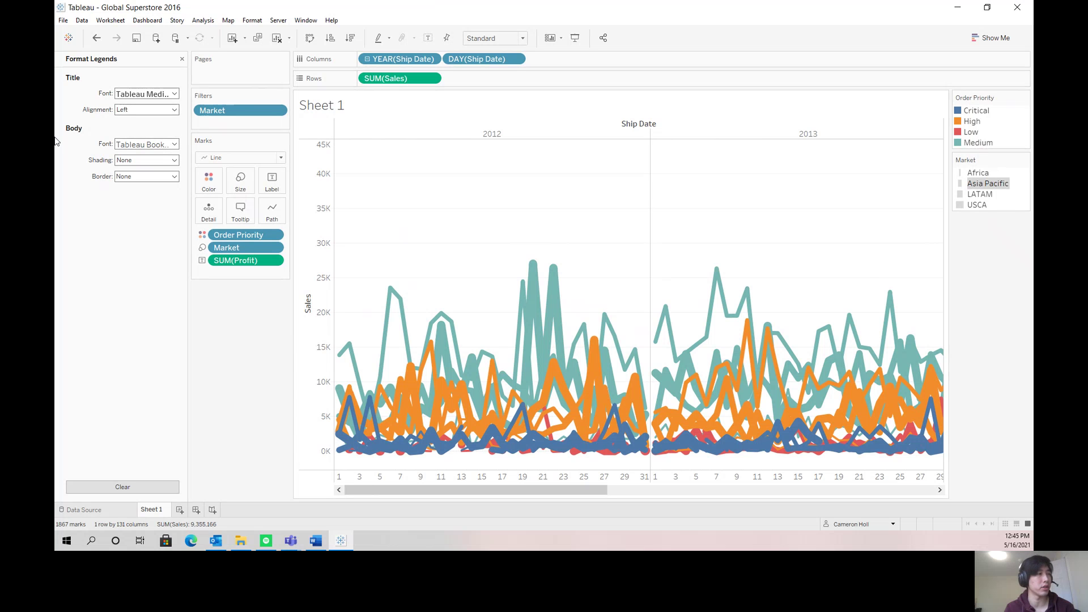
{"action": "left_click", "coordinate": [285, 101]}
{"action": "left_click", "coordinate": [210, 111]}
{"action": "right_click", "coordinate": [208, 112]}
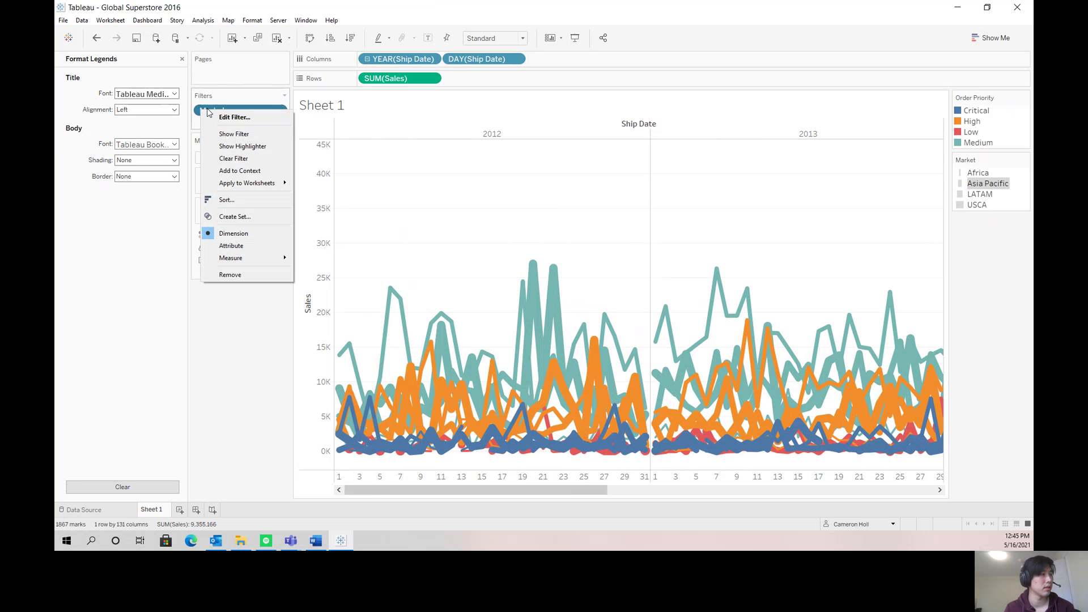
{"action": "left_click", "coordinate": [265, 328]}
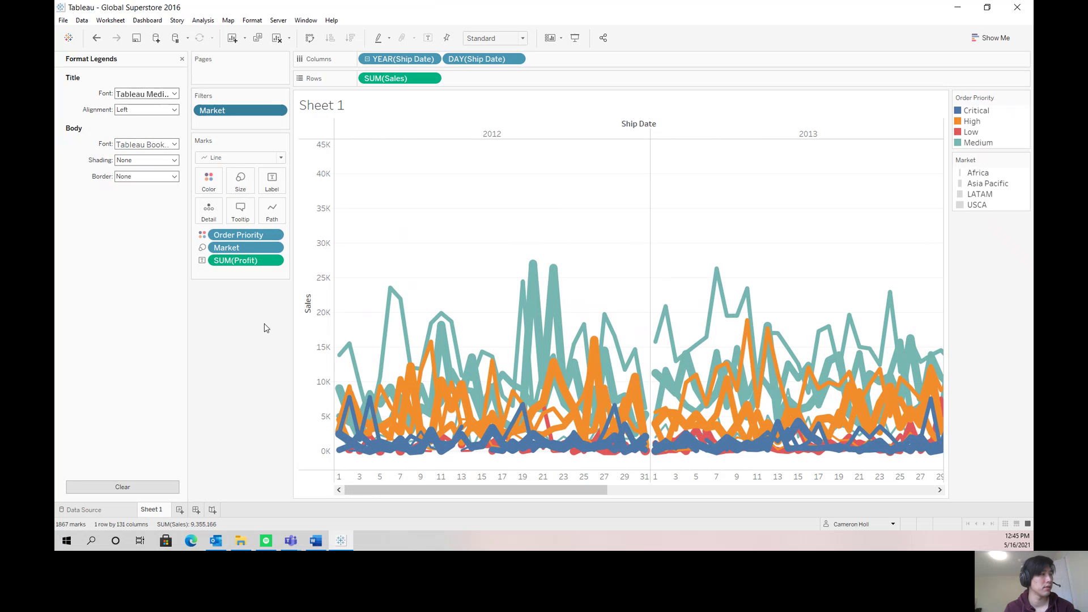
- Try independent axis ranges for each row or column on the Sales axis, and reset the axis settings
{"action": "right_click", "coordinate": [322, 229]}
{"action": "left_click", "coordinate": [349, 234]}
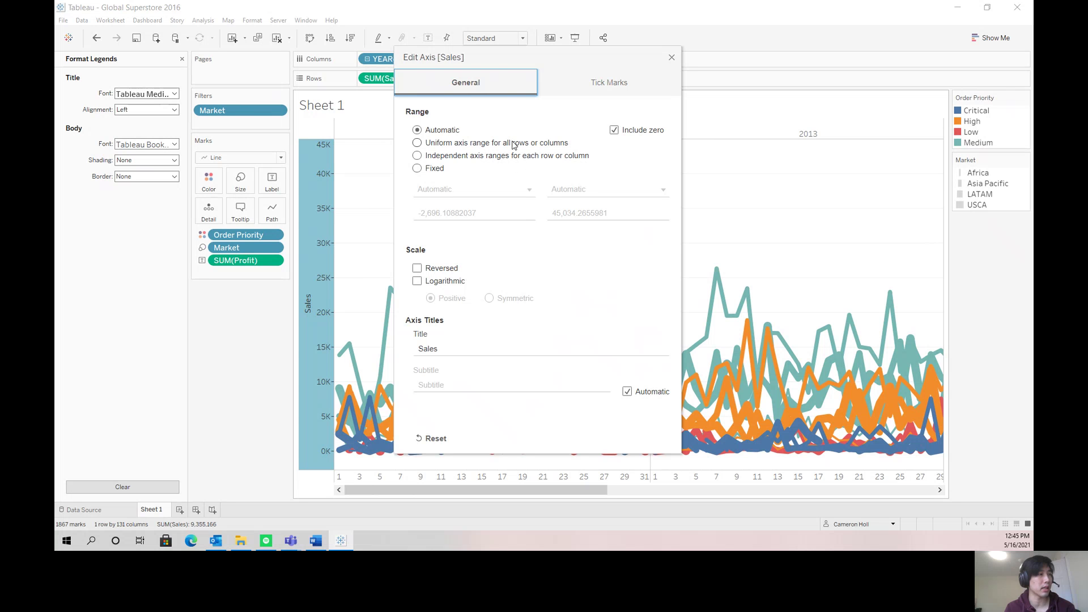
{"action": "left_click", "coordinate": [476, 156]}
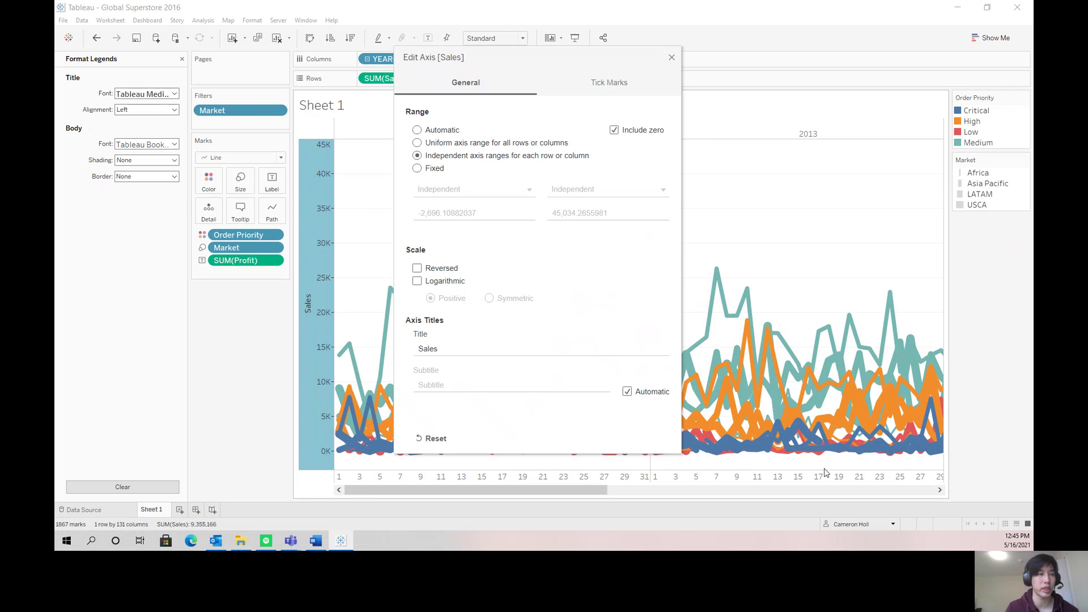
{"action": "left_click", "coordinate": [435, 438]}
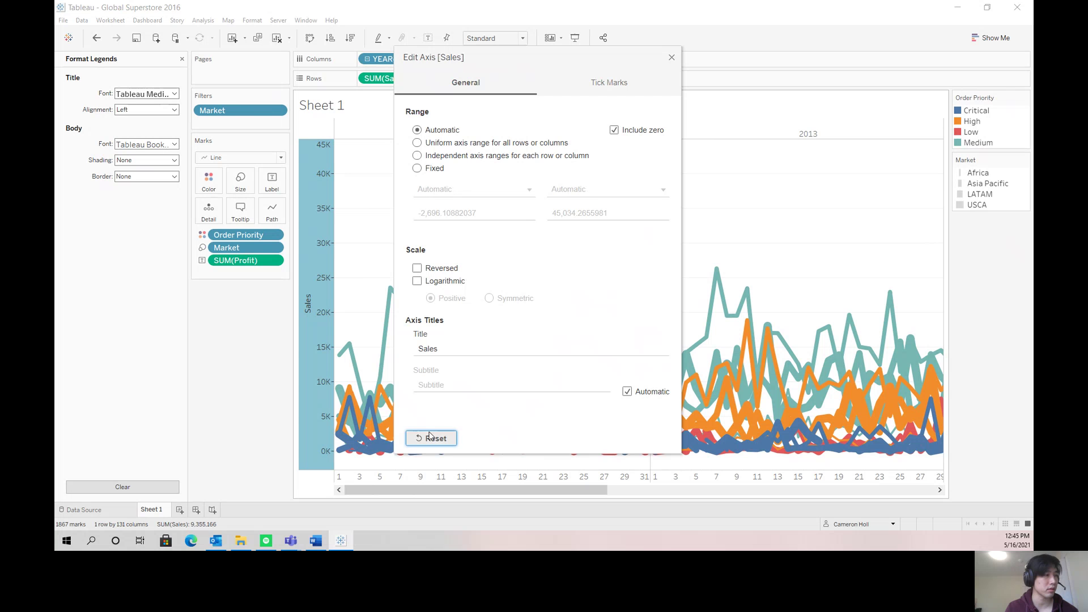
{"action": "left_click", "coordinate": [671, 60]}
- Change the mark type from Line to Map and clear the entire worksheet
{"action": "left_click", "coordinate": [274, 157]}
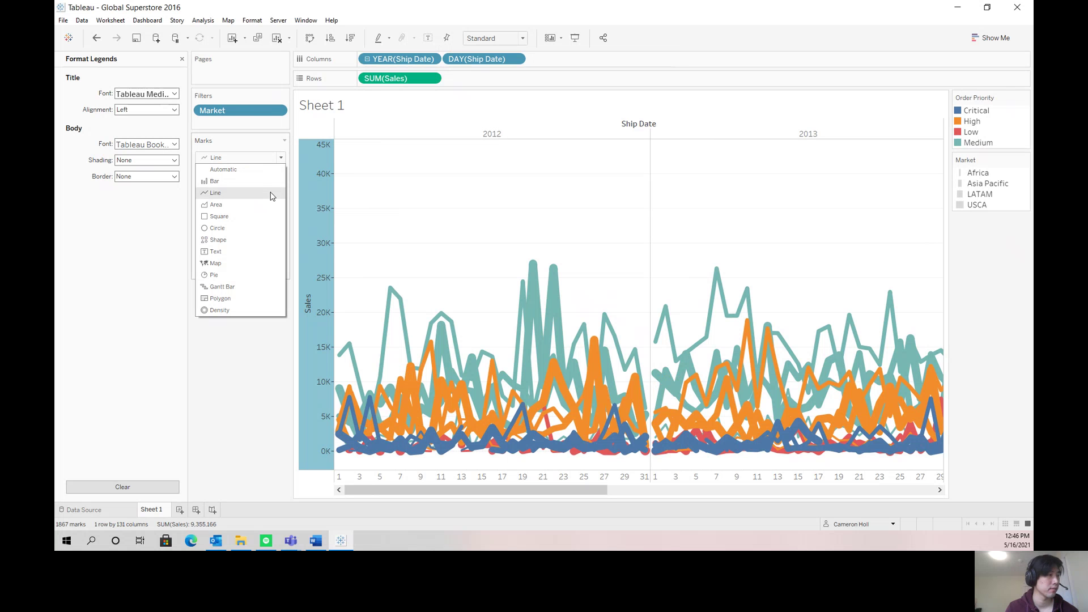
{"action": "left_click", "coordinate": [224, 263]}
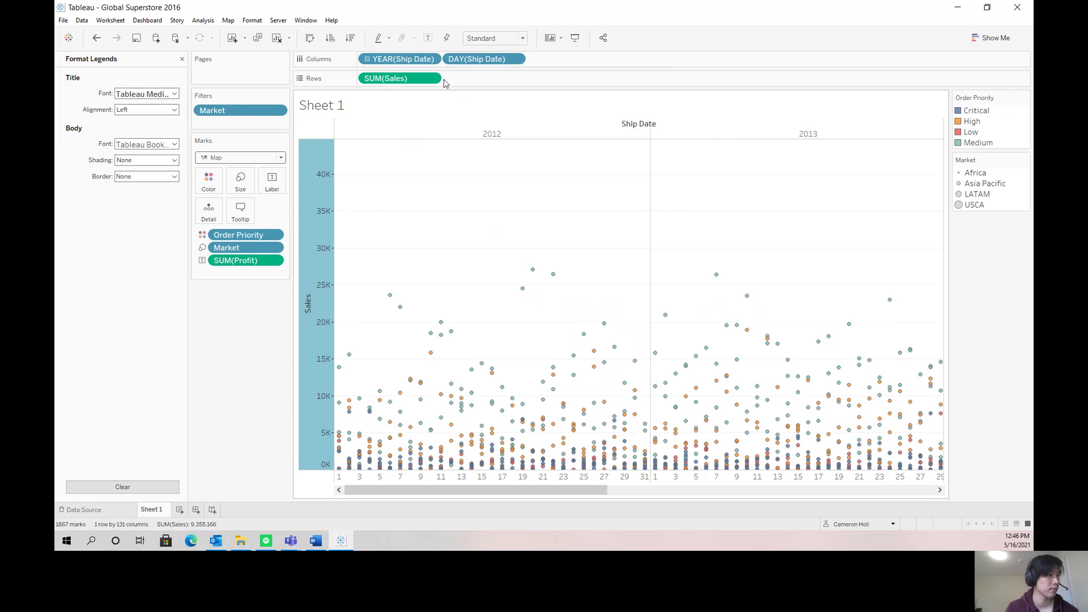
{"action": "left_click", "coordinate": [277, 38]}
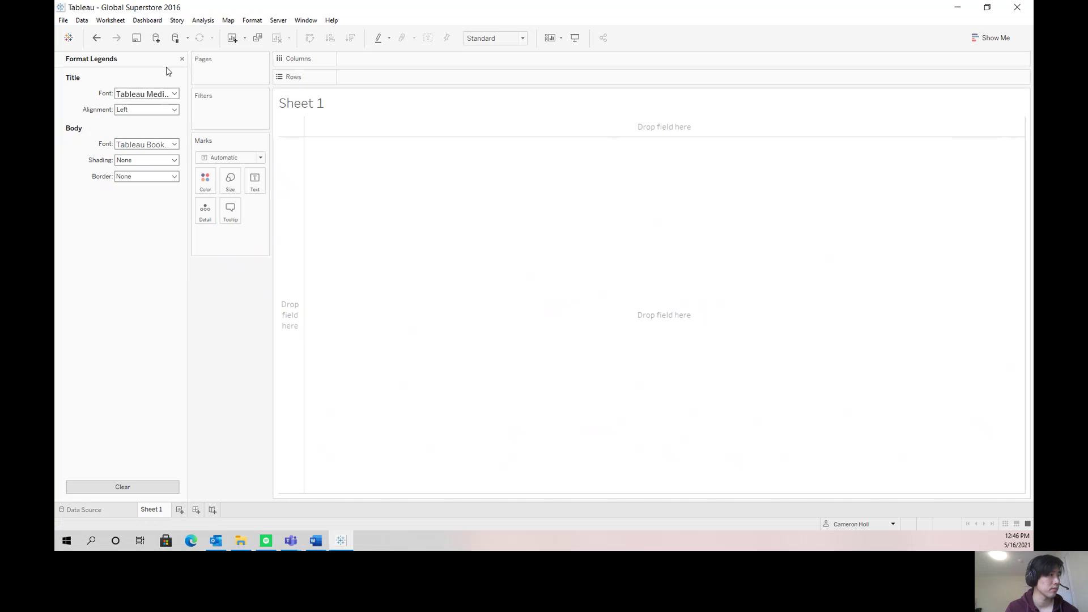
- Close the legend formatting and build a world map with Country as detail and as the mark color
{"action": "left_click", "coordinate": [182, 59]}
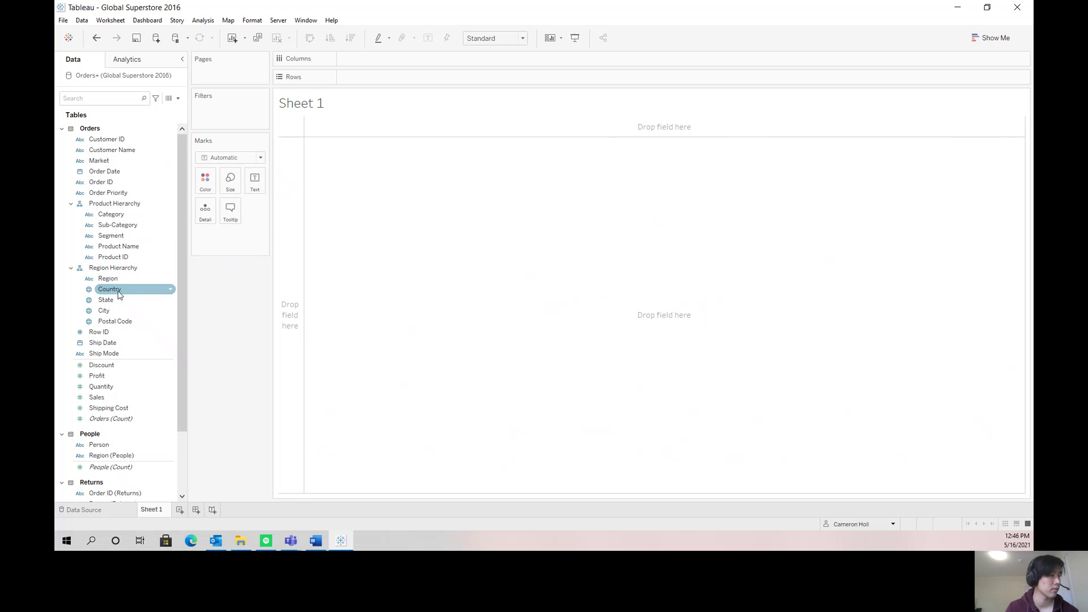
{"action": "mouse_move", "coordinate": [118, 294]}
{"action": "left_mouse_down"}
{"action": "mouse_move", "coordinate": [221, 209]}
{"action": "mouse_move", "coordinate": [214, 191]}
{"action": "mouse_move", "coordinate": [206, 214]}
{"action": "left_mouse_up"}
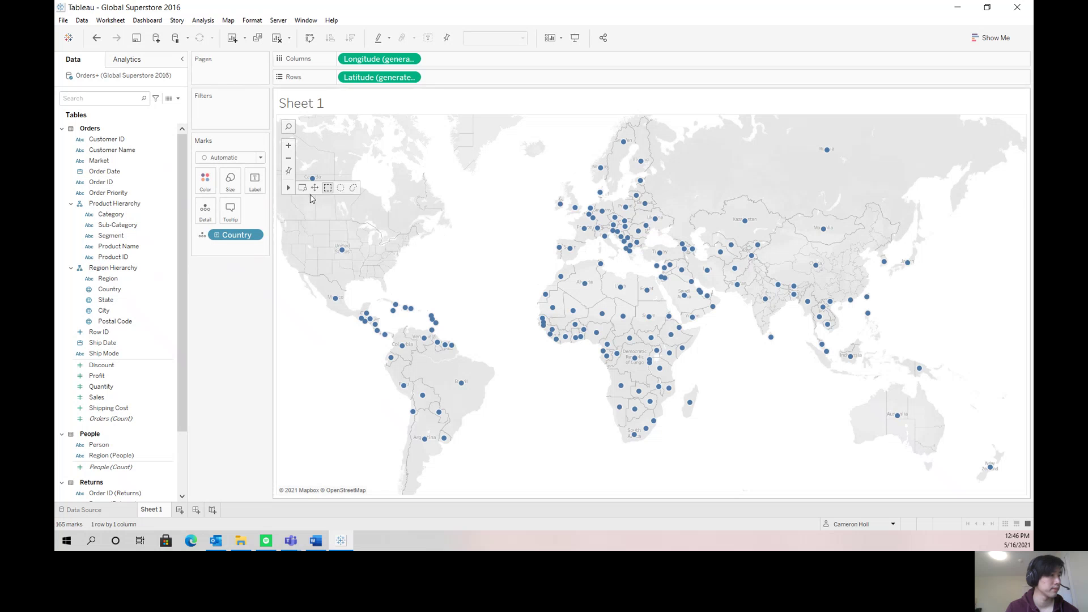
{"action": "right_click", "coordinate": [500, 264]}
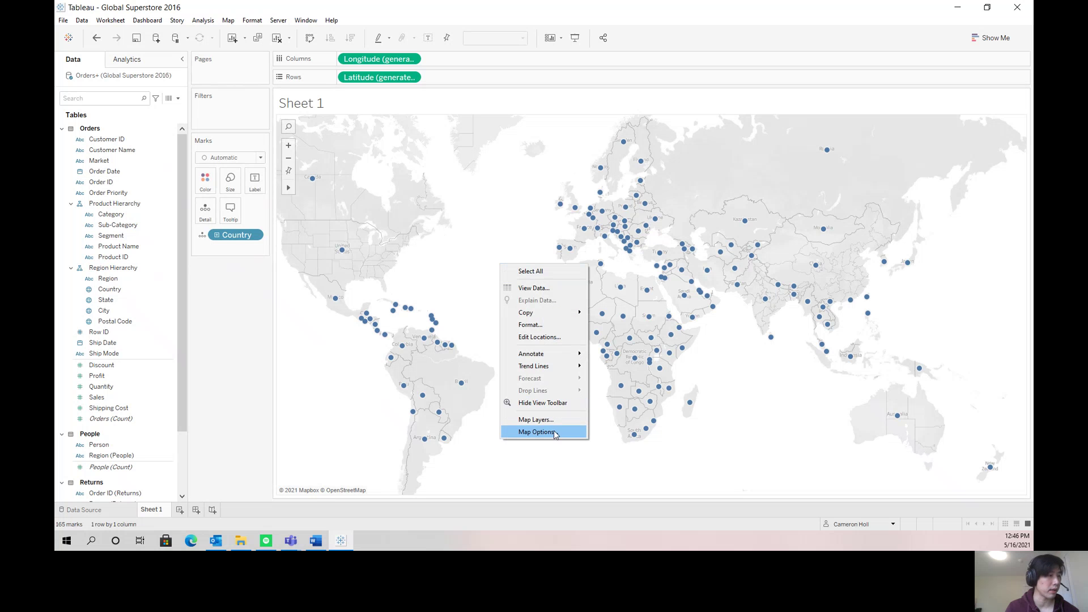
{"action": "left_click", "coordinate": [524, 403]}
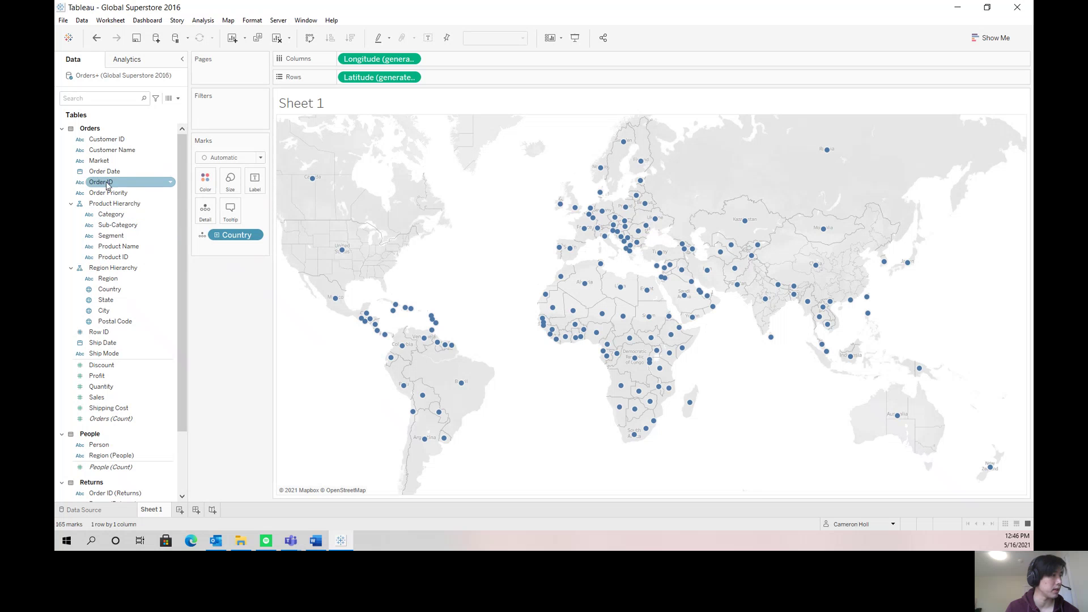
{"action": "left_click_drag", "start_coordinate": [118, 290], "coordinate": [209, 181]}
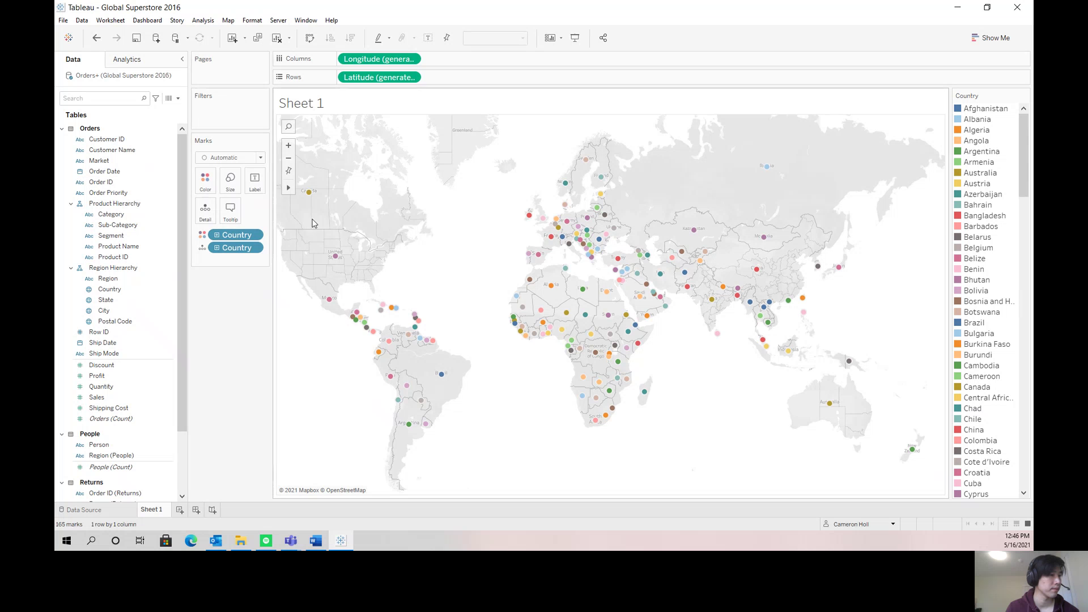
- Look through the options offered for the map background, the Afghanistan legend entry and the Brazil mark
{"action": "right_click", "coordinate": [355, 292]}
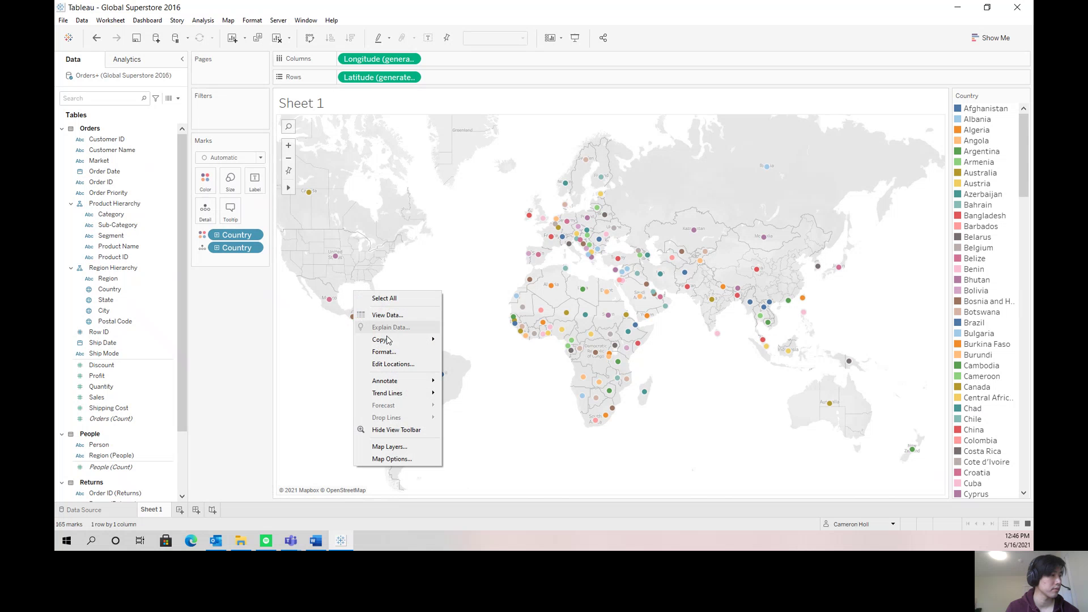
{"action": "left_click", "coordinate": [487, 394]}
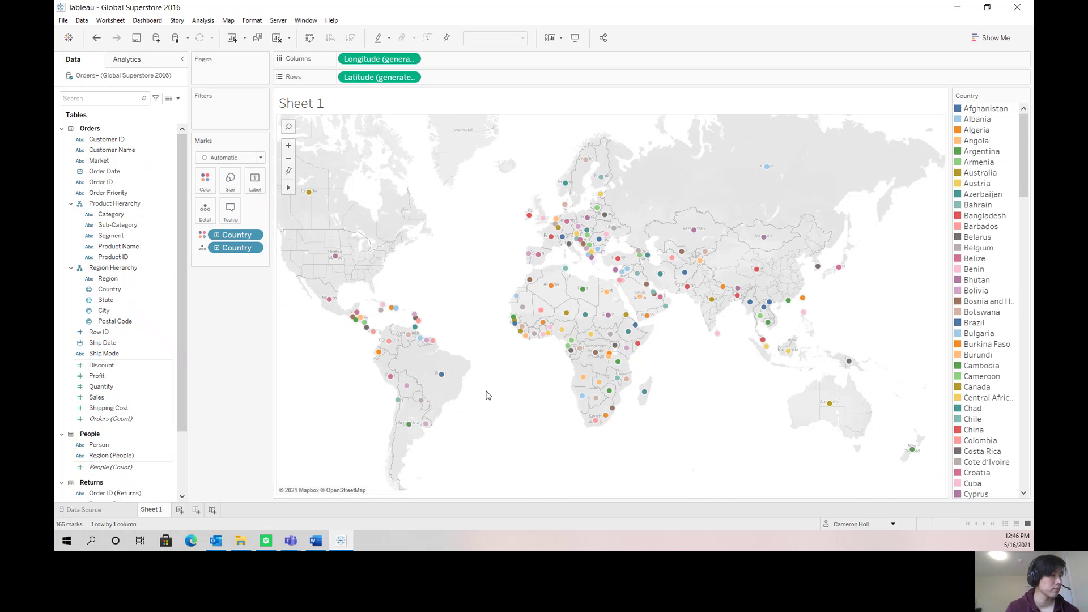
{"action": "right_click", "coordinate": [987, 109]}
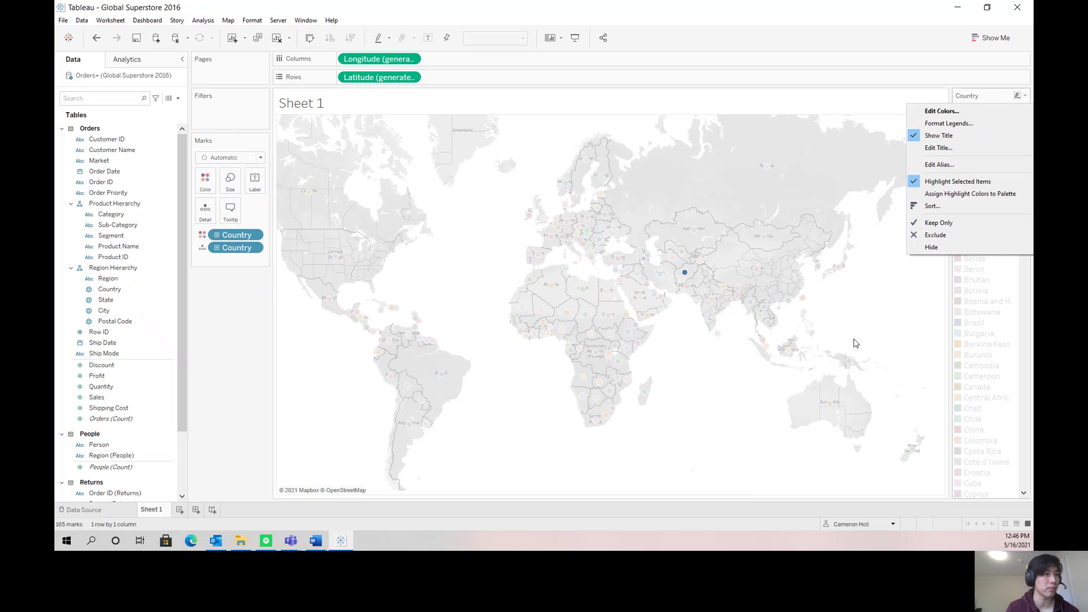
{"action": "left_click", "coordinate": [750, 383]}
{"action": "right_click", "coordinate": [750, 383]}
{"action": "left_click", "coordinate": [441, 378]}
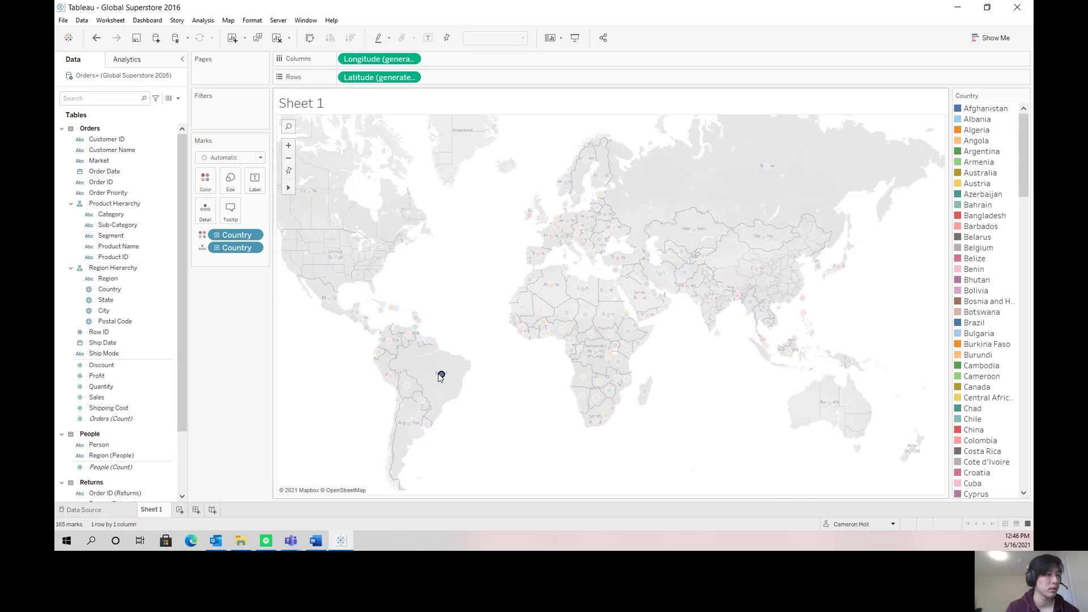
{"action": "right_click", "coordinate": [441, 377]}
{"action": "left_click", "coordinate": [534, 418]}
{"action": "left_click", "coordinate": [533, 418]}
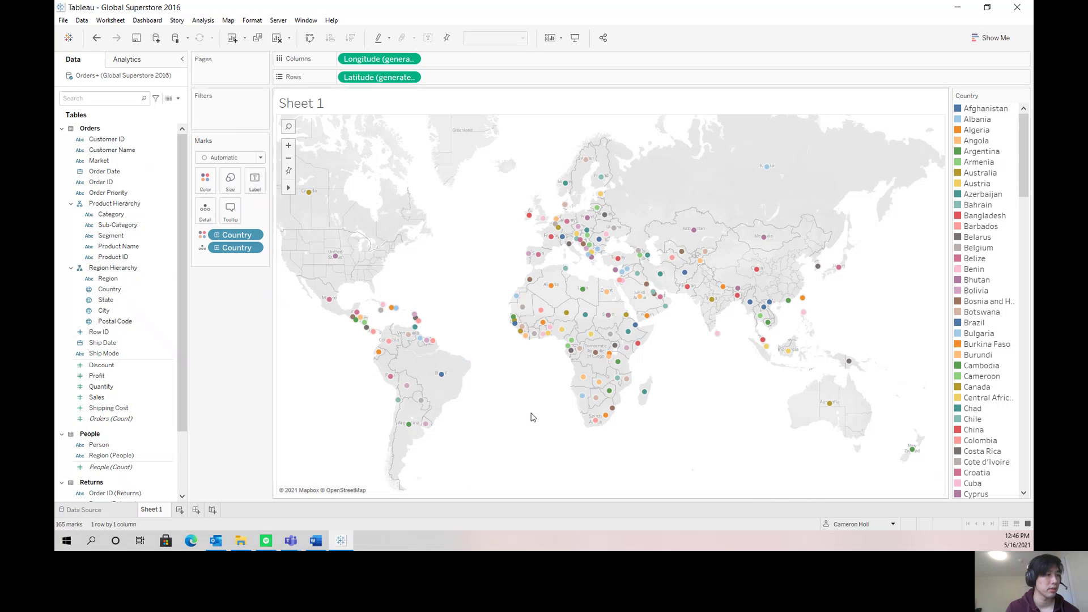
- Remove the duplicate Country field from the mark detail, keeping the one that colors the marks
{"action": "mouse_move", "coordinate": [220, 245]}
{"action": "left_mouse_down"}
{"action": "mouse_move", "coordinate": [318, 139]}
{"action": "mouse_move", "coordinate": [226, 243]}
{"action": "left_mouse_up"}
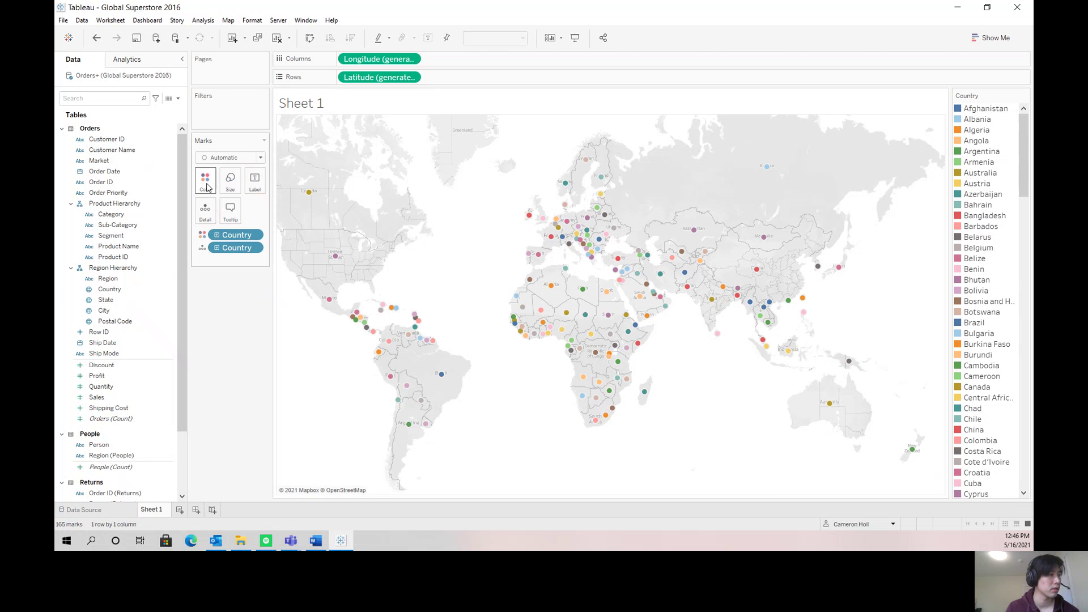
{"action": "right_click", "coordinate": [232, 254]}
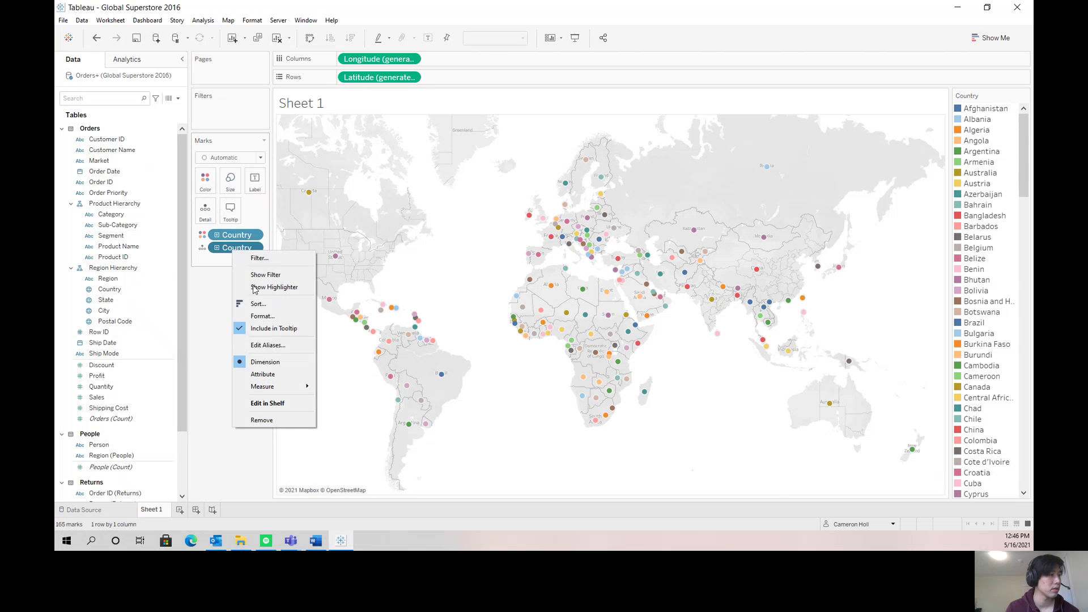
{"action": "left_click", "coordinate": [286, 421]}
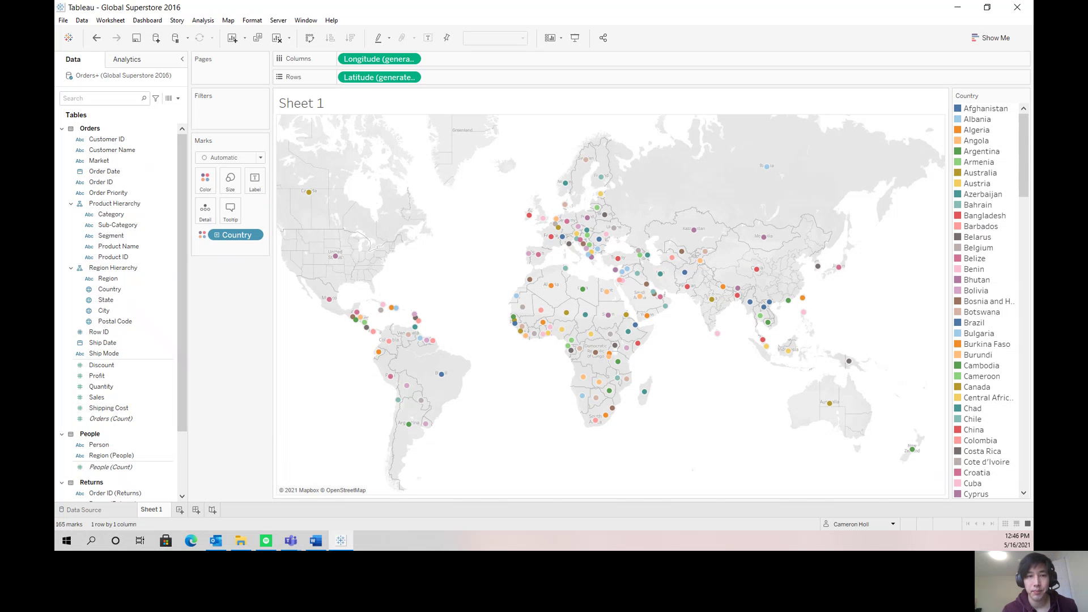
- Look through the map's options and the formatting settings for filters and legends
{"action": "right_click", "coordinate": [443, 253]}
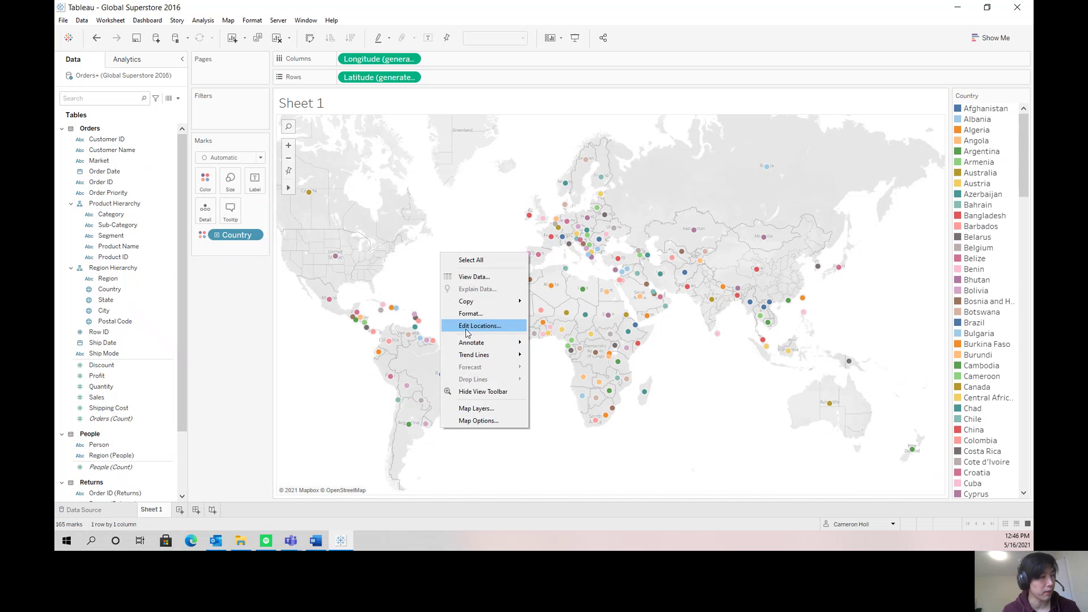
{"action": "left_click", "coordinate": [783, 387]}
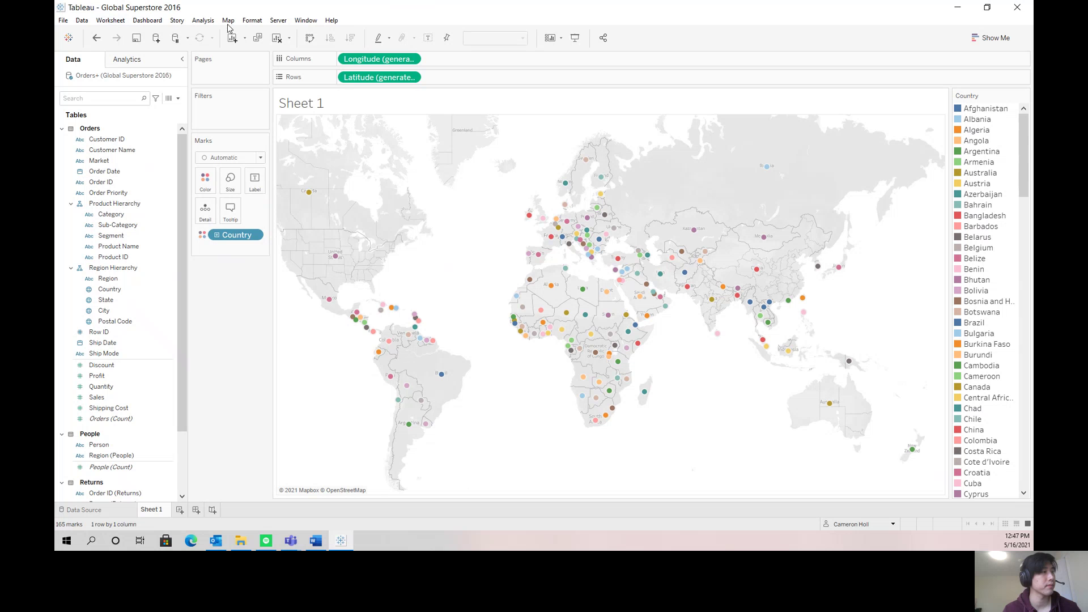
{"action": "left_click", "coordinate": [252, 21]}
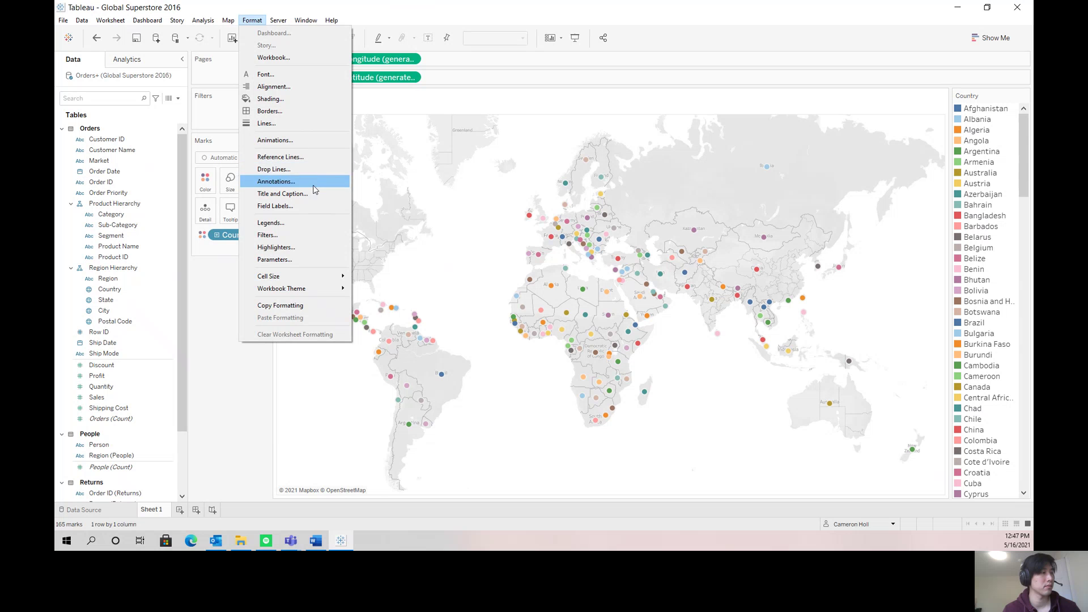
{"action": "left_click", "coordinate": [320, 234]}
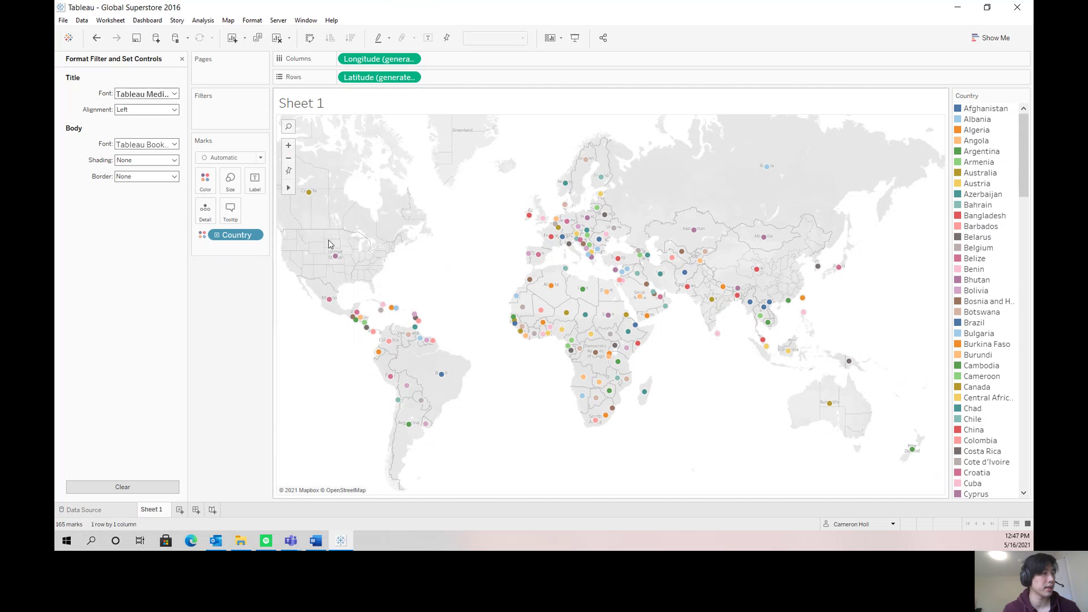
{"action": "left_click", "coordinate": [252, 20]}
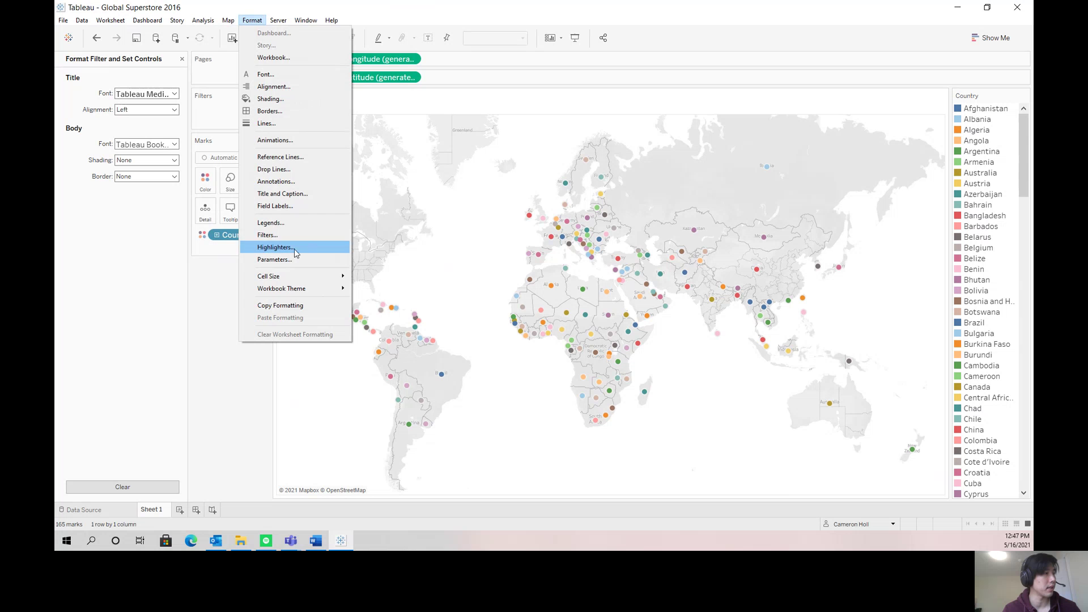
{"action": "left_click", "coordinate": [277, 222]}
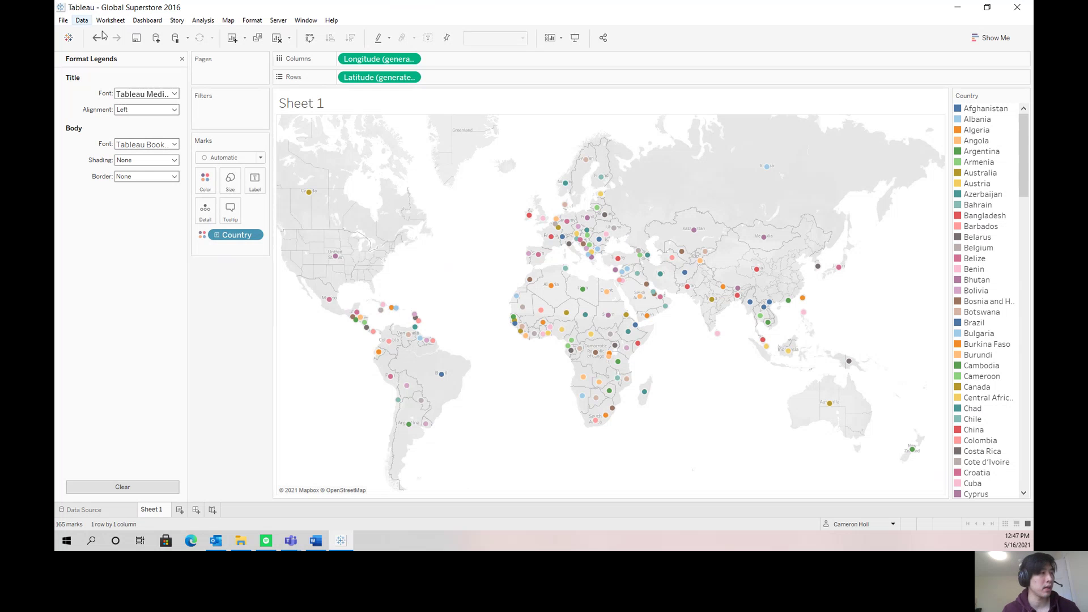
{"action": "left_click", "coordinate": [182, 59]}
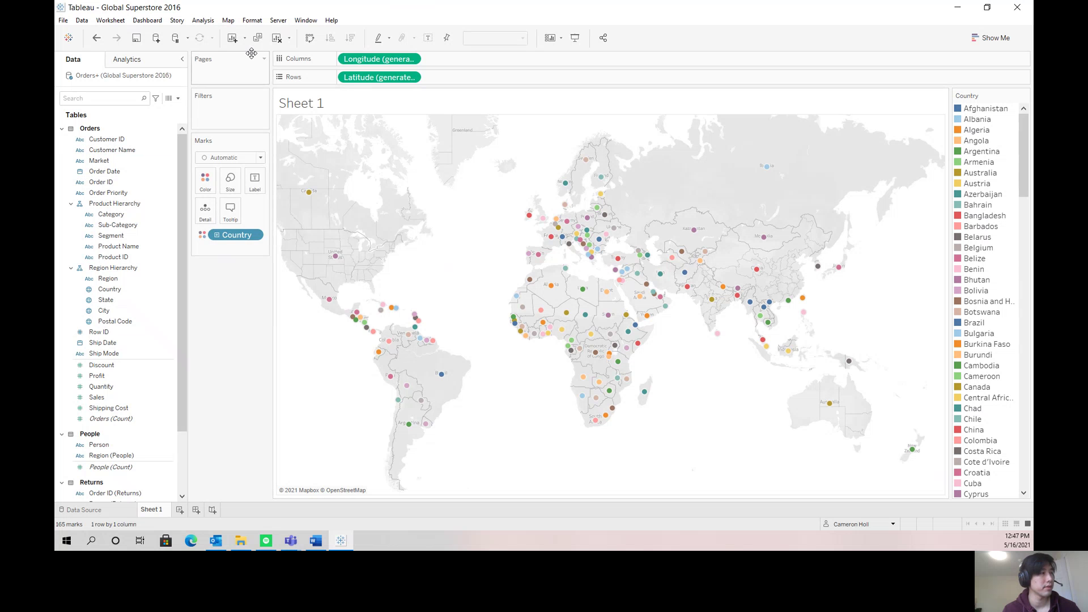
{"action": "left_click", "coordinate": [252, 20]}
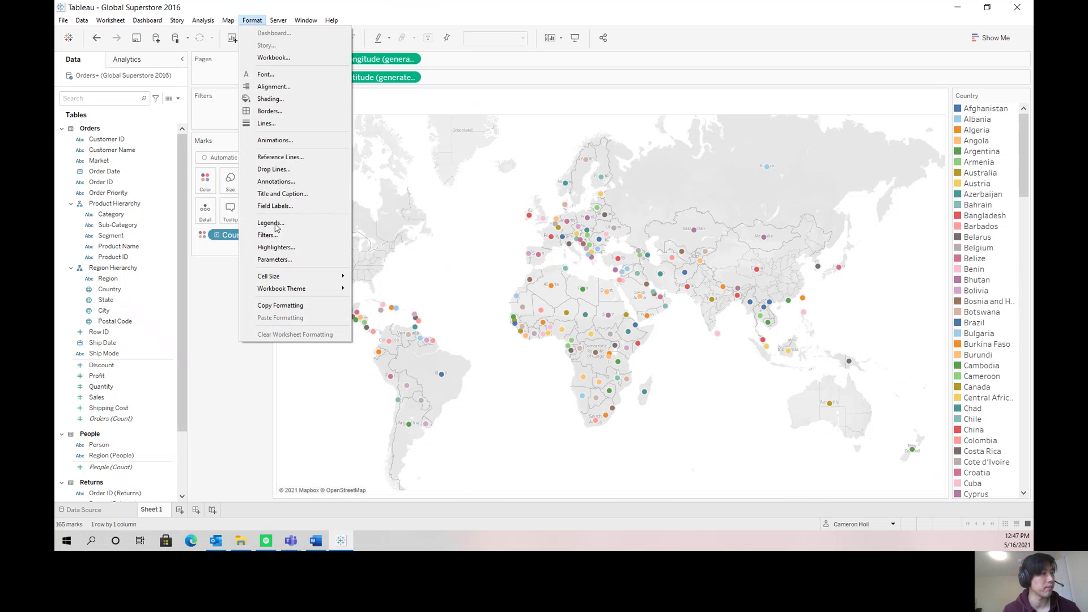
{"action": "left_click", "coordinate": [280, 234]}
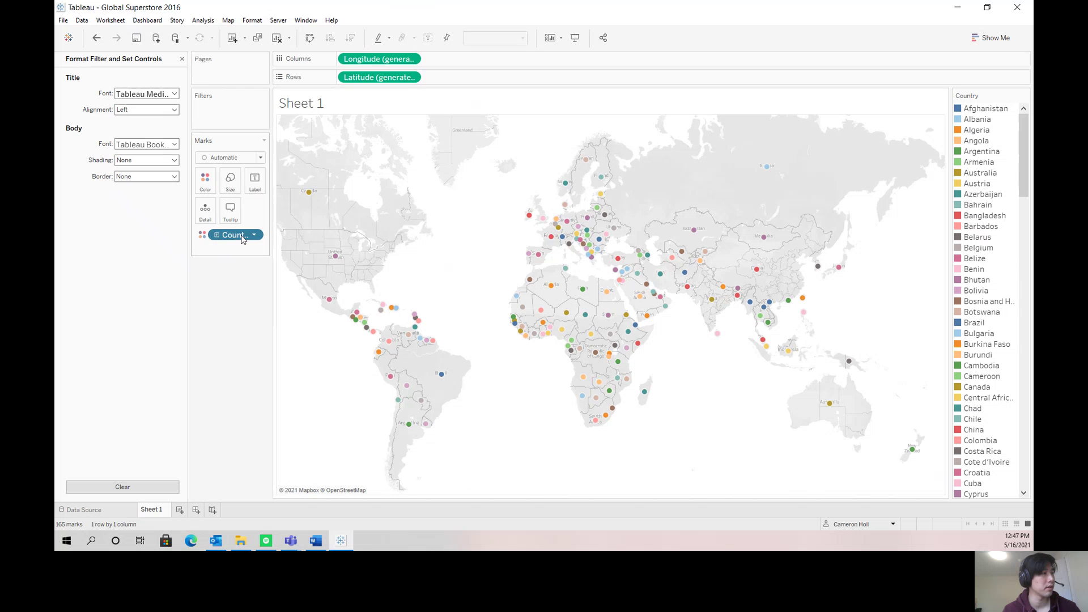
- Remove the generated Longitude field from the columns and select the Latitude axis
{"action": "right_click", "coordinate": [381, 59]}
{"action": "left_click", "coordinate": [413, 144]}
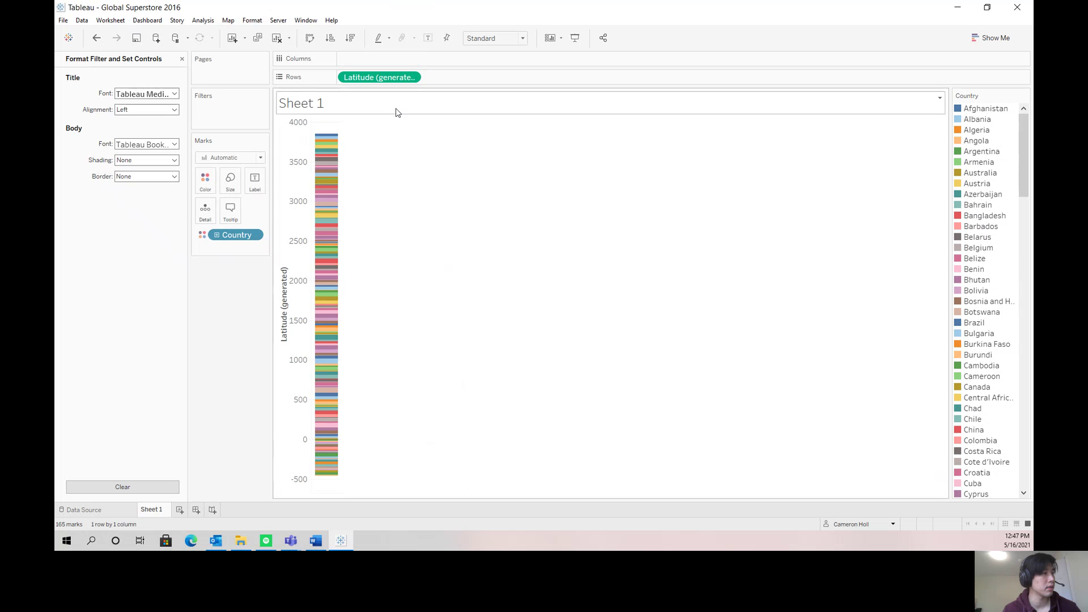
{"action": "left_click", "coordinate": [294, 184]}
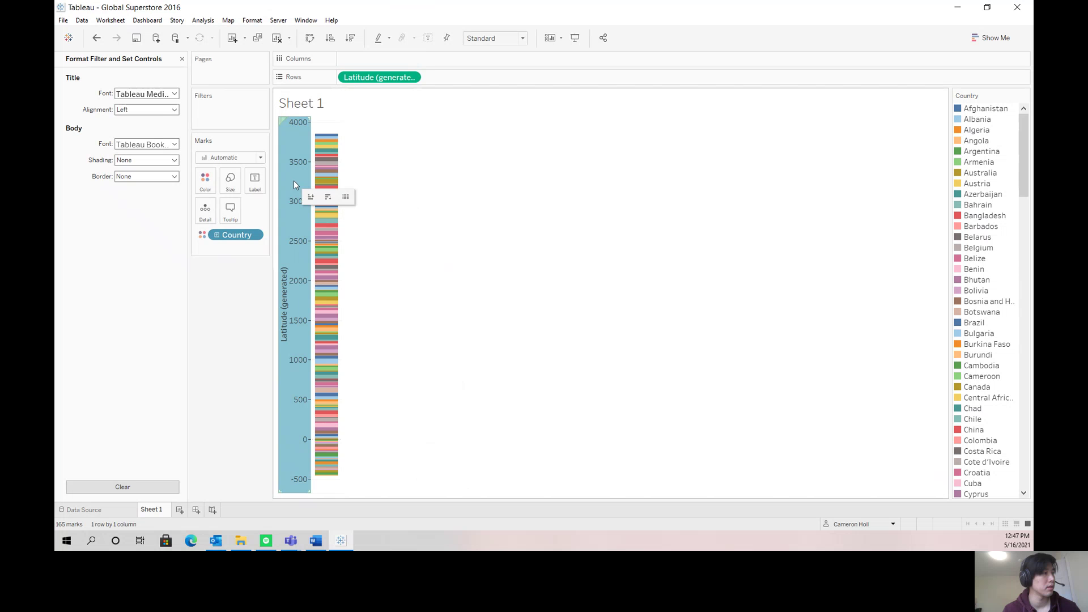
{"action": "left_click", "coordinate": [326, 179]}
{"action": "left_click", "coordinate": [307, 204]}
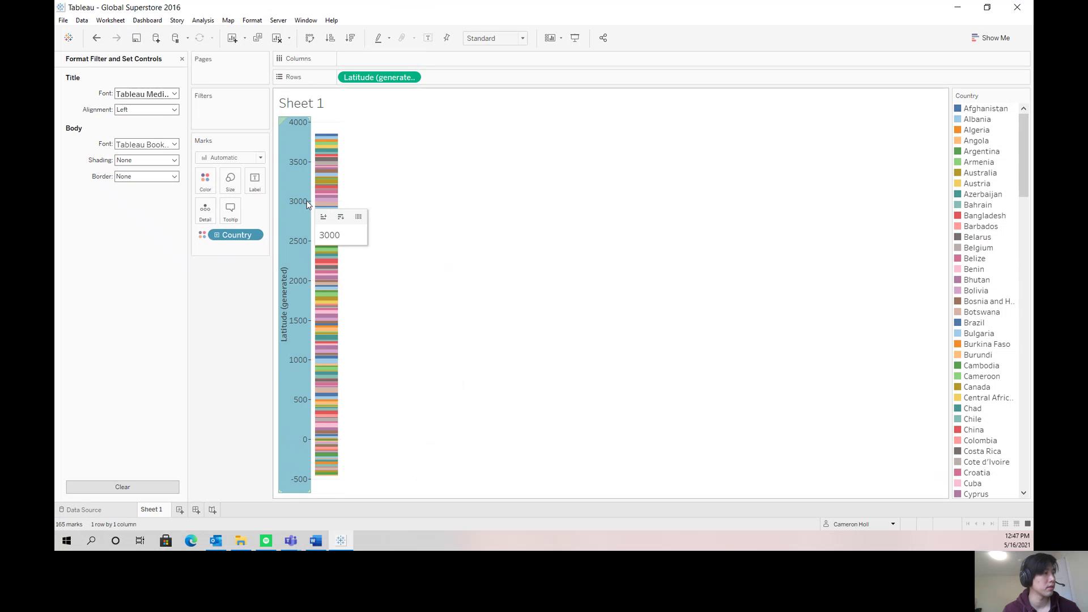
{"action": "left_click", "coordinate": [307, 111]}
{"action": "double_click", "coordinate": [296, 112]}
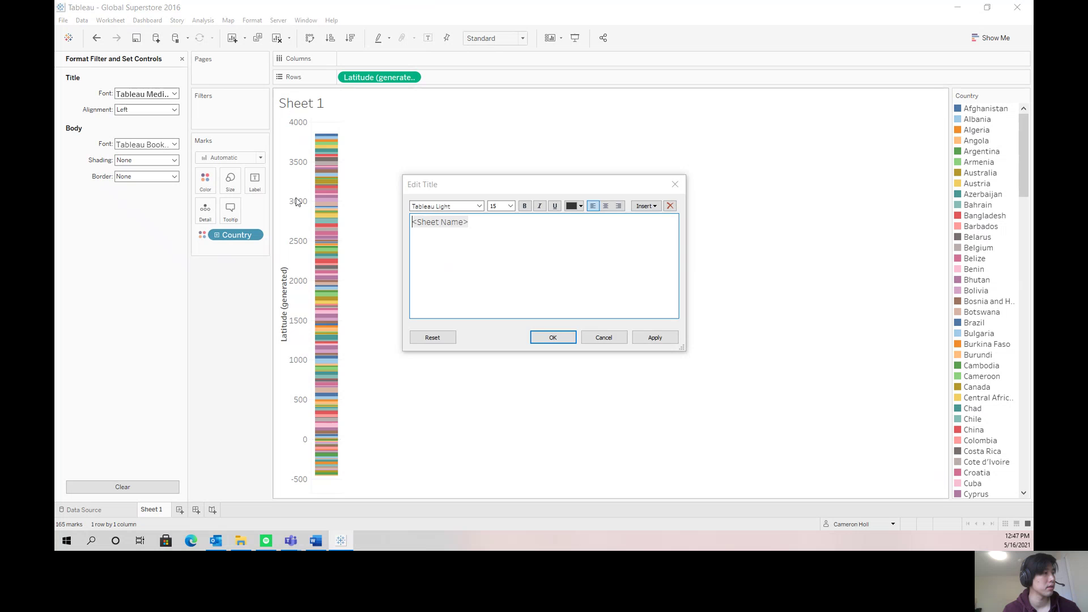
{"action": "left_click", "coordinate": [591, 339]}
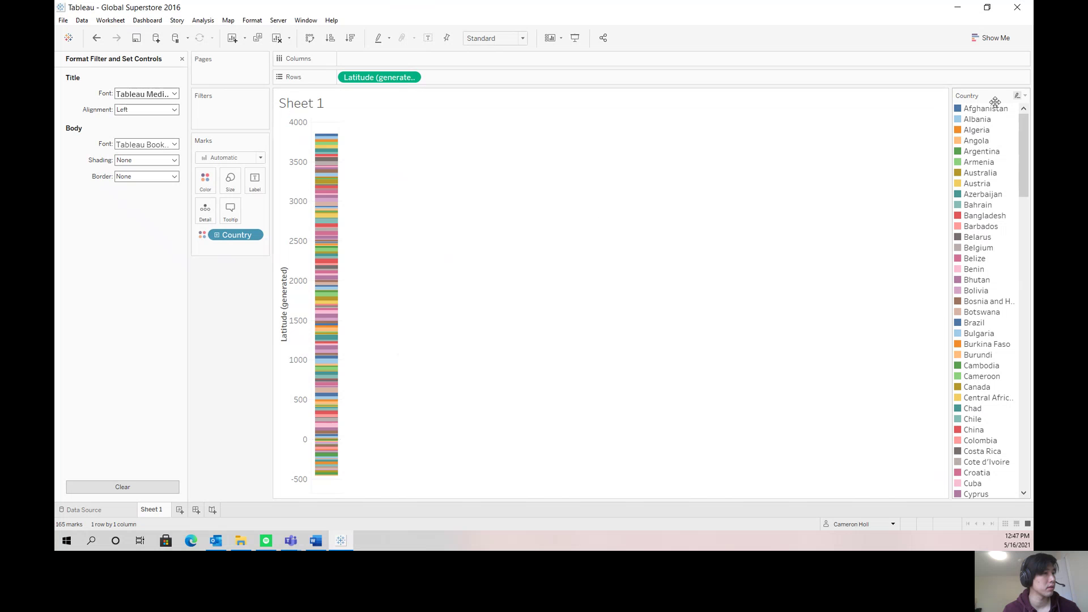
- Select the Albania, Angola and Austria entries in the Country color legend, and clear the selection
{"action": "left_click", "coordinate": [983, 119]}
{"action": "left_click", "coordinate": [981, 139]}
{"action": "left_click", "coordinate": [980, 184]}
{"action": "left_click", "coordinate": [344, 270]}
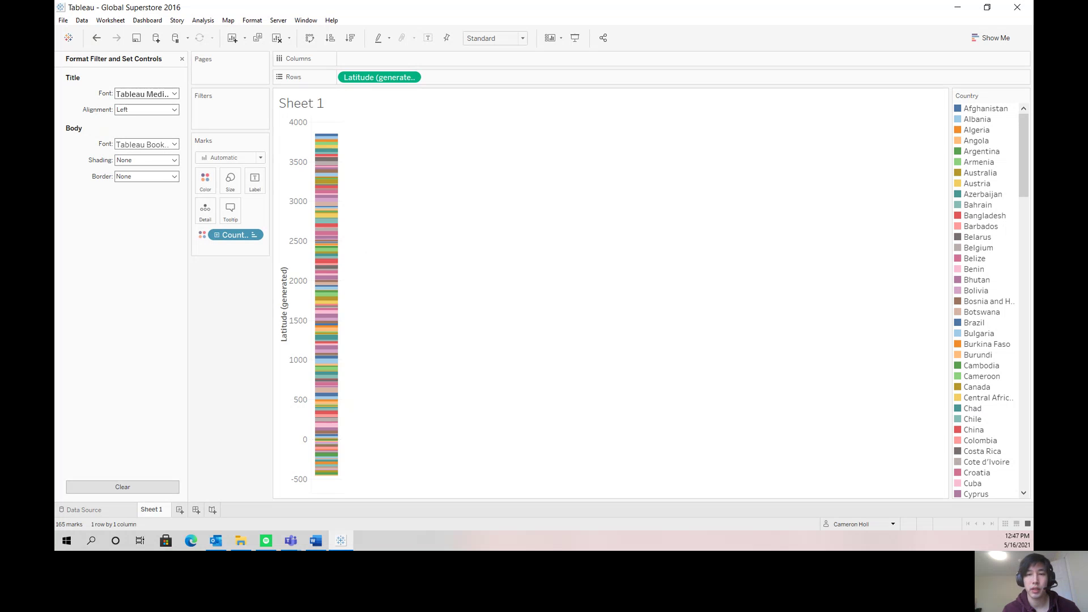
- Look through the shelf, legend and filter display options for the worksheet, and close the filter formatting settings
{"action": "right_click", "coordinate": [469, 268]}
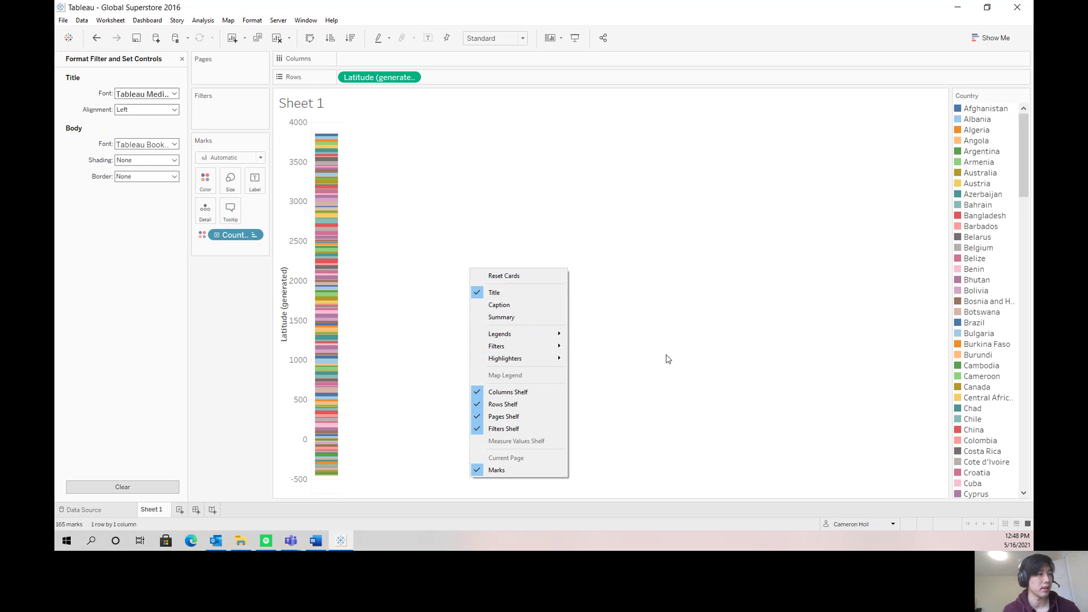
{"action": "right_click", "coordinate": [739, 326]}
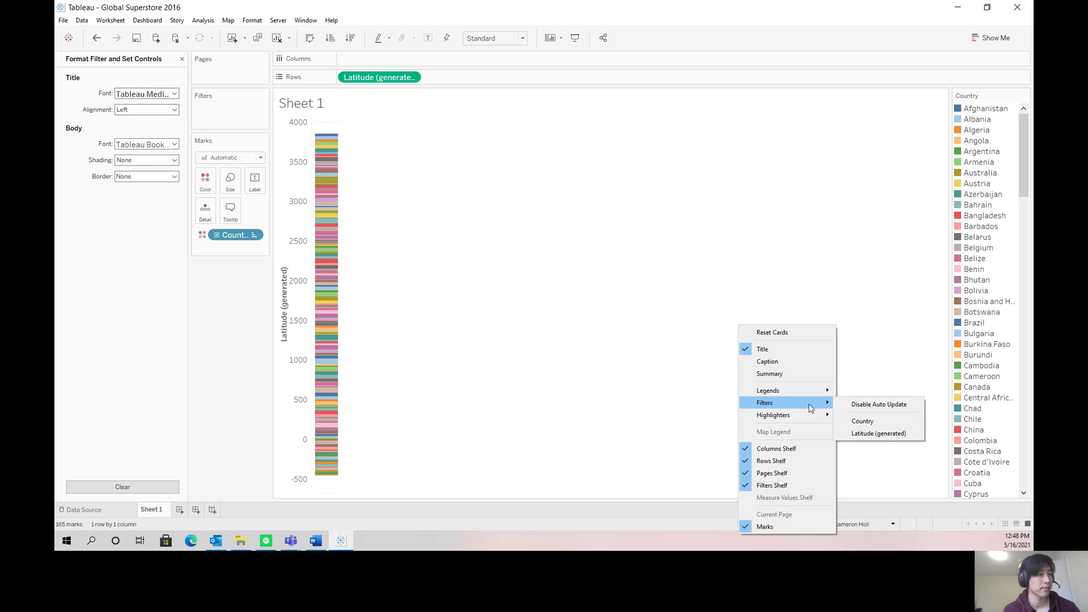
{"action": "mouse_move", "coordinate": [805, 417]}
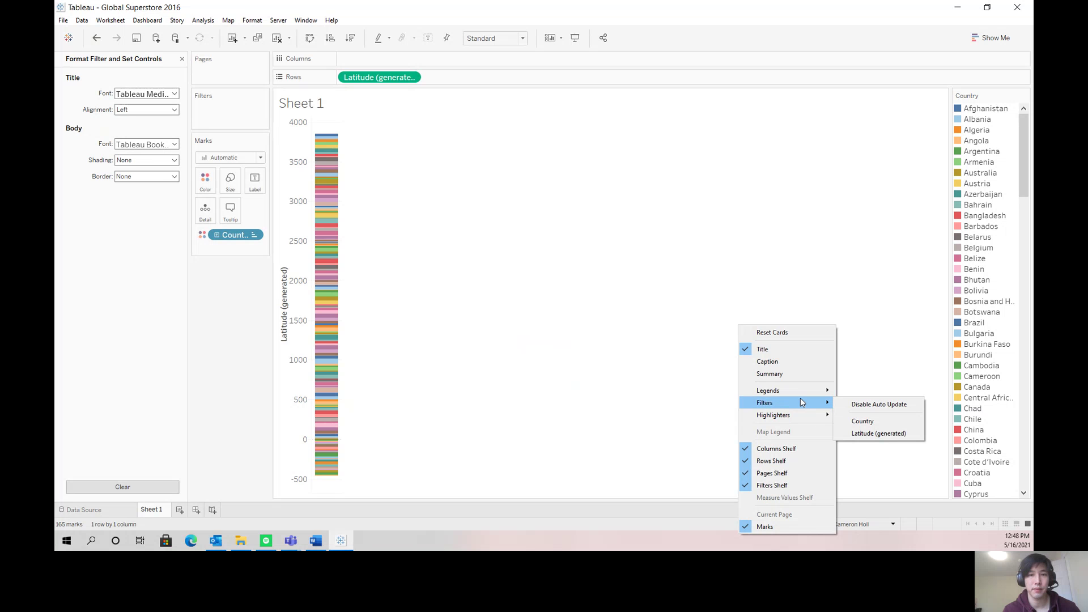
{"action": "left_click", "coordinate": [240, 307]}
{"action": "right_click", "coordinate": [247, 304]}
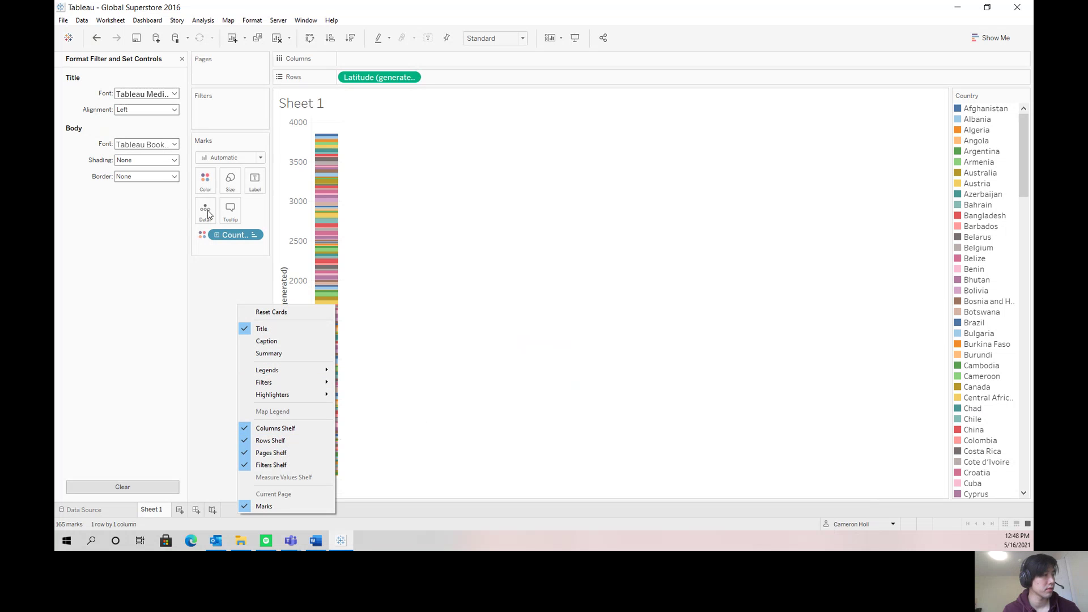
{"action": "left_click", "coordinate": [188, 80]}
{"action": "left_click", "coordinate": [182, 59]}
{"action": "right_click", "coordinate": [557, 250]}
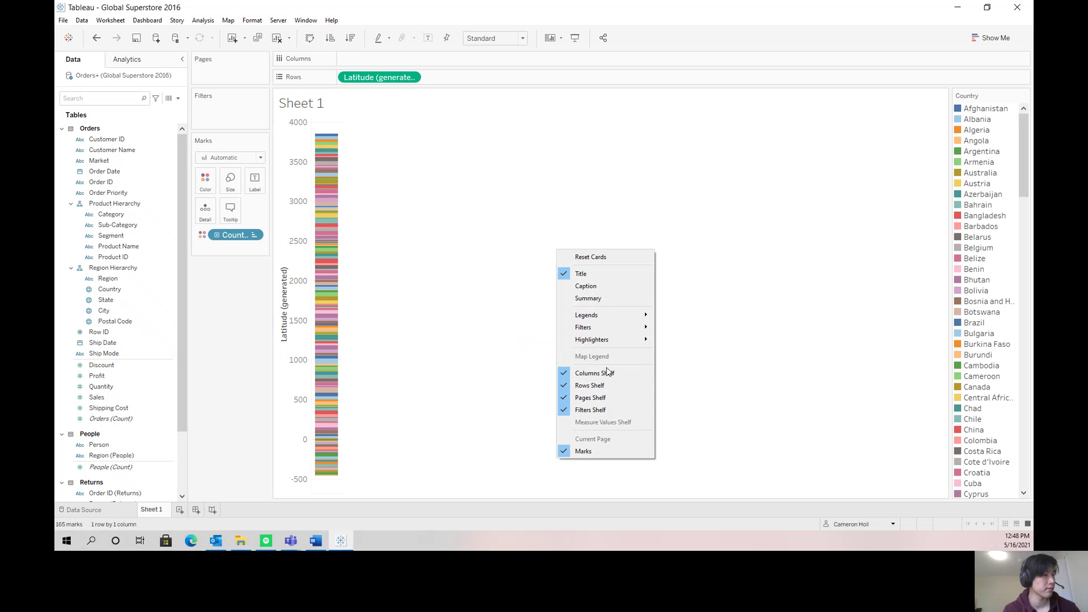
- Examine the worksheet's font formatting for its rows and for the whole sheet
{"action": "left_click", "coordinate": [202, 21]}
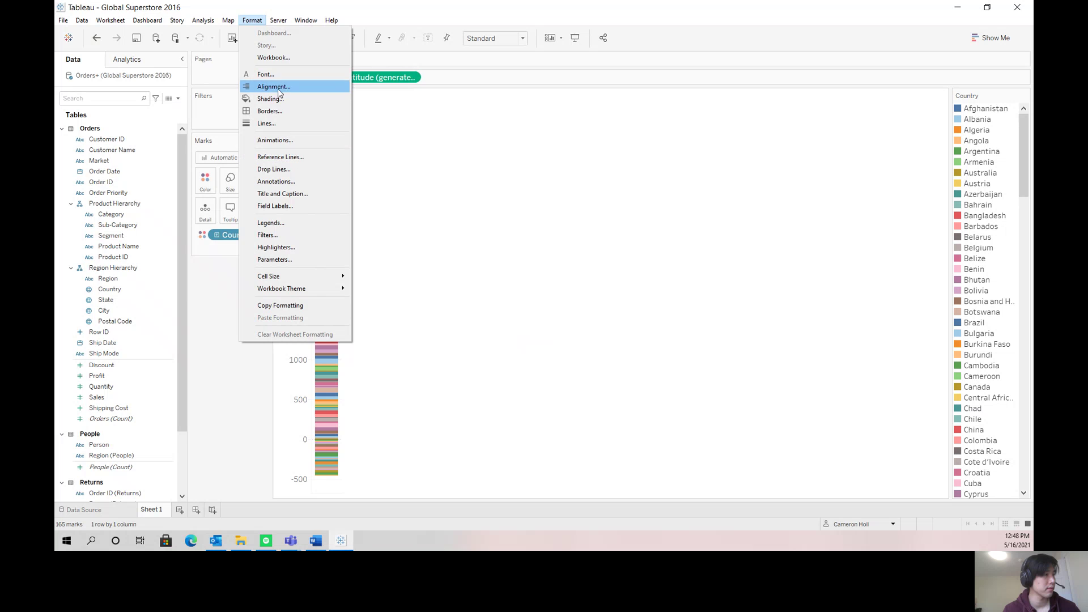
{"action": "left_click", "coordinate": [266, 74]}
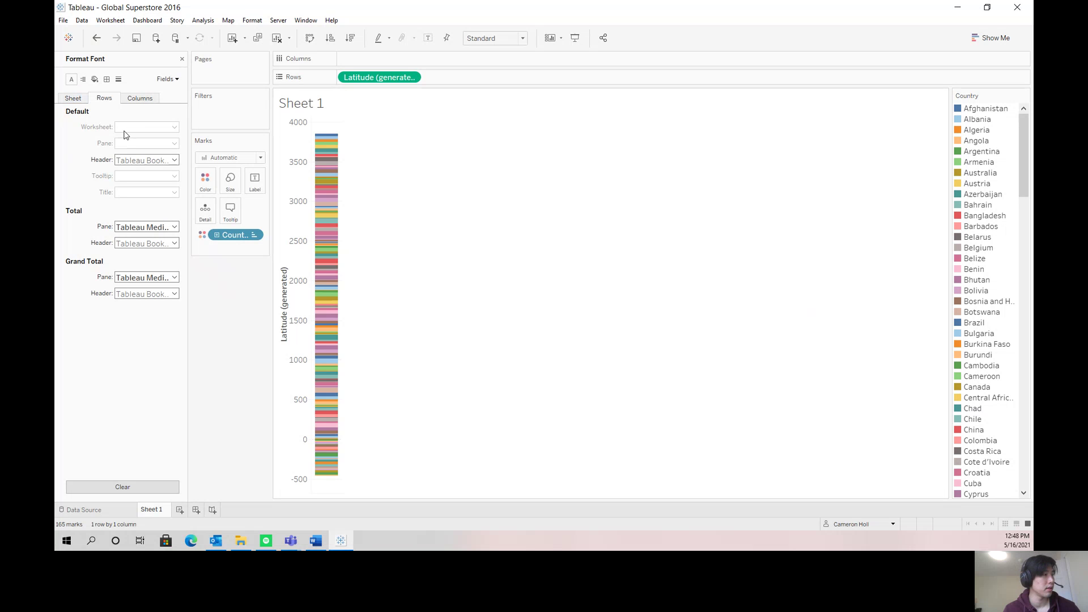
{"action": "left_click", "coordinate": [75, 98]}
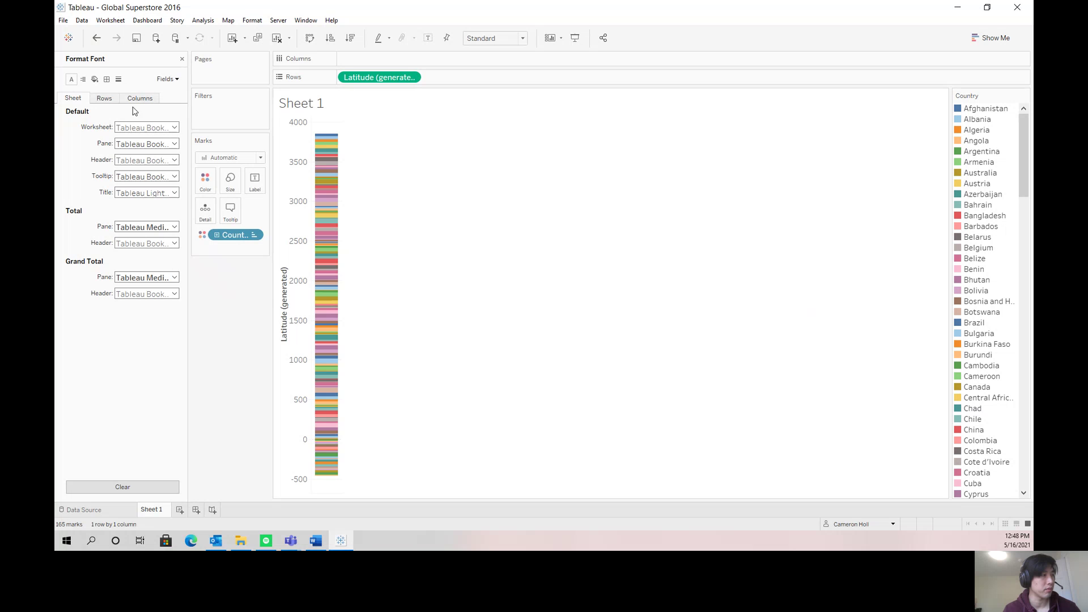
{"action": "left_click", "coordinate": [101, 95]}
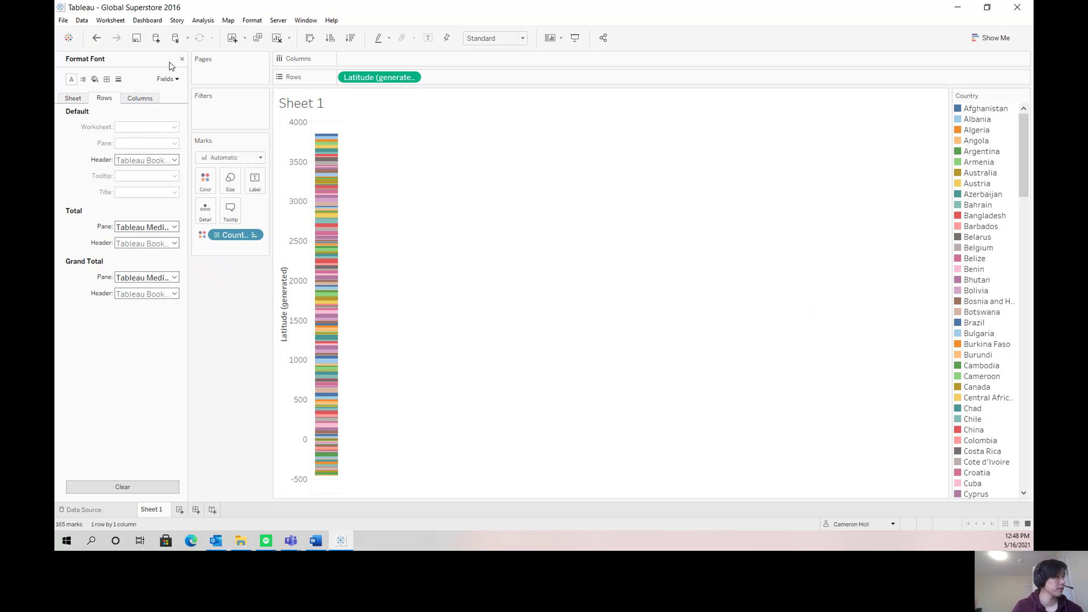
- Examine the field formatting for Country and the generated Latitude, and the font settings for the sheet, rows and columns
{"action": "left_click", "coordinate": [168, 78]}
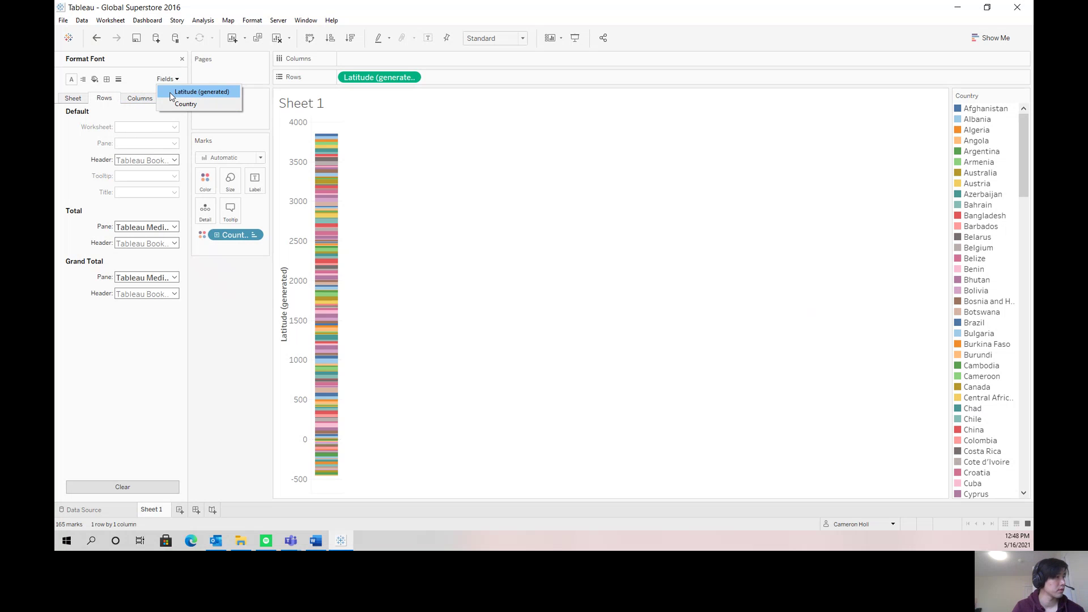
{"action": "left_click", "coordinate": [186, 105]}
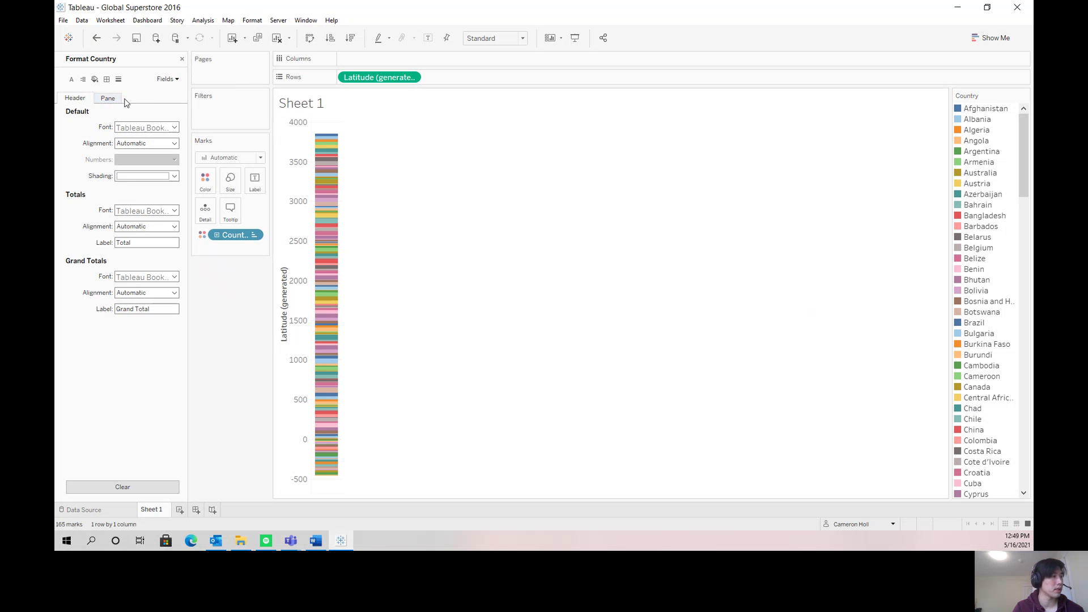
{"action": "left_click", "coordinate": [167, 79]}
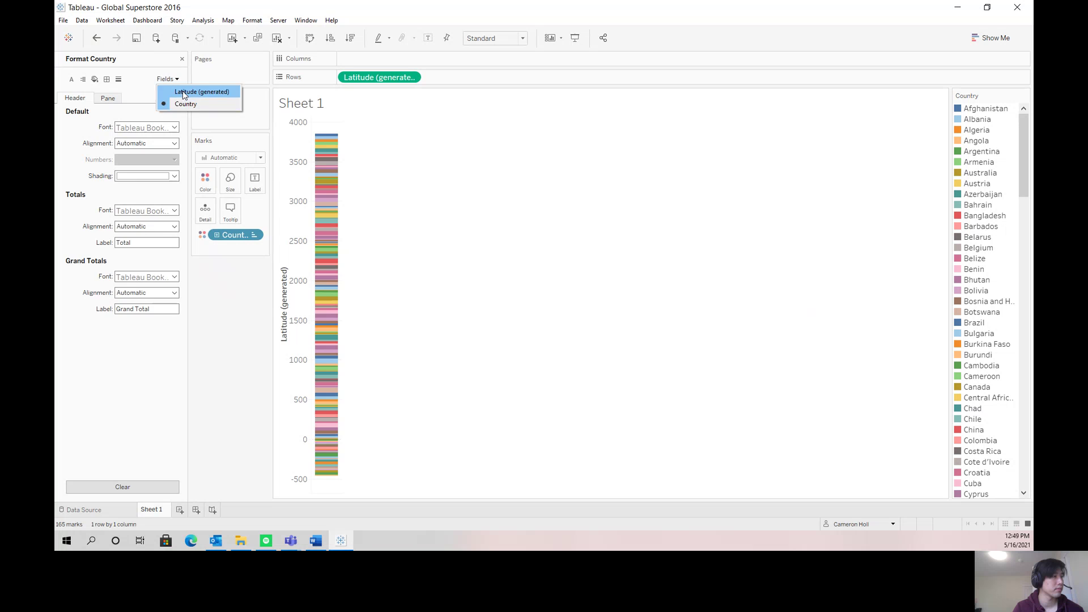
{"action": "left_click", "coordinate": [190, 91]}
{"action": "left_click", "coordinate": [166, 79]}
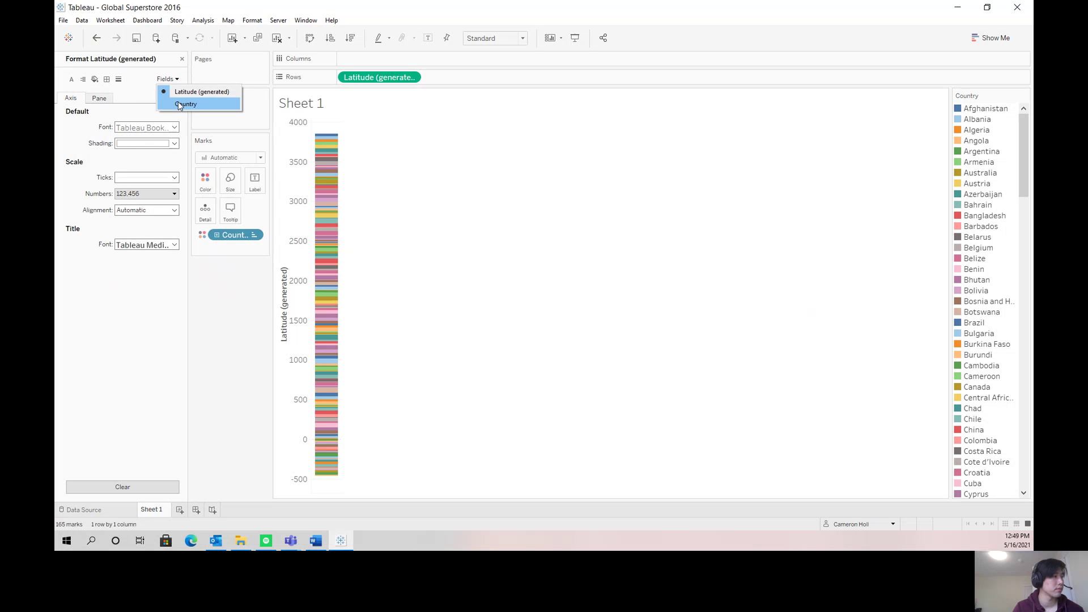
{"action": "left_click", "coordinate": [182, 104]}
{"action": "left_click", "coordinate": [107, 98]}
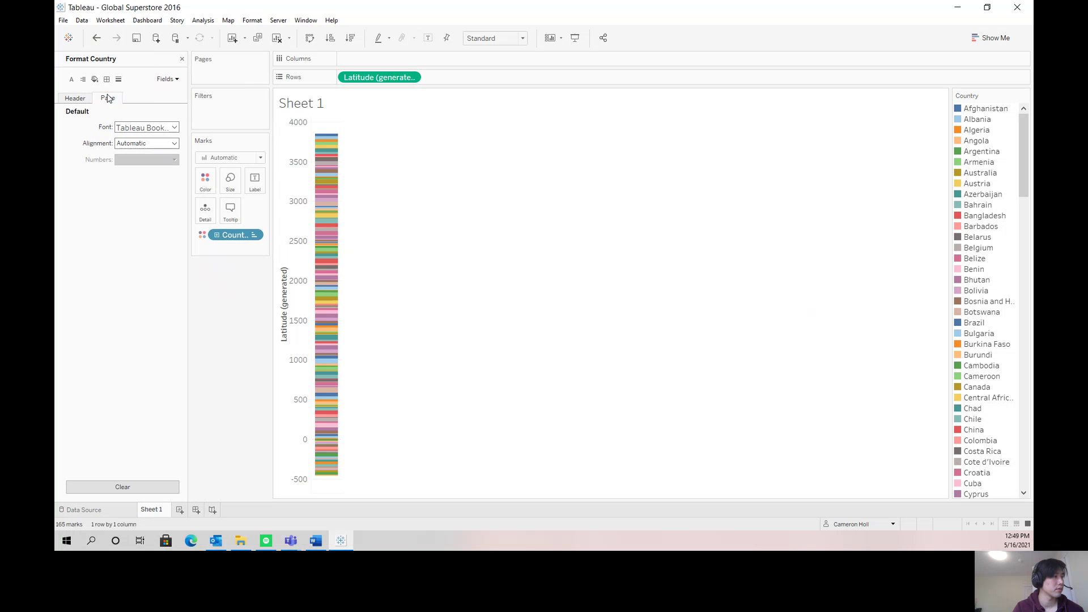
{"action": "left_click", "coordinate": [71, 79]}
{"action": "left_click", "coordinate": [74, 98]}
{"action": "left_click", "coordinate": [105, 98]}
{"action": "left_click", "coordinate": [128, 98]}
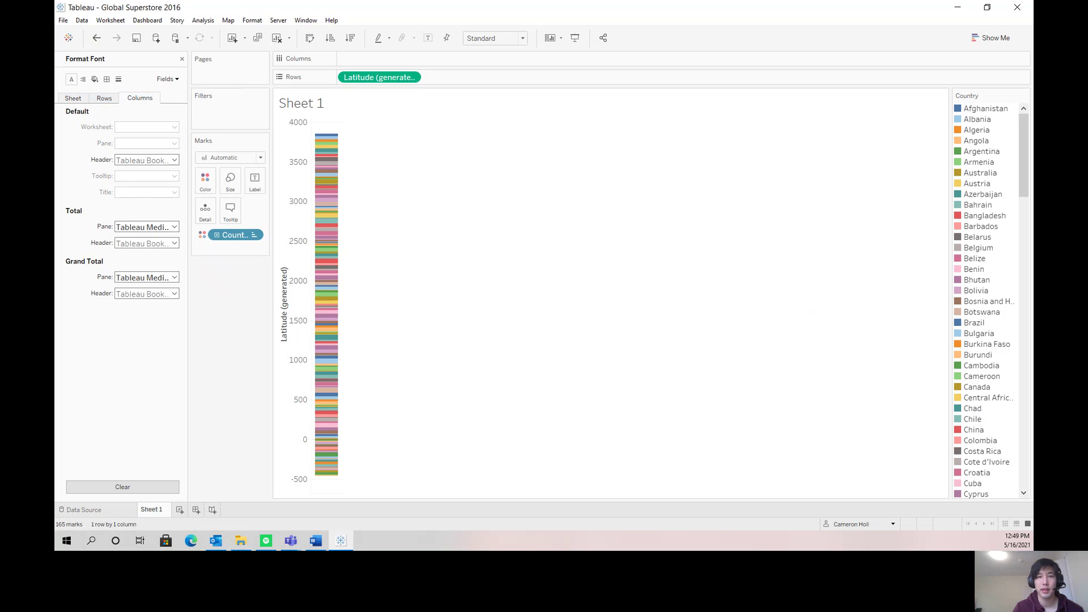
- Set the whole sheet's default header alignment to horizontally centered
{"action": "left_click", "coordinate": [83, 79]}
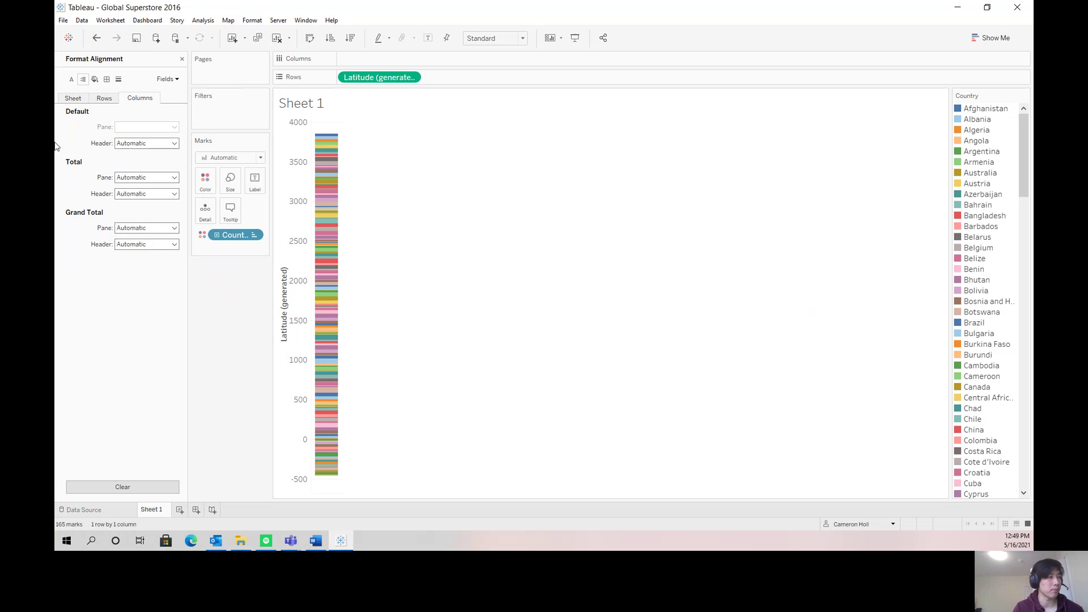
{"action": "left_click", "coordinate": [77, 99]}
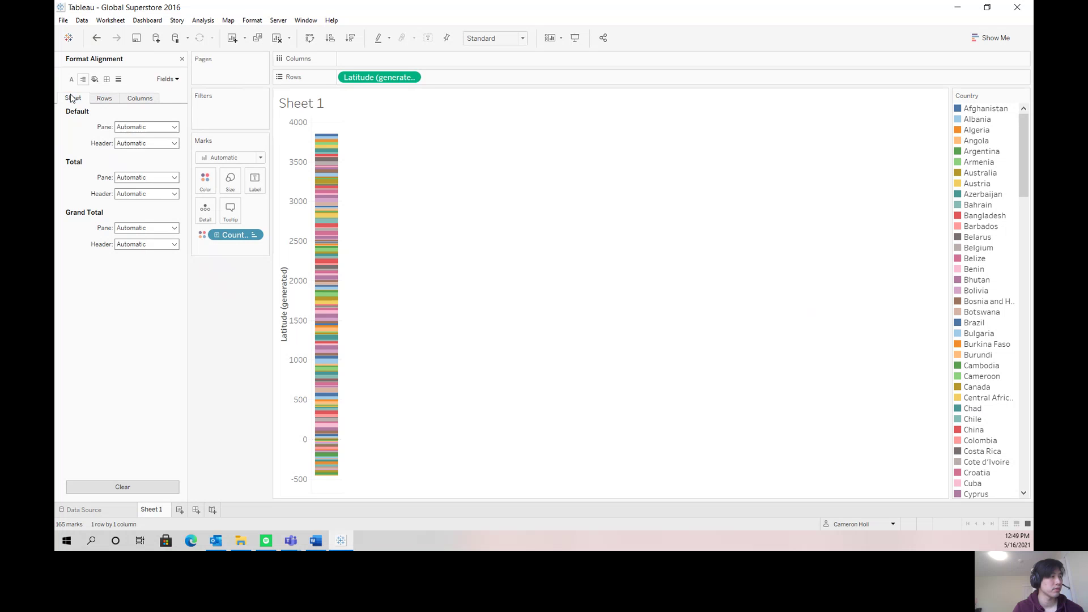
{"action": "left_click", "coordinate": [110, 101]}
{"action": "left_click", "coordinate": [136, 99]}
{"action": "left_click", "coordinate": [74, 99]}
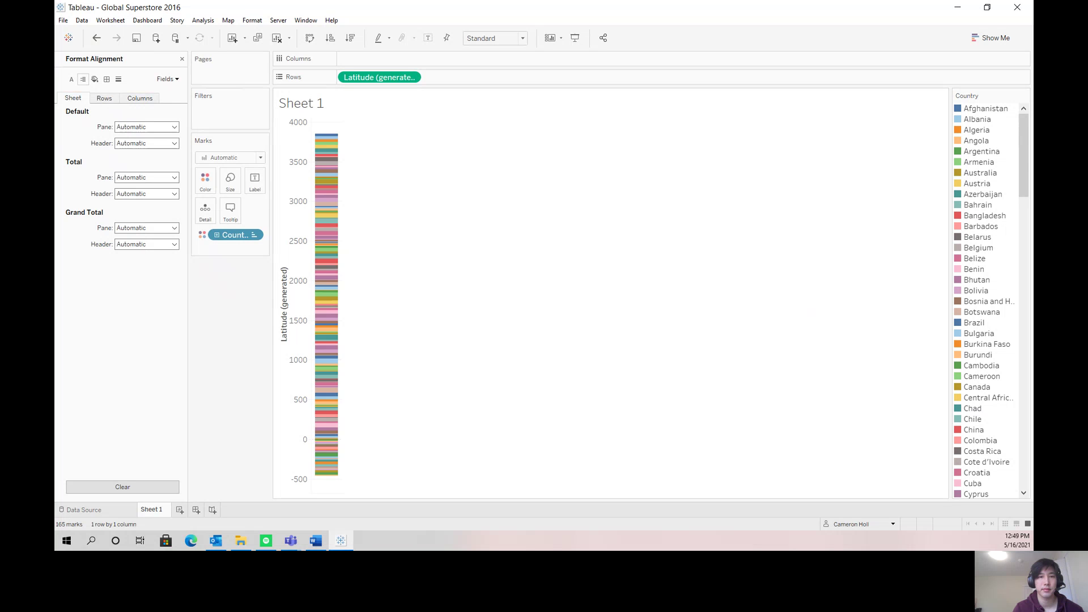
{"action": "left_click", "coordinate": [129, 144]}
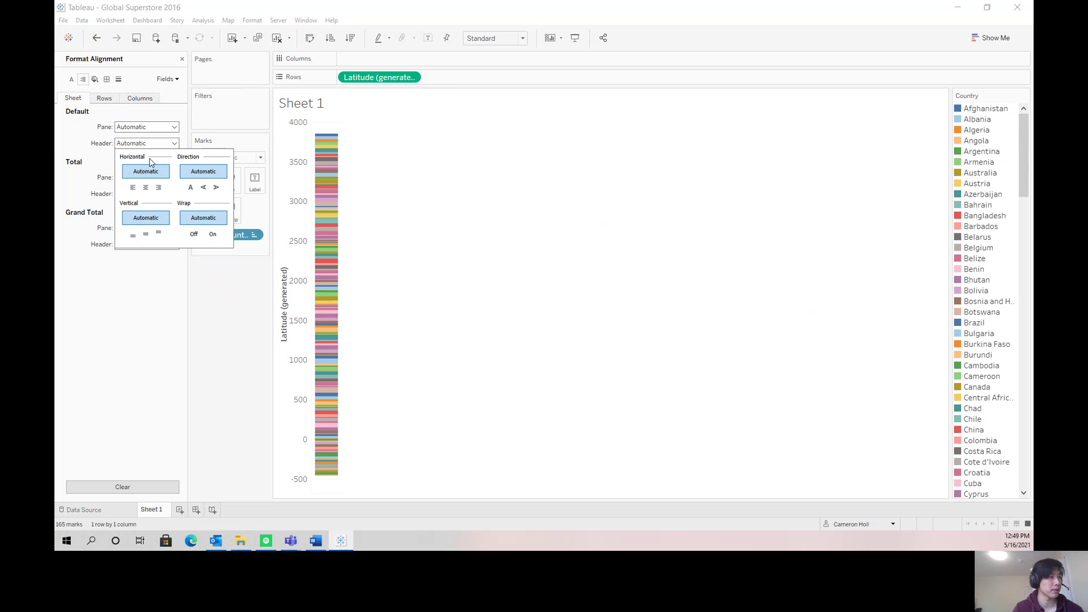
{"action": "left_click", "coordinate": [145, 188]}
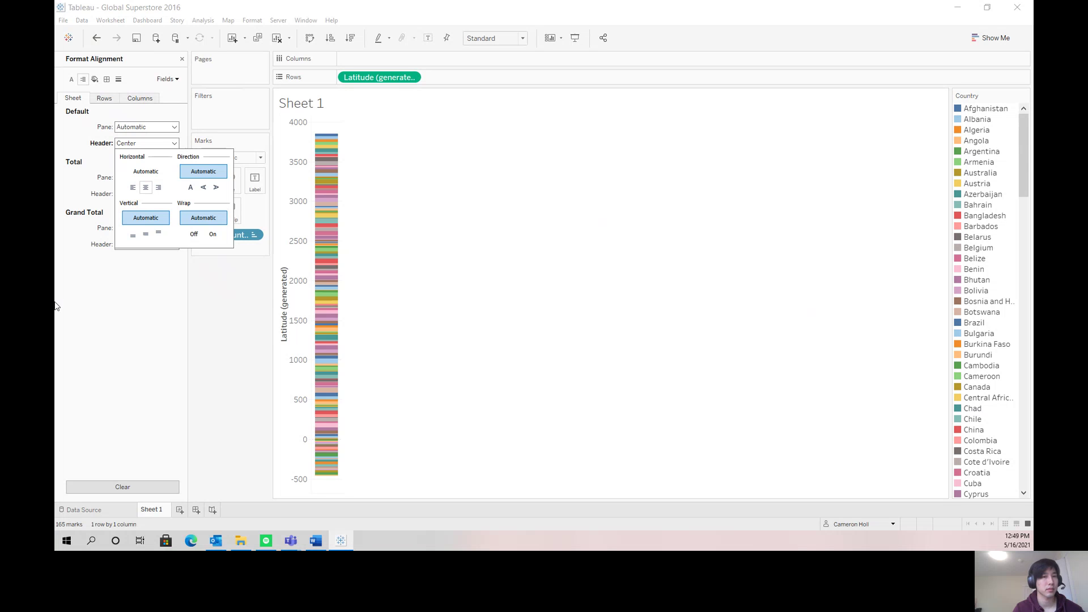
{"action": "left_click", "coordinate": [104, 384]}
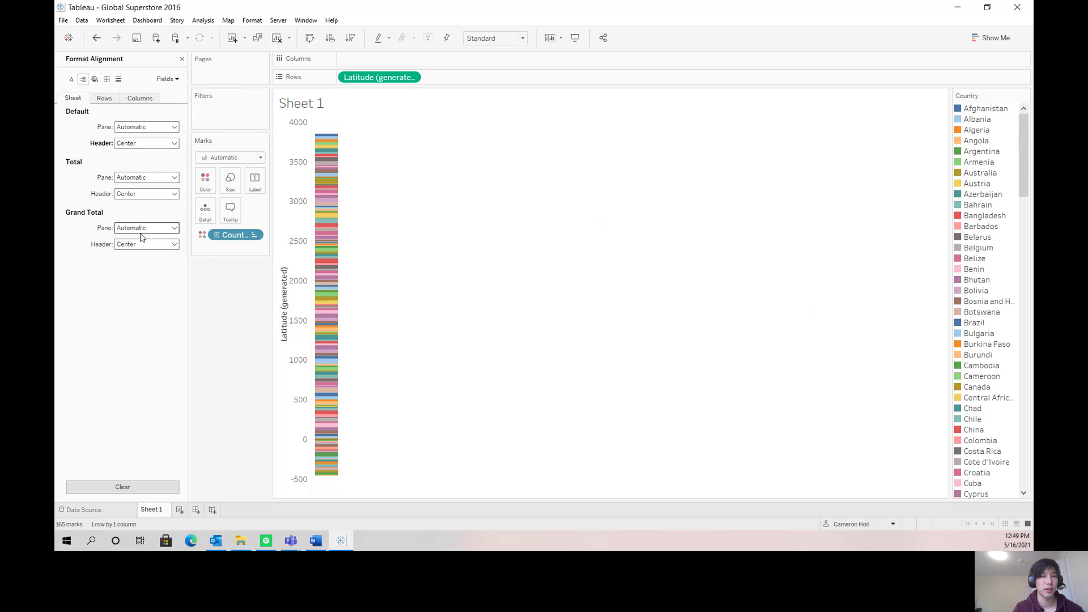
- Increase the sheet's row banding size in the shading settings to a little over a third of its range
{"action": "left_click", "coordinate": [96, 81]}
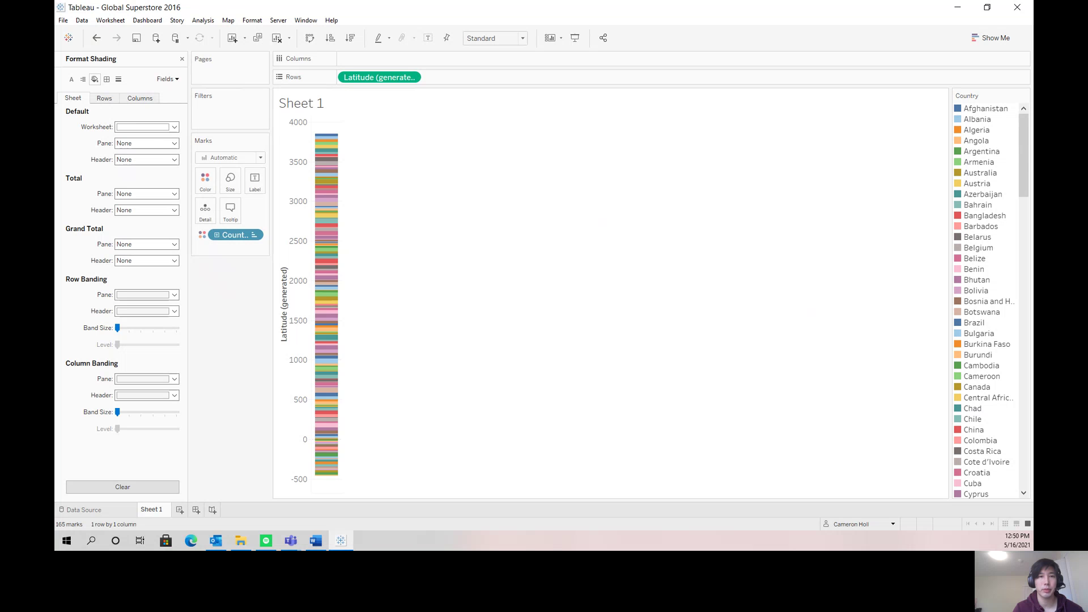
{"action": "left_click", "coordinate": [102, 98]}
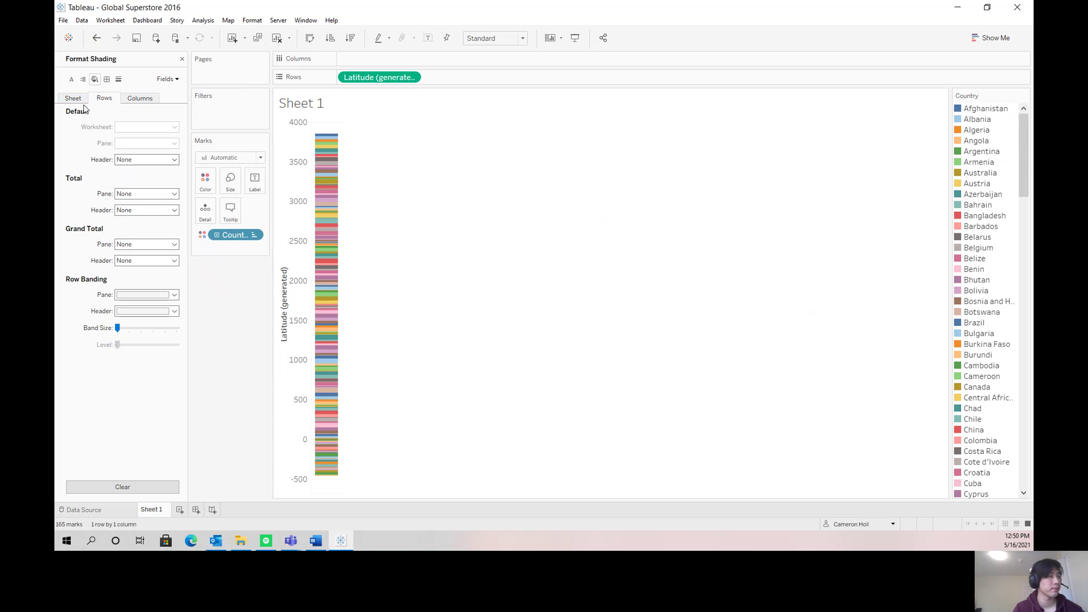
{"action": "left_click", "coordinate": [73, 100]}
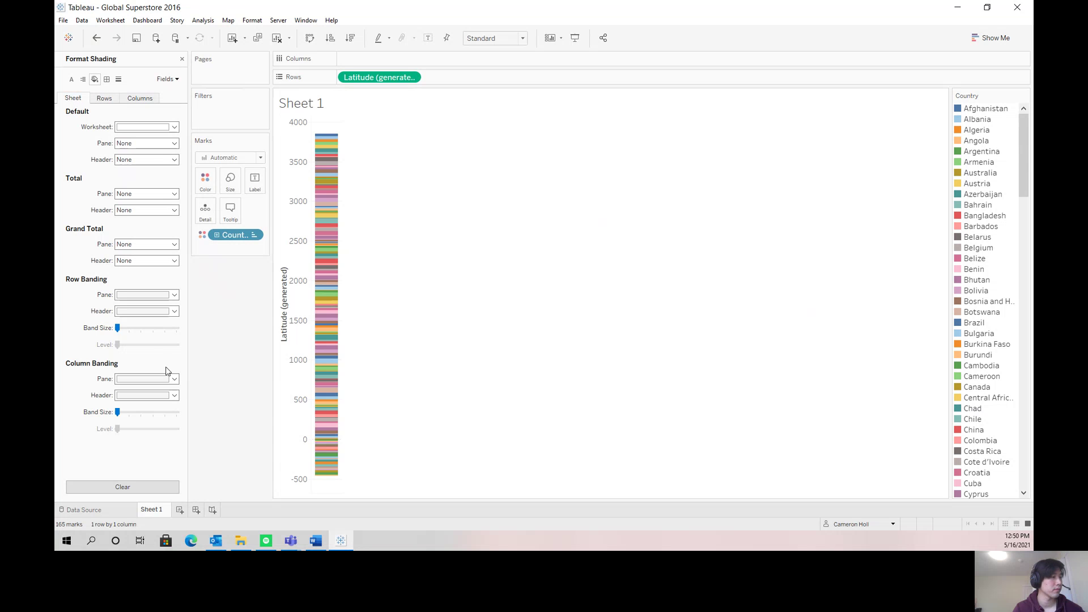
{"action": "left_click_drag", "start_coordinate": [119, 331], "coordinate": [141, 332]}
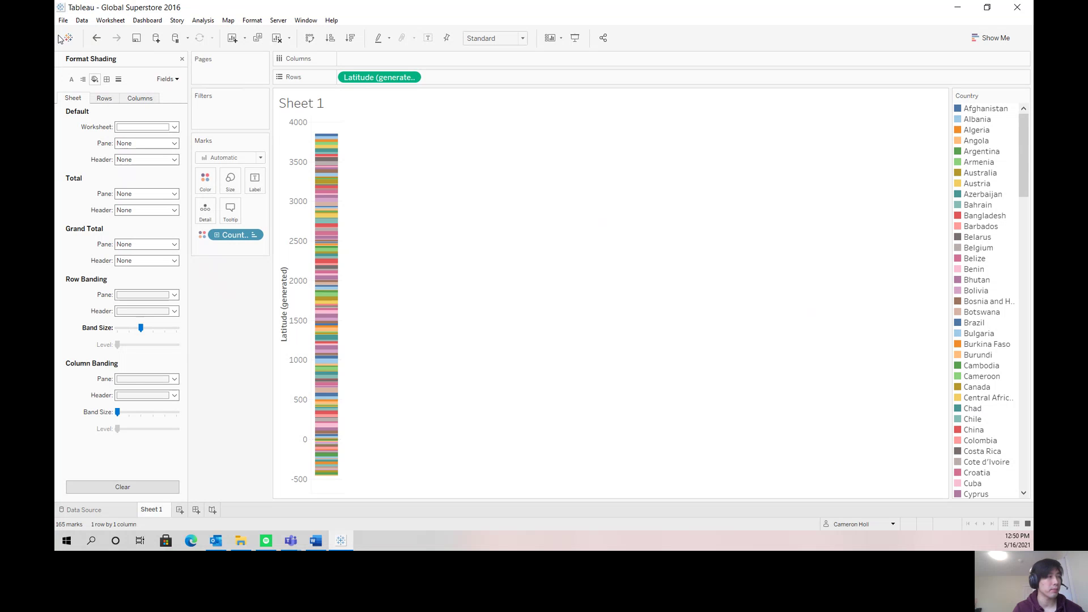
- Give the sheet's default headers a solid border in the third line thickness, and check the line formatting settings
{"action": "left_click", "coordinate": [106, 79]}
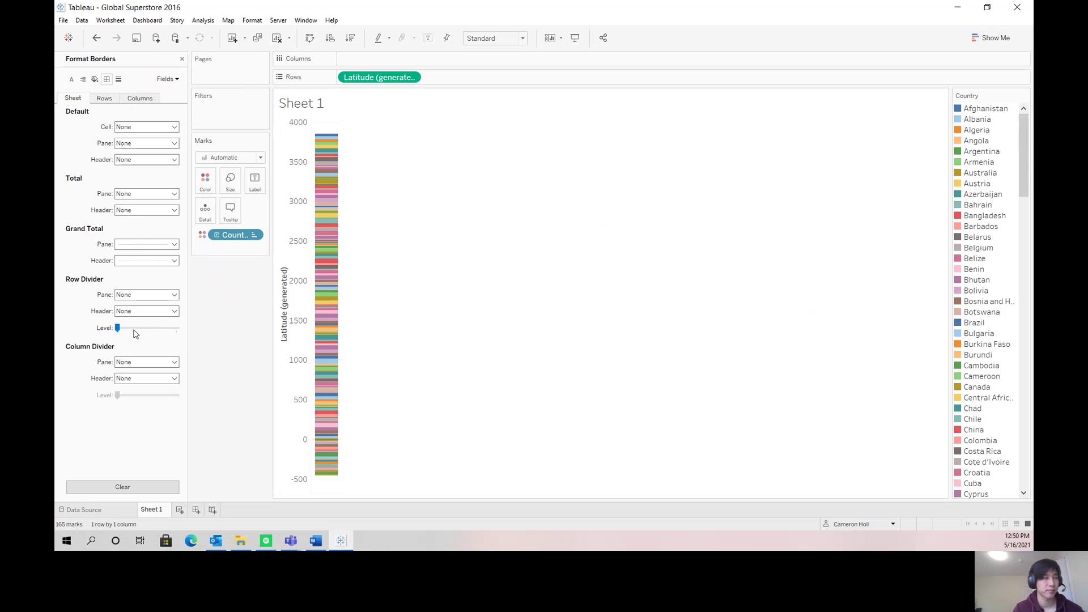
{"action": "left_click", "coordinate": [145, 160]}
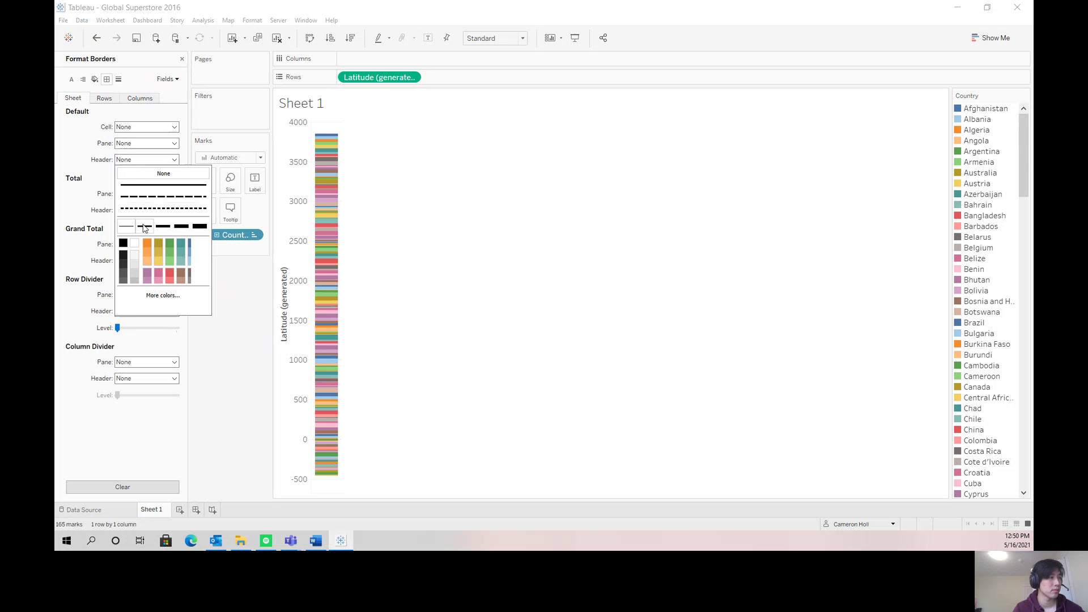
{"action": "left_click", "coordinate": [157, 189]}
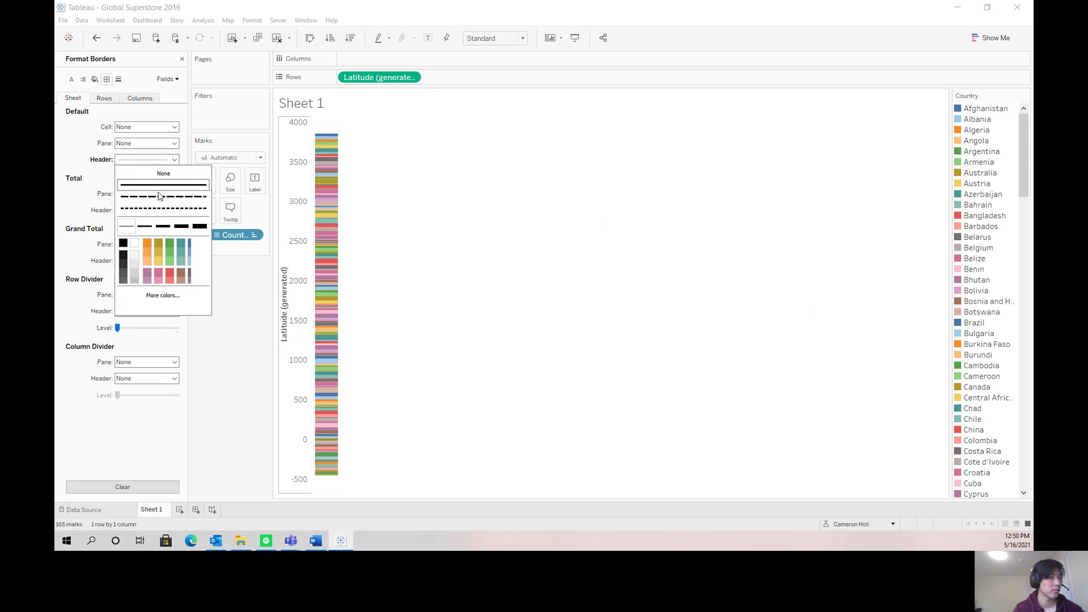
{"action": "left_click", "coordinate": [164, 226]}
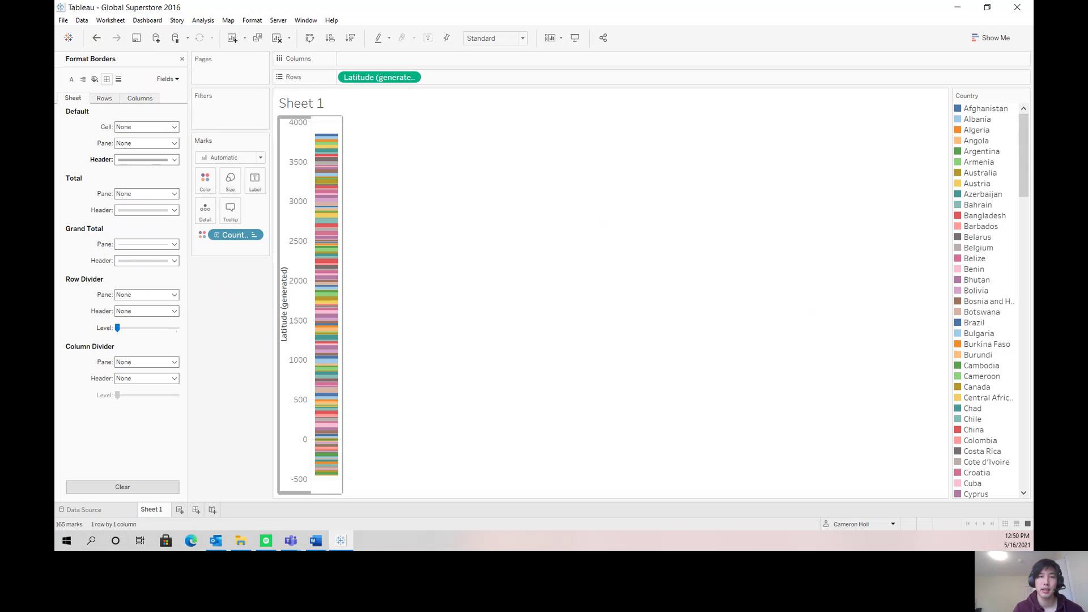
{"action": "left_click", "coordinate": [118, 79]}
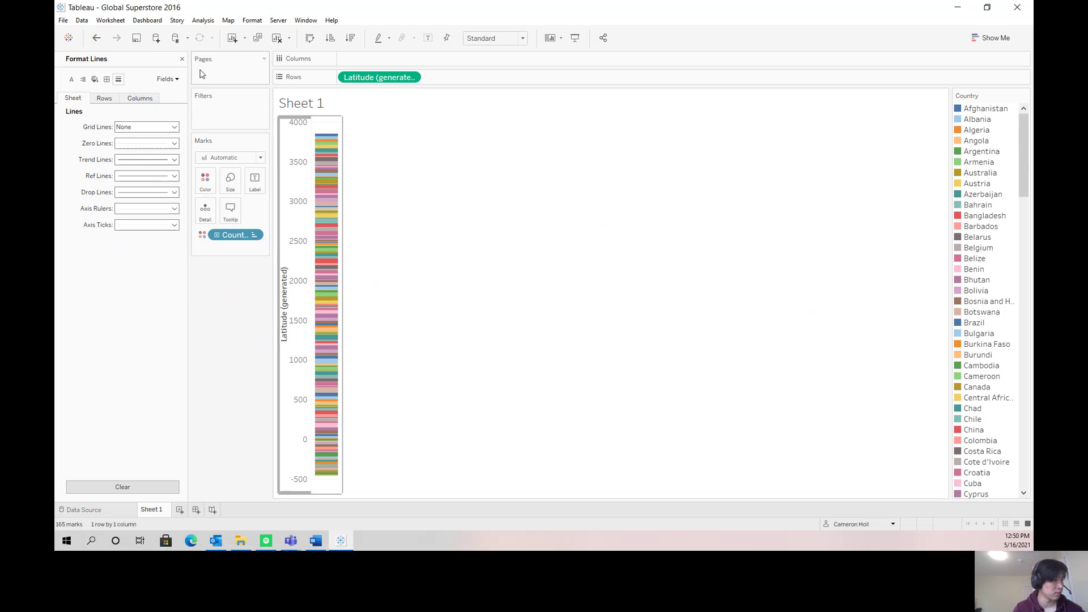
{"action": "left_click", "coordinate": [182, 60]}
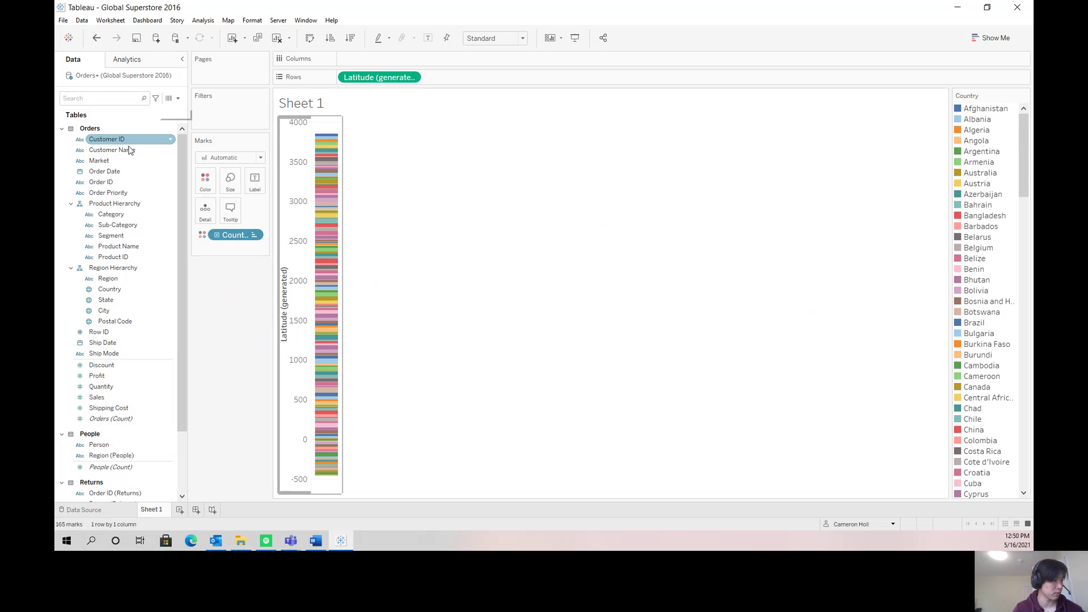
- Add Segment to the columns and replace the generated Latitude in the rows with Sales
{"action": "left_click", "coordinate": [114, 237]}
{"action": "left_click_drag", "start_coordinate": [114, 237], "coordinate": [368, 59]}
{"action": "right_click", "coordinate": [367, 77]}
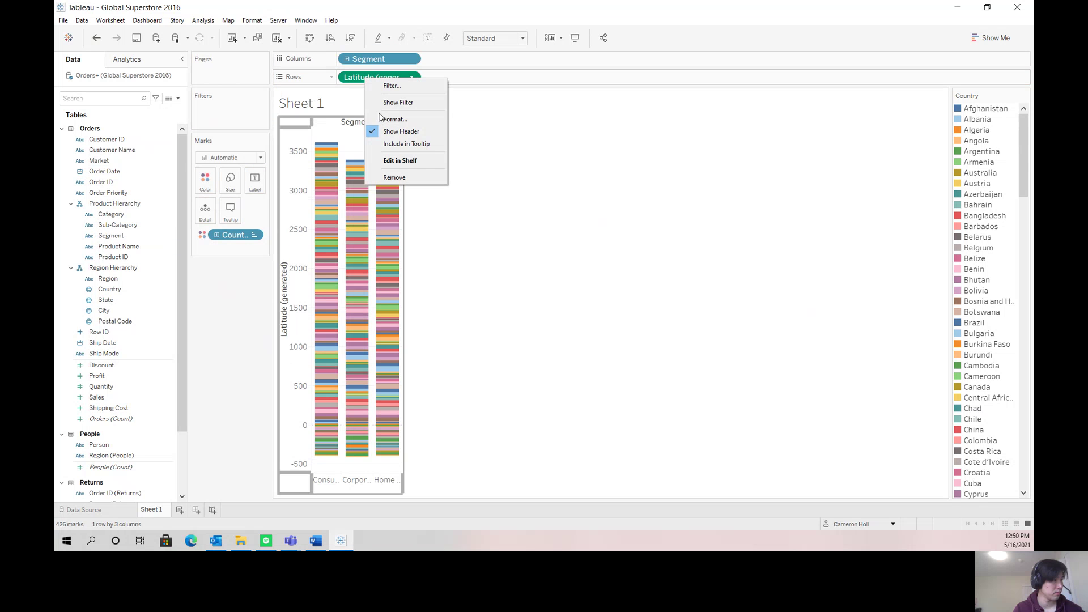
{"action": "left_click", "coordinate": [397, 177]}
{"action": "left_click_drag", "start_coordinate": [136, 397], "coordinate": [374, 77]}
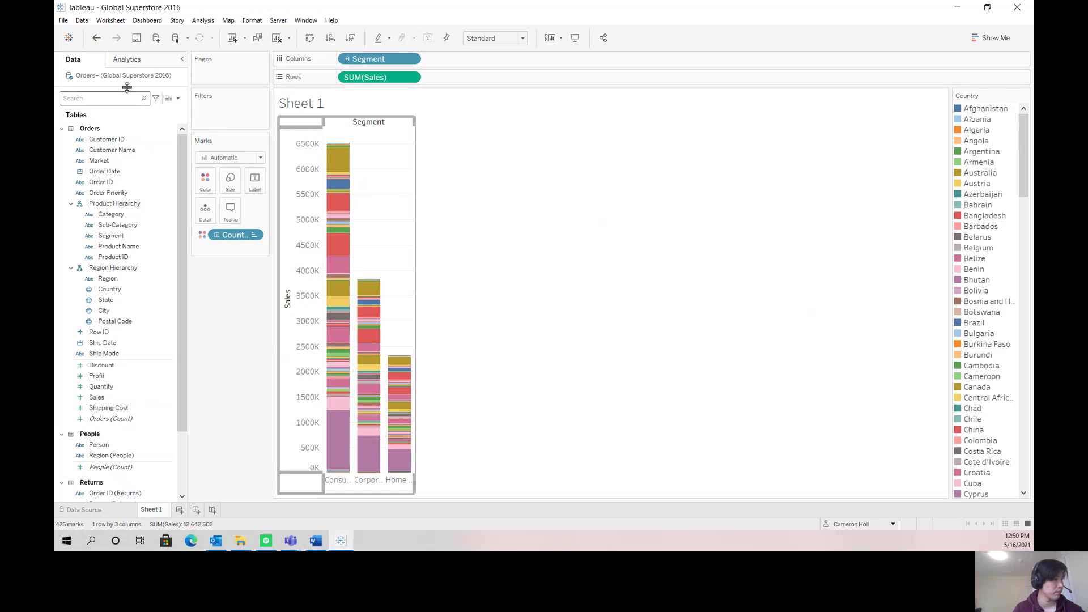
- Give the sheet's trend lines a dashed style and a yellow-green colour in the line formatting settings
{"action": "left_click", "coordinate": [252, 20]}
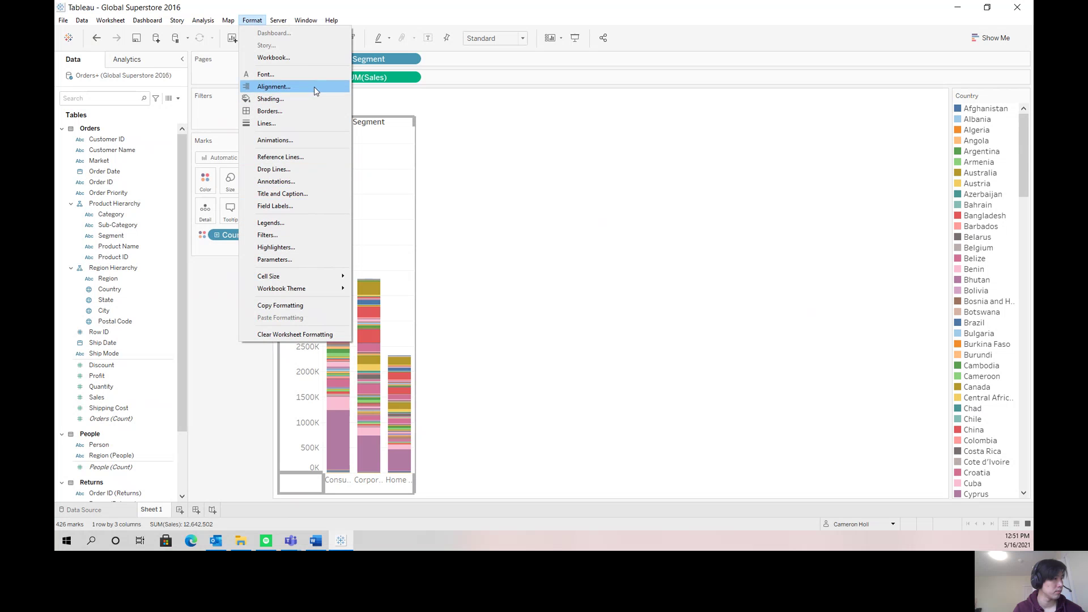
{"action": "left_click", "coordinate": [297, 123]}
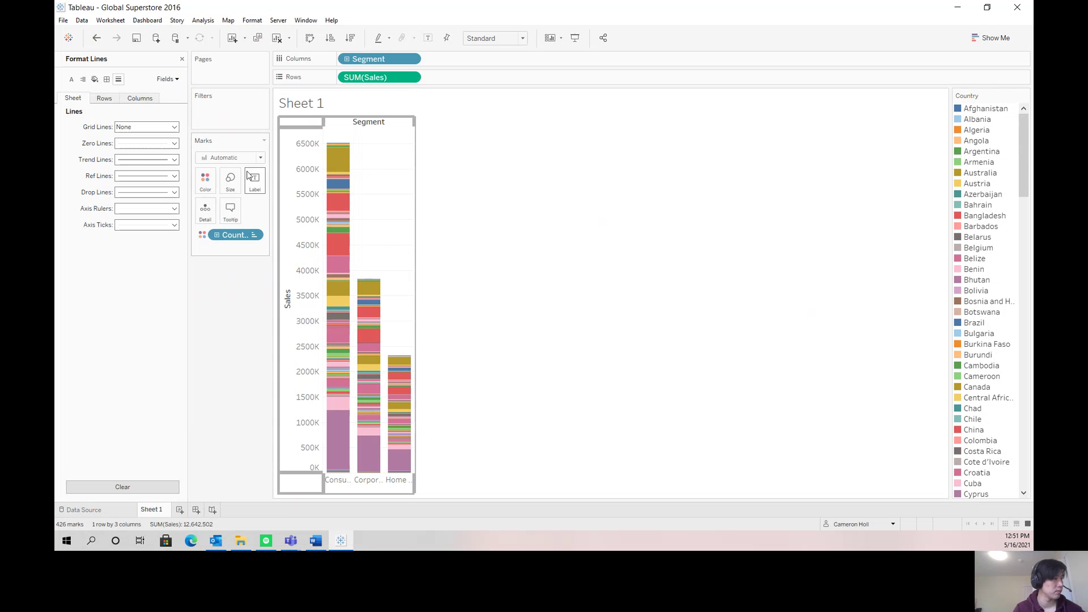
{"action": "left_click", "coordinate": [139, 159]}
{"action": "left_click", "coordinate": [160, 196]}
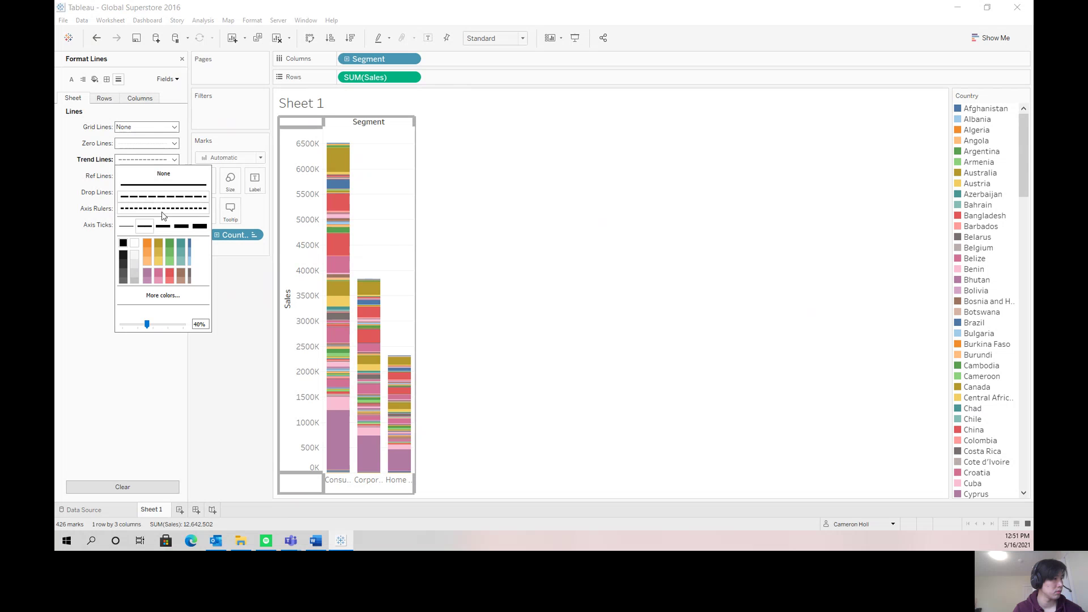
{"action": "left_click", "coordinate": [166, 248]}
- Set the sheet's grid lines to a solid teal line
{"action": "left_click", "coordinate": [158, 127]}
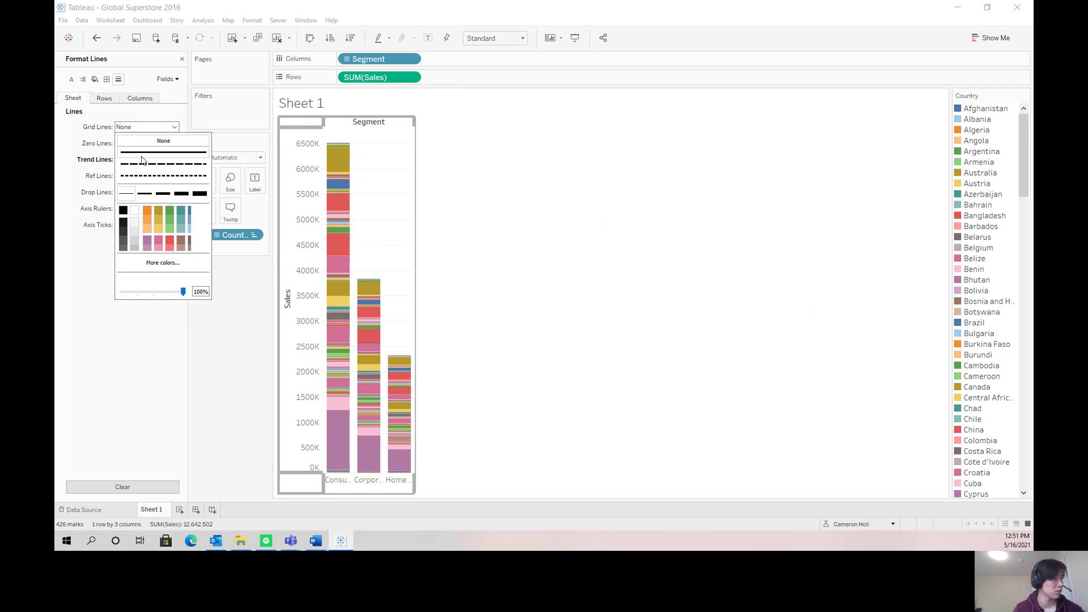
{"action": "left_click", "coordinate": [153, 176]}
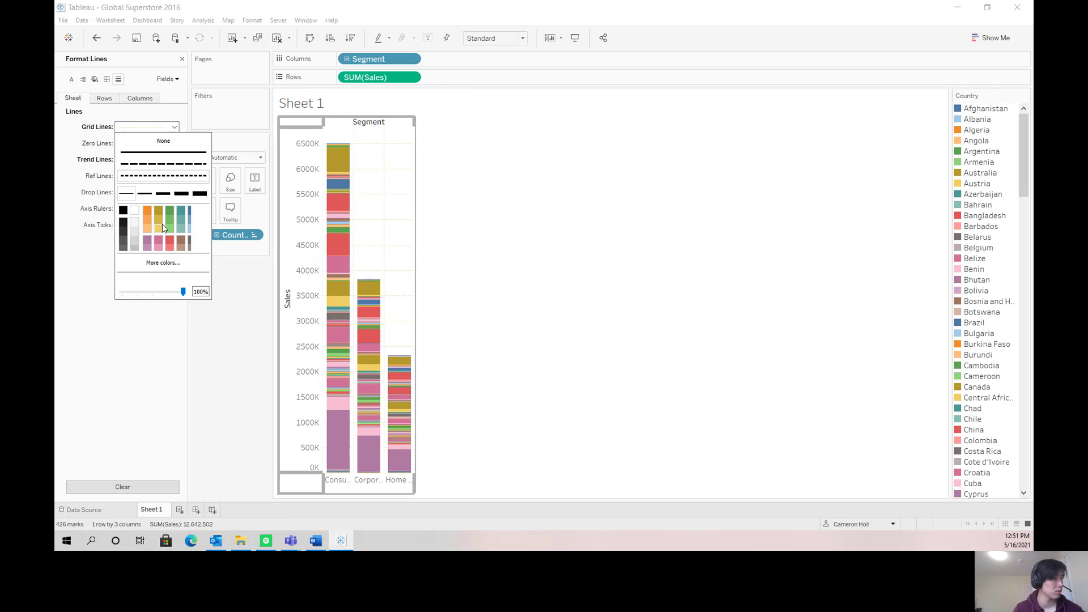
{"action": "left_click", "coordinate": [184, 214]}
{"action": "left_click", "coordinate": [163, 152]}
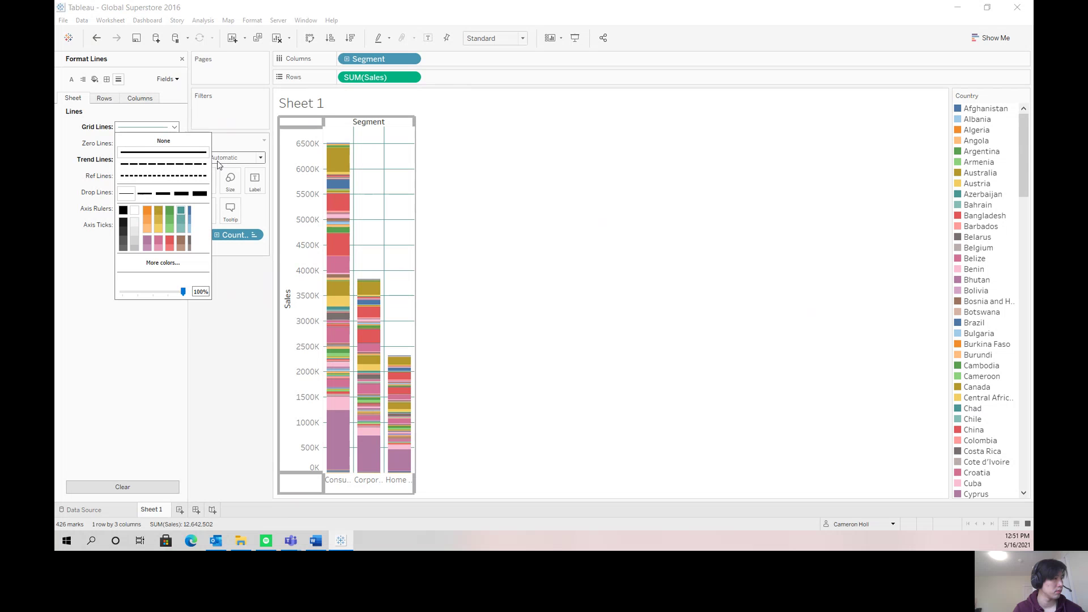
{"action": "left_click", "coordinate": [142, 342]}
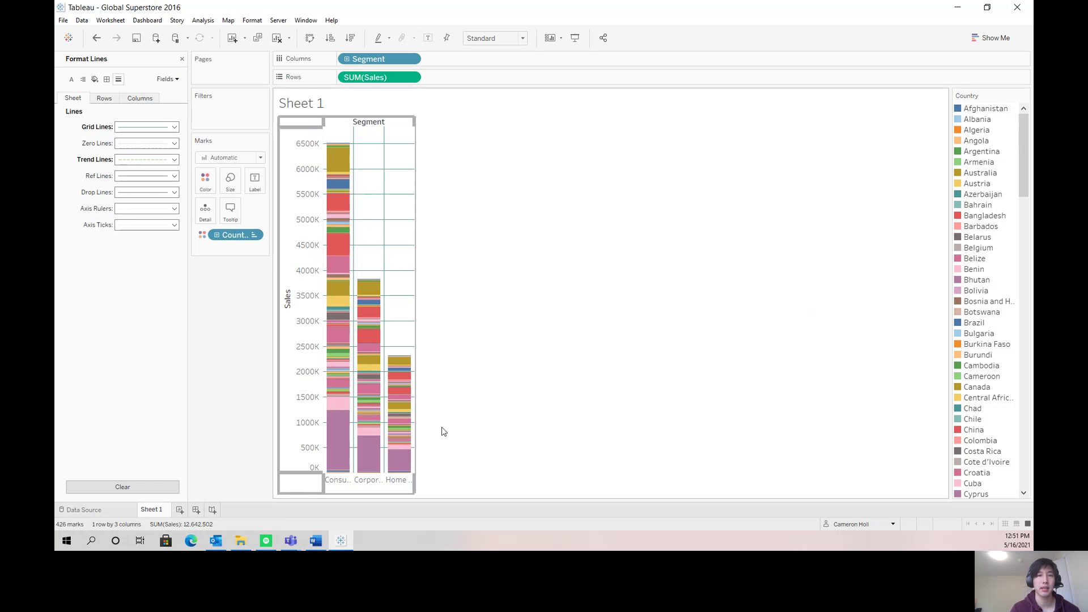
- Copy Sheet 1's formatting and paste it onto a new worksheet, Sheet 2
{"action": "right_click", "coordinate": [152, 517]}
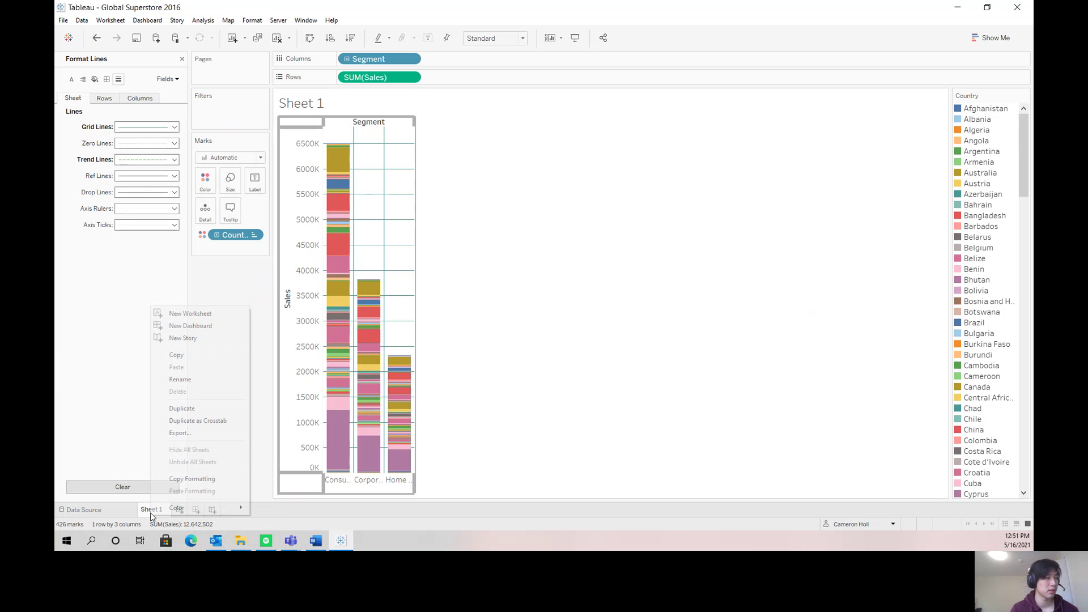
{"action": "left_click", "coordinate": [198, 479]}
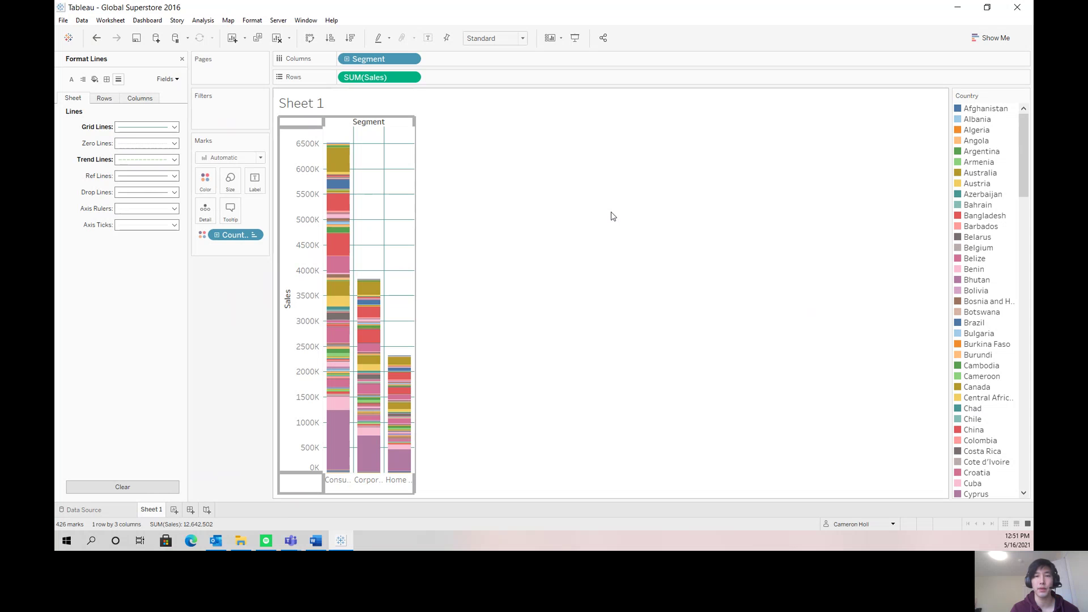
{"action": "left_click", "coordinate": [174, 511]}
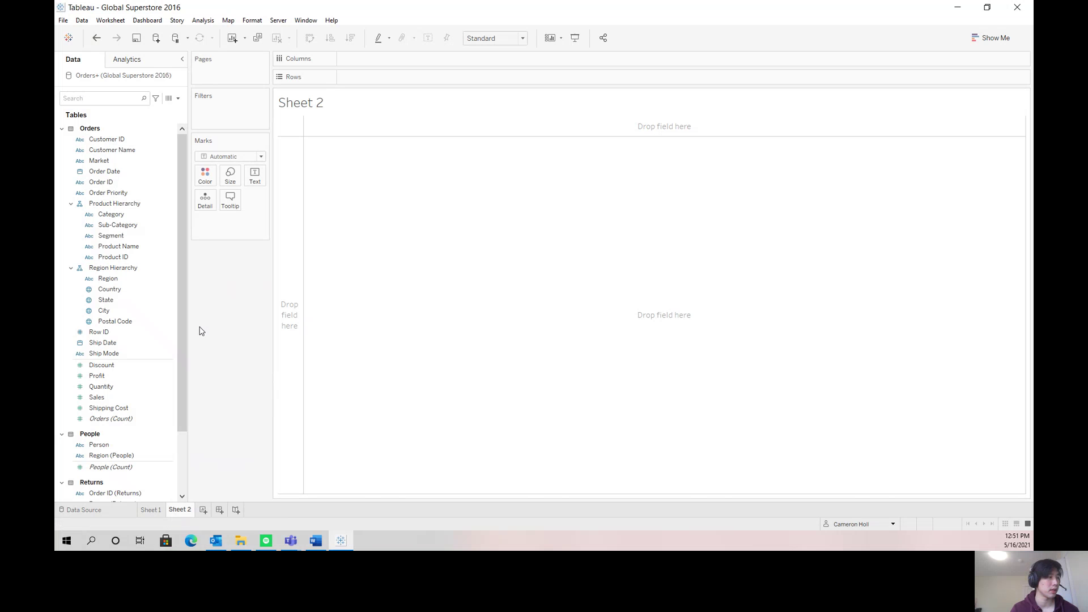
{"action": "right_click", "coordinate": [360, 281]}
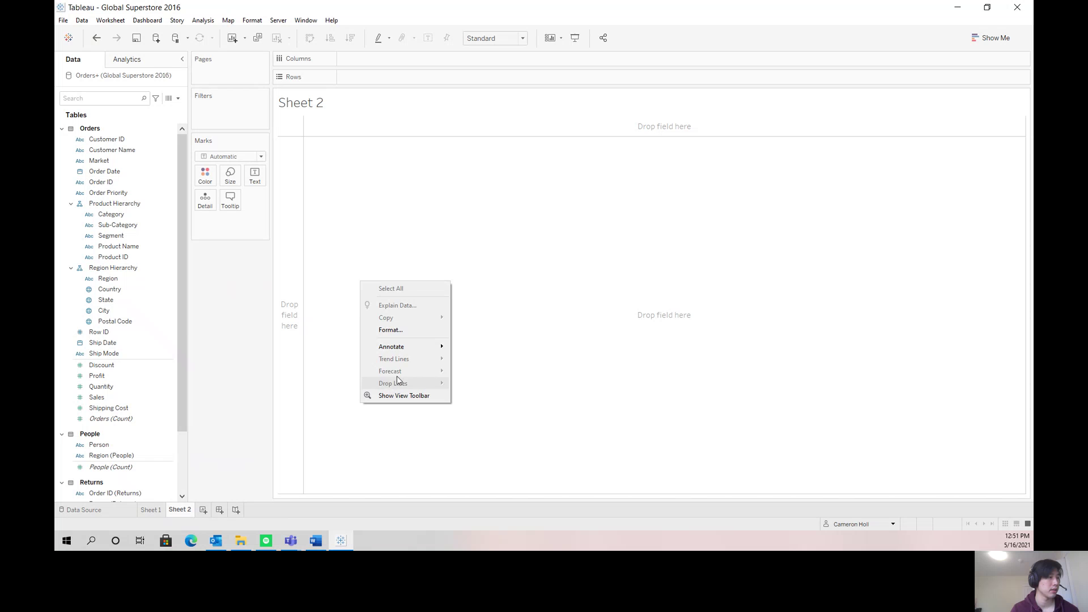
{"action": "right_click", "coordinate": [184, 512]}
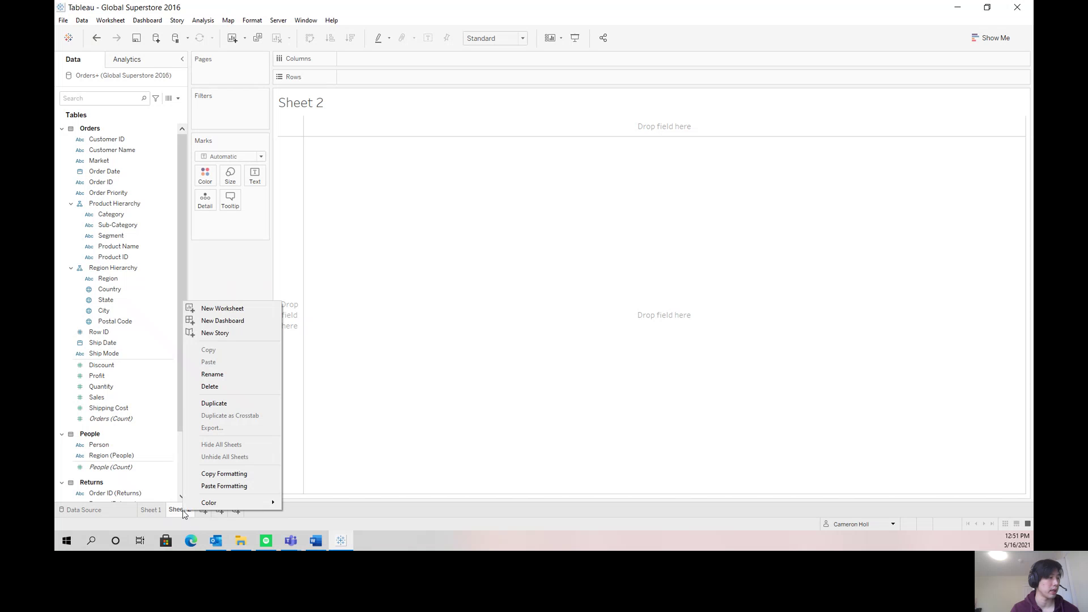
{"action": "left_click", "coordinate": [235, 486]}
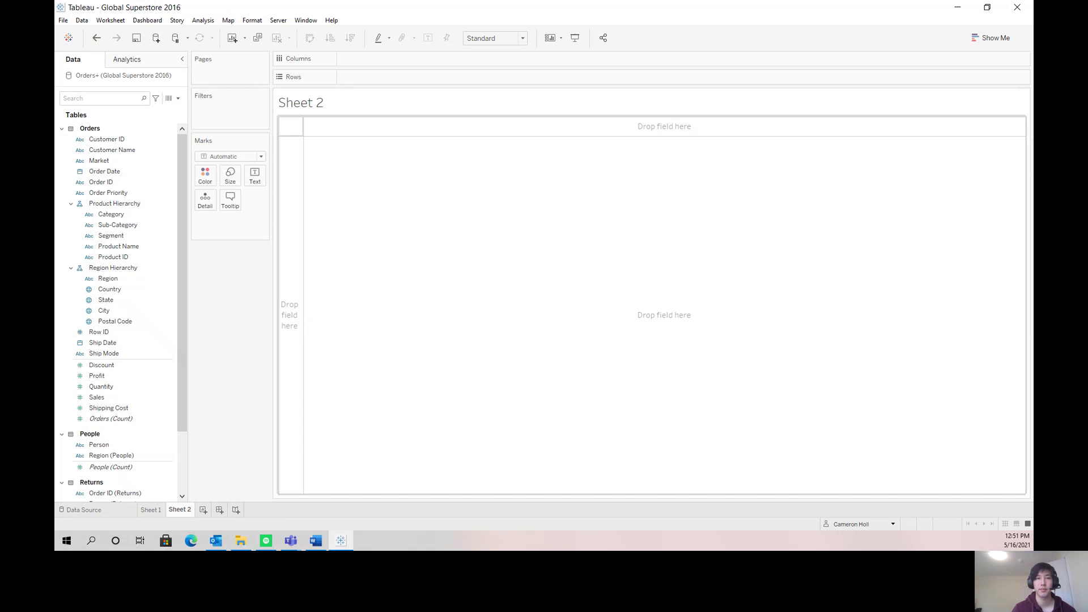
- Examine Sheet 2's border formatting and the workbook-level font and line settings, and close the formatting pane
{"action": "left_click", "coordinate": [252, 20]}
{"action": "left_click", "coordinate": [286, 111]}
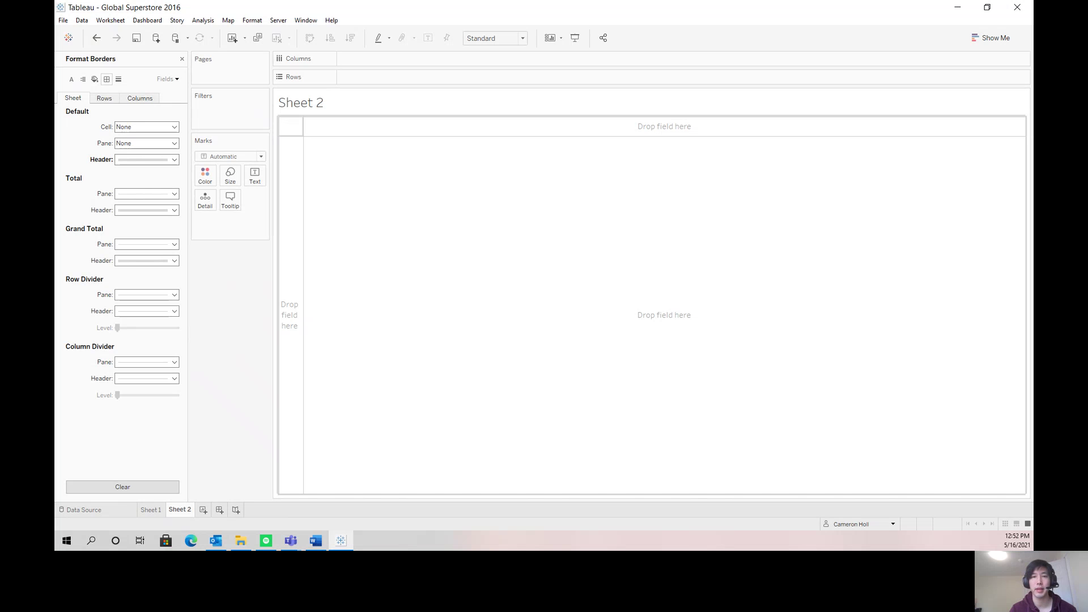
{"action": "left_click", "coordinate": [255, 21]}
{"action": "left_click", "coordinate": [298, 57]}
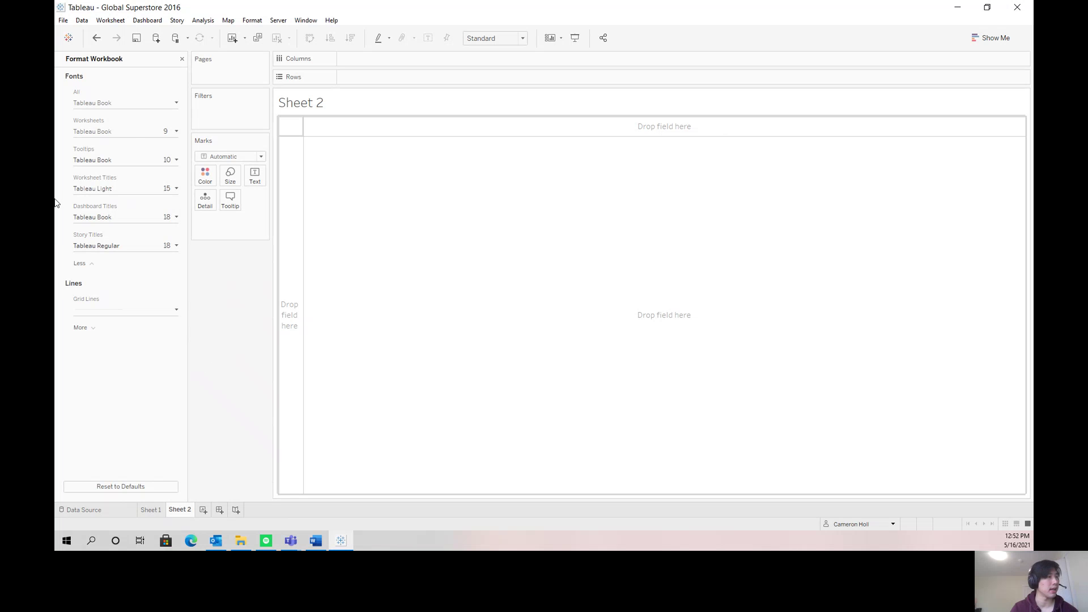
{"action": "left_click", "coordinate": [181, 59]}
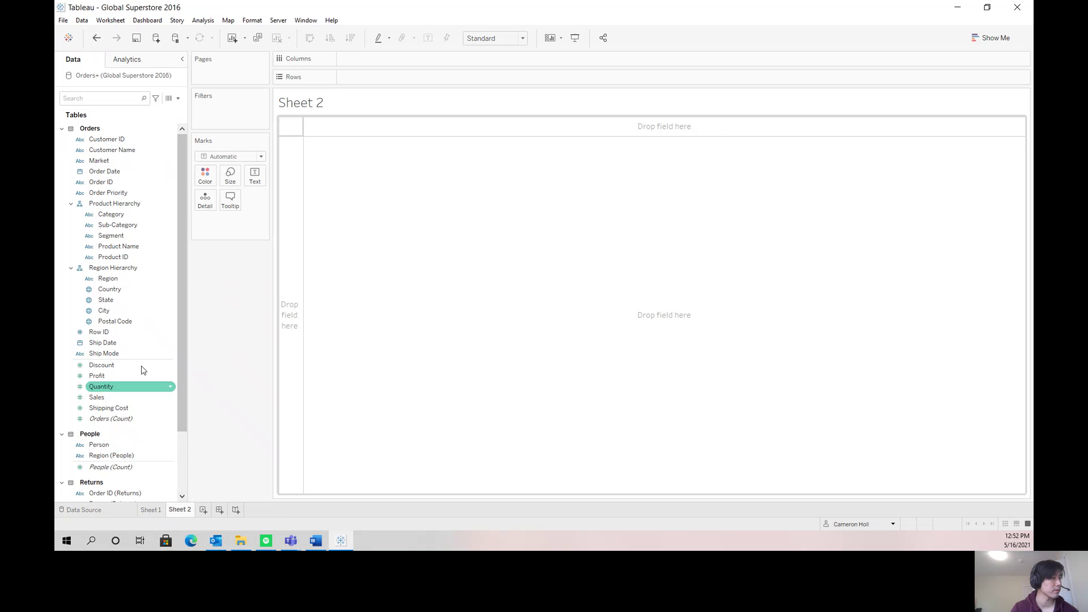
- Build a line chart on Sheet 2 of Sales by Order Date year, coloured by Category
{"action": "left_click", "coordinate": [104, 217]}
{"action": "left_click_drag", "start_coordinate": [105, 220], "coordinate": [205, 176]}
{"action": "left_click_drag", "start_coordinate": [116, 418], "coordinate": [366, 83]}
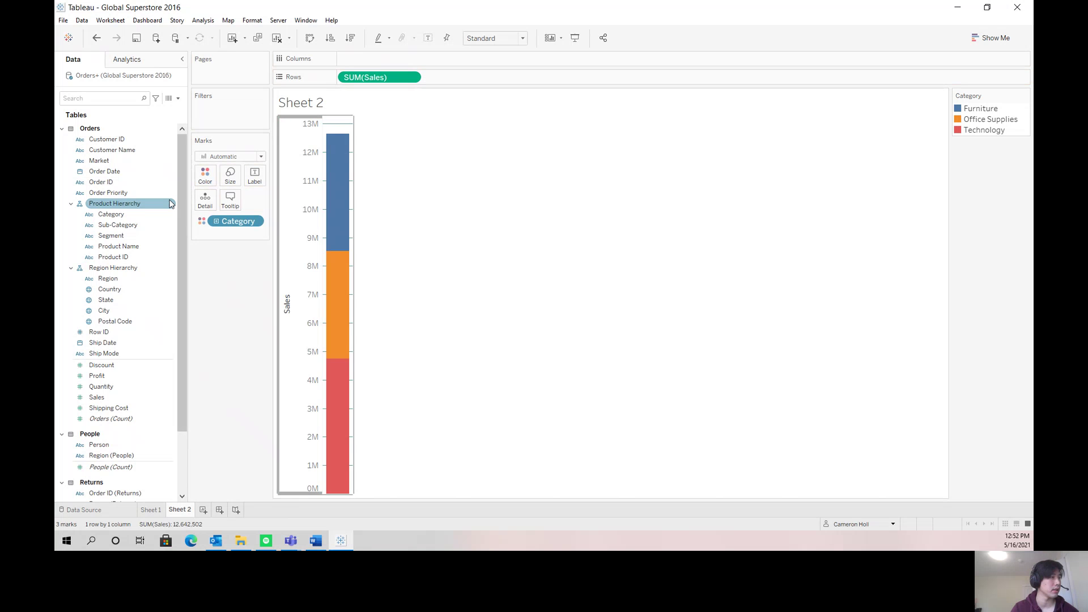
{"action": "left_click_drag", "start_coordinate": [105, 172], "coordinate": [366, 58]}
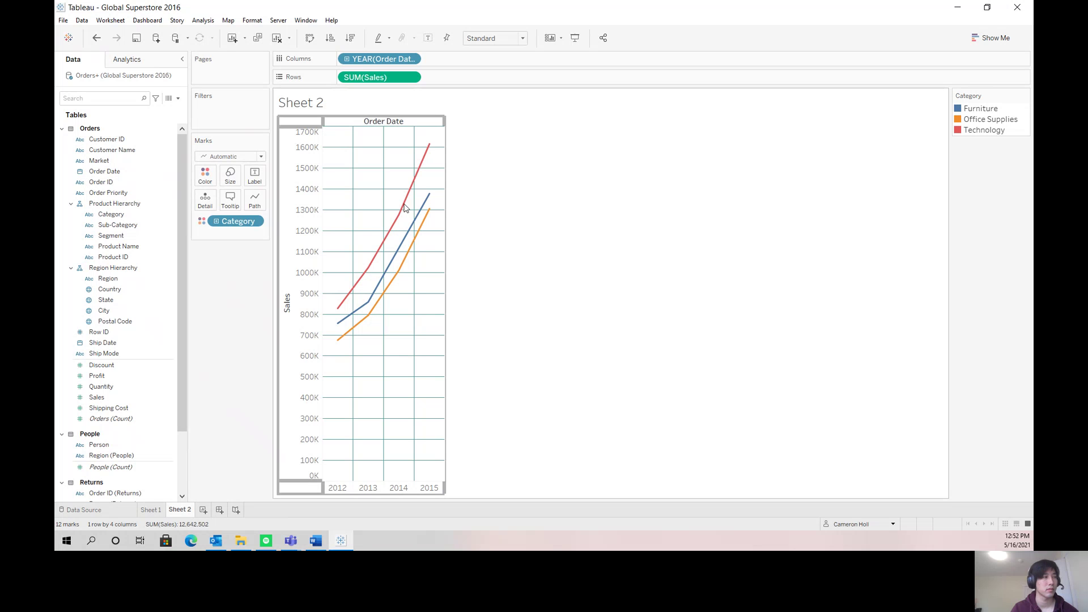
{"action": "left_click", "coordinate": [398, 215]}
{"action": "right_click", "coordinate": [396, 218]}
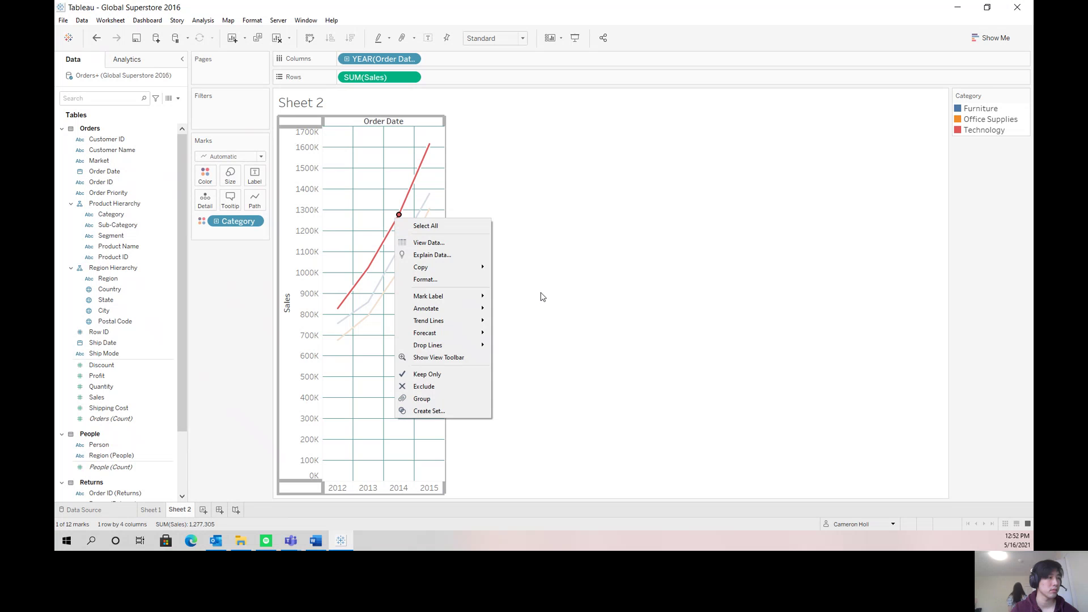
{"action": "left_click", "coordinate": [478, 282]}
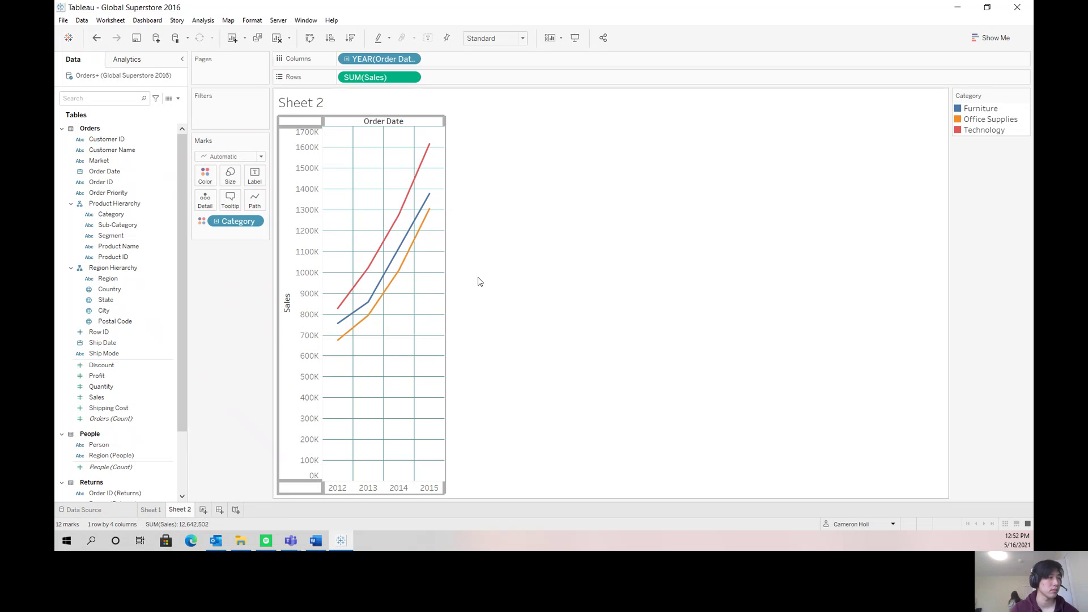
- Open the chart's tooltip for editing and move the Category line below the Year of Order Date line, preceded by a blank line
{"action": "left_click", "coordinate": [227, 201]}
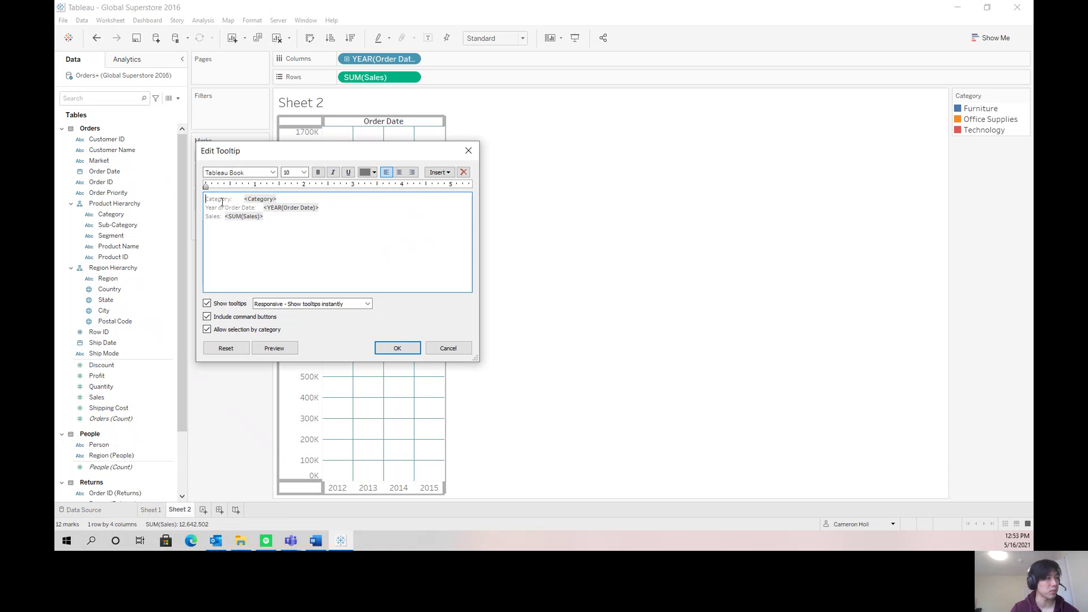
{"action": "left_click_drag", "start_coordinate": [309, 201], "coordinate": [182, 181]}
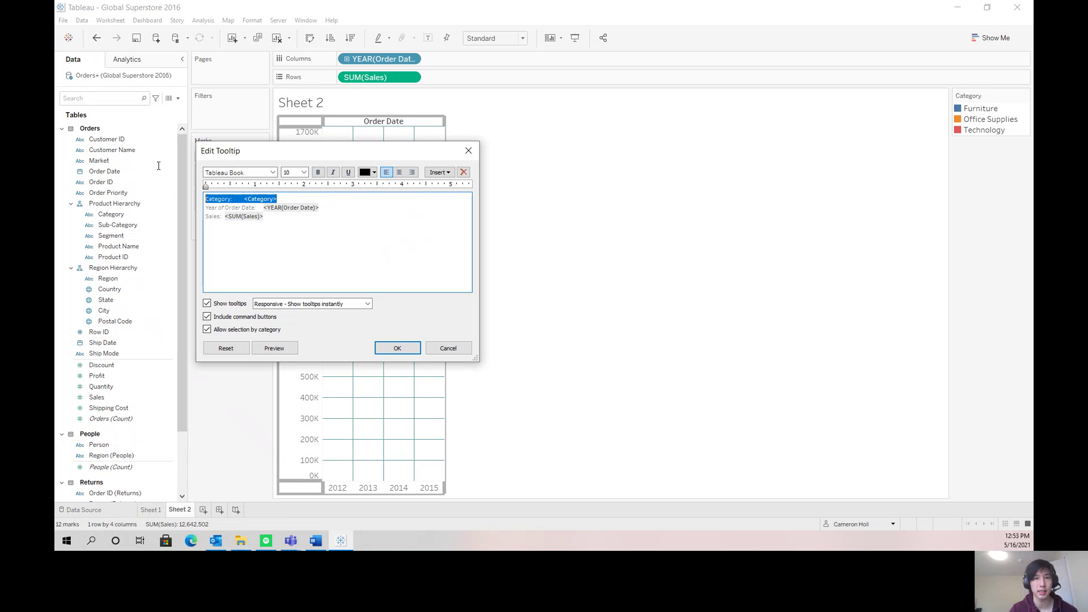
{"action": "key", "text": "BackSpace"}
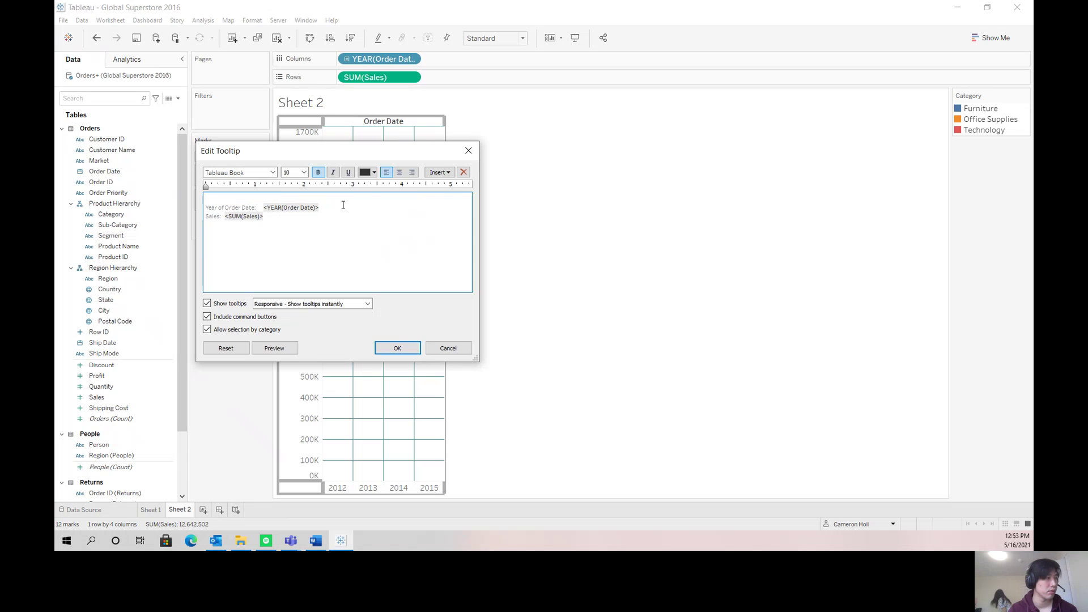
{"action": "key", "text": "Return"}
{"action": "key", "text": "Return"}
{"action": "key", "text": "ctrl+v"}
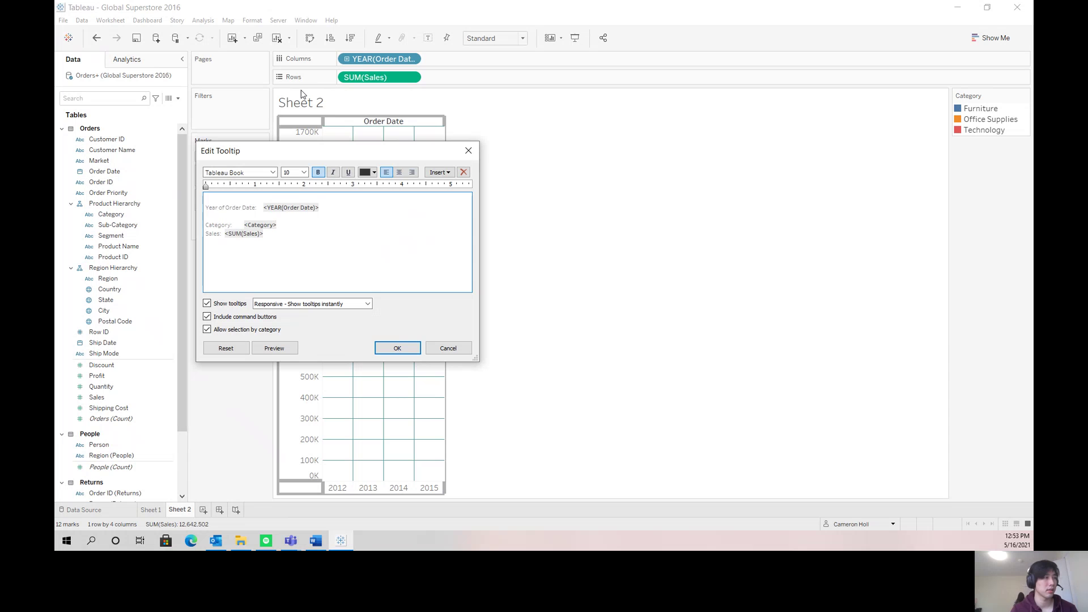
- Write "In <QUARTER(ORder Date)> of <YEAR(Order Date)>, <" as the tooltip's first line
{"action": "key", "text": "Up"}
{"action": "key", "text": "Up"}
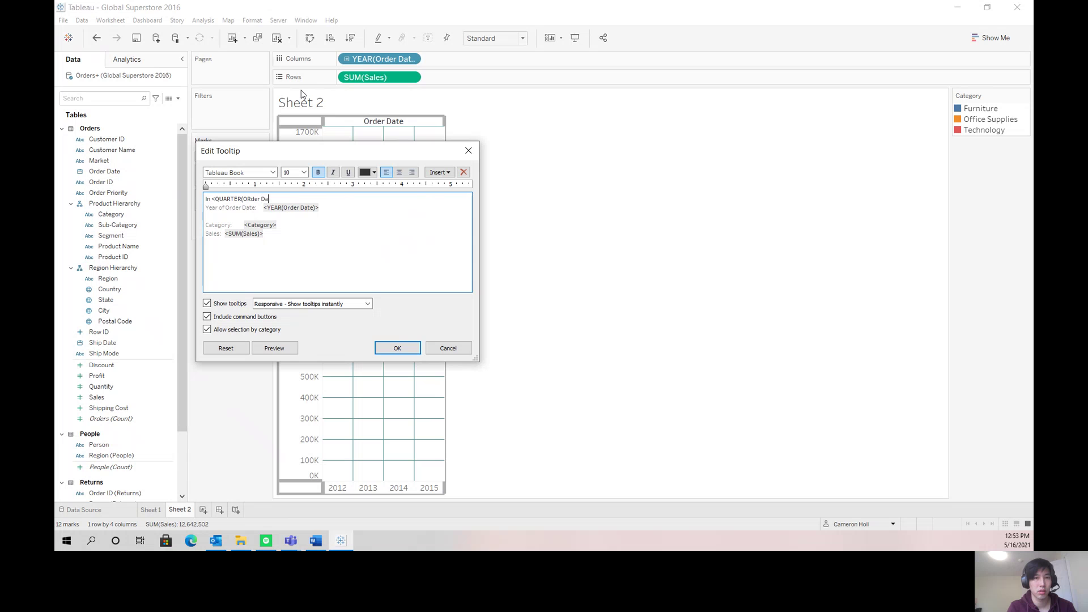
{"action": "type", "text": "> of <"}
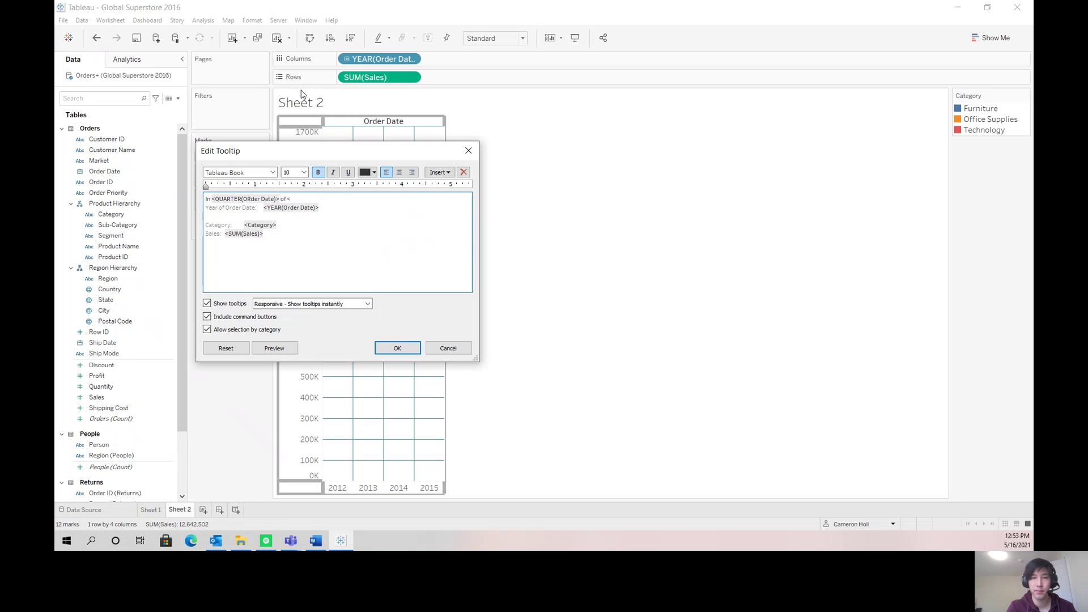
{"action": "type", "text": "RDE"}
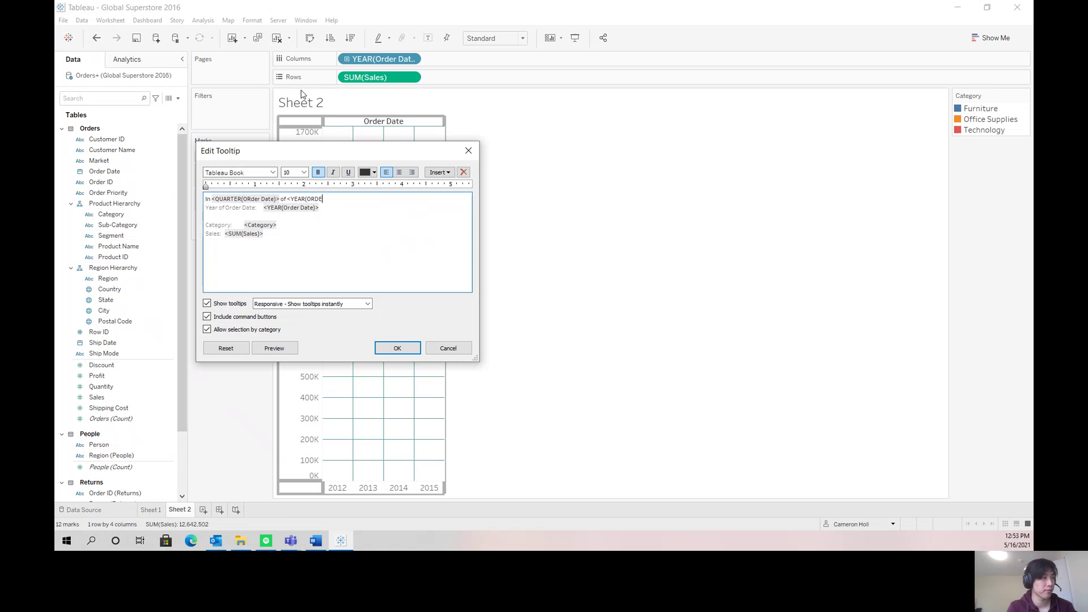
{"action": "key", "text": "BackSpace"}
{"action": "key", "text": "BackSpace"}
{"action": "type", "text": "der Date"}
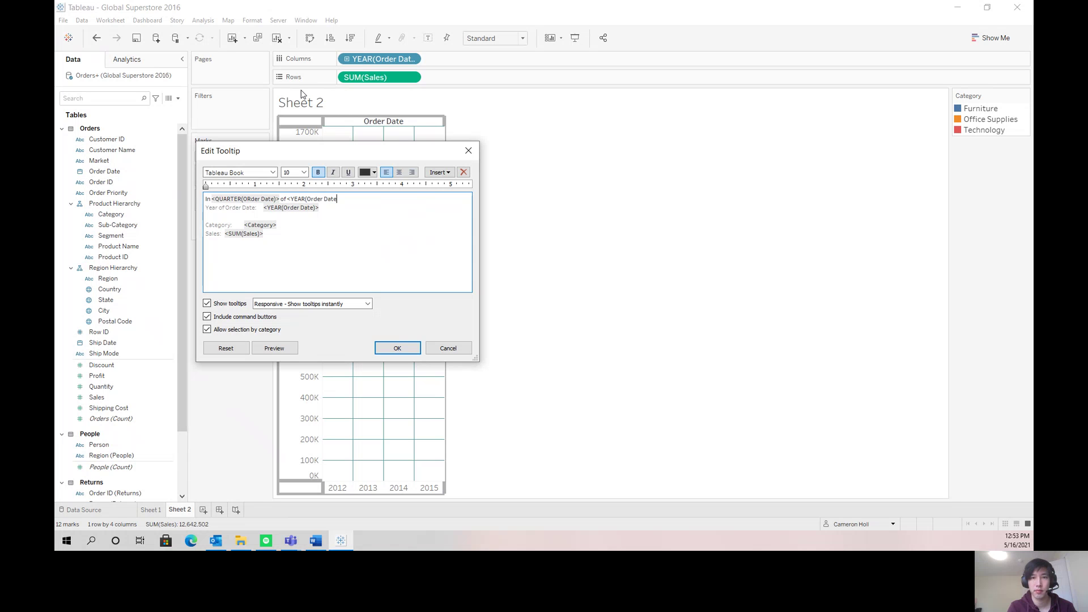
{"action": "type", "text": ")>, <"}
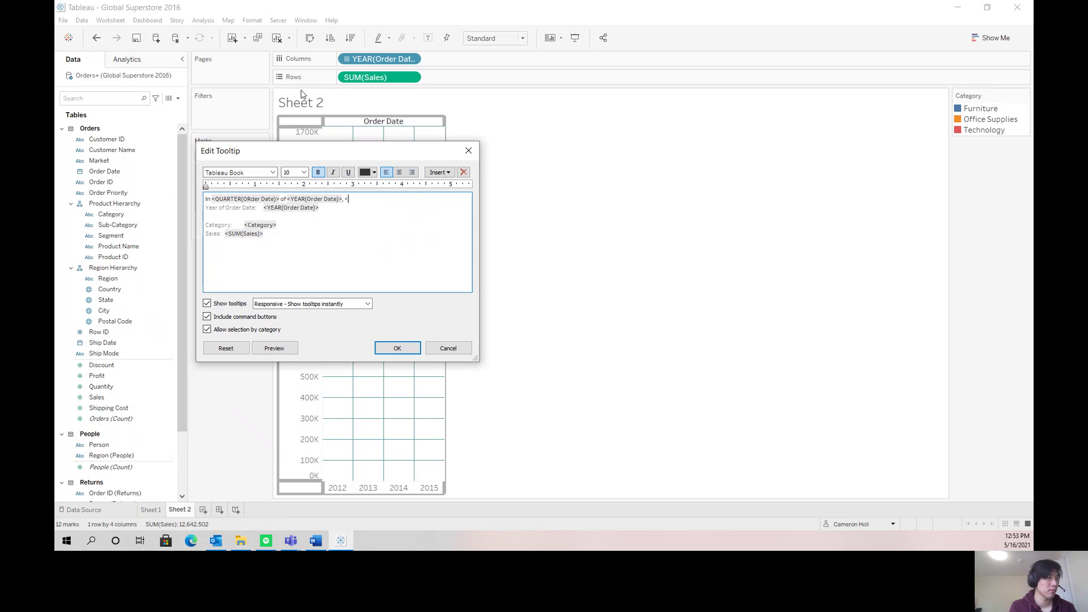
- Replace the tooltip's Year of Order Date and Category lines with "<Category> sales were"
{"action": "left_click_drag", "start_coordinate": [277, 225], "coordinate": [196, 209]}
{"action": "type", "text": "<Category> sal"}
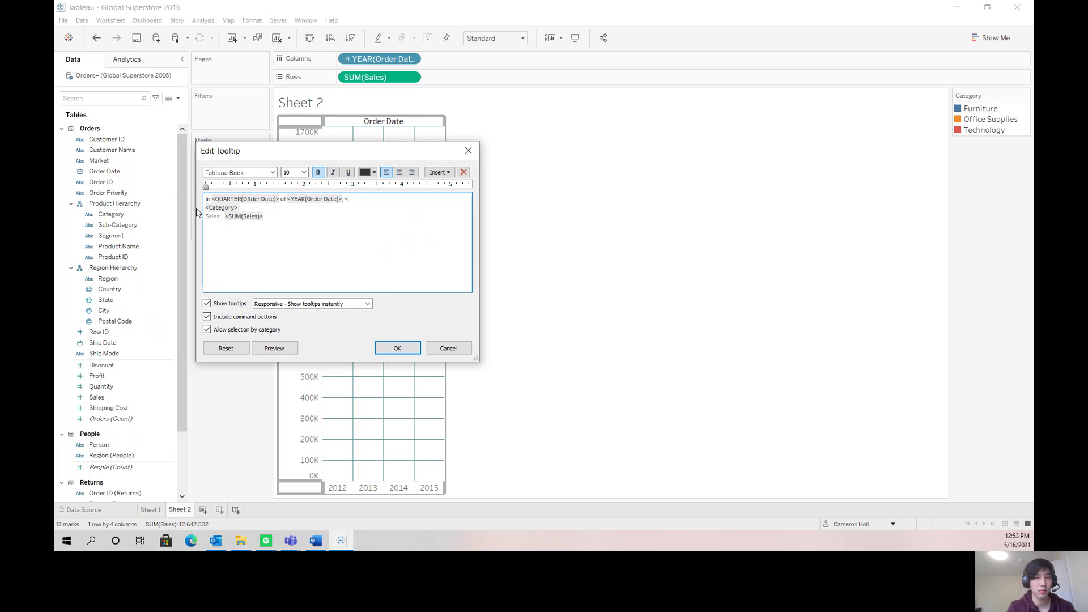
{"action": "type", "text": "es were"}
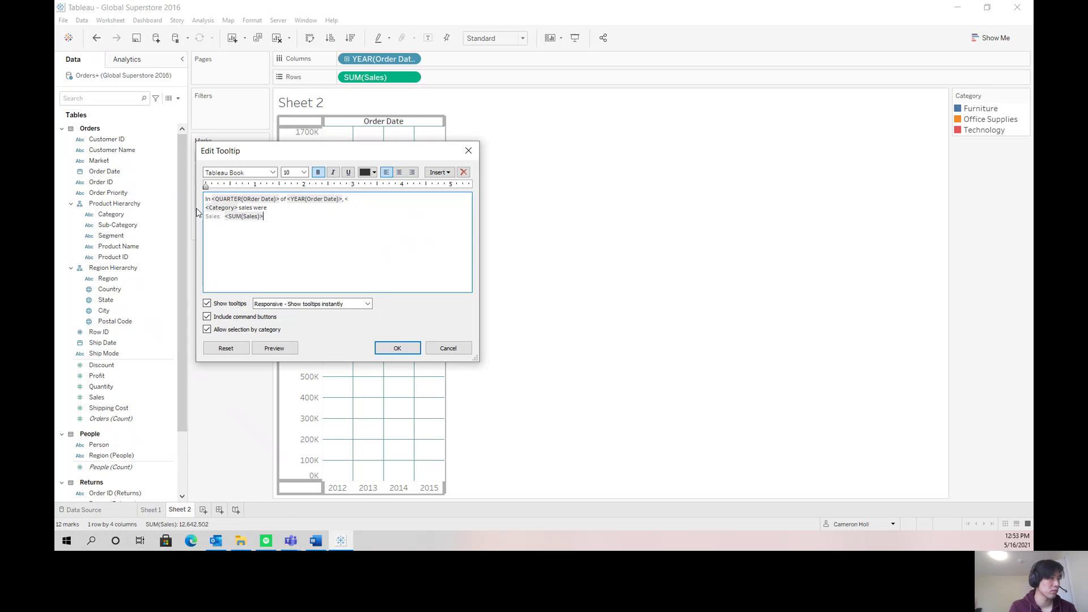
- Remove the "Sales:" label, join <SUM(Sales)> to the end of the "<Category> sales were" line, and apply the tooltip
{"action": "key", "text": "Down"}
{"action": "key", "text": "shift+Left"}
{"action": "key", "text": "BackSpace"}
{"action": "type", "text": "S"}
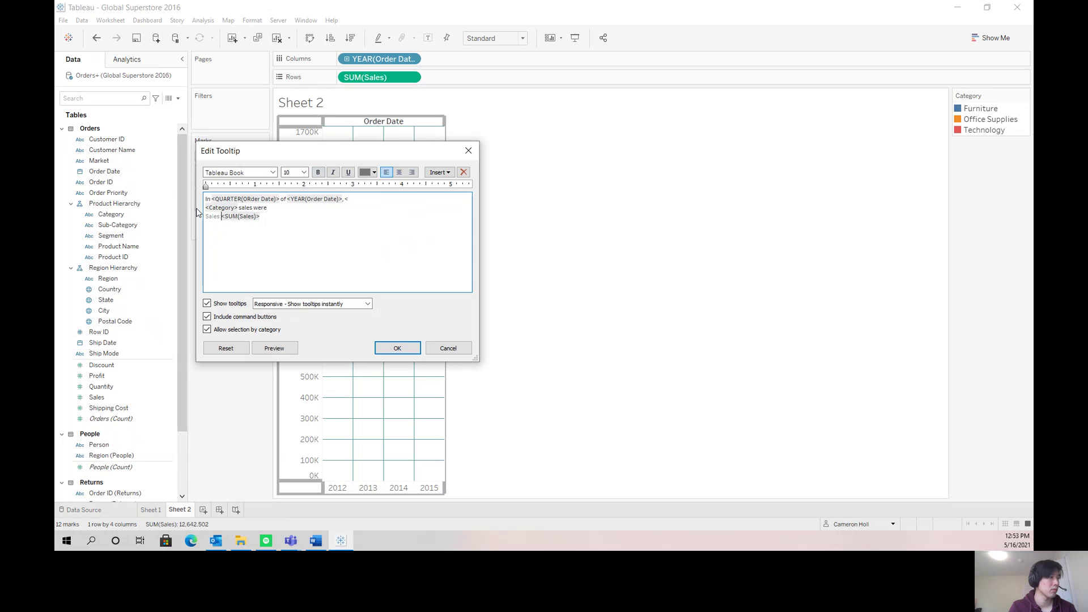
{"action": "key", "text": "BackSpace"}
{"action": "key", "text": "BackSpace"}
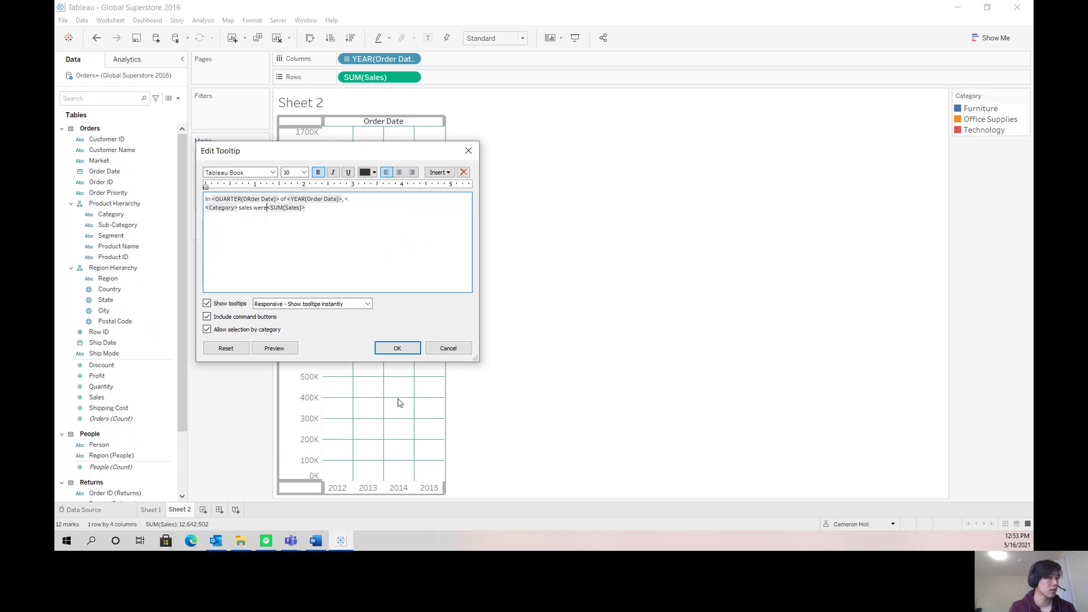
{"action": "left_click", "coordinate": [399, 347]}
- Correct the quarter field in the tooltip's first line to <QUARTER(Order Date)> and apply the tooltip
{"action": "mouse_move", "coordinate": [385, 236]}
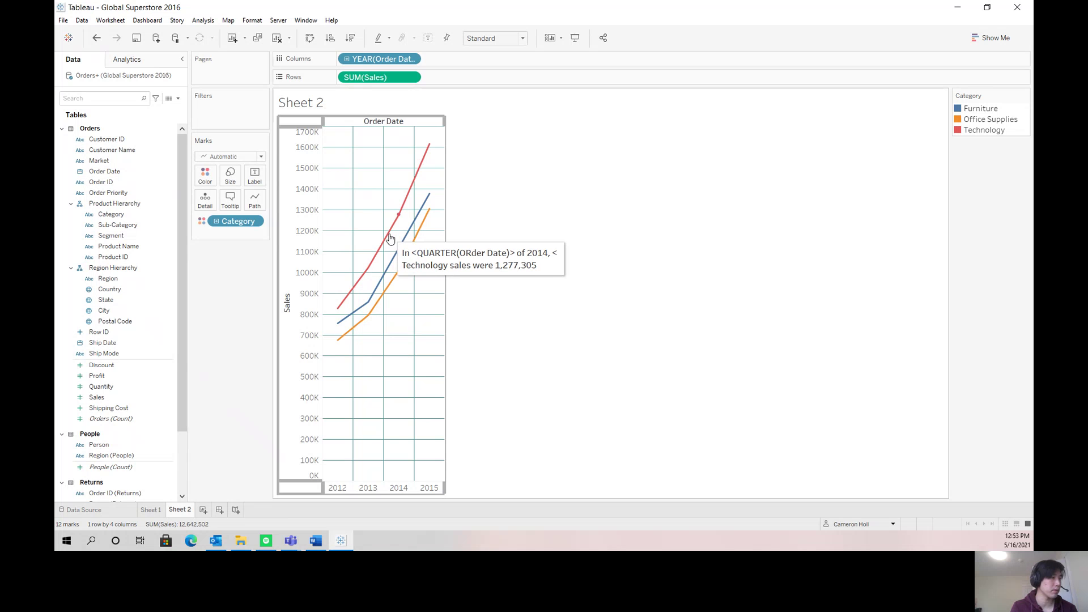
{"action": "left_click", "coordinate": [230, 200]}
{"action": "left_click", "coordinate": [251, 197]}
{"action": "right_click", "coordinate": [251, 197]}
{"action": "left_click", "coordinate": [231, 197]}
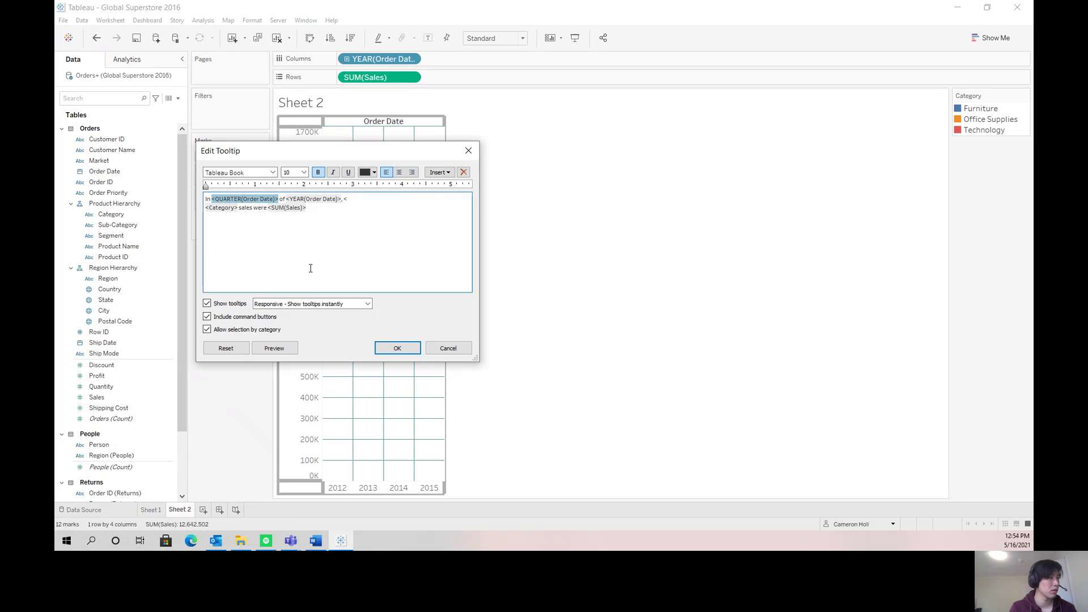
{"action": "left_click", "coordinate": [396, 347]}
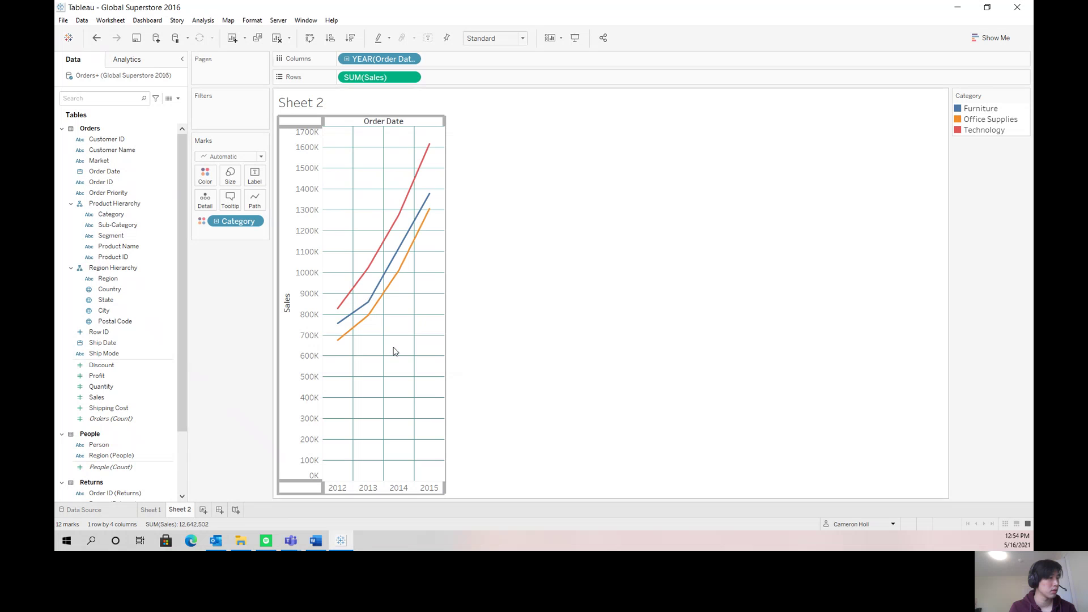
- Expand the YEAR(Order Date) field on Columns to add the quarter level to the line chart
{"action": "mouse_move", "coordinate": [375, 261]}
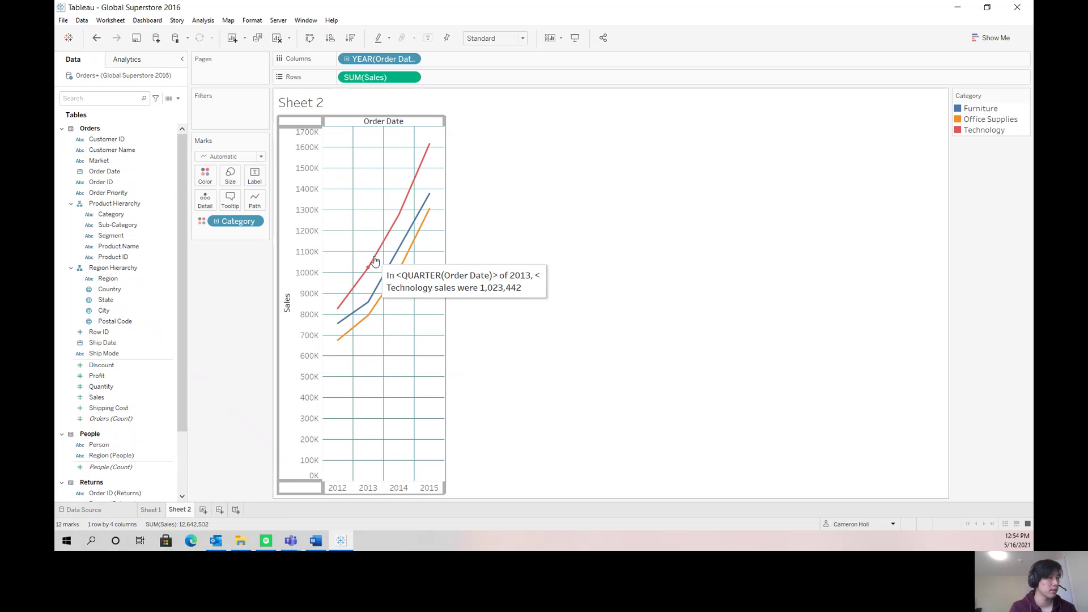
{"action": "left_click", "coordinate": [346, 59]}
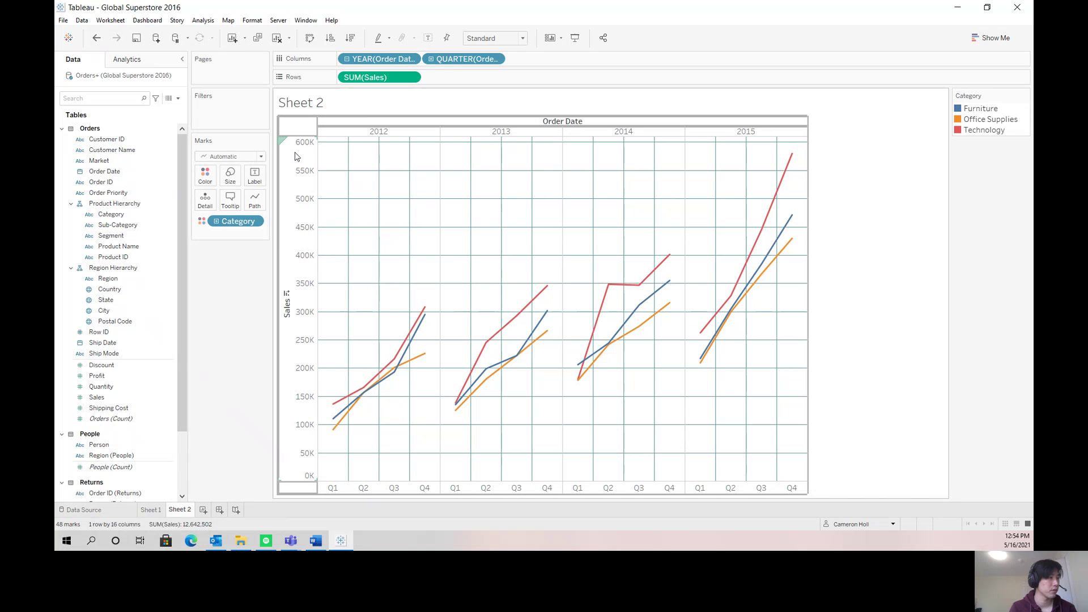
- Add a "$" directly before <SUM(Sales)> in the tooltip, apply it, and check the tooltip on the chart's marks
{"action": "left_click", "coordinate": [231, 201]}
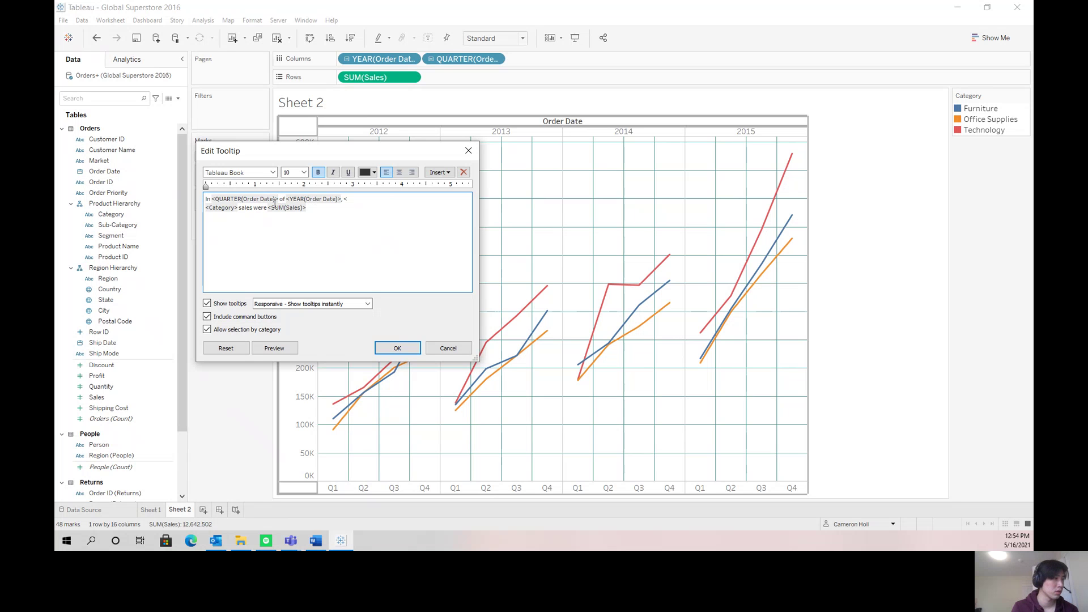
{"action": "double_click", "coordinate": [340, 198]}
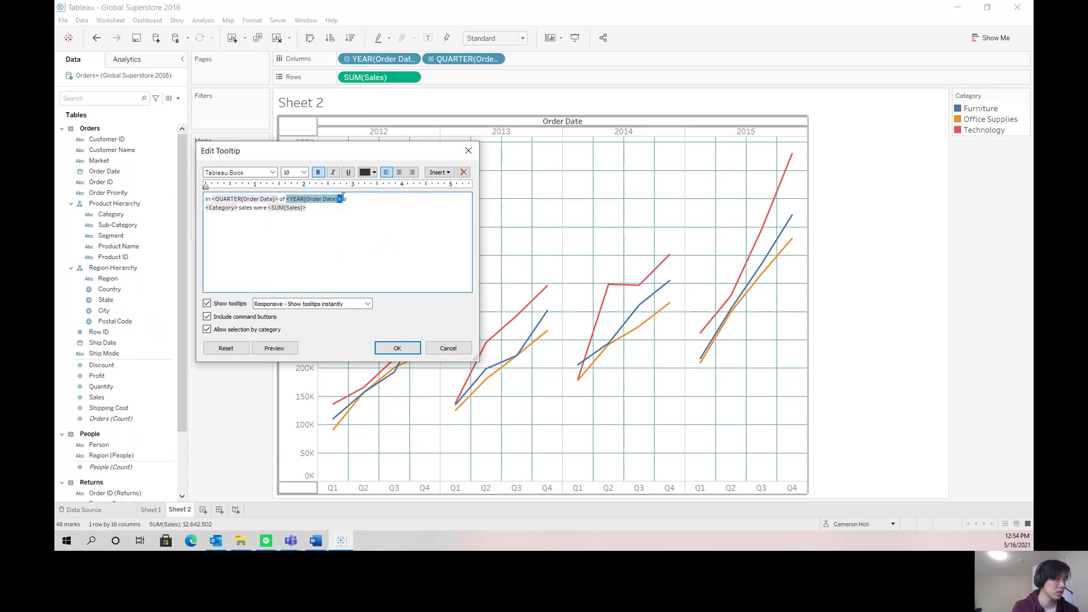
{"action": "left_click_drag", "start_coordinate": [343, 200], "coordinate": [287, 199]}
{"action": "double_click", "coordinate": [276, 199]}
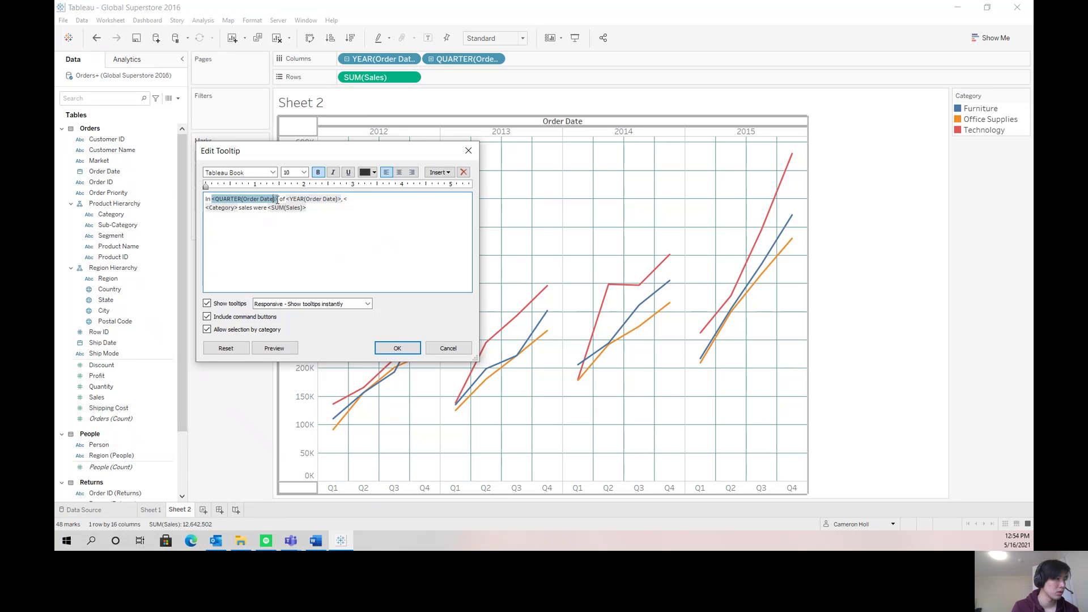
{"action": "left_click", "coordinate": [341, 199]}
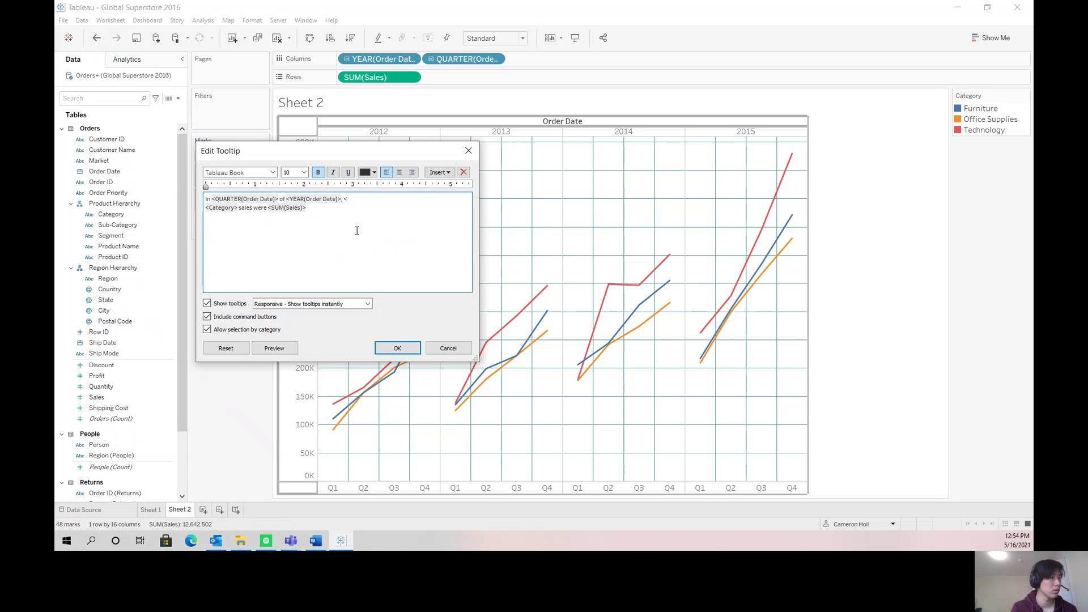
{"action": "type", "text": ","}
{"action": "left_click", "coordinate": [265, 207]}
{"action": "key", "text": "shift+End"}
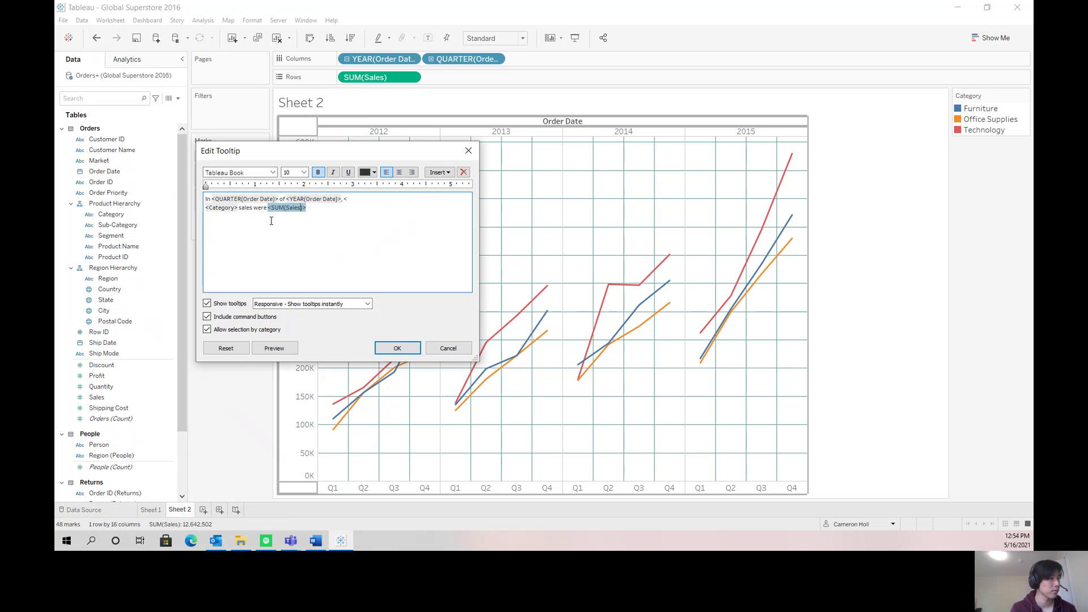
{"action": "key", "text": "Left"}
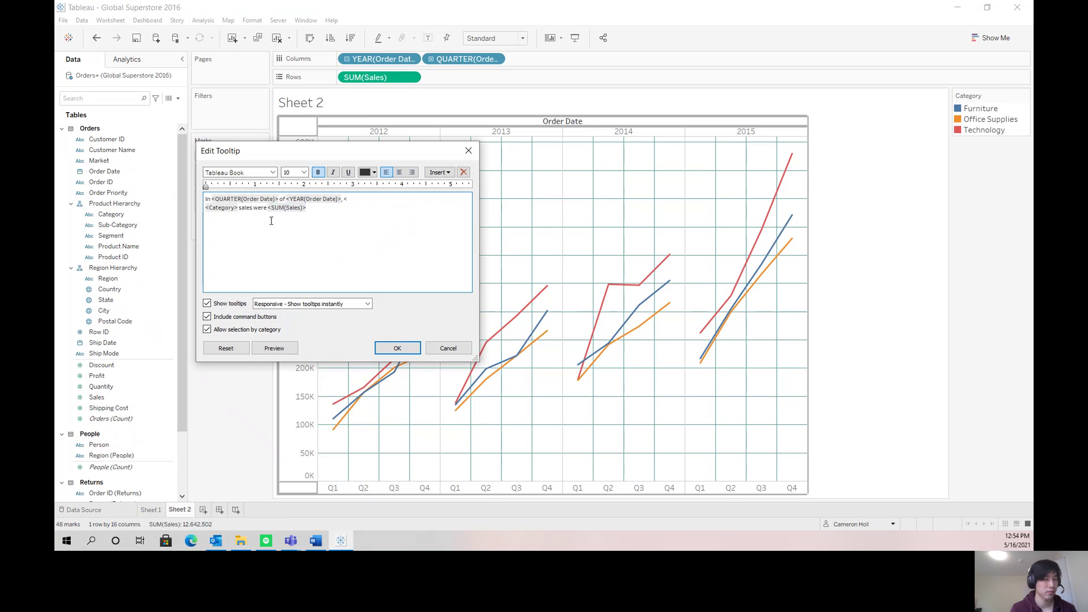
{"action": "type", "text": "$"}
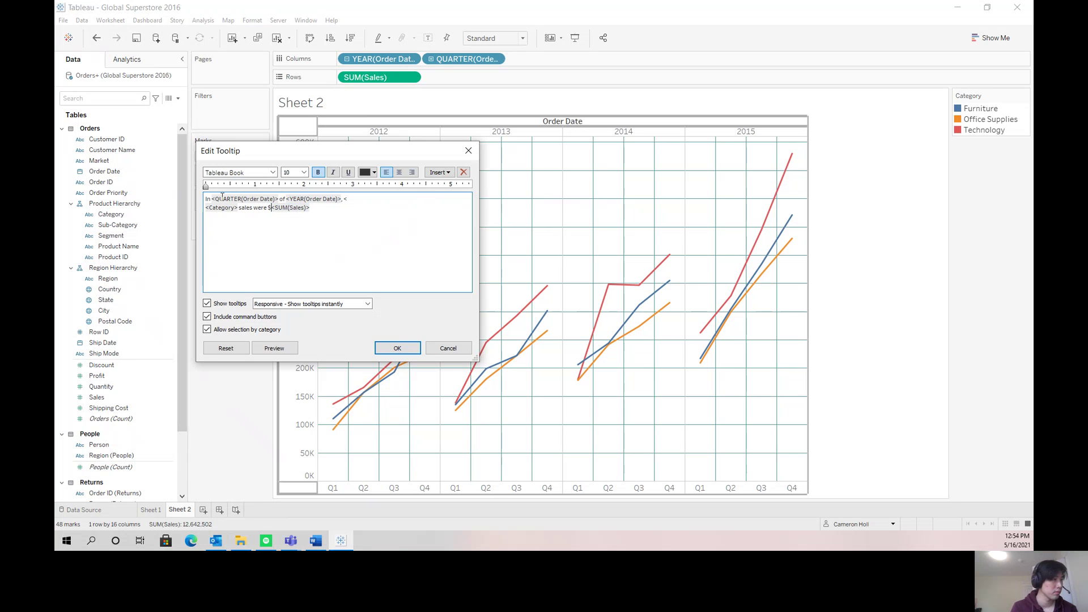
{"action": "double_click", "coordinate": [218, 199]}
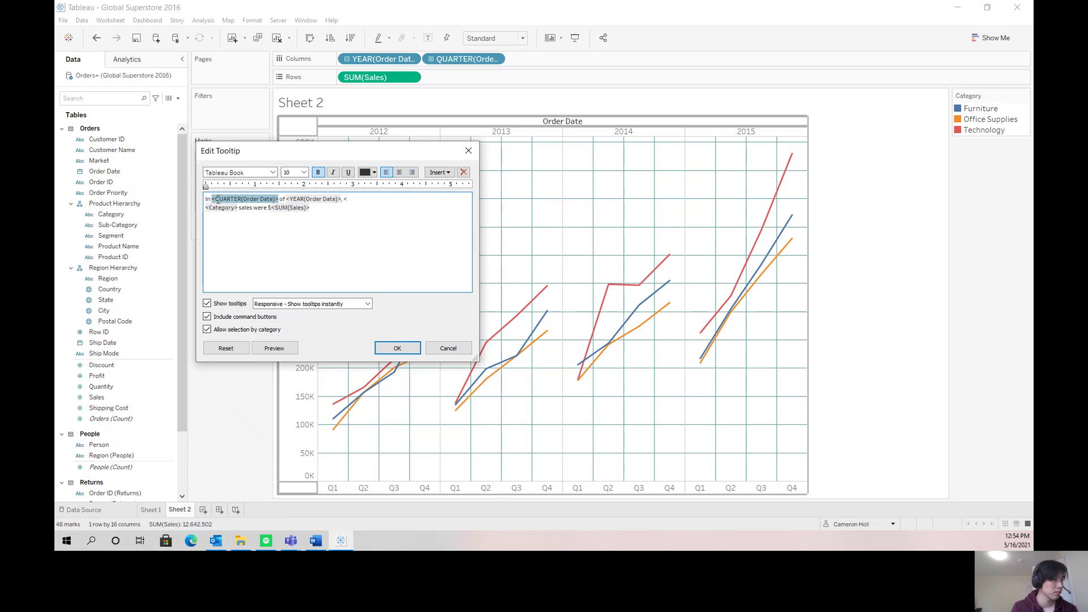
{"action": "left_click", "coordinate": [389, 347]}
{"action": "mouse_move", "coordinate": [395, 361]}
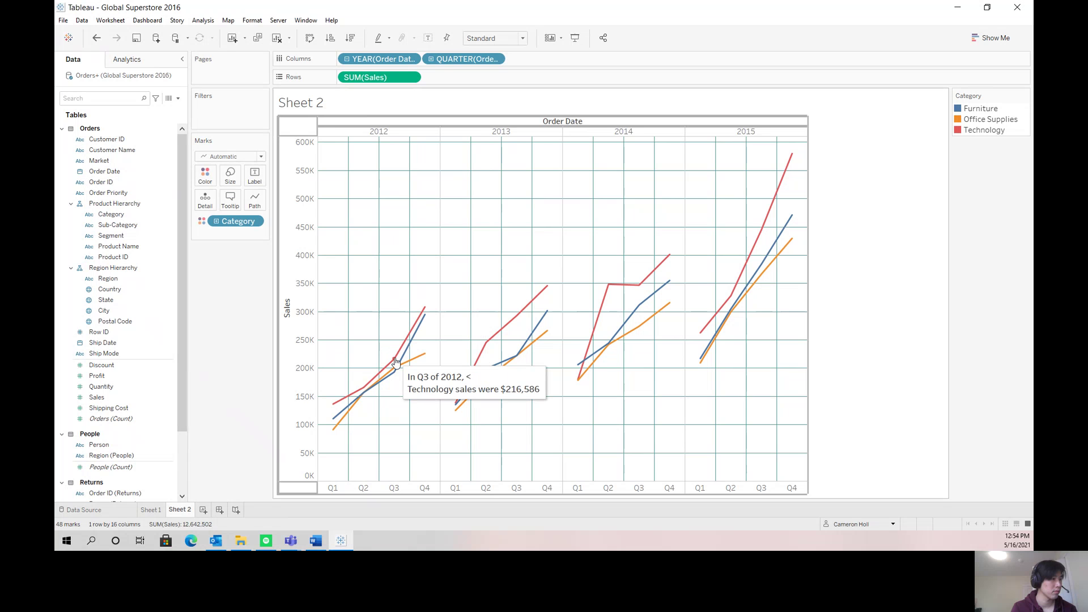
{"action": "mouse_move", "coordinate": [614, 297]}
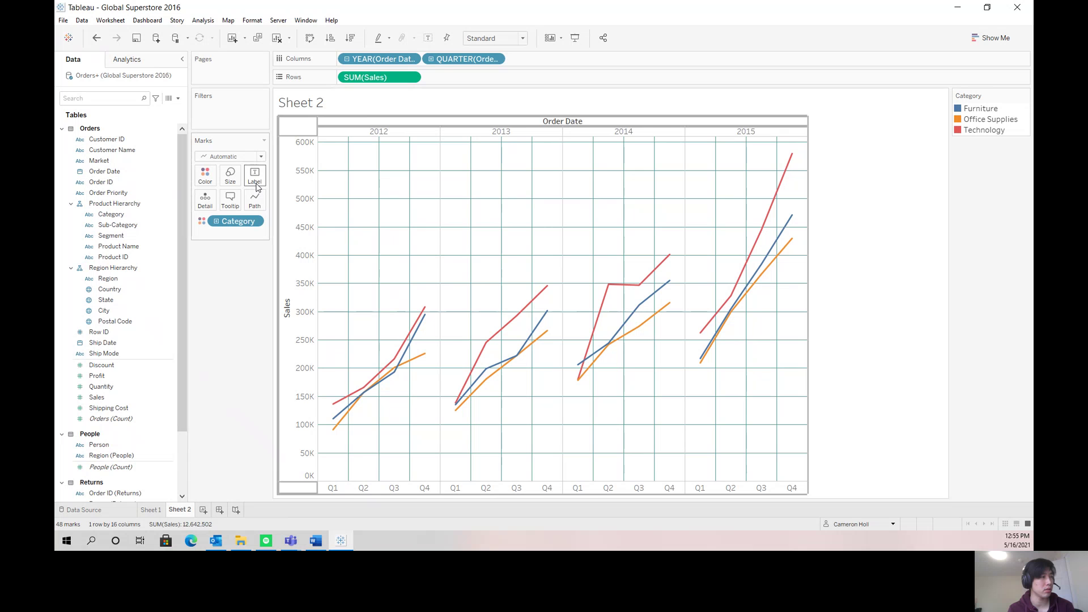
- Make "$<SUM(Sales)>" bold in the tooltip, apply the change, and check it on the chart's marks
{"action": "left_click", "coordinate": [230, 203]}
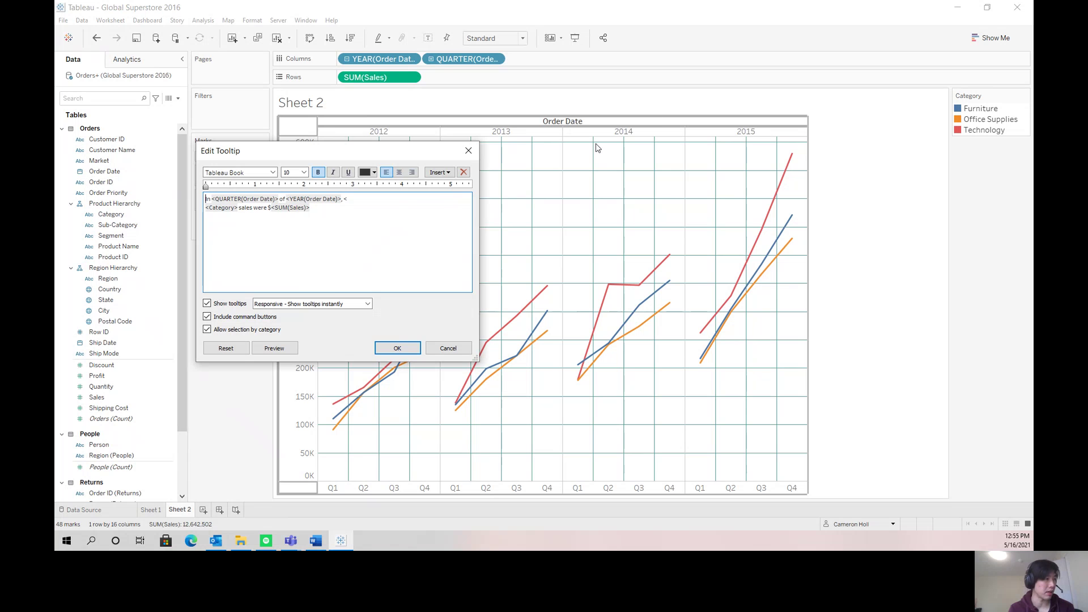
{"action": "right_click", "coordinate": [333, 242]}
{"action": "left_click", "coordinate": [335, 225]}
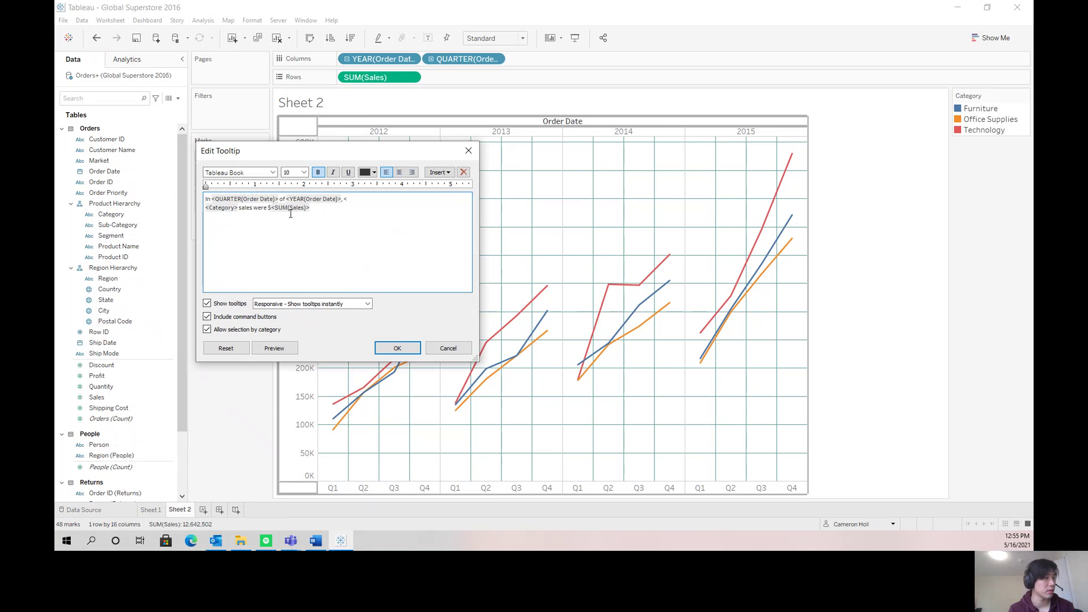
{"action": "left_click_drag", "start_coordinate": [309, 216], "coordinate": [268, 209]}
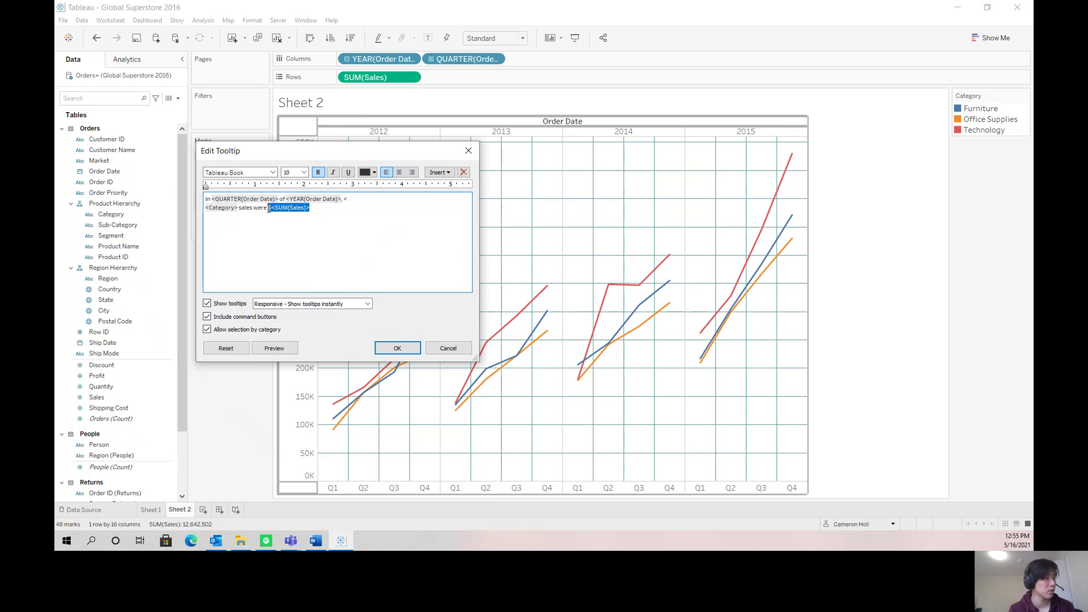
{"action": "left_click", "coordinate": [272, 172]}
{"action": "left_click", "coordinate": [258, 190]}
{"action": "left_click", "coordinate": [304, 172]}
{"action": "left_click", "coordinate": [292, 208]}
{"action": "left_click", "coordinate": [407, 352]}
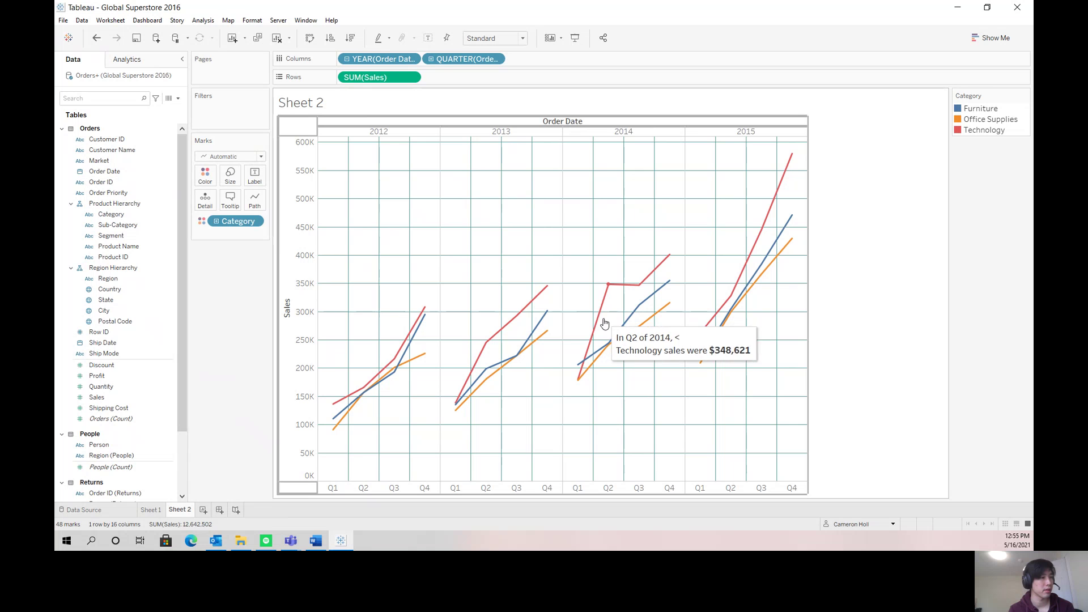
{"action": "mouse_move", "coordinate": [720, 307]}
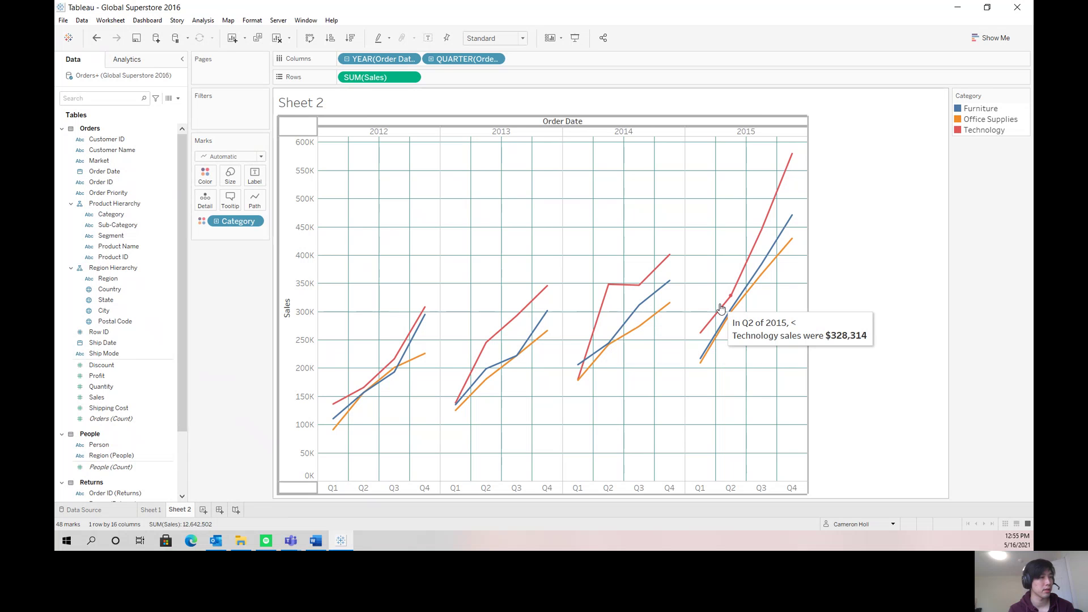
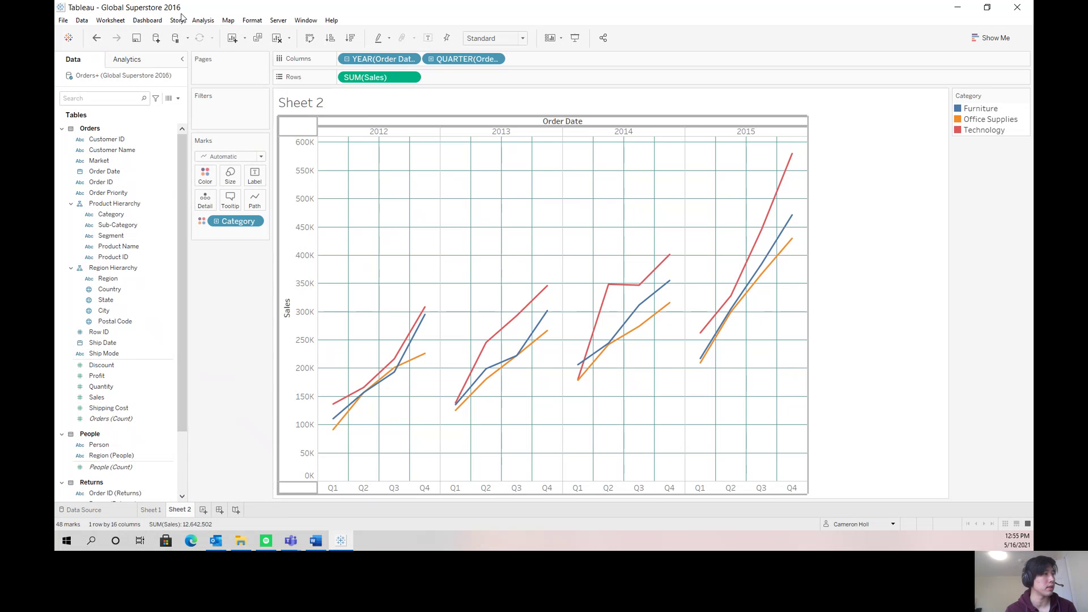
- Inspect the Technology and Furniture marks for Q4 of 2012, and view the data behind the Furniture mark
{"action": "right_click", "coordinate": [442, 256]}
{"action": "left_click", "coordinate": [446, 233]}
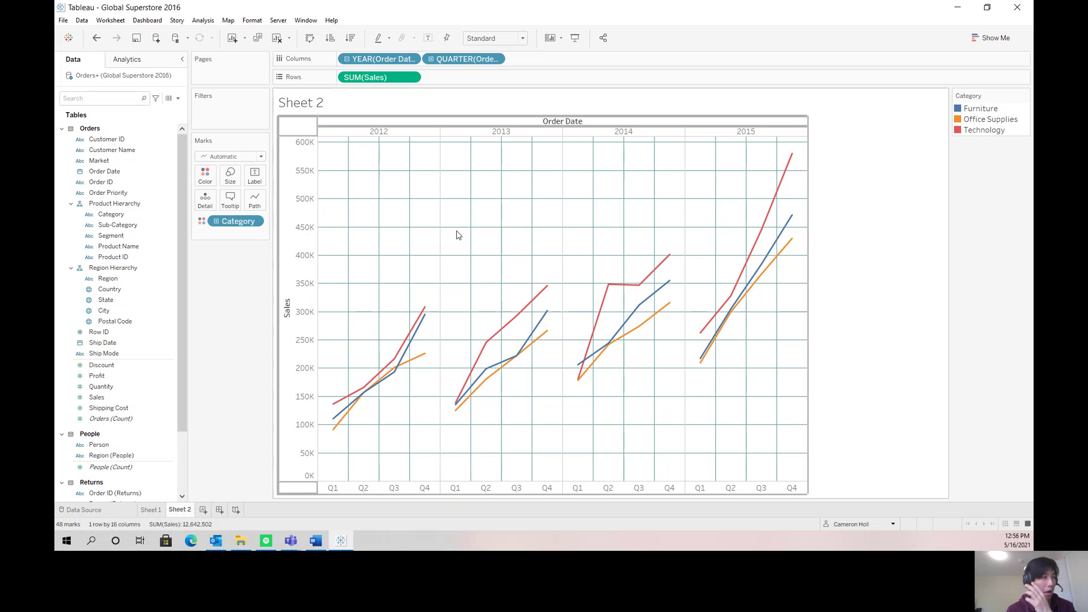
{"action": "right_click", "coordinate": [416, 329]}
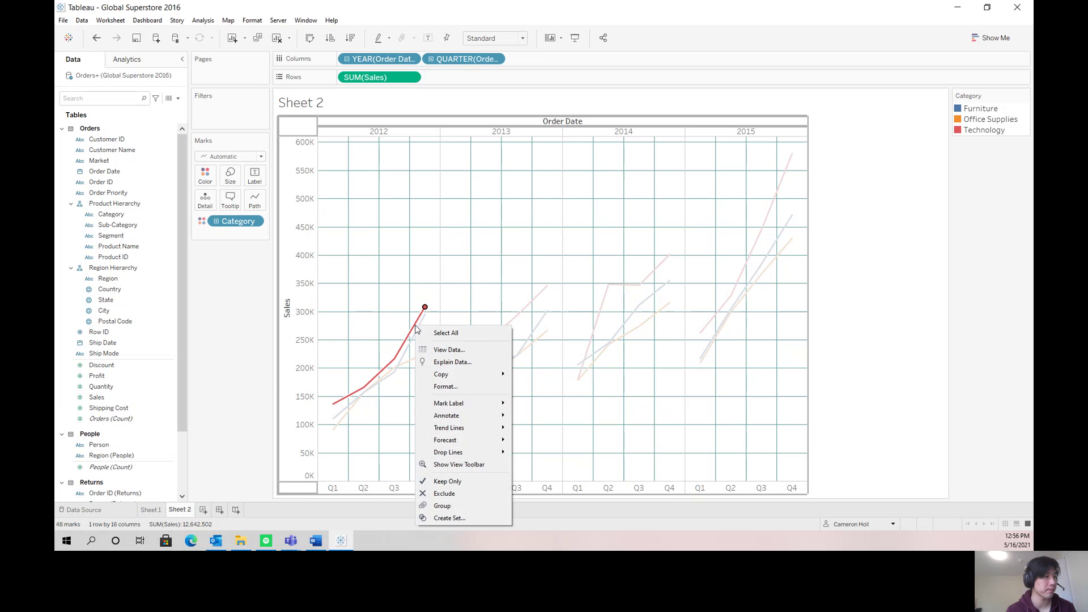
{"action": "left_click", "coordinate": [416, 330]}
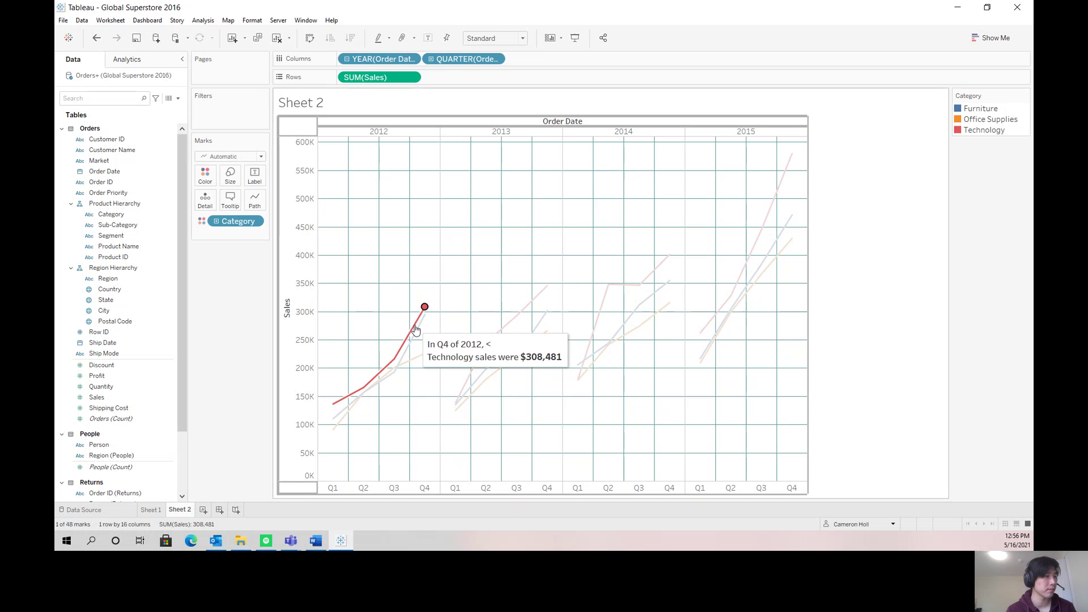
{"action": "left_click", "coordinate": [415, 329]}
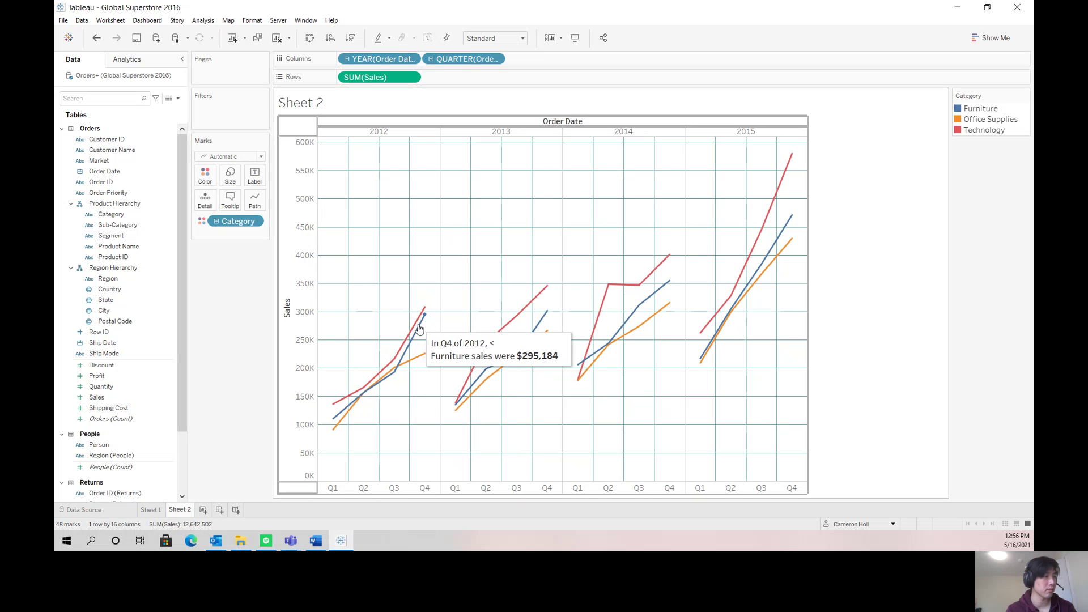
{"action": "left_click", "coordinate": [419, 329]}
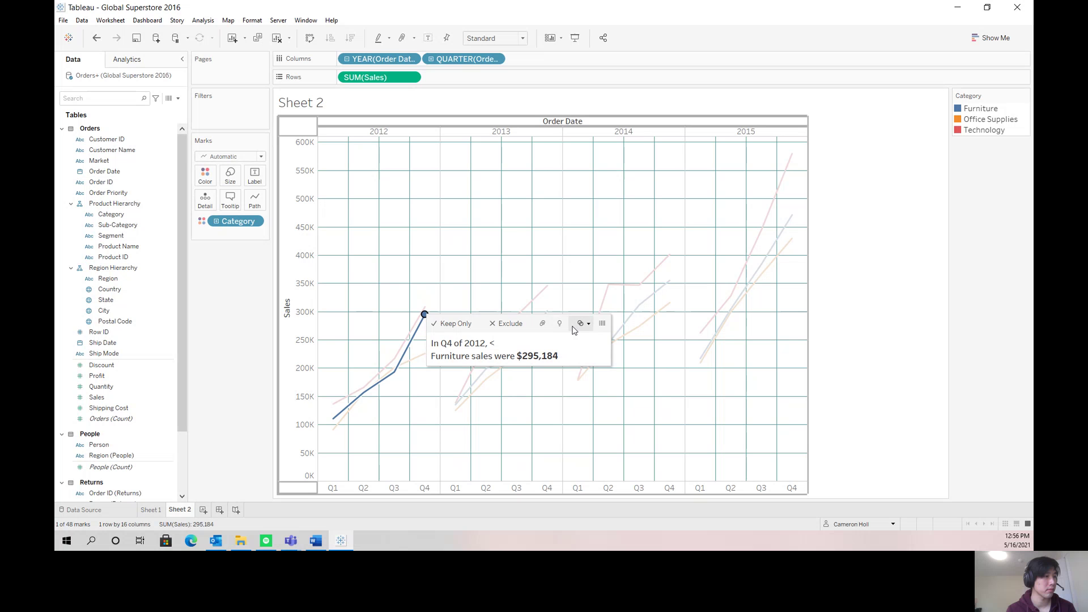
{"action": "left_click", "coordinate": [602, 324]}
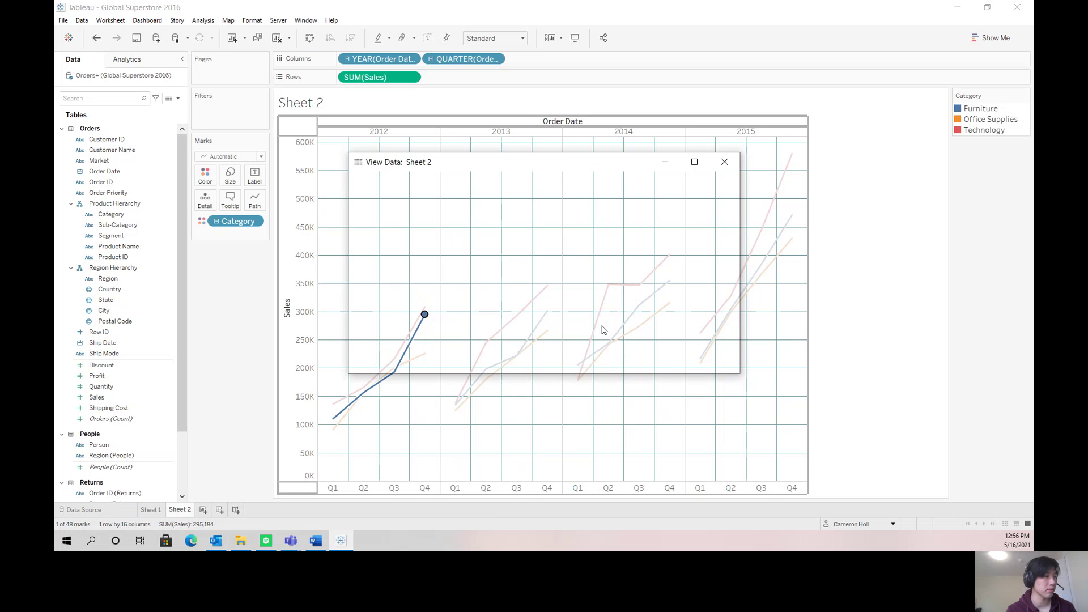
{"action": "left_click", "coordinate": [729, 162]}
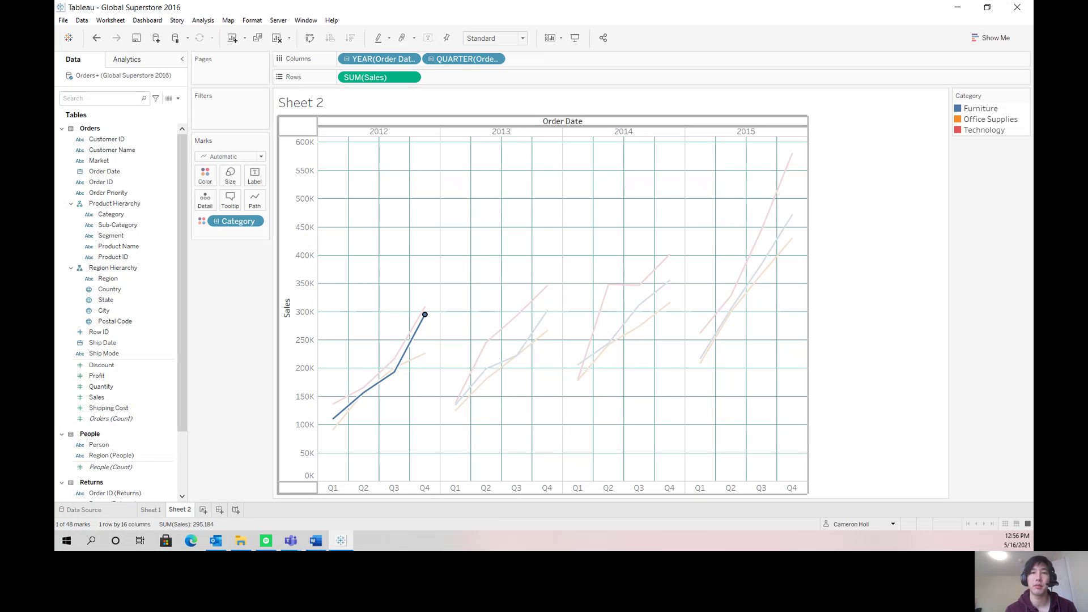
- Reopen the chart's tooltip for editing and clear all of its text
{"action": "left_click", "coordinate": [316, 540]}
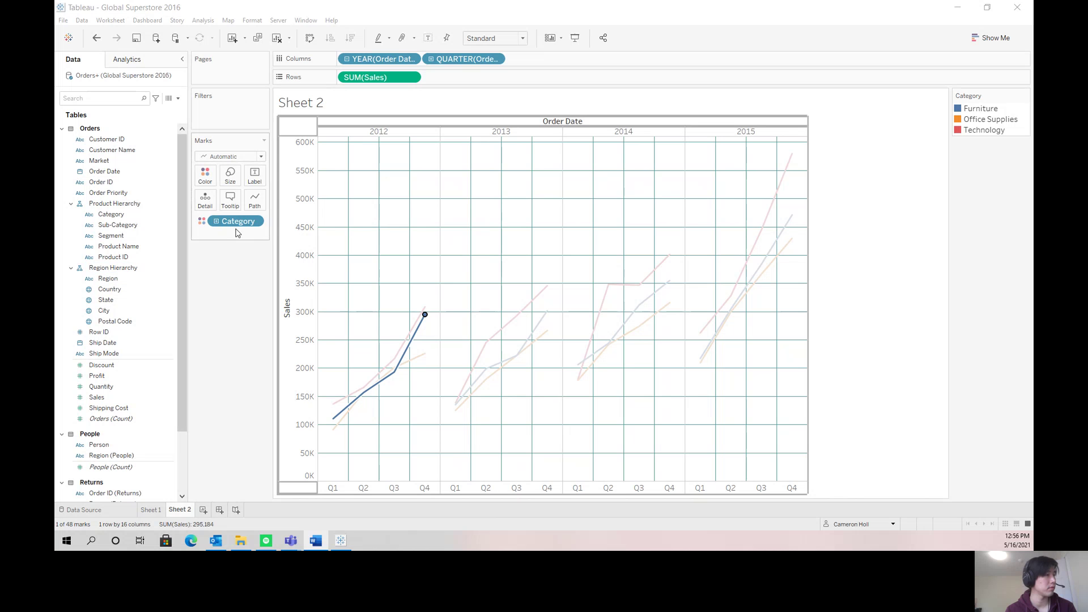
{"action": "left_click", "coordinate": [230, 206]}
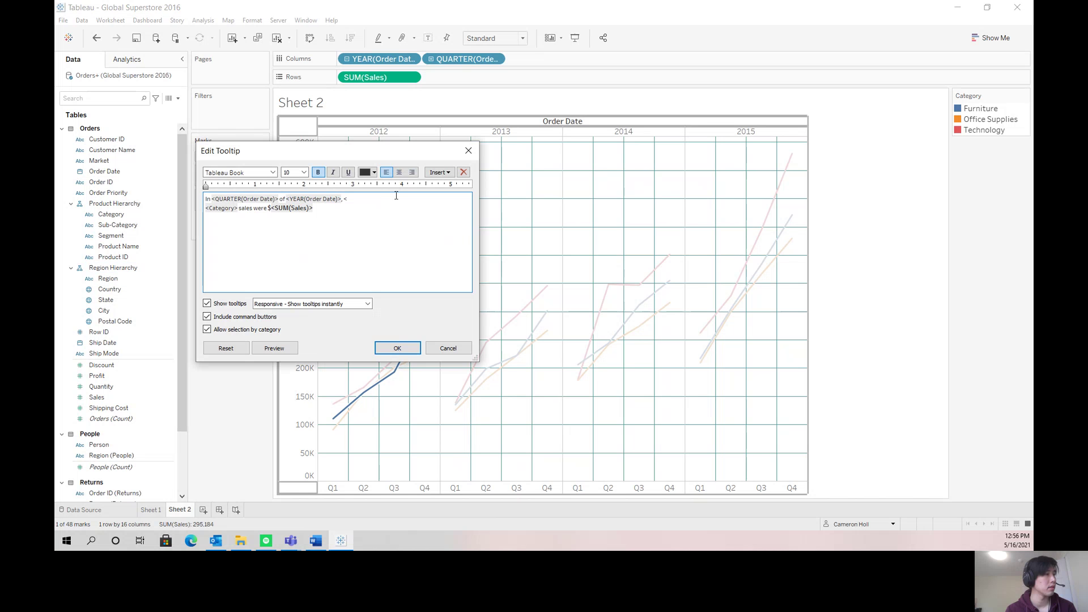
{"action": "key", "text": "ctrl+a"}
{"action": "key", "text": "BackSpace"}
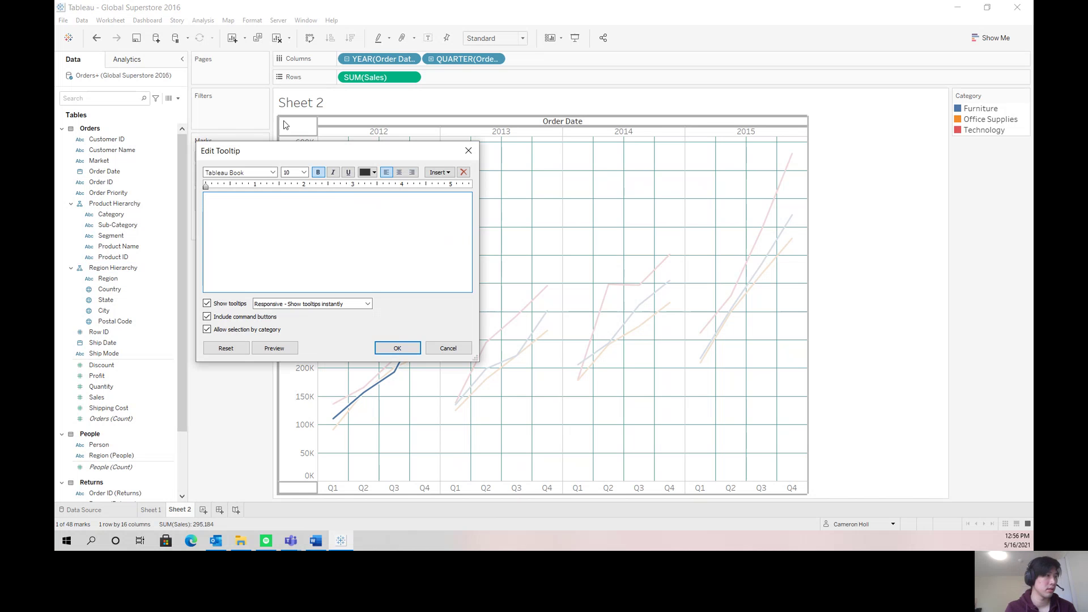
- Insert the worksheet Sheet 1 into the empty tooltip
{"action": "left_click", "coordinate": [439, 172]}
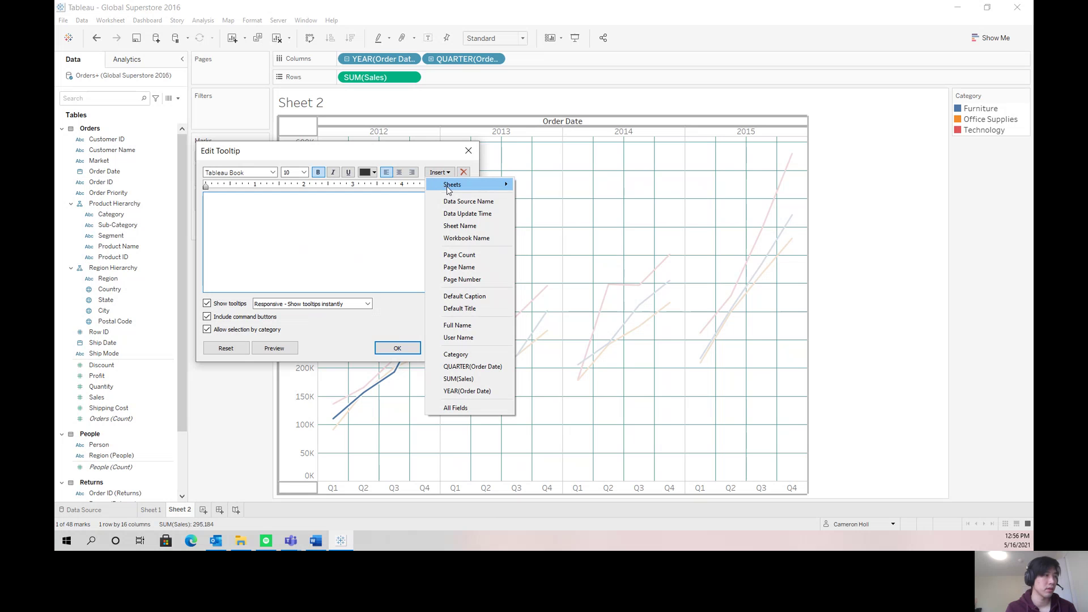
{"action": "mouse_move", "coordinate": [449, 190]}
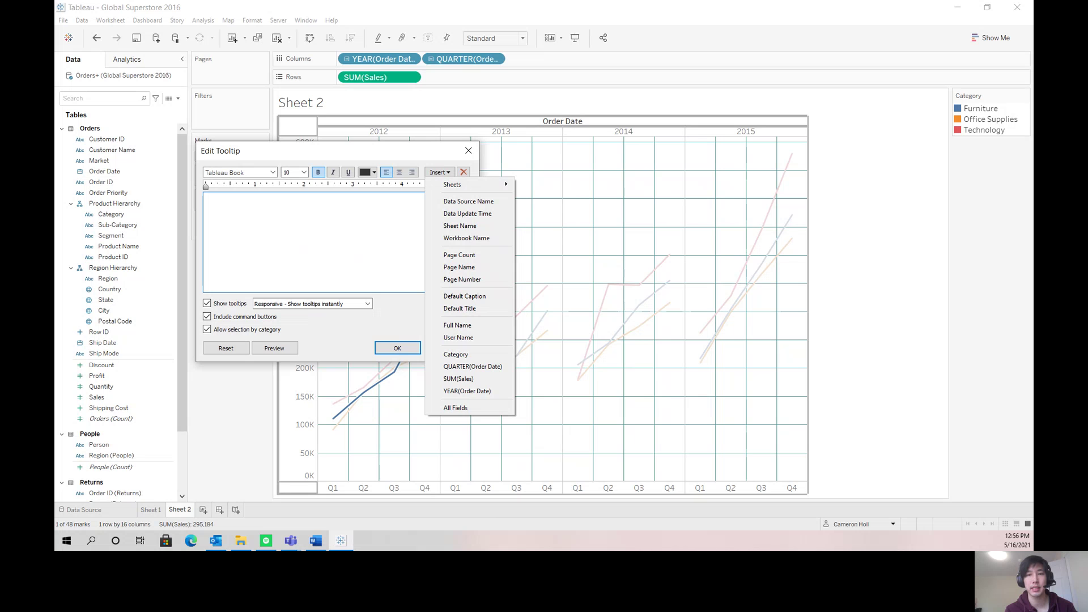
{"action": "mouse_move", "coordinate": [495, 188]}
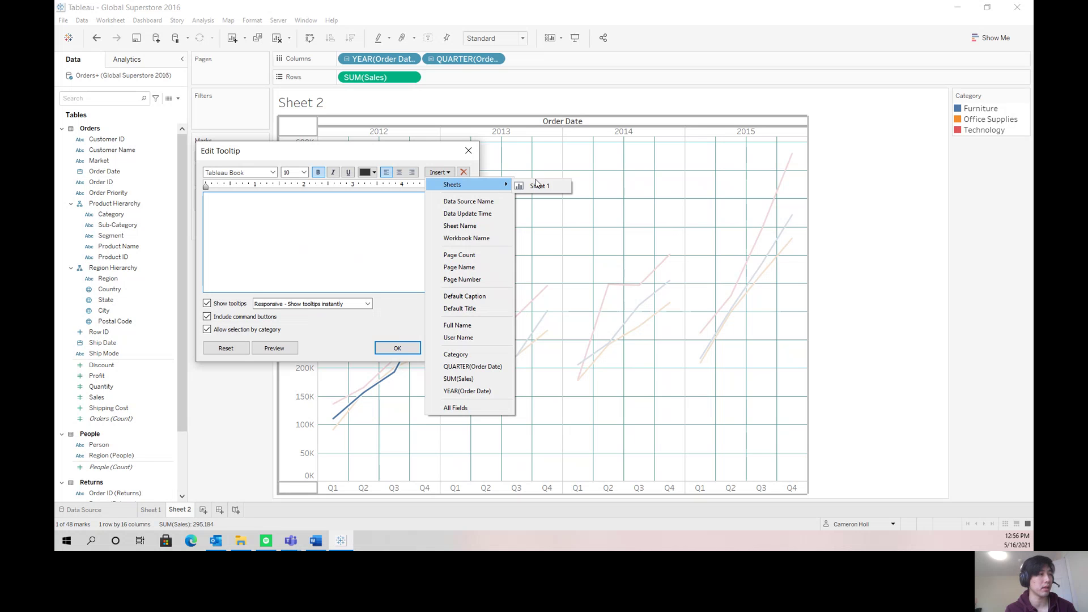
{"action": "left_click", "coordinate": [536, 184]}
{"action": "right_click", "coordinate": [446, 215]}
{"action": "key", "text": "Escape"}
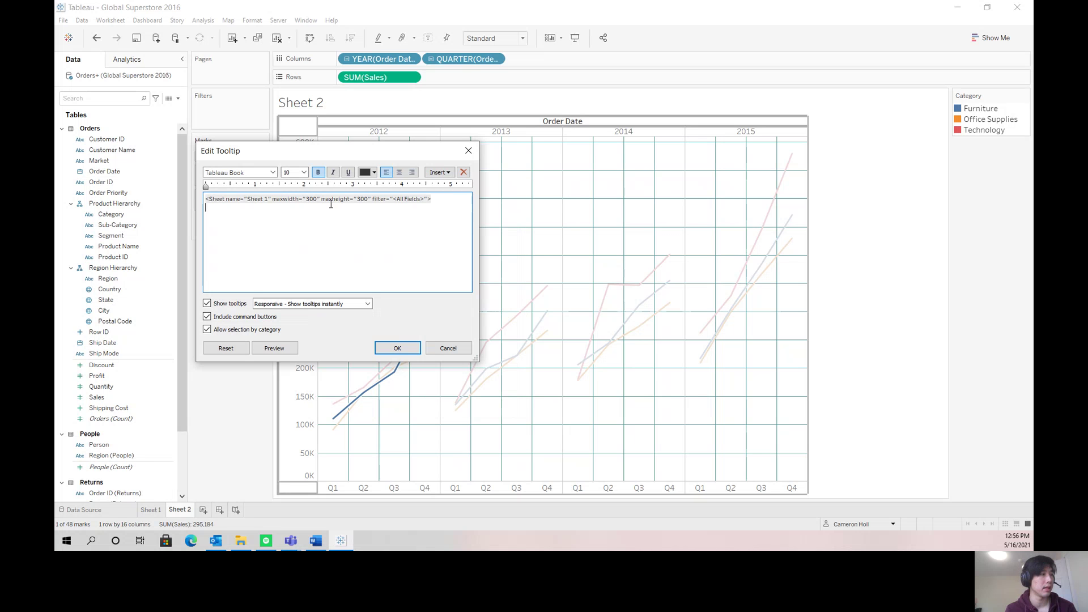
- Check the embedded Sheet 1's maximum width and height settings, and apply the tooltip
{"action": "left_click", "coordinate": [328, 199]}
{"action": "double_click", "coordinate": [311, 199]}
{"action": "double_click", "coordinate": [363, 199]}
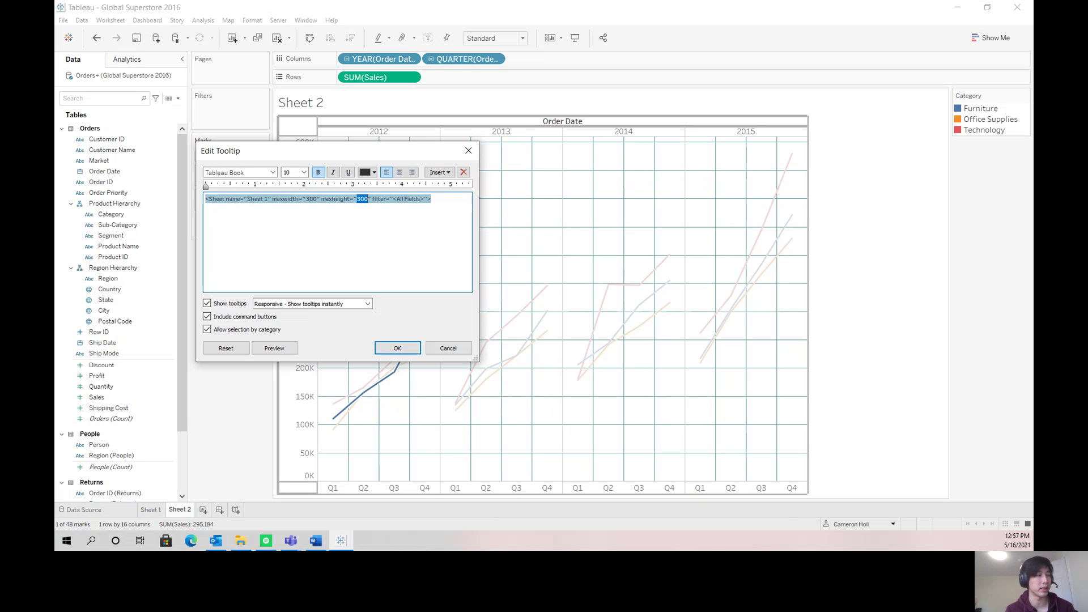
{"action": "left_click", "coordinate": [397, 347]}
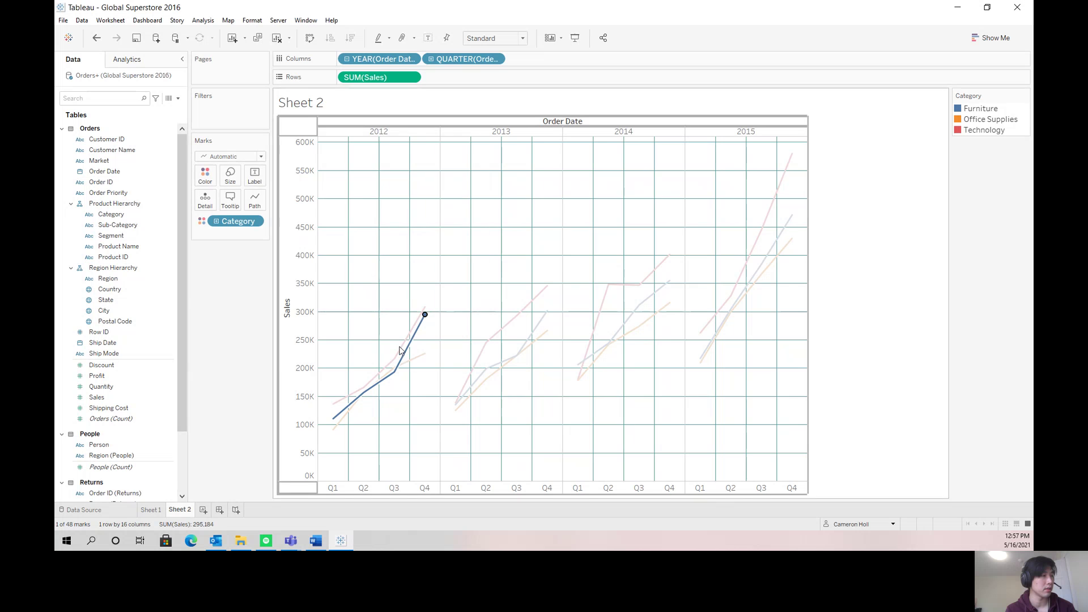
- Set Sheet 1 to fit Entire View, and check its embedded version in the tooltips of Sheet 2's marks
{"action": "left_click", "coordinate": [151, 509]}
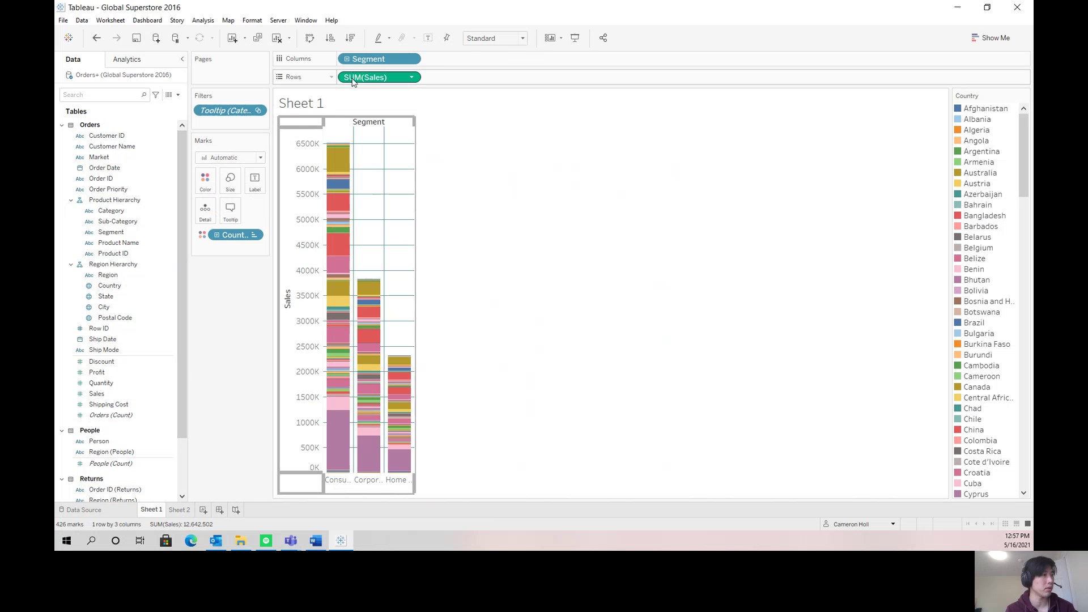
{"action": "left_click", "coordinate": [485, 40]}
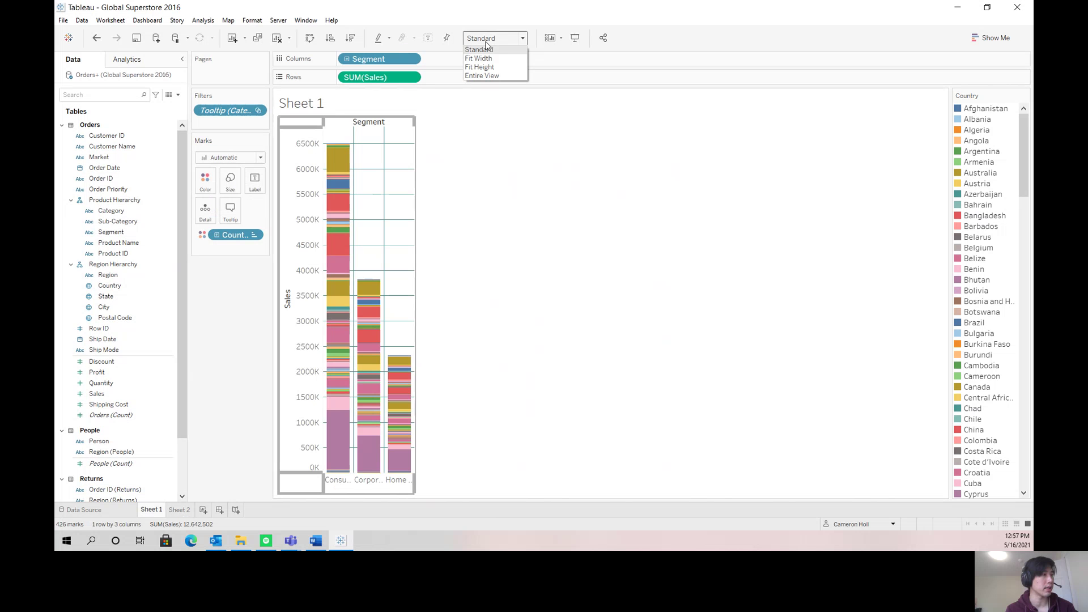
{"action": "left_click", "coordinate": [483, 75]}
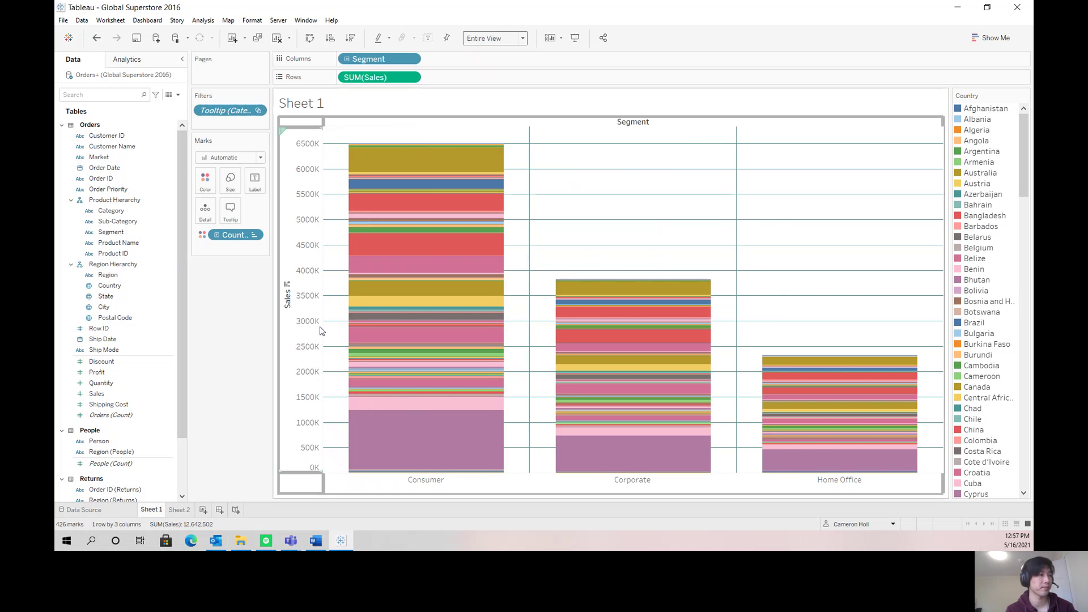
{"action": "left_click", "coordinate": [179, 509]}
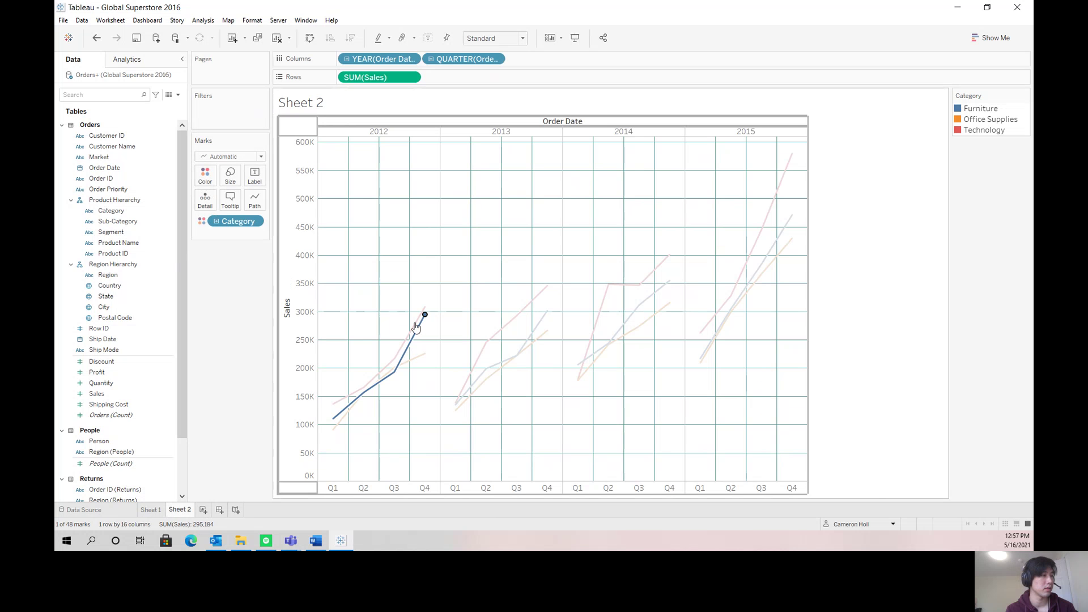
{"action": "mouse_move", "coordinate": [416, 328]}
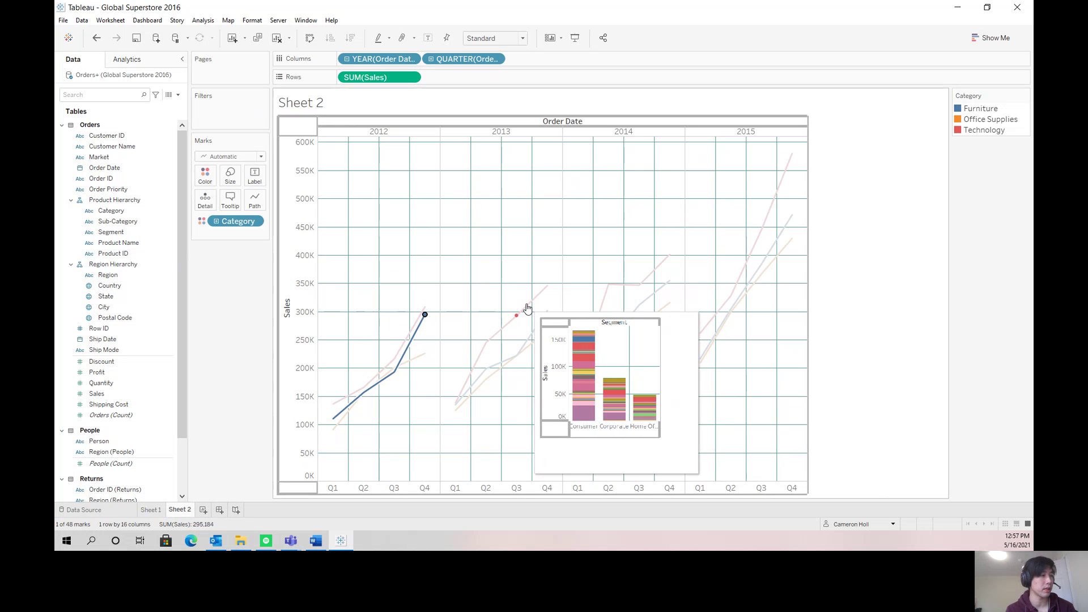
{"action": "mouse_move", "coordinate": [626, 294]}
{"action": "mouse_move", "coordinate": [747, 284]}
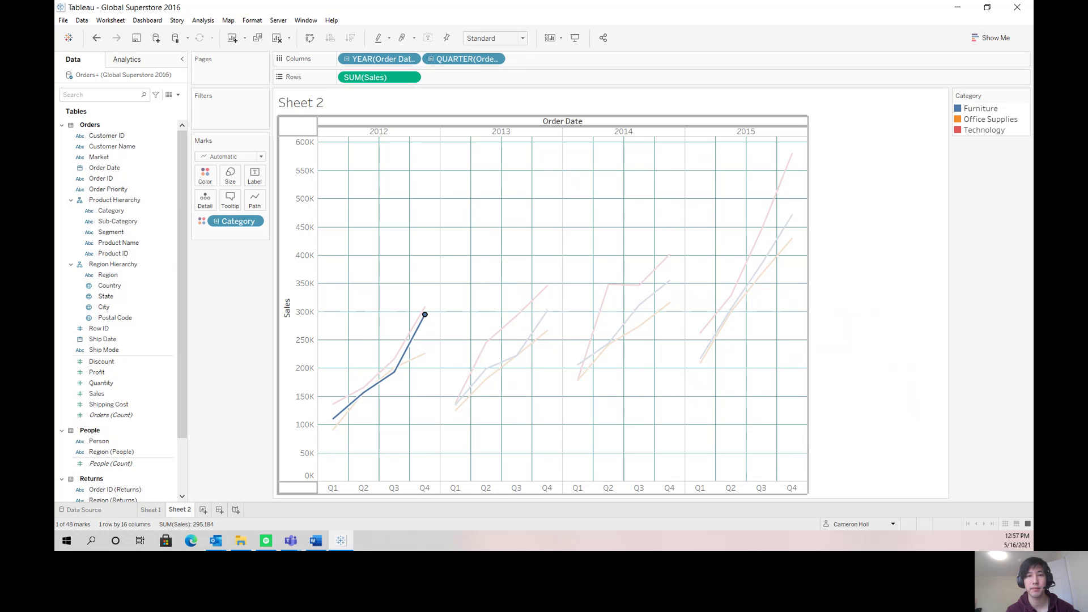
- Try sampling the Furniture legend's blue from the screen as the tooltip text colour, and cancel the tooltip editing
{"action": "right_click", "coordinate": [401, 369]}
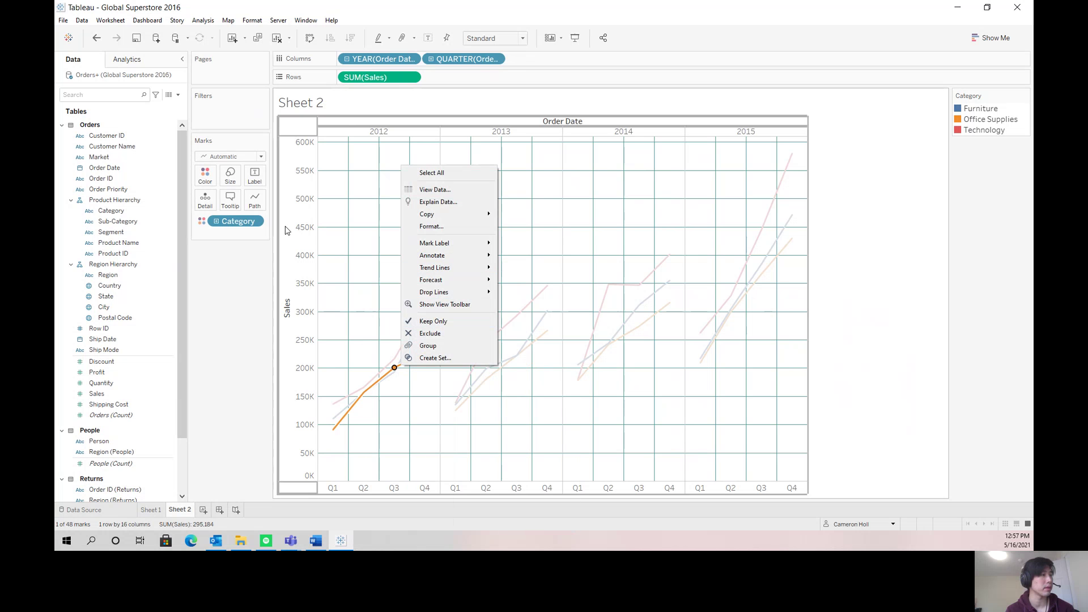
{"action": "left_click", "coordinate": [231, 199]}
{"action": "left_click", "coordinate": [390, 255]}
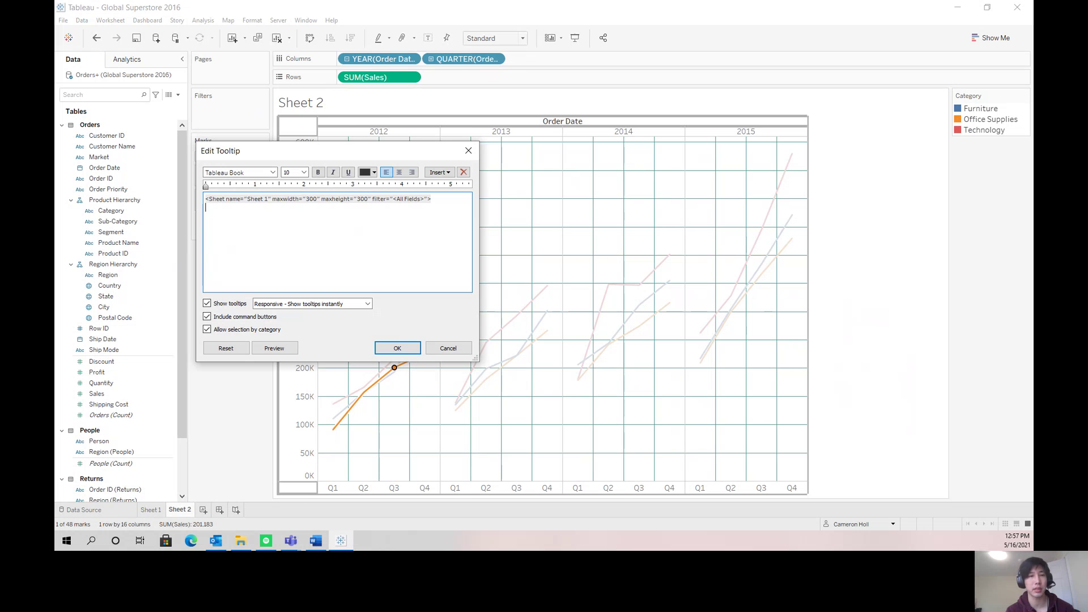
{"action": "left_click", "coordinate": [368, 175]}
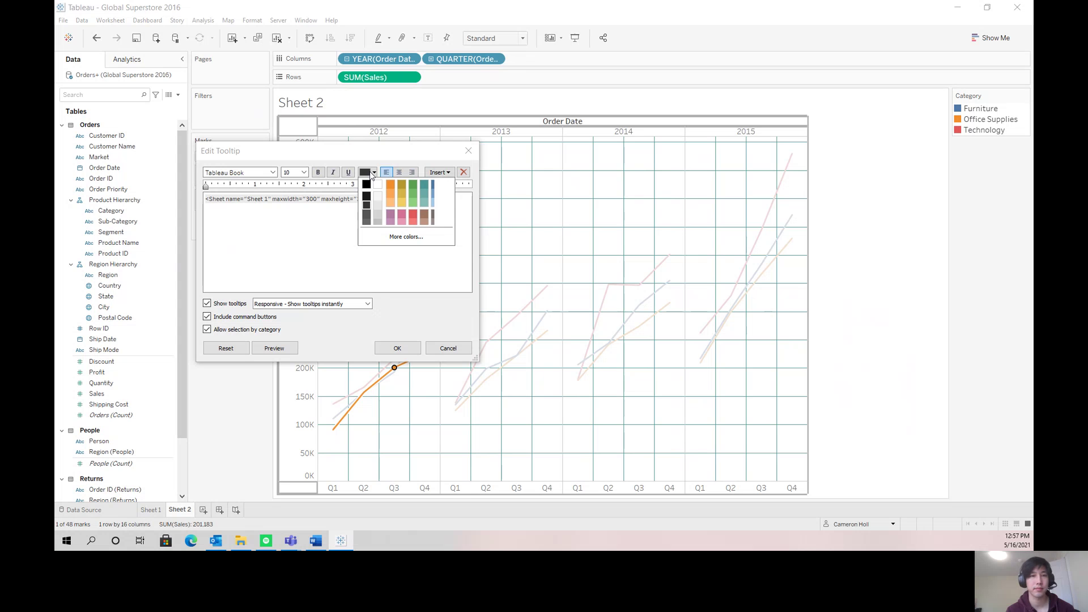
{"action": "left_click", "coordinate": [382, 240]}
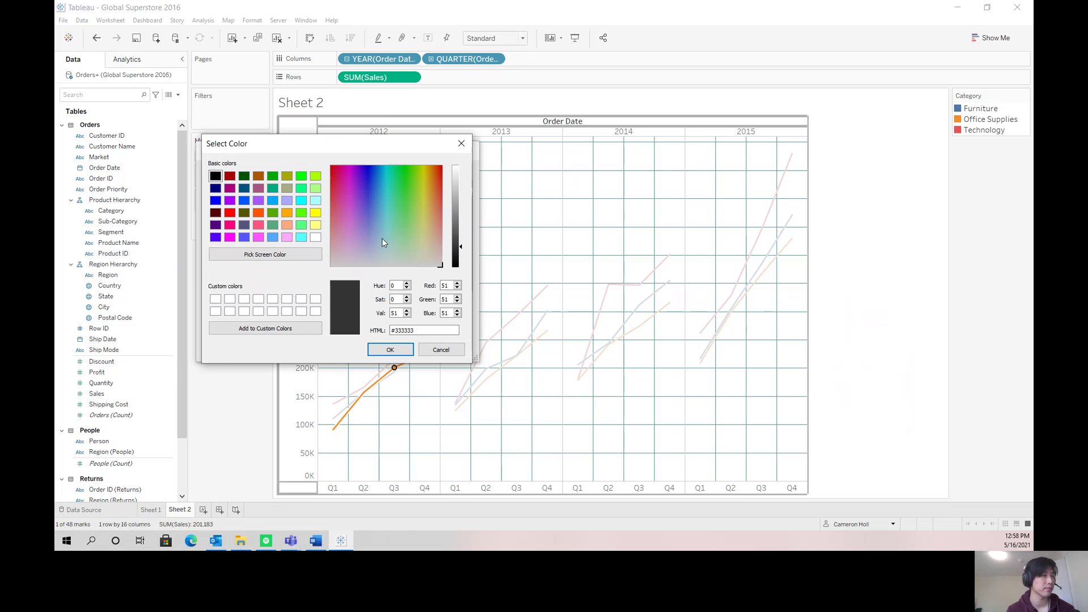
{"action": "left_click", "coordinate": [296, 260]}
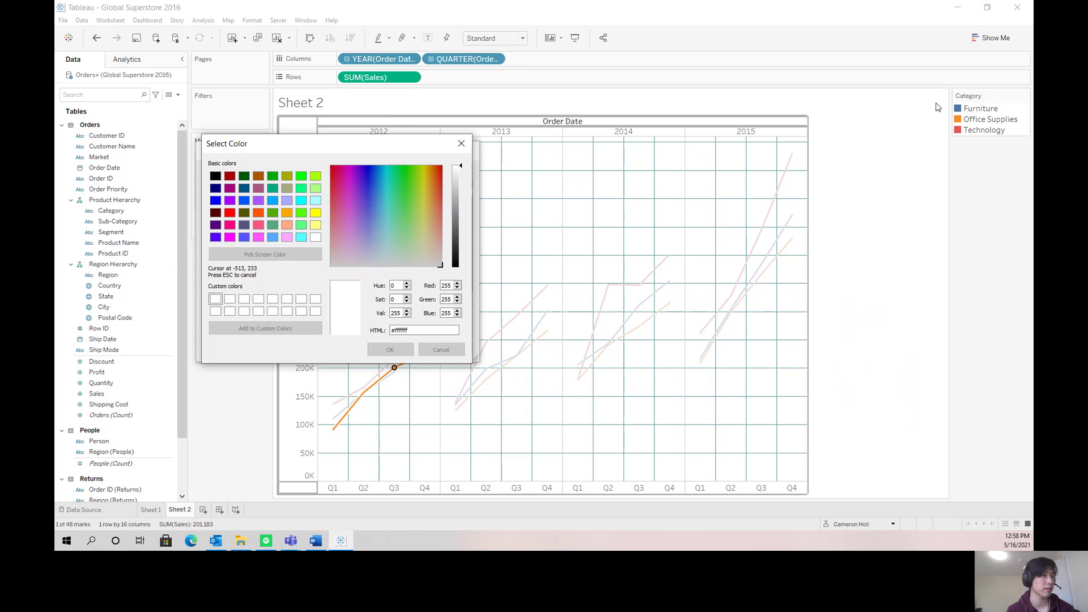
{"action": "left_click", "coordinate": [957, 111]}
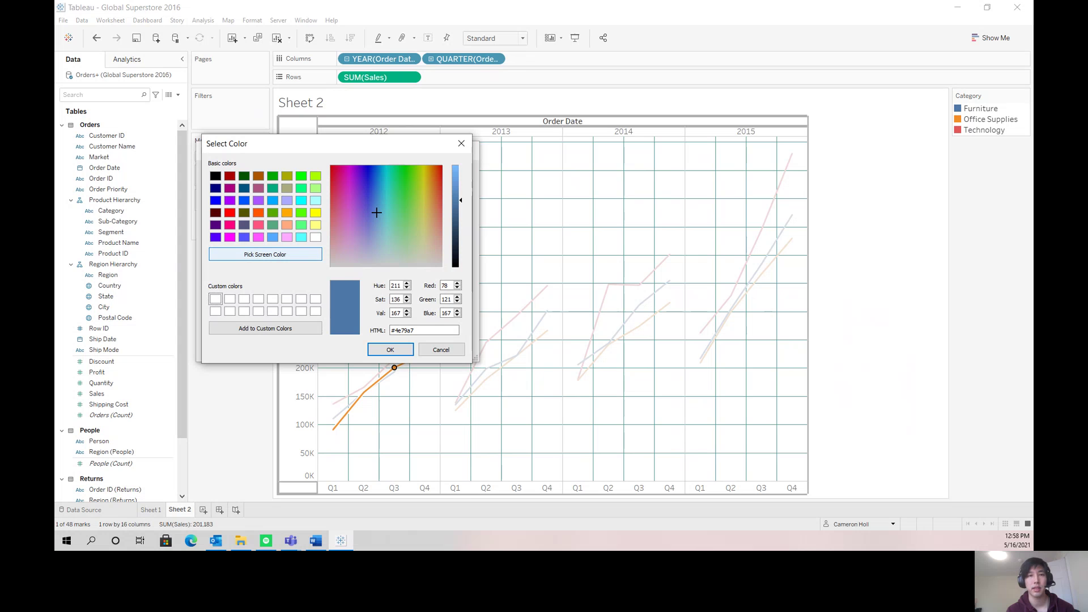
{"action": "left_click", "coordinate": [441, 349]}
{"action": "left_click", "coordinate": [445, 348]}
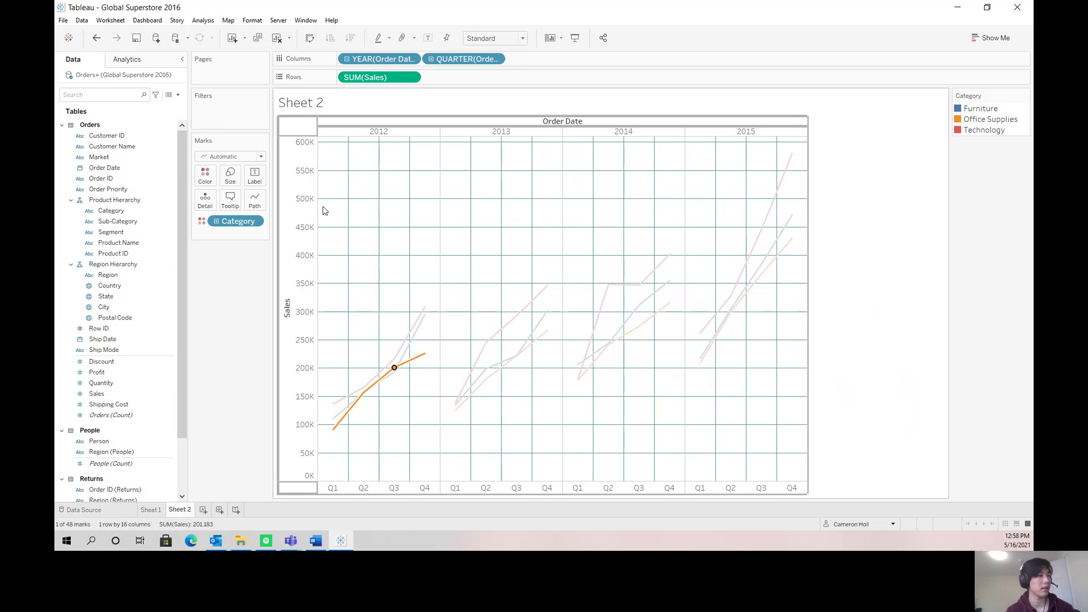
- Collapse the order date's quarter level and remove the order date year from Columns
{"action": "left_click", "coordinate": [348, 60]}
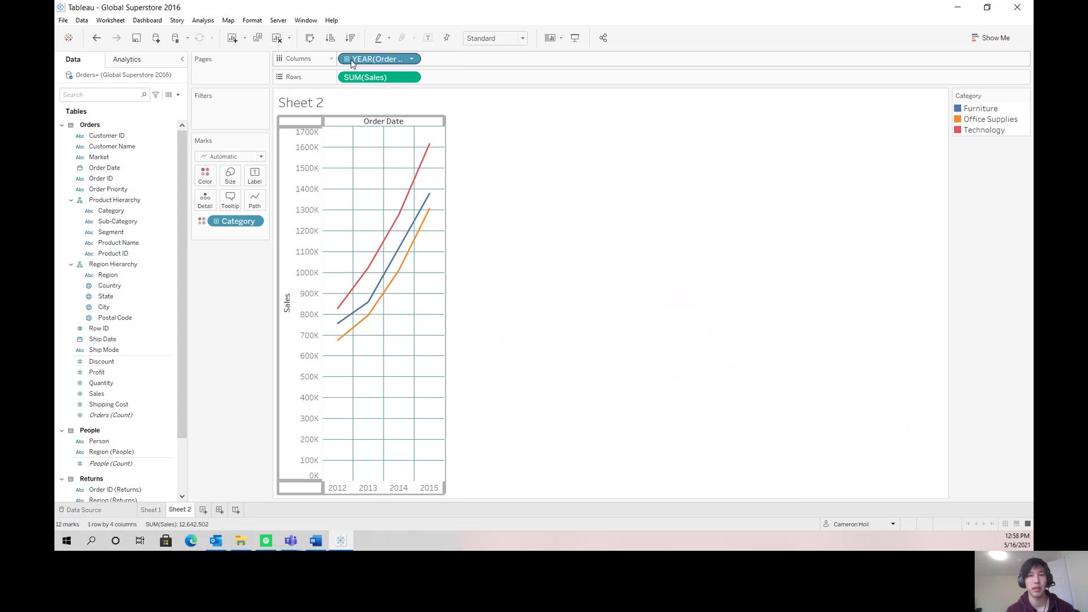
{"action": "left_click", "coordinate": [235, 155]}
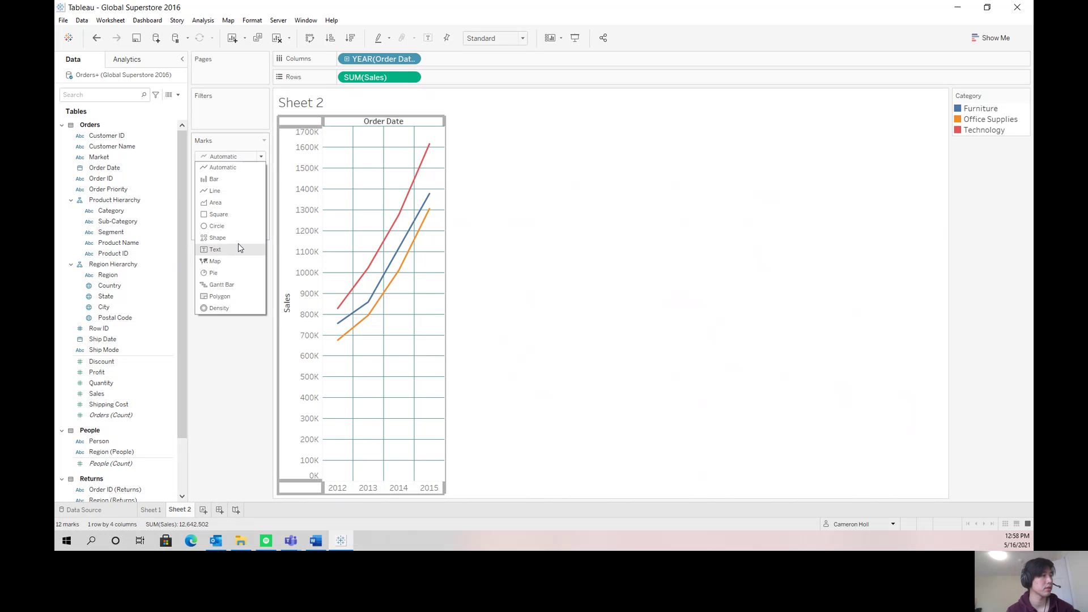
{"action": "left_click", "coordinate": [222, 362]}
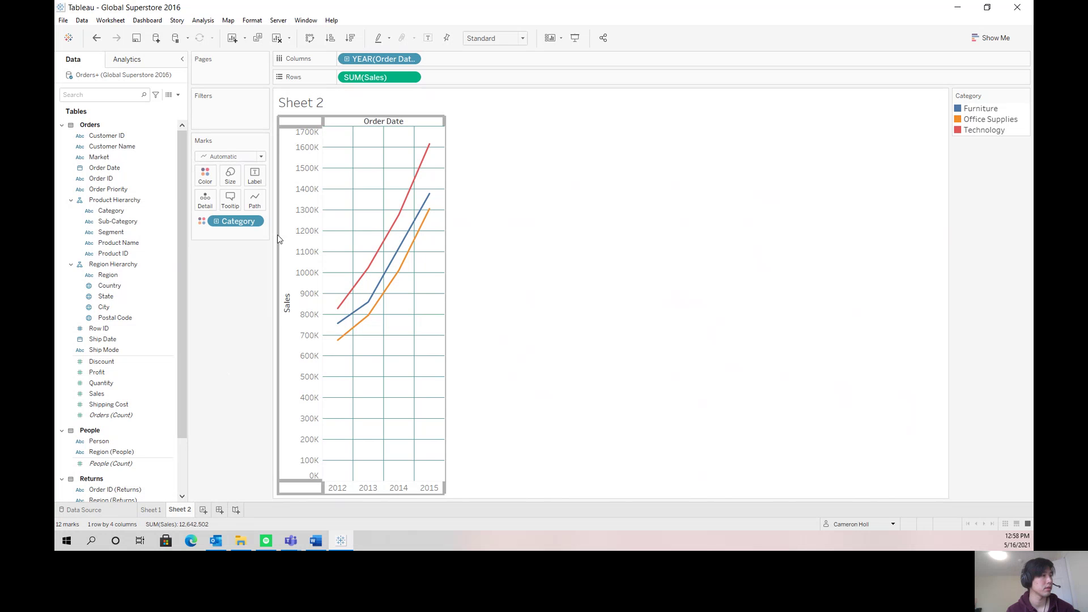
{"action": "right_click", "coordinate": [359, 59]}
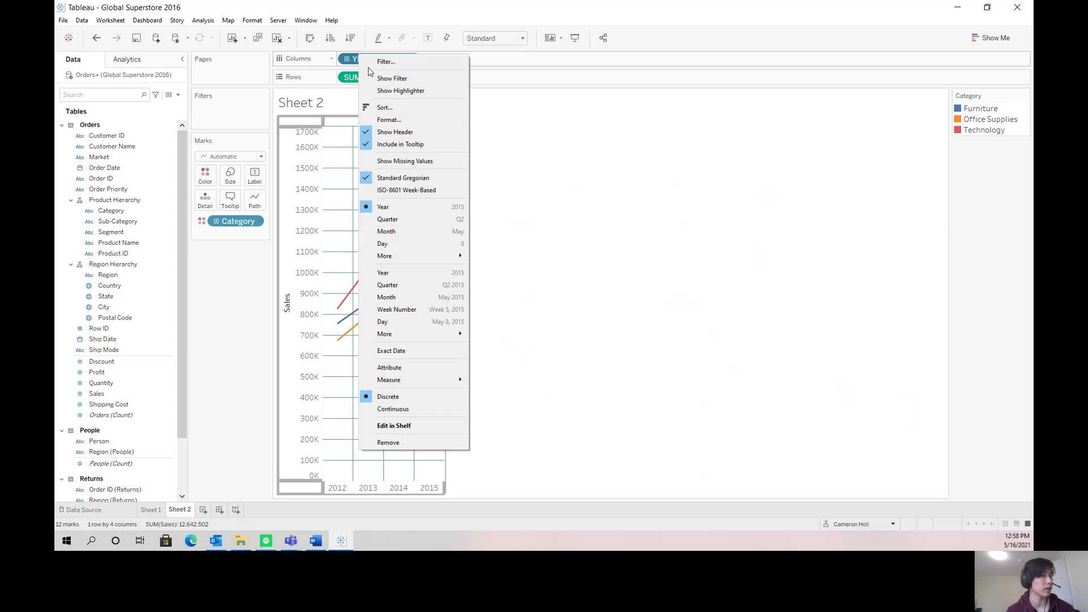
{"action": "left_click", "coordinate": [405, 443]}
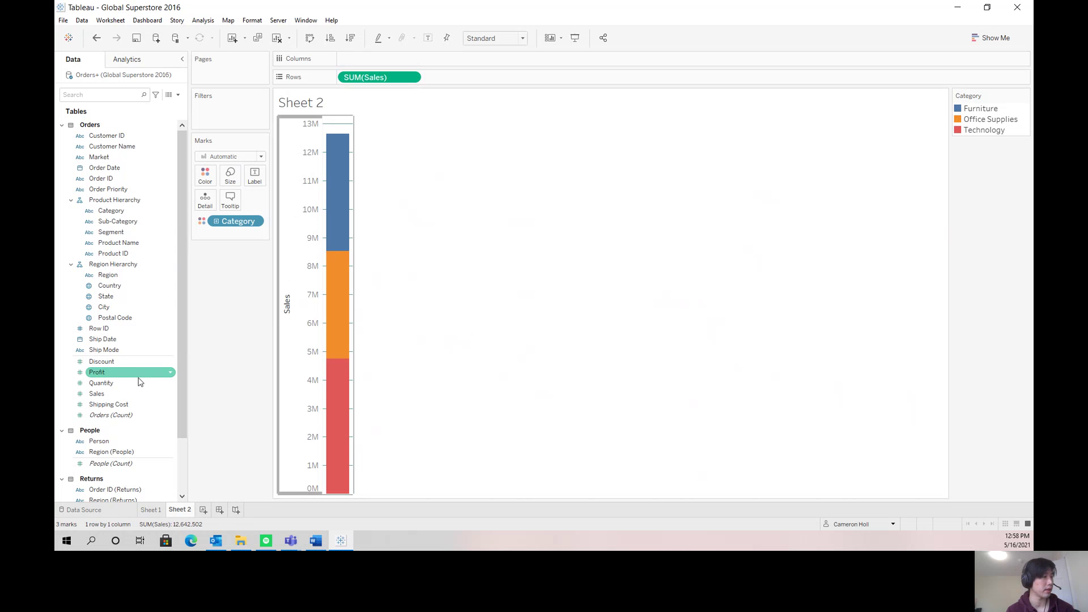
- Plot Discount on Columns against Sales with measures disaggregated, and remove Category from the marks
{"action": "left_click", "coordinate": [105, 364]}
{"action": "left_click_drag", "start_coordinate": [106, 366], "coordinate": [395, 60]}
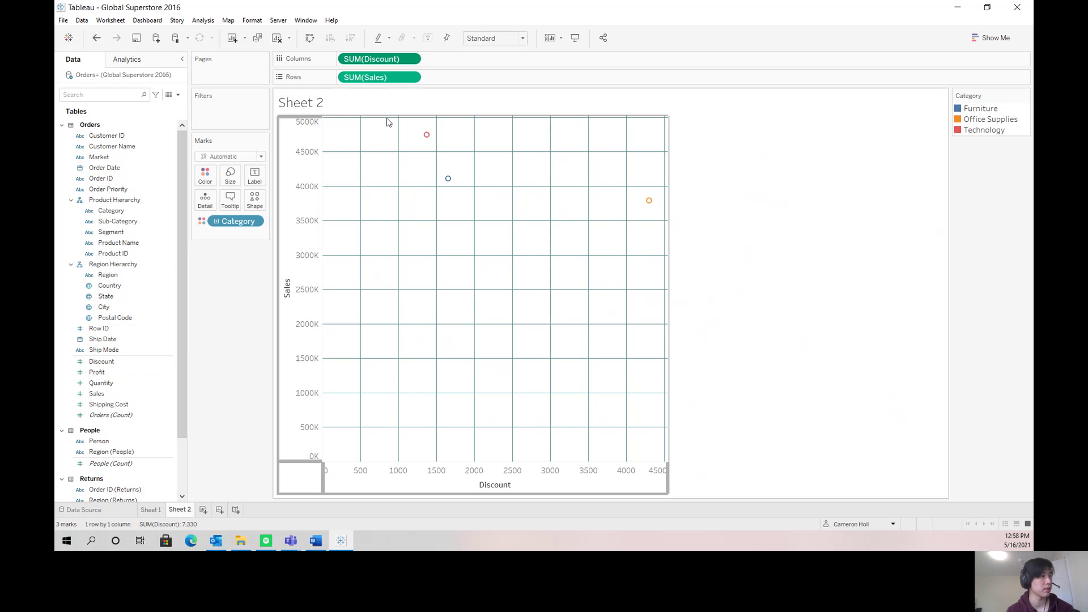
{"action": "left_click", "coordinate": [203, 20]}
{"action": "left_click", "coordinate": [222, 45]}
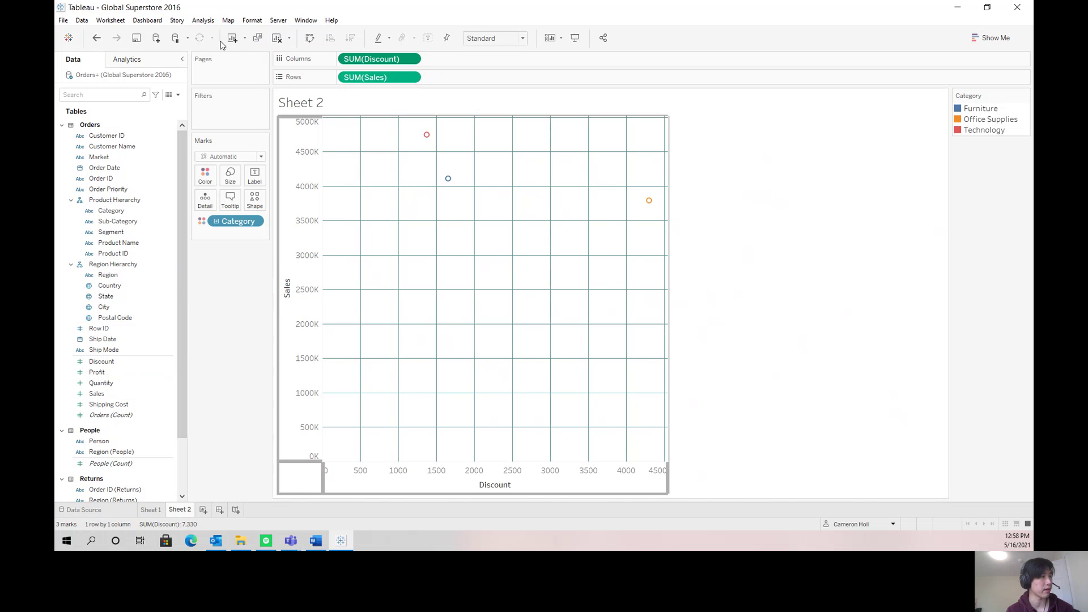
{"action": "right_click", "coordinate": [241, 222]}
{"action": "left_click", "coordinate": [269, 390]}
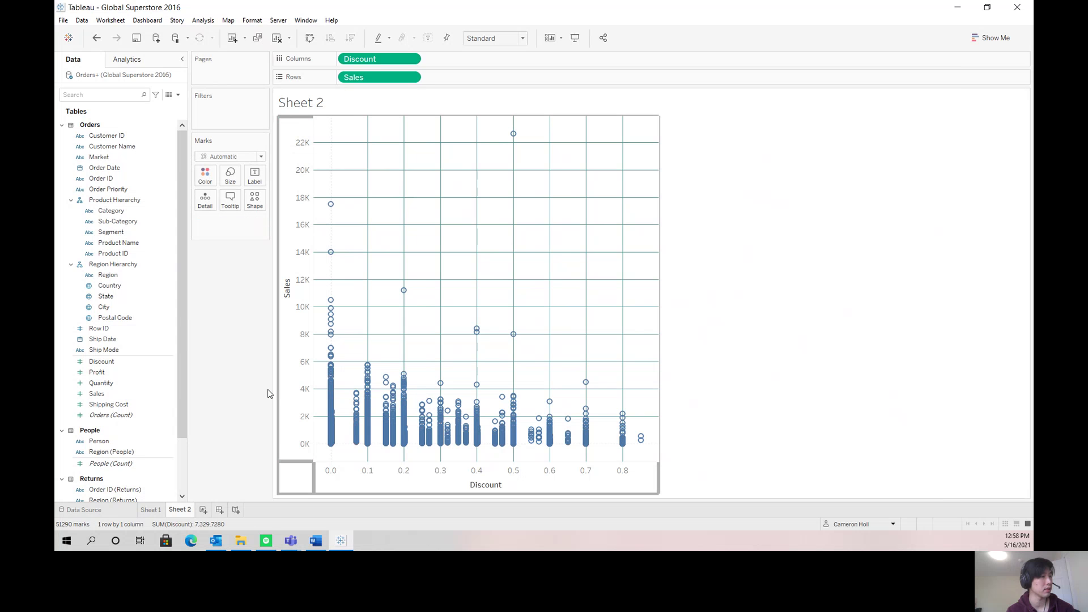
- Replace Discount with Profit on Columns
{"action": "right_click", "coordinate": [382, 59]}
{"action": "left_click", "coordinate": [416, 259]}
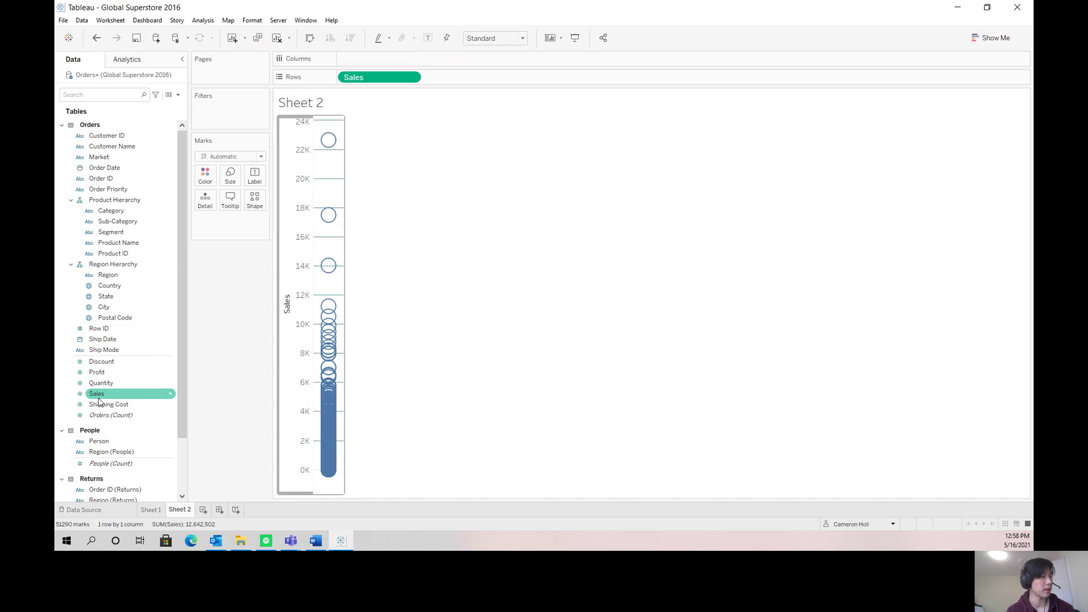
{"action": "left_click_drag", "start_coordinate": [96, 372], "coordinate": [377, 65]}
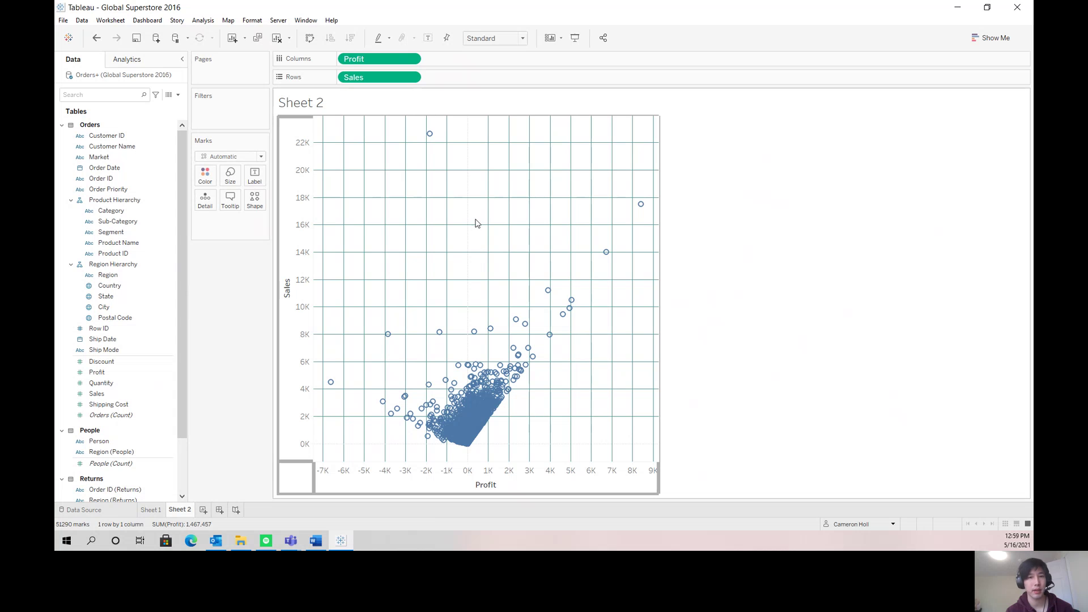
- Try adding a trend line to the Profit and Sales scatter plot, and remove it from the chart
{"action": "left_click", "coordinate": [127, 62]}
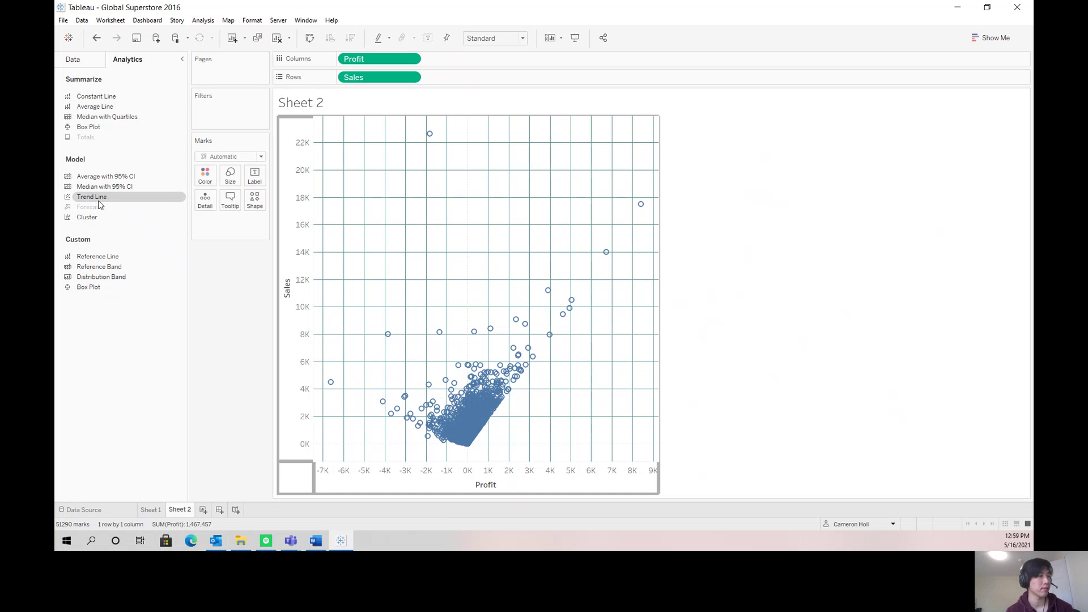
{"action": "left_click_drag", "start_coordinate": [99, 206], "coordinate": [474, 145]}
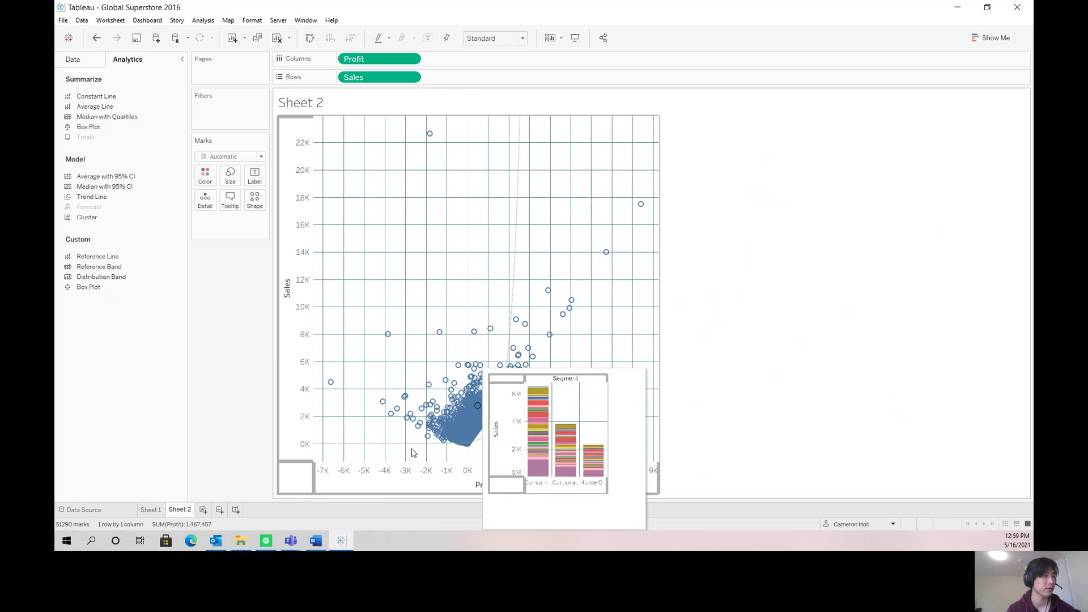
{"action": "left_click_drag", "start_coordinate": [393, 443], "coordinate": [187, 365]}
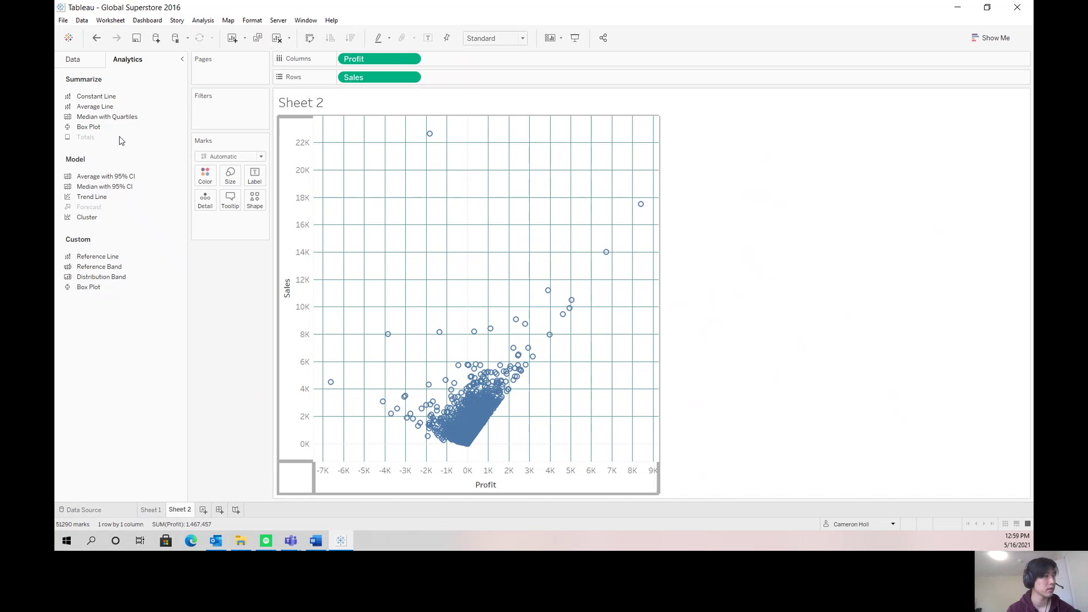
{"action": "left_click_drag", "start_coordinate": [90, 196], "coordinate": [205, 322]}
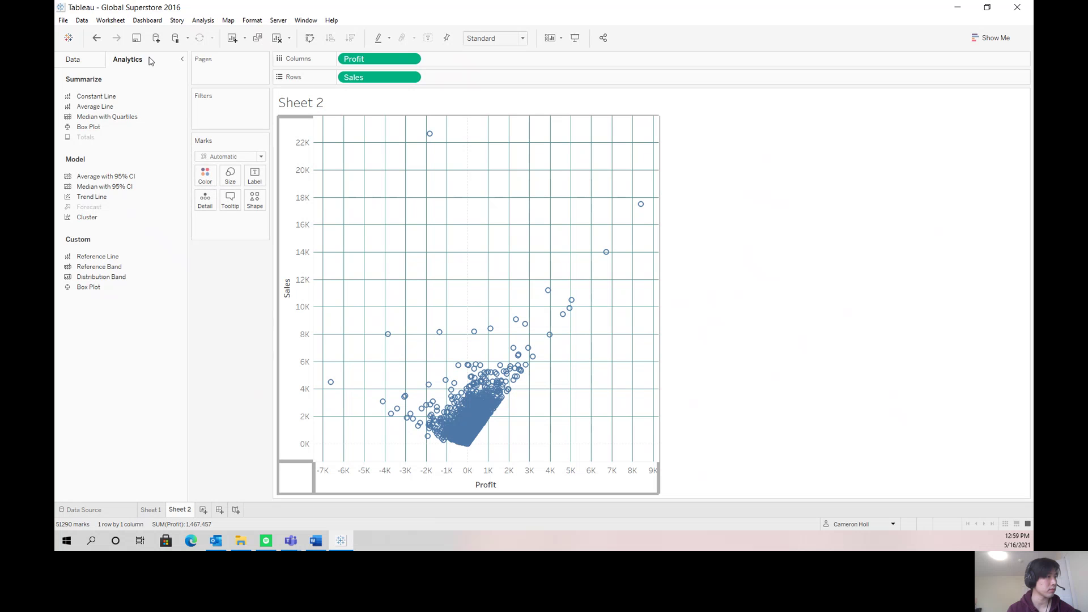
- Colour the scatter plot's marks by Category and add polynomial trend lines for the categories
{"action": "left_click", "coordinate": [76, 59]}
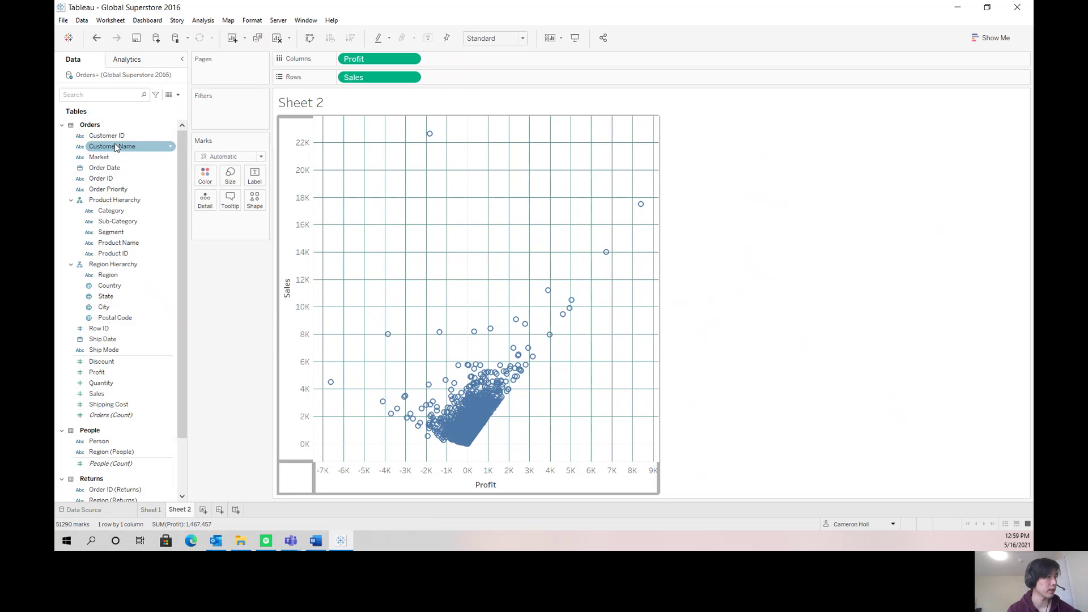
{"action": "left_click_drag", "start_coordinate": [111, 210], "coordinate": [205, 184]}
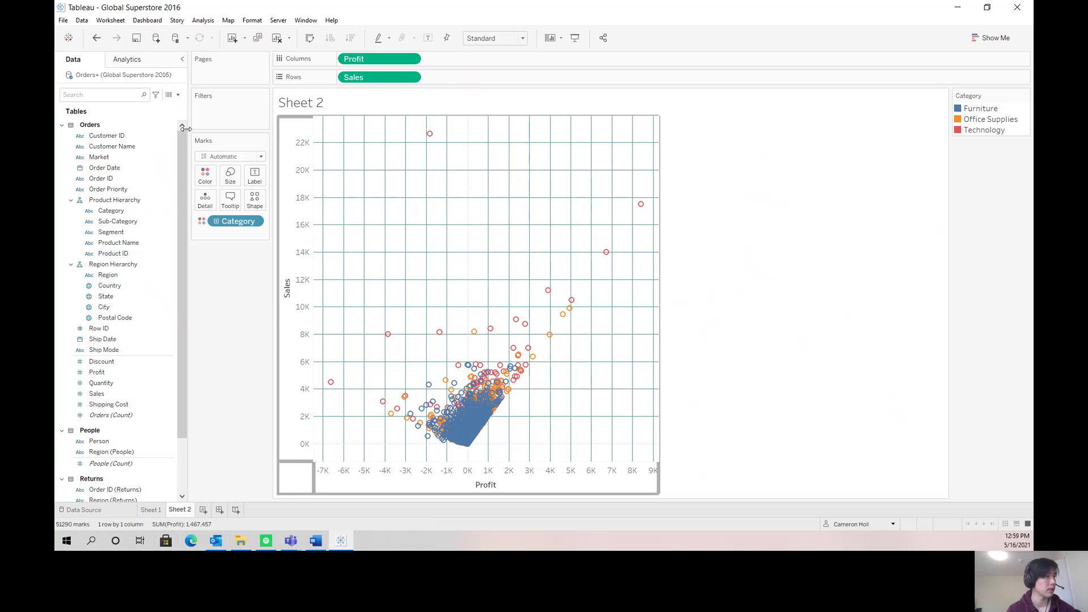
{"action": "left_click", "coordinate": [131, 67]}
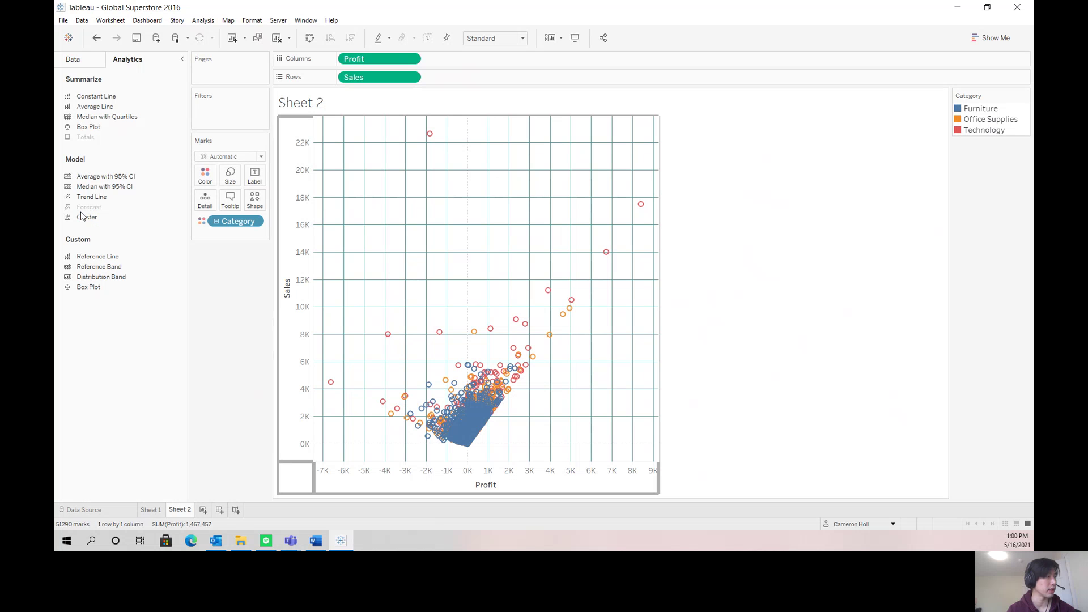
{"action": "left_click_drag", "start_coordinate": [81, 204], "coordinate": [523, 143]}
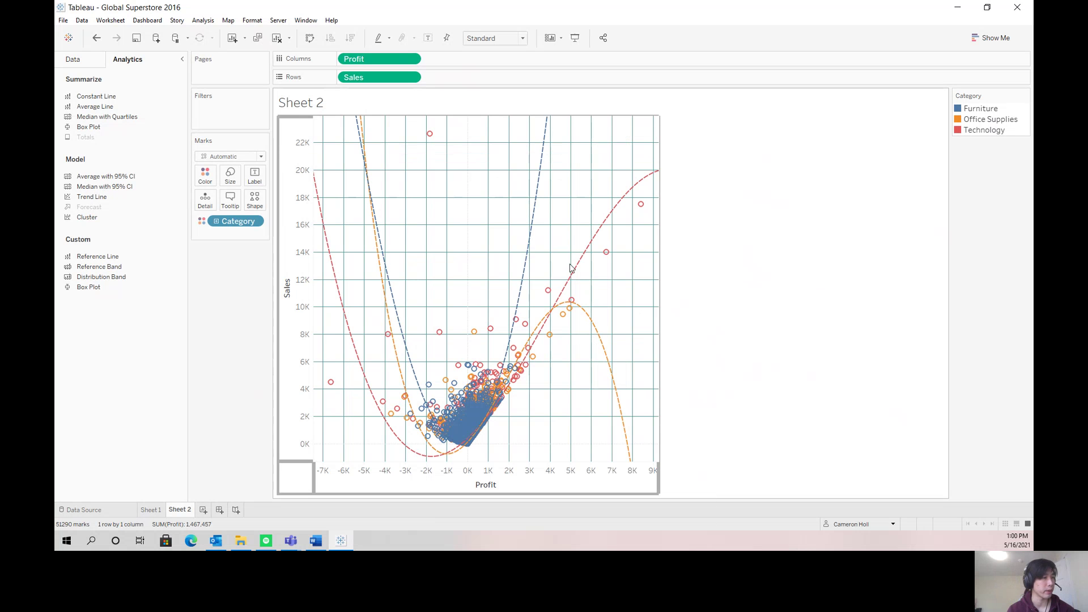
- Edit all trend lines on the scatter plot and clear Category as a factor for separate lines
{"action": "mouse_move", "coordinate": [600, 343]}
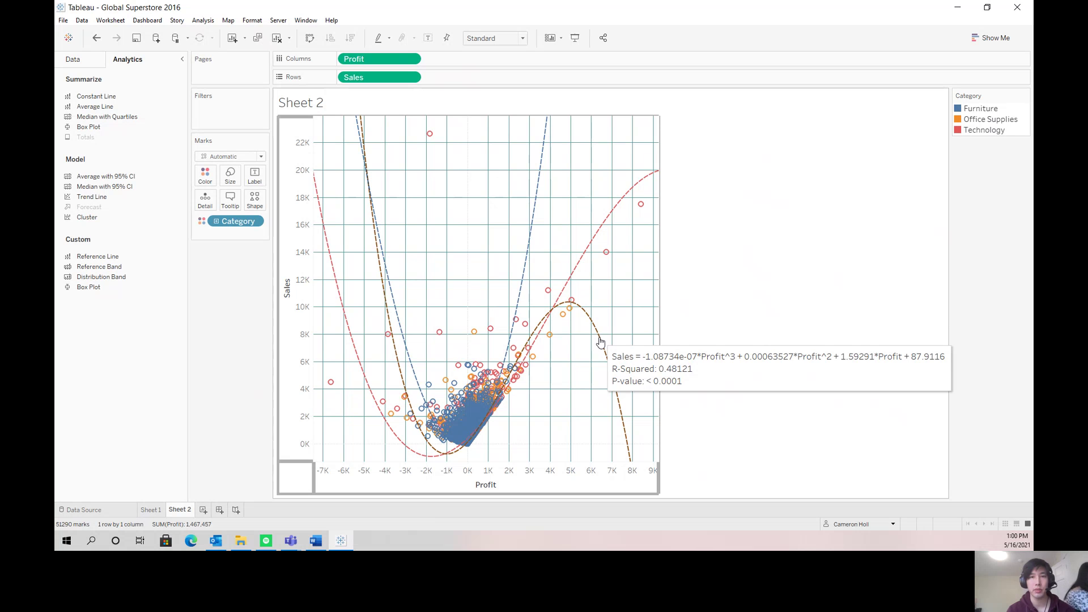
{"action": "right_click", "coordinate": [600, 343]}
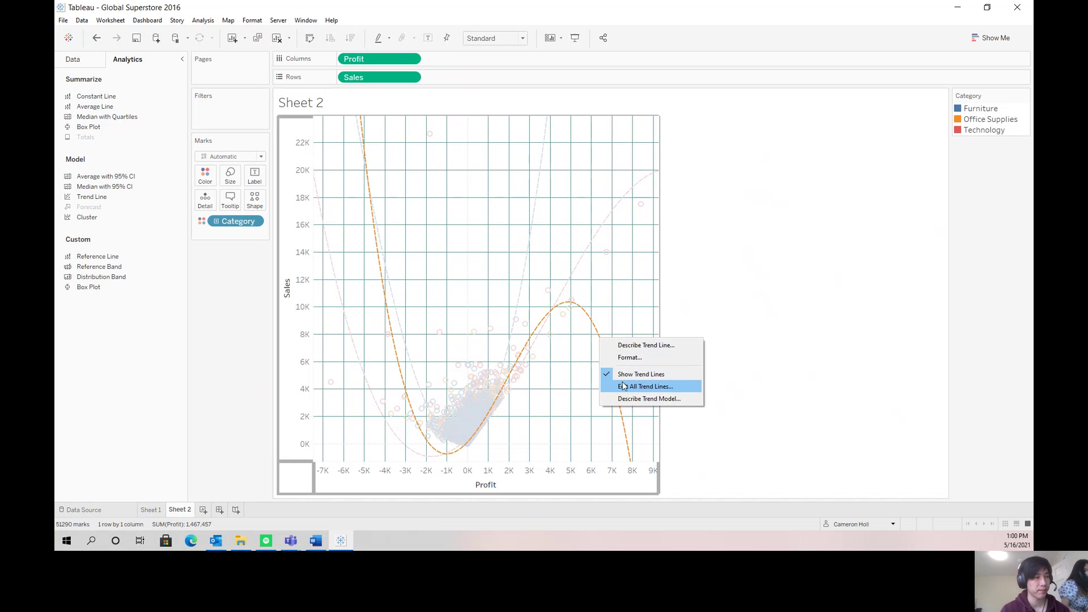
{"action": "left_click", "coordinate": [623, 385]}
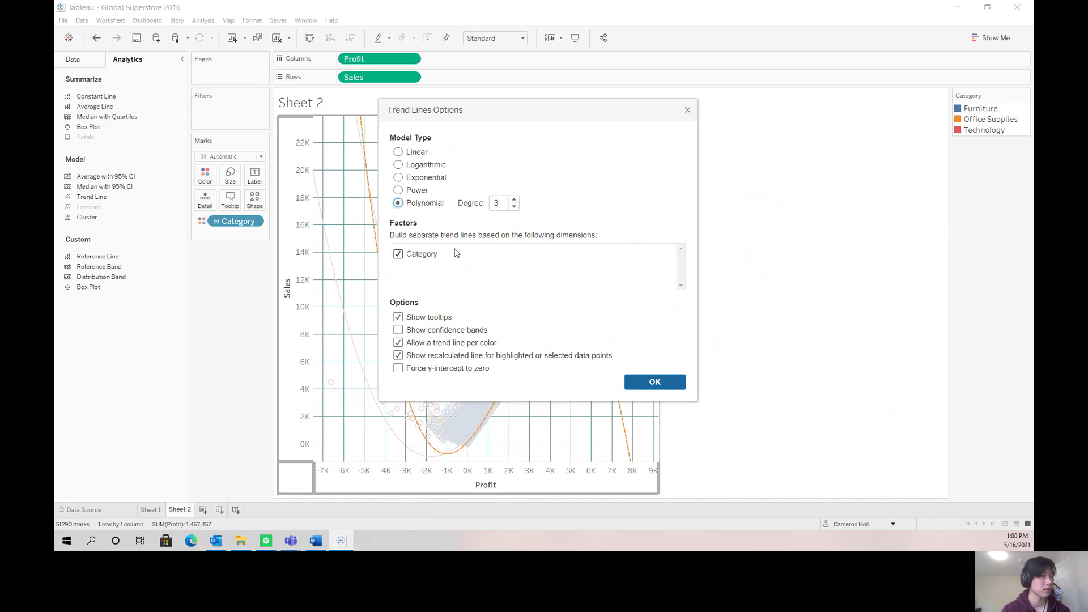
{"action": "left_click", "coordinate": [406, 259]}
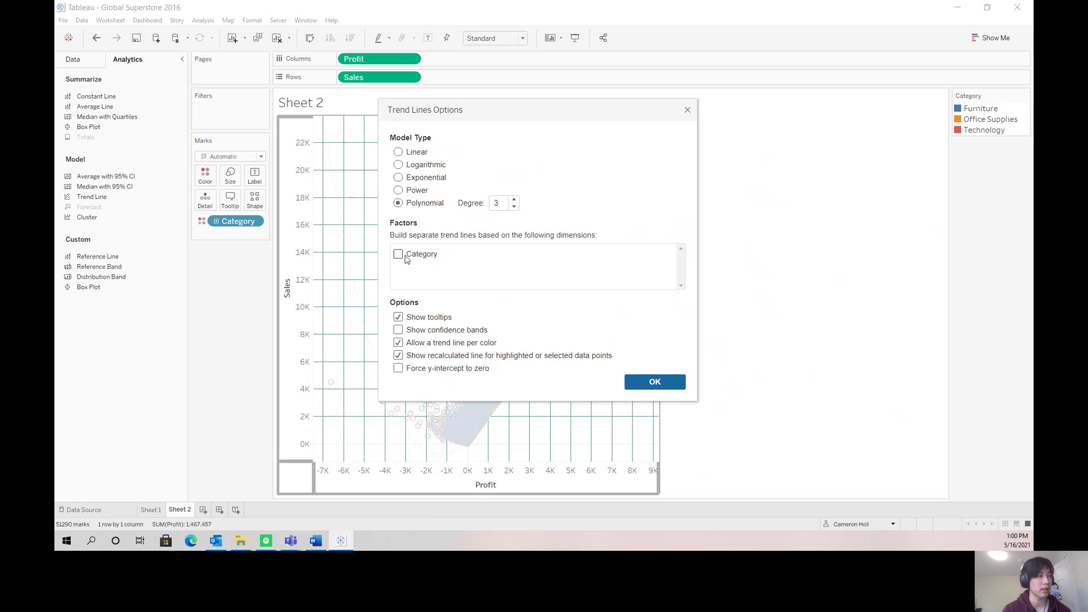
{"action": "left_click", "coordinate": [663, 388]}
- Restore Category as a factor in the trend line options, disallow a trend line per color, and leave confidence bands off
{"action": "mouse_move", "coordinate": [566, 276]}
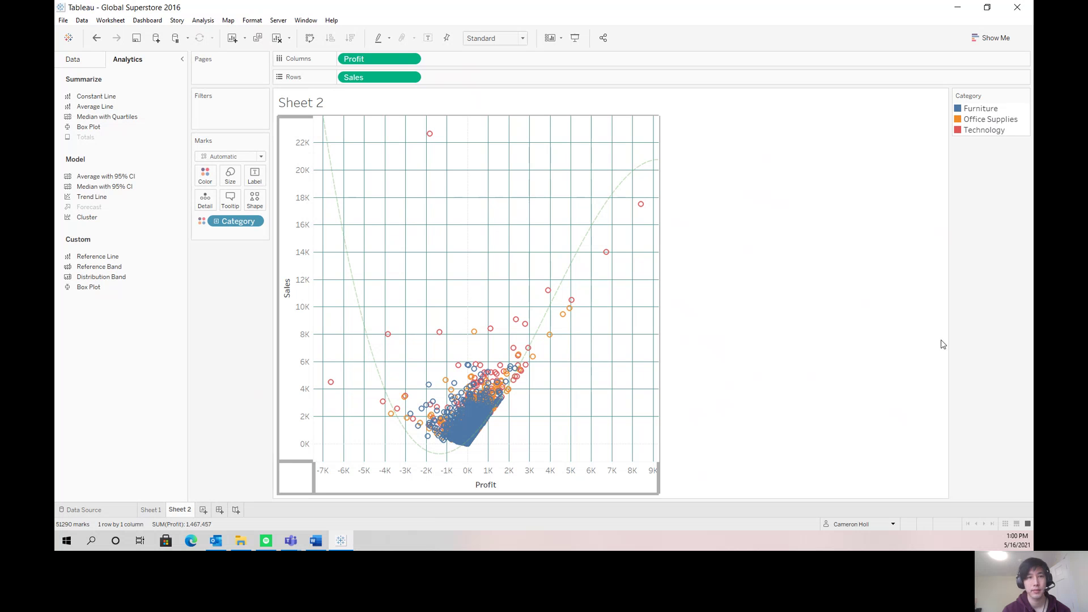
{"action": "right_click", "coordinate": [576, 231]}
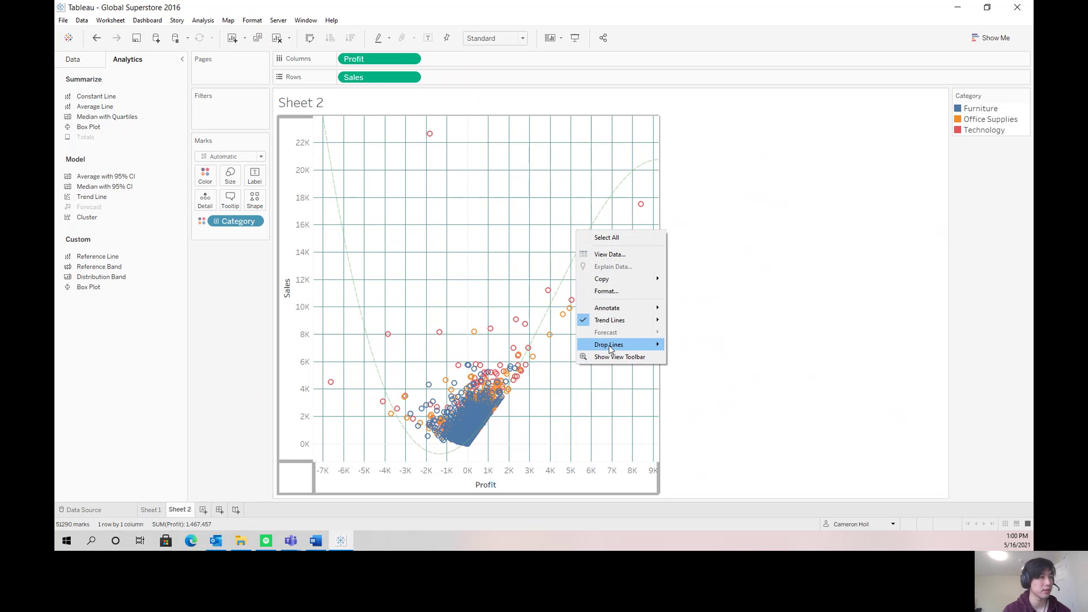
{"action": "left_click", "coordinate": [558, 292]}
{"action": "right_click", "coordinate": [558, 292]}
{"action": "left_click", "coordinate": [578, 253]}
{"action": "left_click", "coordinate": [576, 264]}
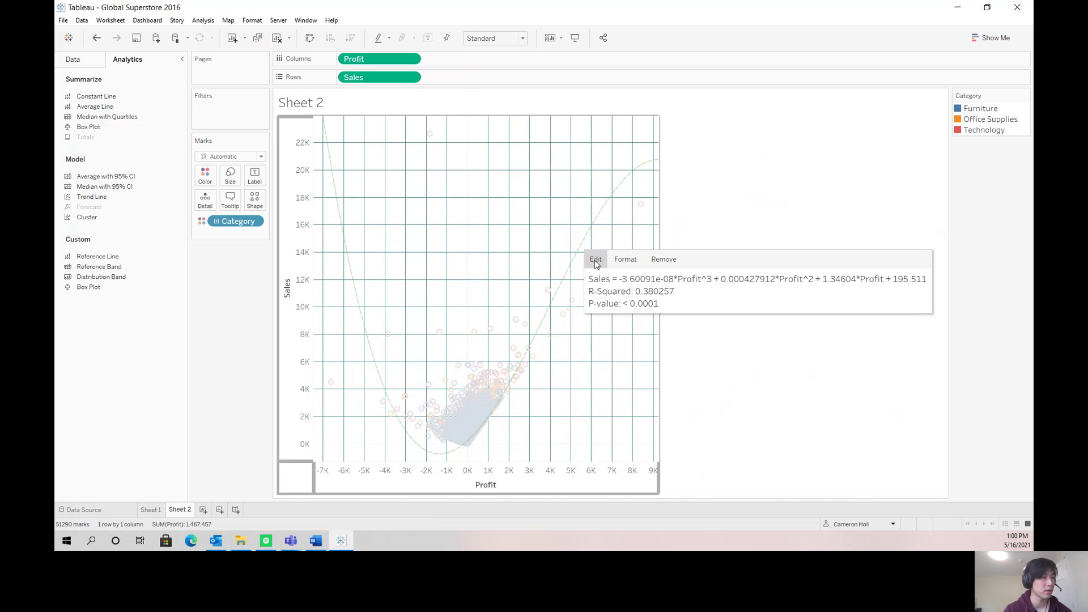
{"action": "left_click", "coordinate": [592, 260]}
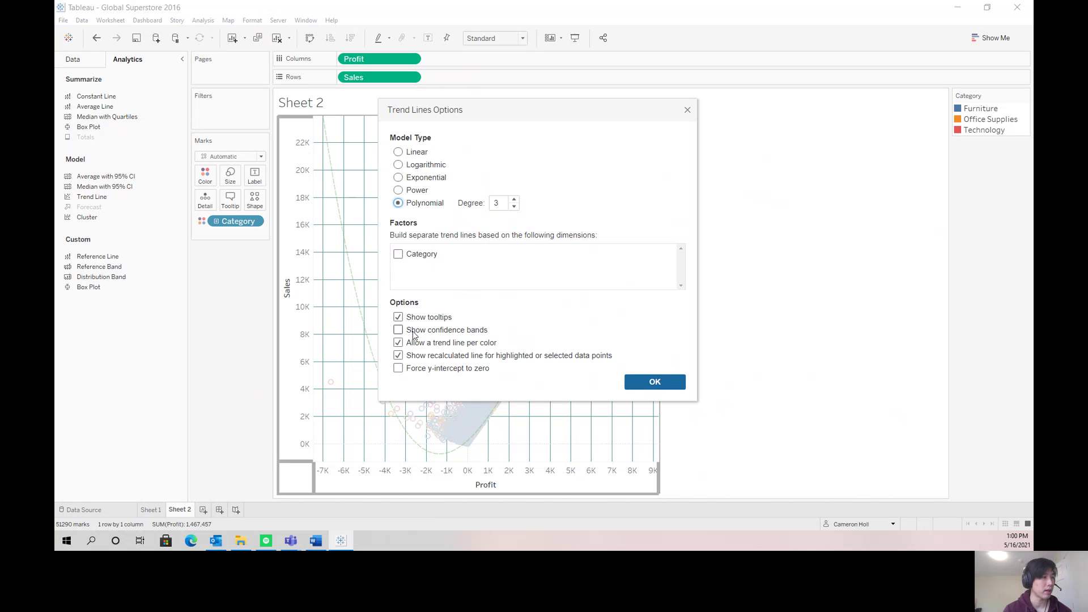
{"action": "left_click", "coordinate": [399, 255]}
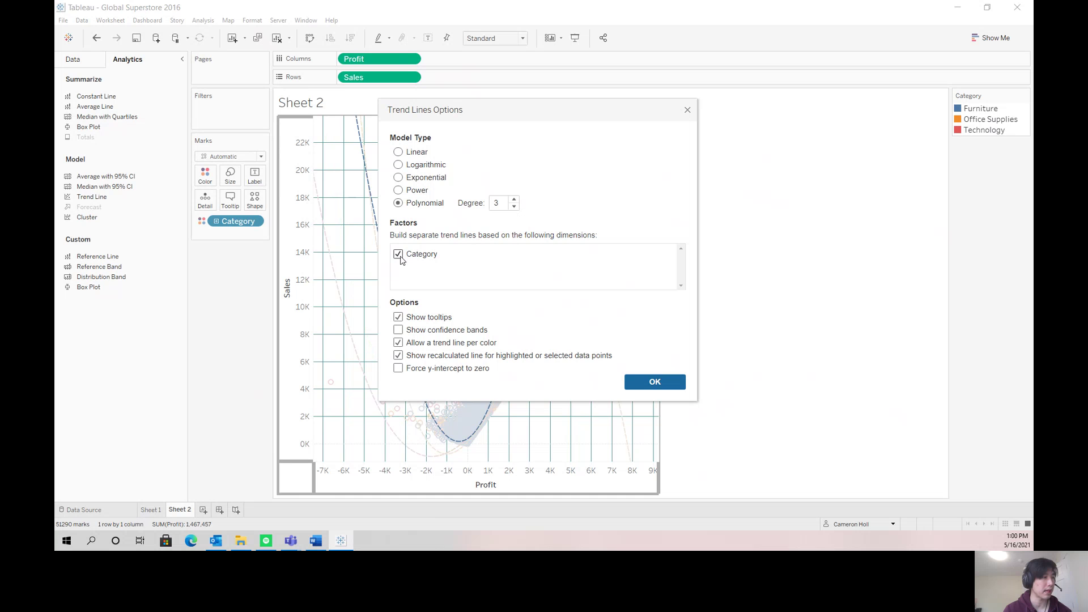
{"action": "left_click", "coordinate": [398, 254]}
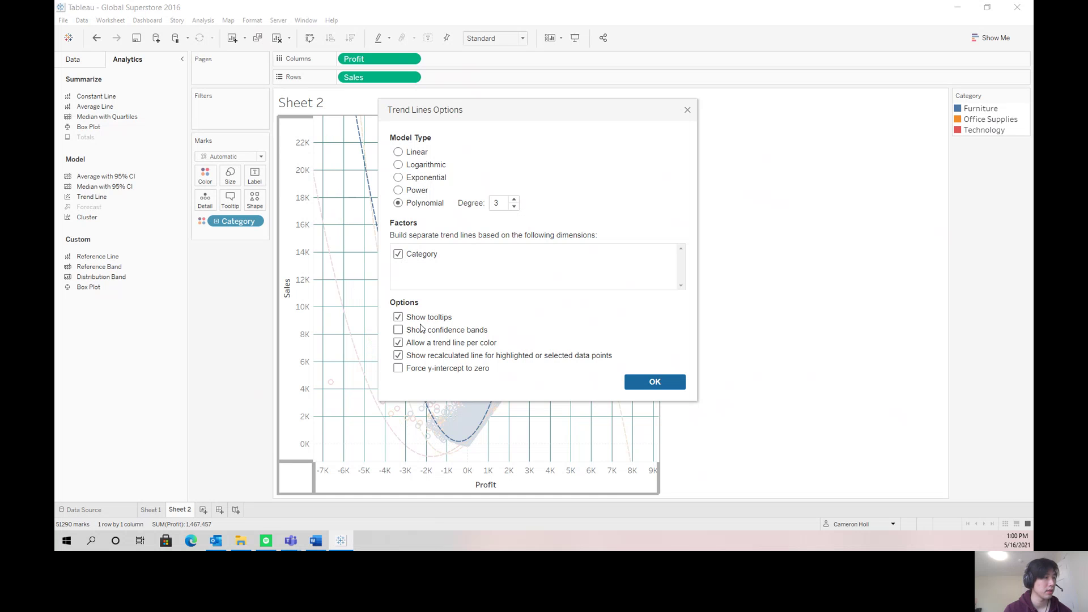
{"action": "left_click", "coordinate": [415, 346]}
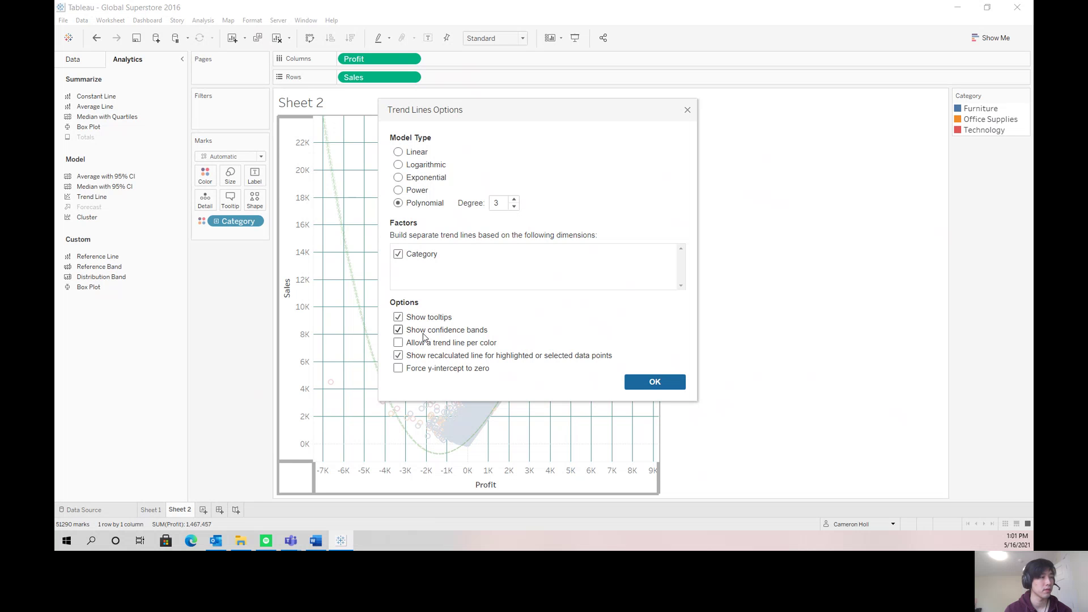
{"action": "left_click", "coordinate": [508, 328]}
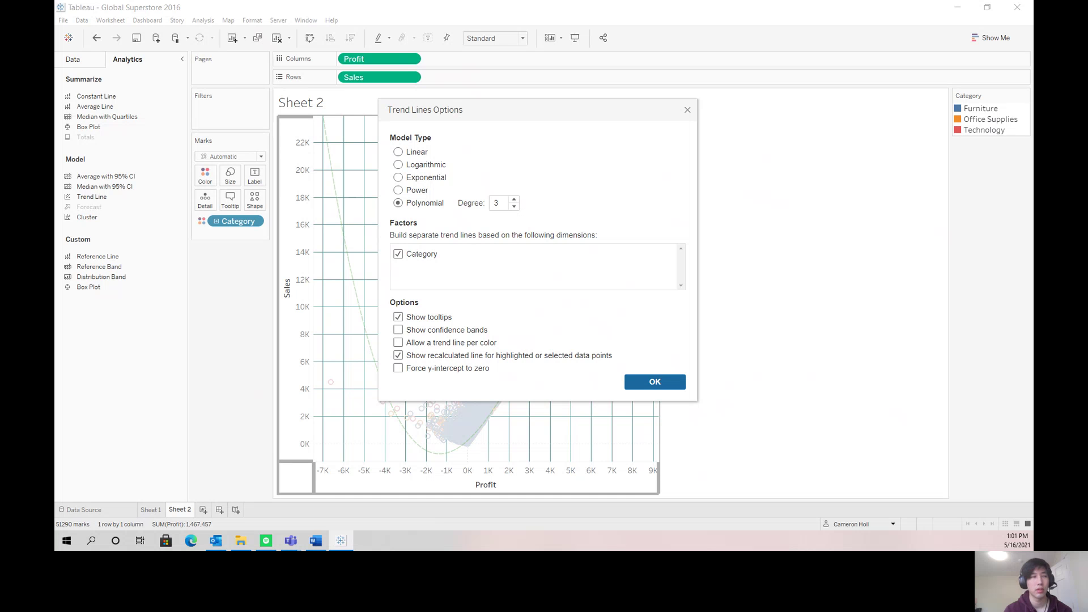
- Preview the linear, logarithmic, exponential and power models for the trend line, and apply the polynomial model with degree 3
{"action": "left_click", "coordinate": [409, 153]}
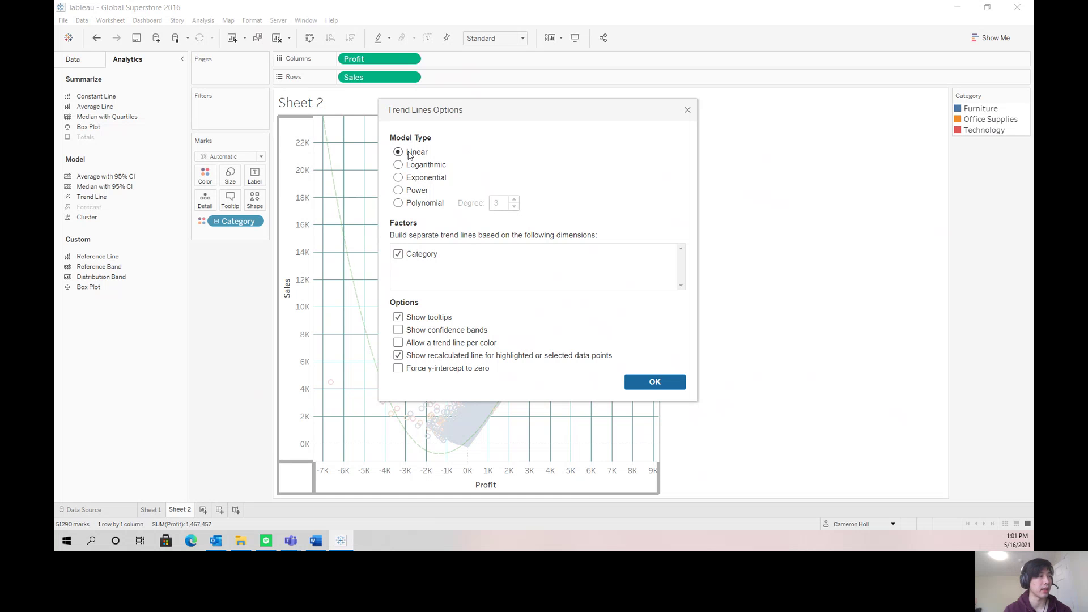
{"action": "left_click", "coordinate": [398, 165]}
{"action": "left_click", "coordinate": [399, 177]}
{"action": "left_click", "coordinate": [399, 190]}
{"action": "left_click_drag", "start_coordinate": [432, 104], "coordinate": [743, 133]}
{"action": "left_click", "coordinate": [720, 180]}
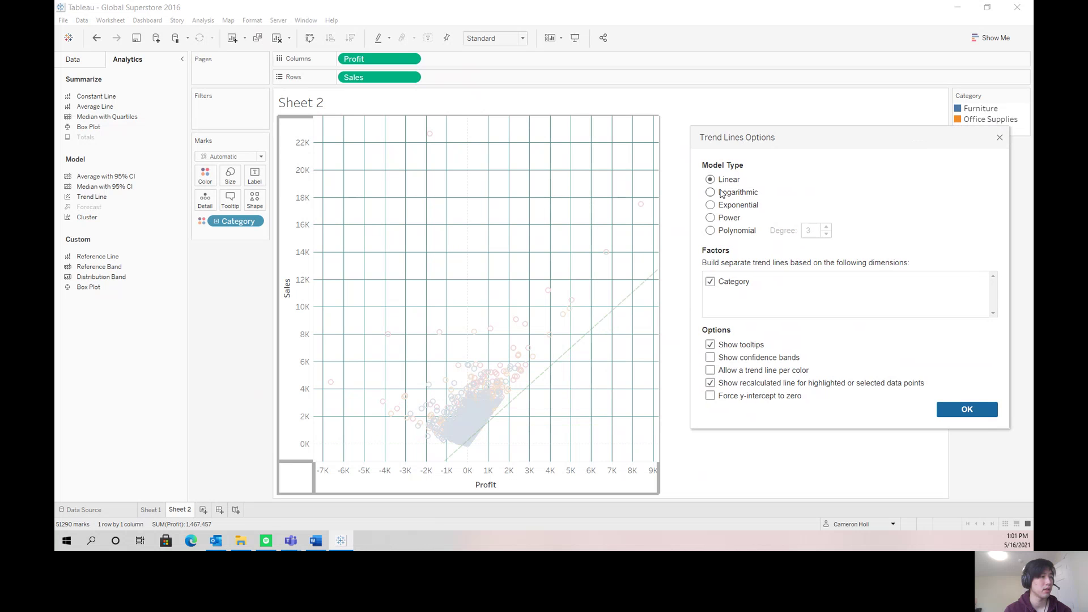
{"action": "left_click", "coordinate": [721, 193]}
{"action": "left_click", "coordinate": [721, 205]}
{"action": "left_click", "coordinate": [720, 229]}
{"action": "left_click", "coordinate": [720, 221]}
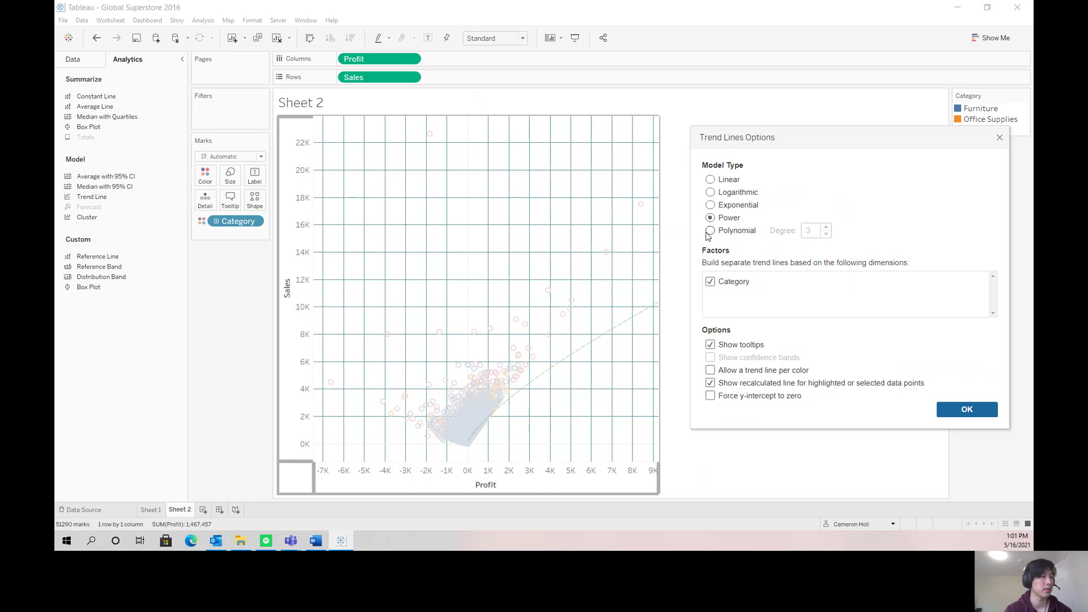
{"action": "left_click", "coordinate": [709, 232]}
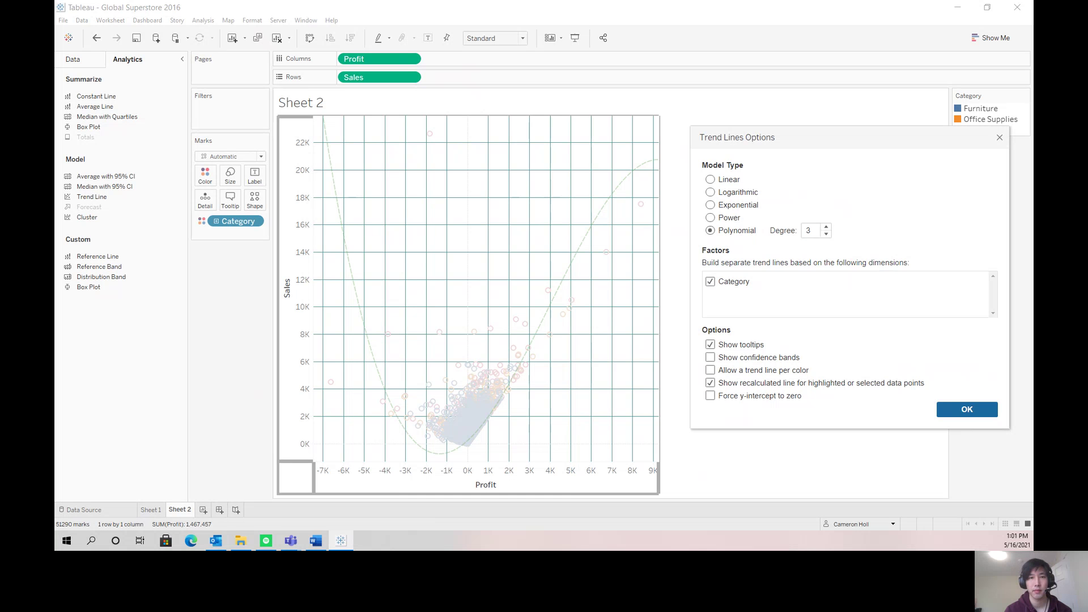
{"action": "left_click", "coordinate": [955, 410]}
{"action": "mouse_move", "coordinate": [569, 268]}
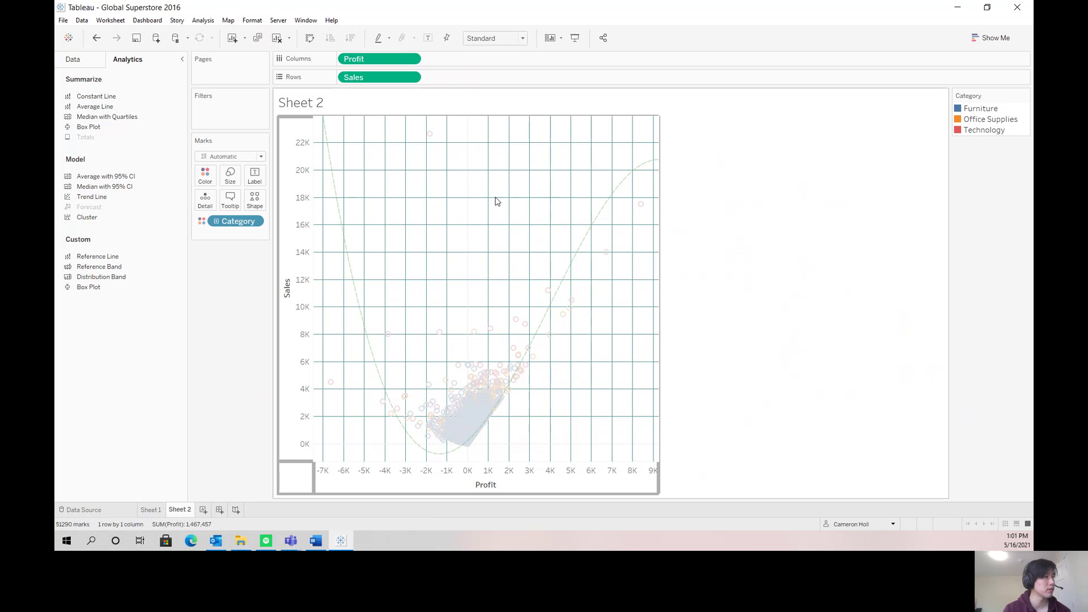
- Export the entire view's data to a Microsoft Access database named resideuals, with DATA as the table name
{"action": "left_click", "coordinate": [104, 23]}
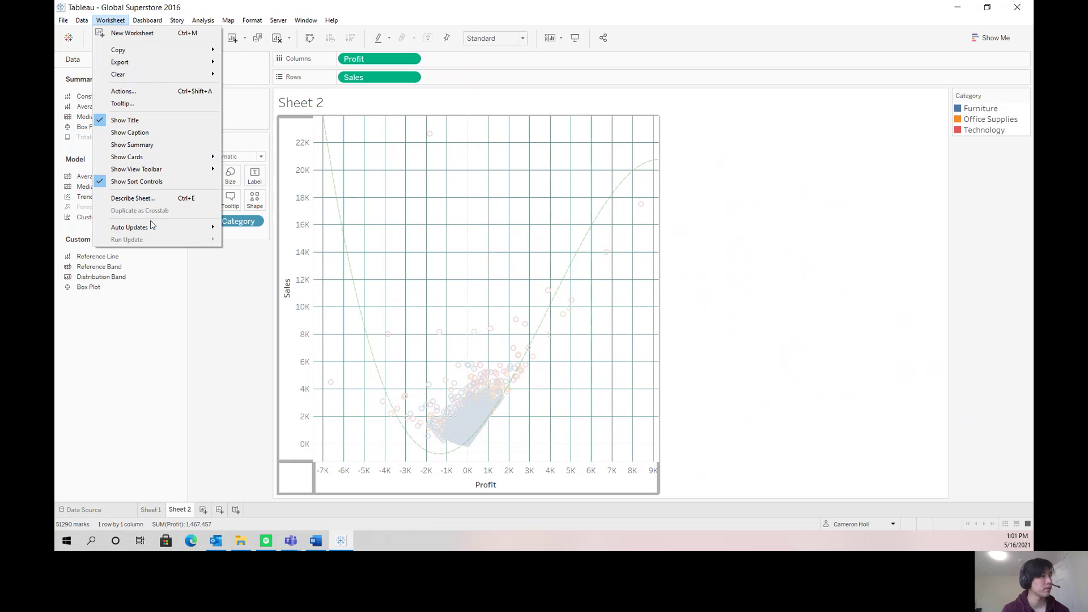
{"action": "mouse_move", "coordinate": [158, 173]}
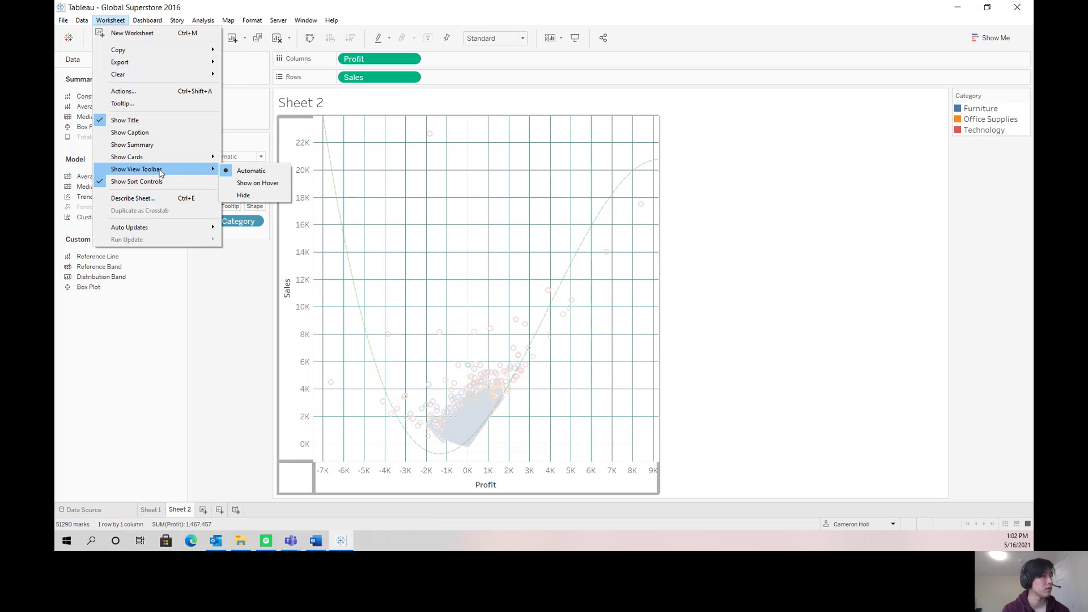
{"action": "mouse_move", "coordinate": [150, 63]}
{"action": "left_click", "coordinate": [249, 75]}
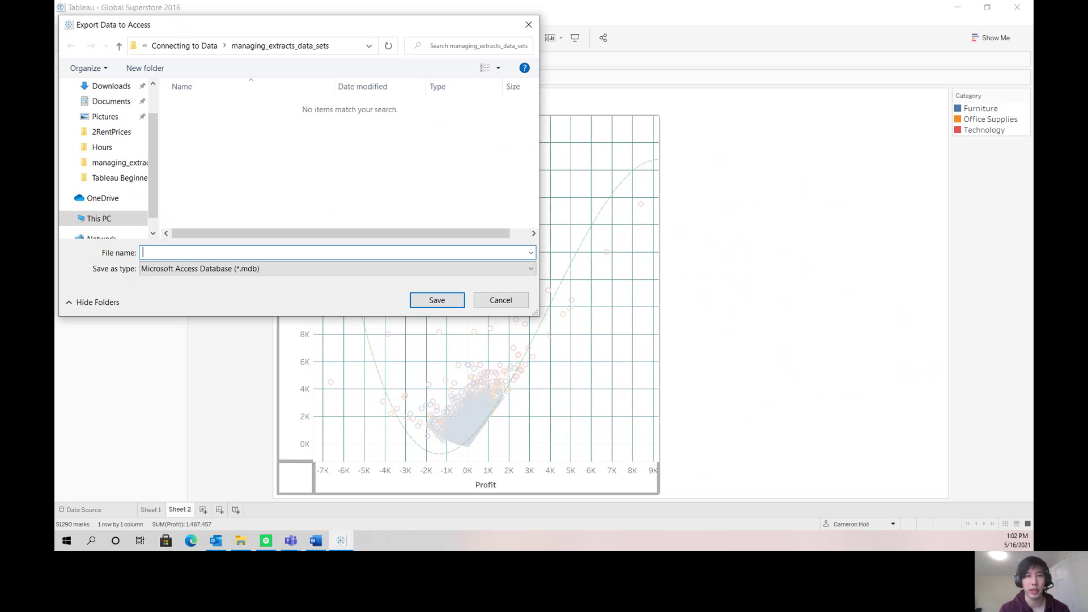
{"action": "type", "text": "esideuals"}
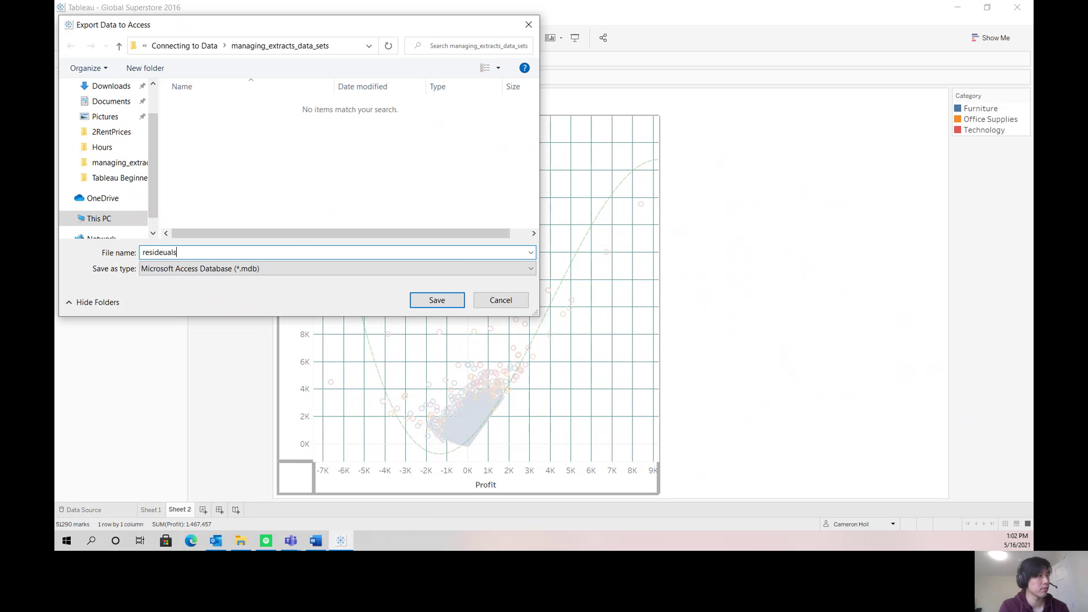
{"action": "key", "text": "Return"}
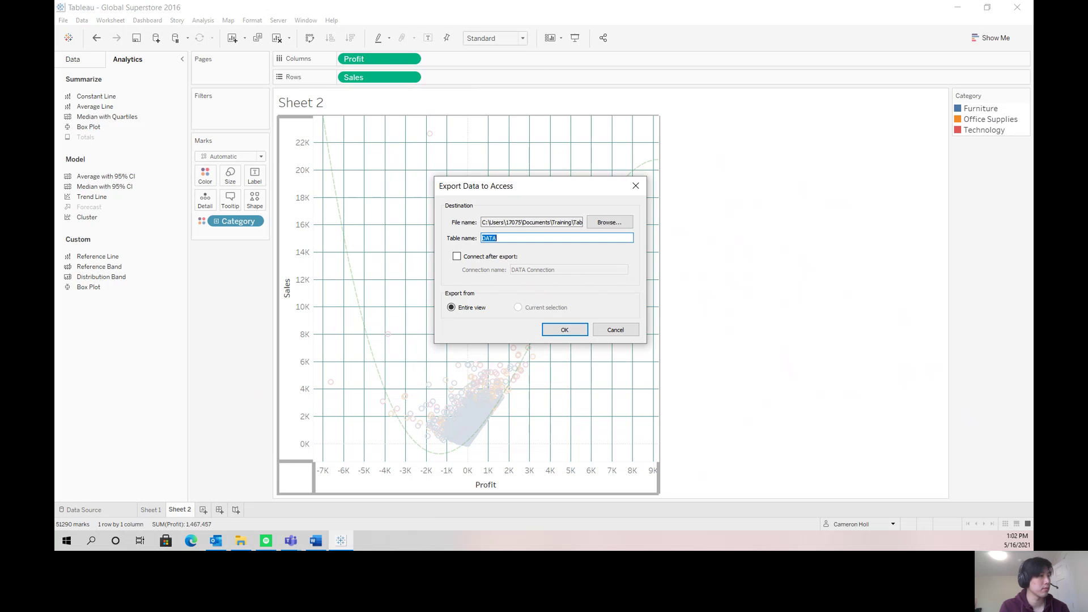
{"action": "key", "text": "Return"}
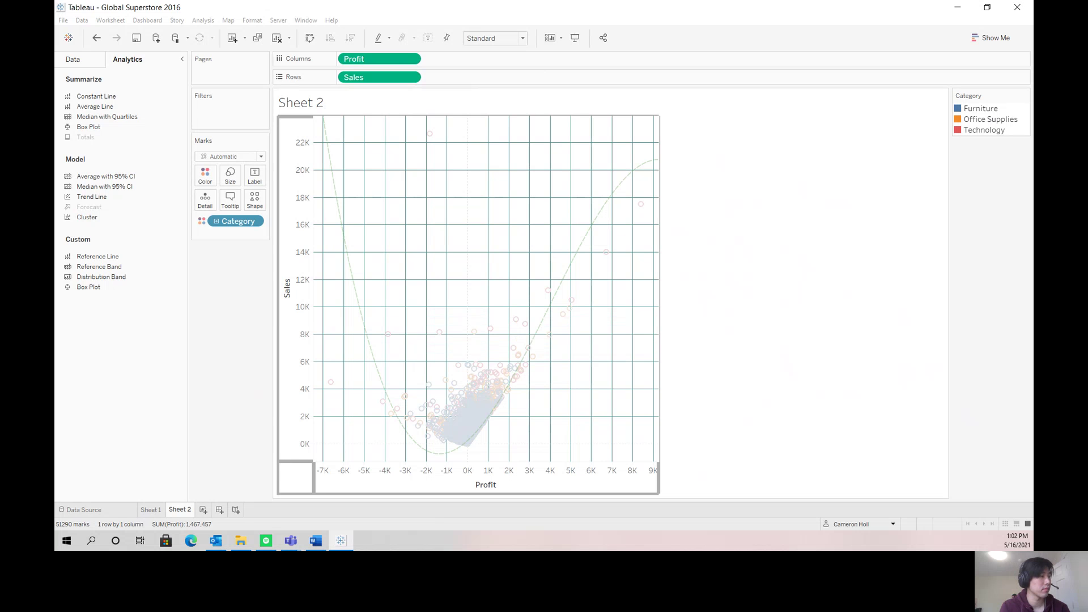
{"action": "left_click", "coordinate": [156, 39]}
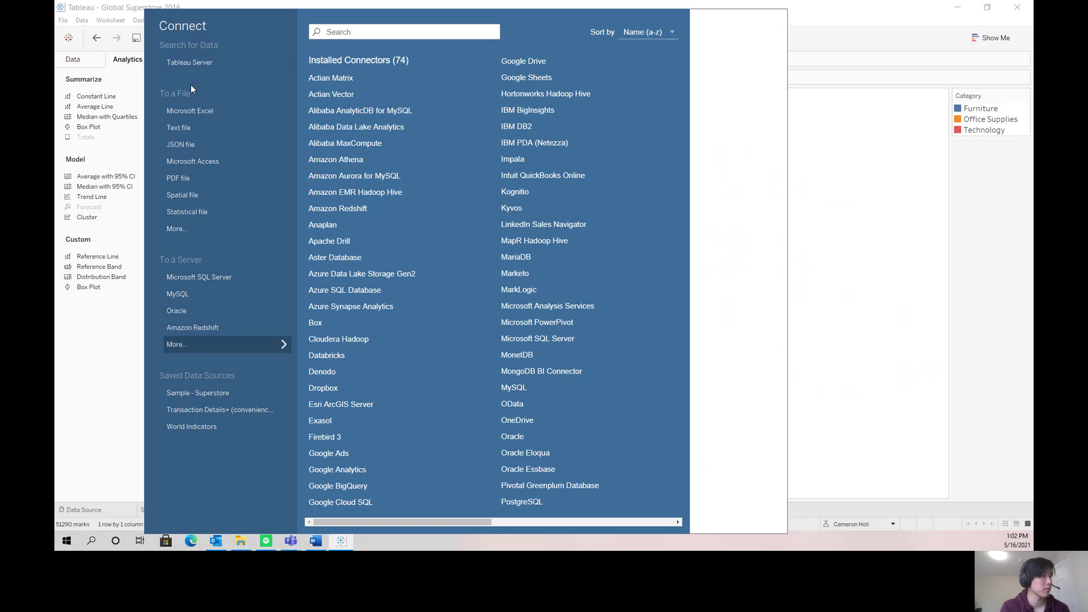
{"action": "left_click", "coordinate": [191, 114]}
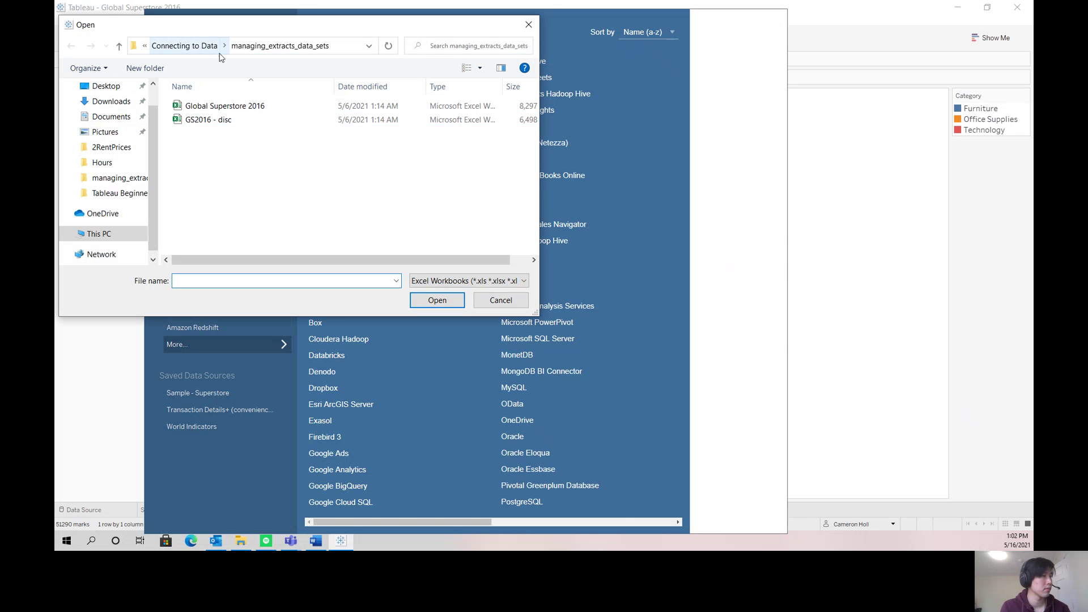
{"action": "left_click", "coordinate": [478, 298]}
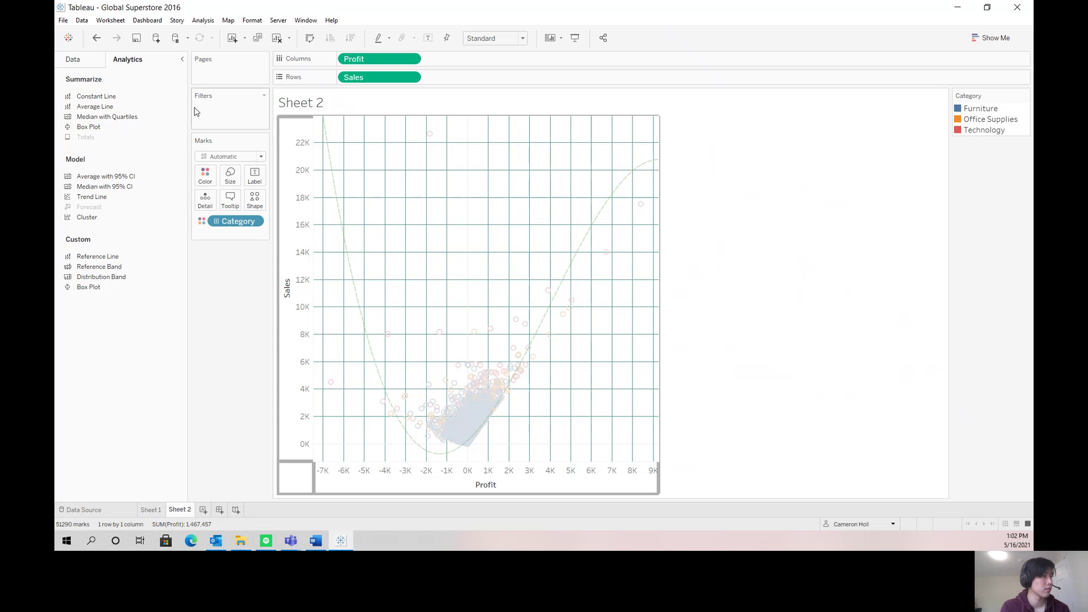
- Look up the exported file resideuals.mdb in the Access export's save location, and cancel the second export
{"action": "left_click", "coordinate": [110, 20]}
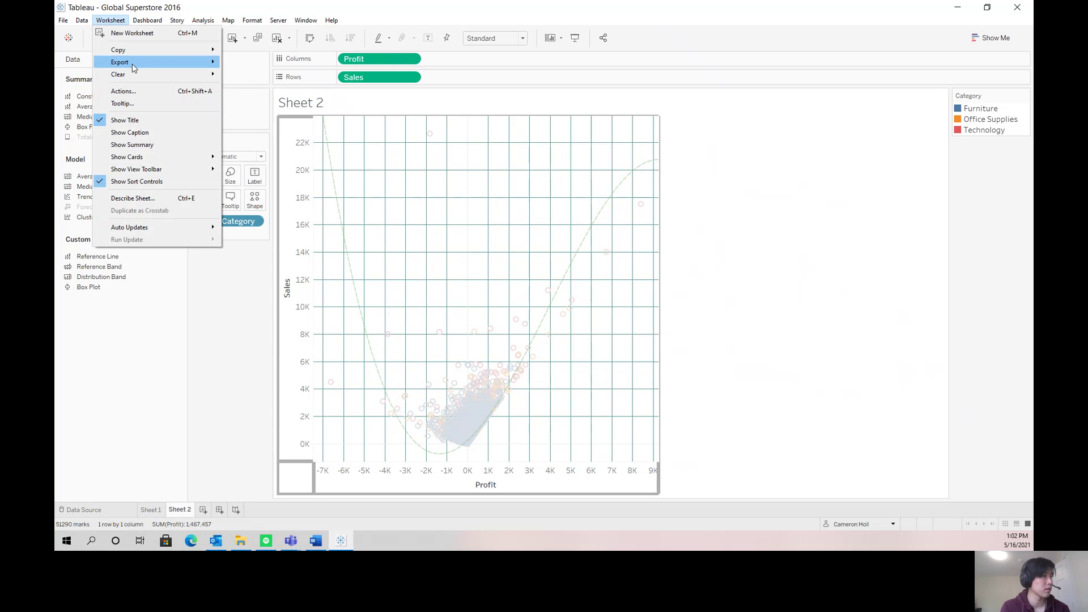
{"action": "mouse_move", "coordinate": [135, 63]}
{"action": "left_click", "coordinate": [245, 76]}
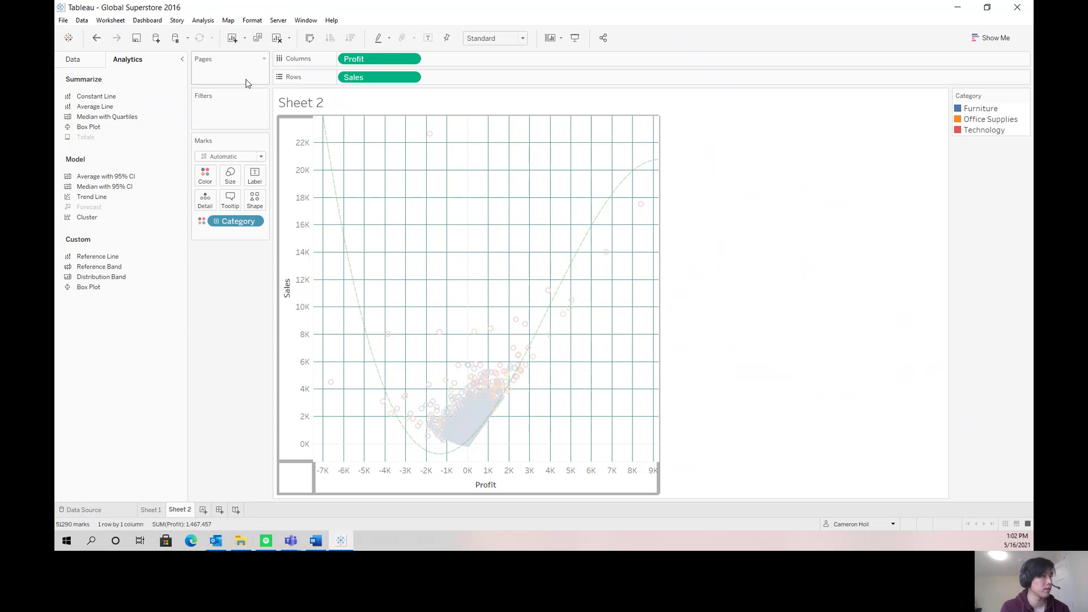
{"action": "left_click", "coordinate": [231, 114]}
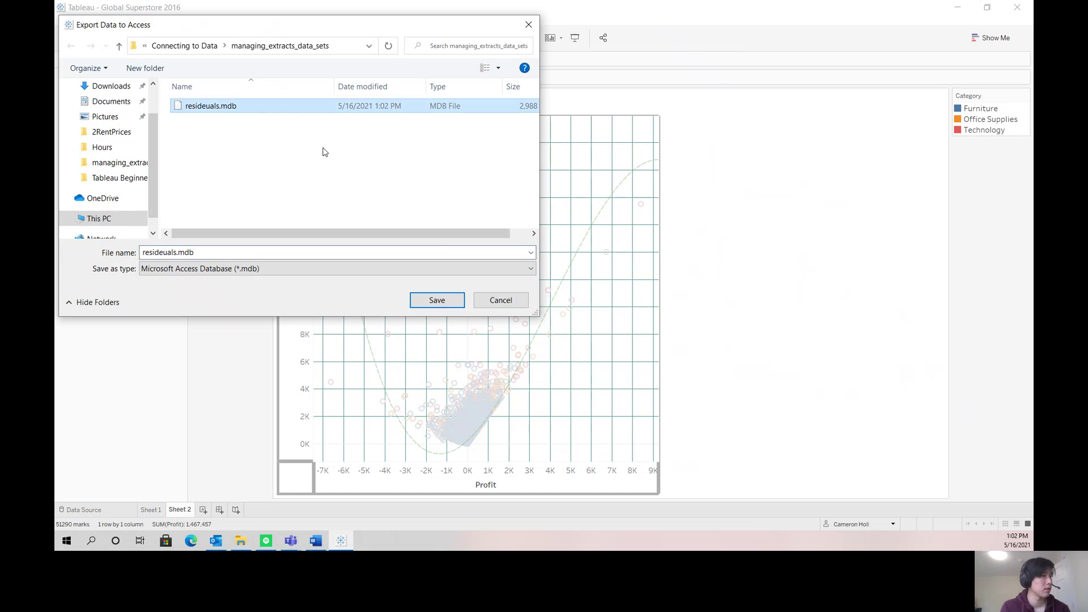
{"action": "left_click", "coordinate": [498, 300]}
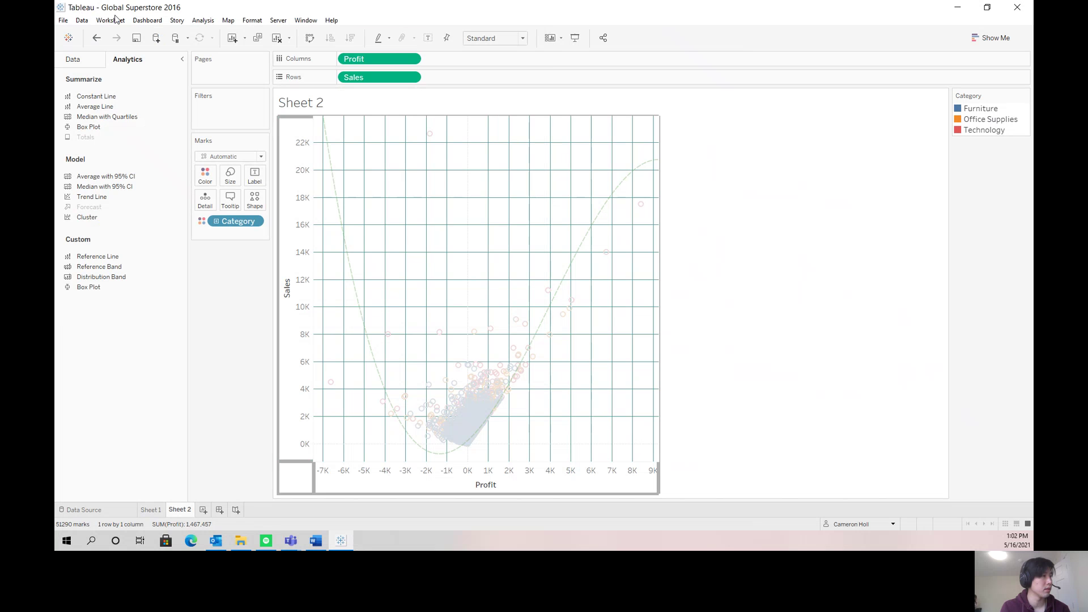
- Try to connect to resideuals.mdb as a text file data source
{"action": "left_click", "coordinate": [156, 38]}
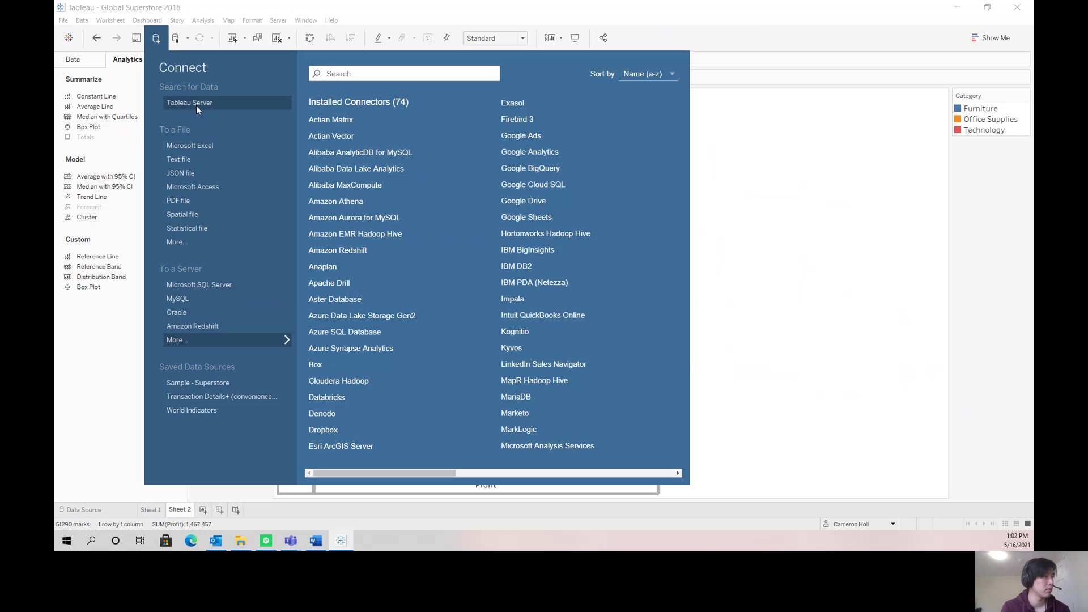
{"action": "left_click", "coordinate": [185, 161]}
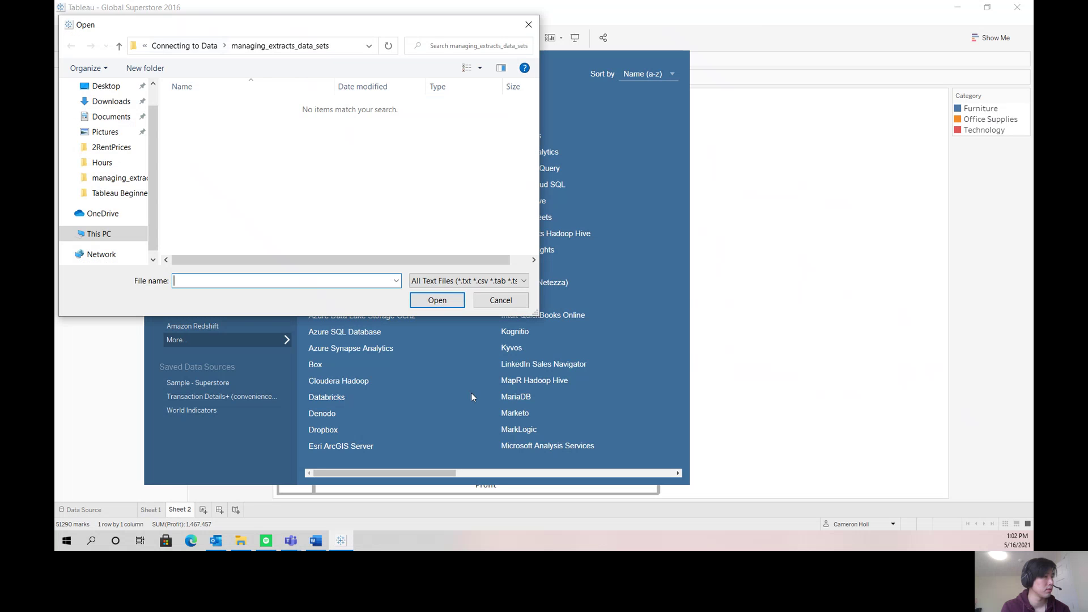
{"action": "left_click", "coordinate": [482, 281]}
{"action": "left_click", "coordinate": [436, 334]}
{"action": "double_click", "coordinate": [250, 148]}
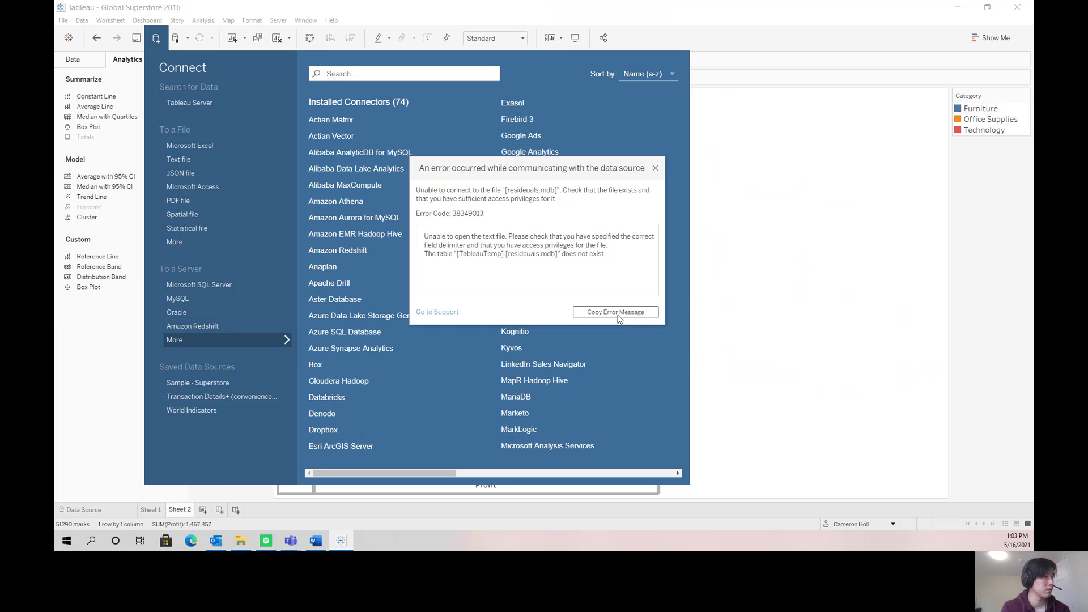
{"action": "left_click", "coordinate": [655, 164]}
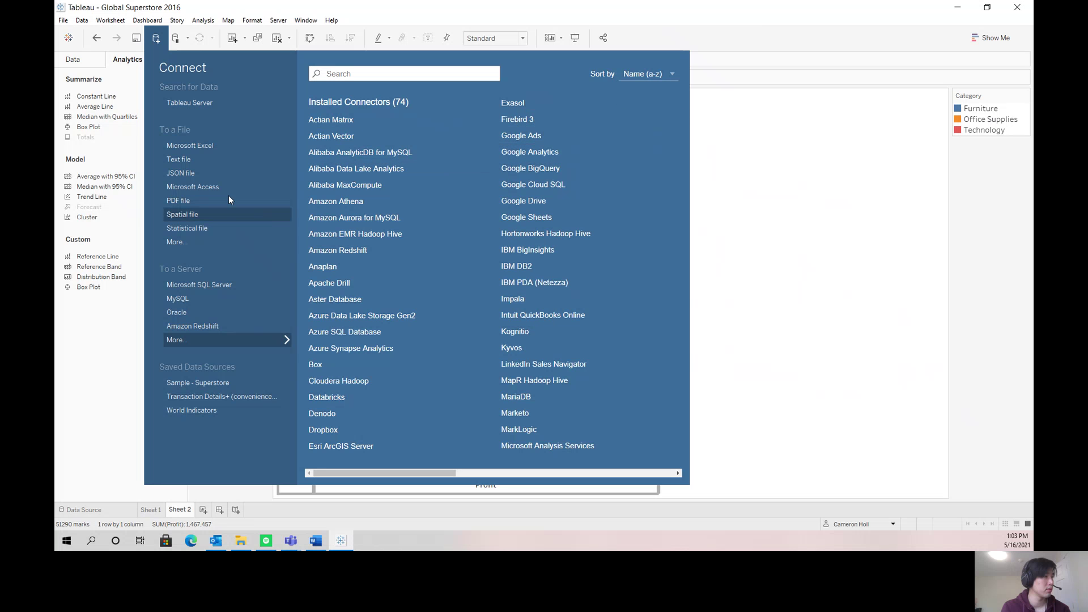
- Connect to the exported Access file resideuals.mdb as a new data source, browsing for it among other file types
{"action": "left_click", "coordinate": [172, 244]}
{"action": "left_click", "coordinate": [190, 249]}
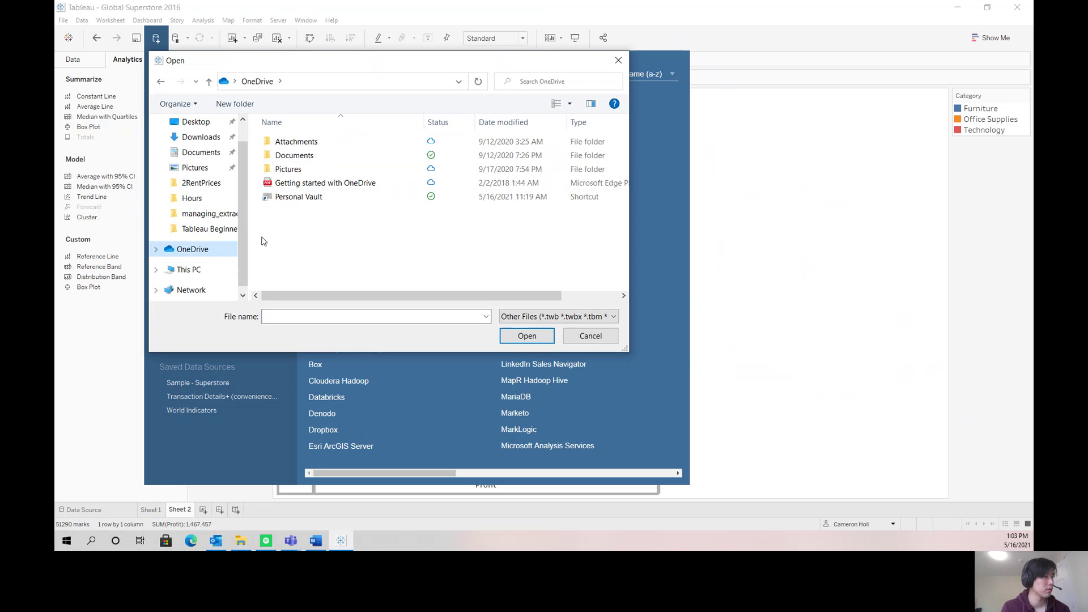
{"action": "left_click", "coordinate": [203, 217]}
{"action": "double_click", "coordinate": [288, 177]}
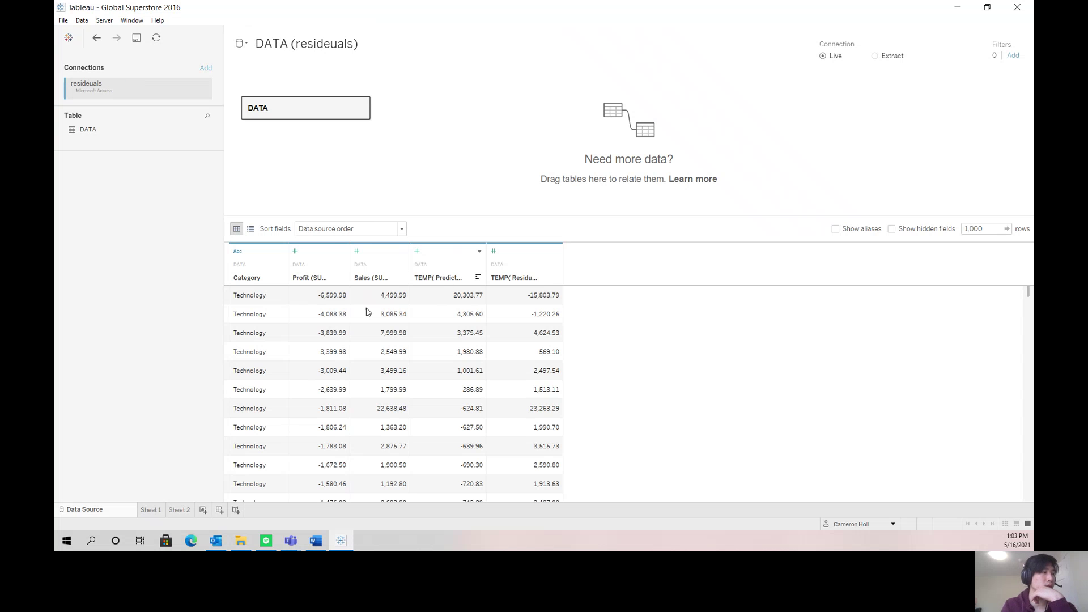
- Create a new worksheet from the DATA (resideuals) source, with Category on Columns and the count of DATA on Rows
{"action": "left_click", "coordinate": [151, 509]}
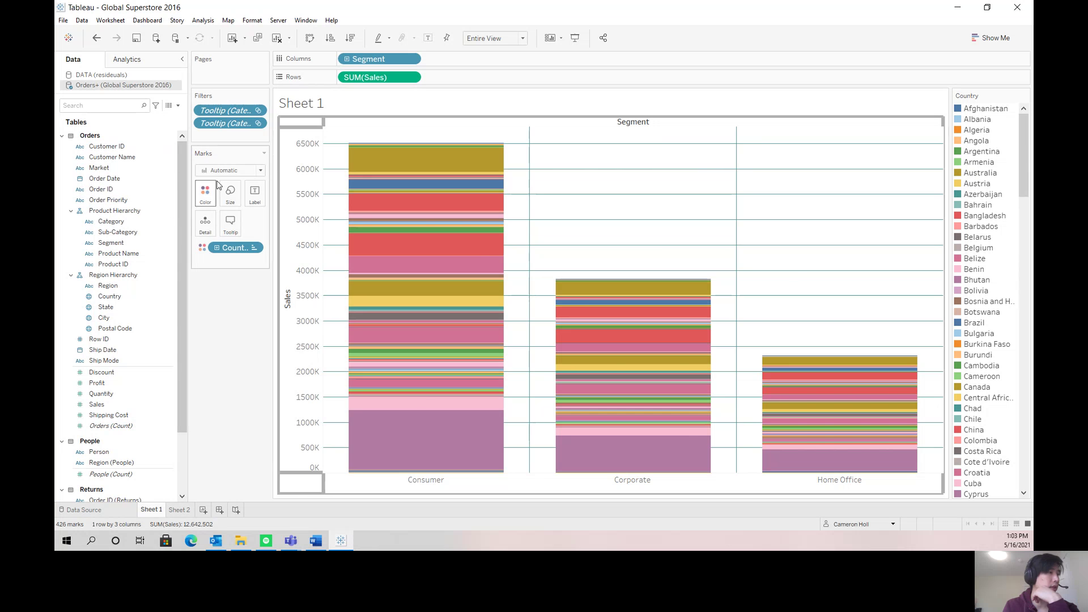
{"action": "mouse_move", "coordinate": [359, 445]}
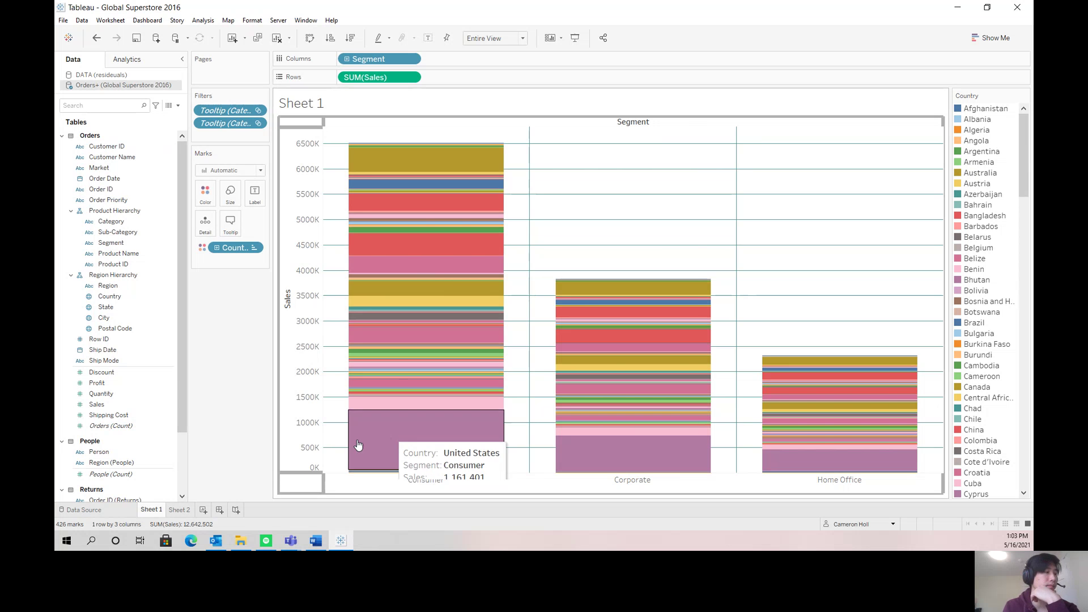
{"action": "left_click", "coordinate": [179, 509]}
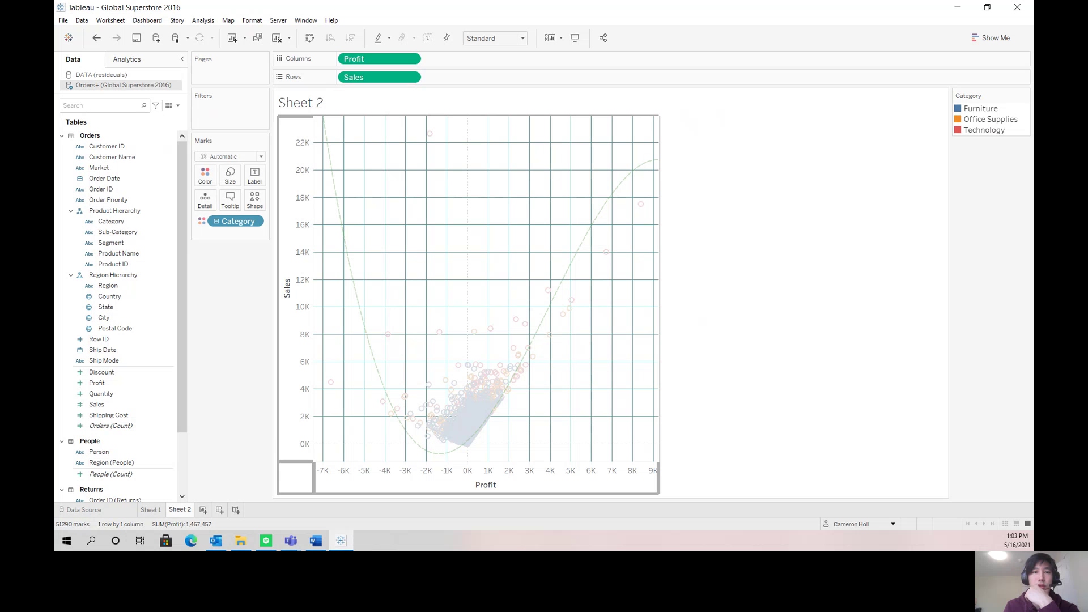
{"action": "left_click", "coordinate": [203, 510]}
{"action": "left_click", "coordinate": [105, 75]}
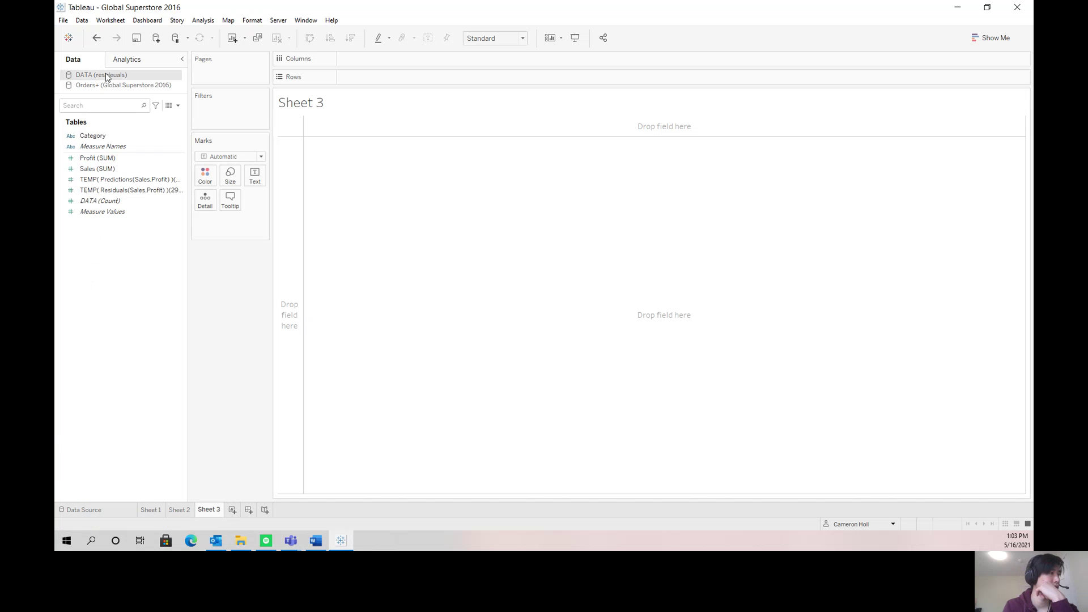
{"action": "left_click", "coordinate": [109, 146]}
{"action": "left_click", "coordinate": [108, 137]}
{"action": "left_click_drag", "start_coordinate": [108, 137], "coordinate": [374, 62]}
{"action": "left_click_drag", "start_coordinate": [119, 201], "coordinate": [420, 76]}
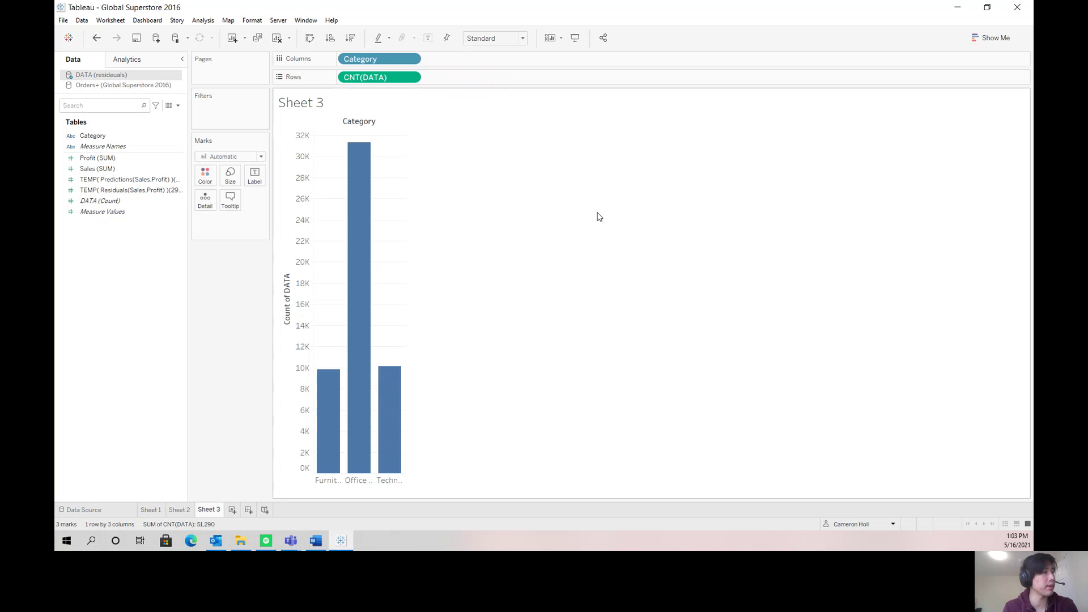
- Add average reference lines for Profit and Sales across the entire table to the scatter plot on Sheet 2
{"action": "left_click", "coordinate": [180, 510]}
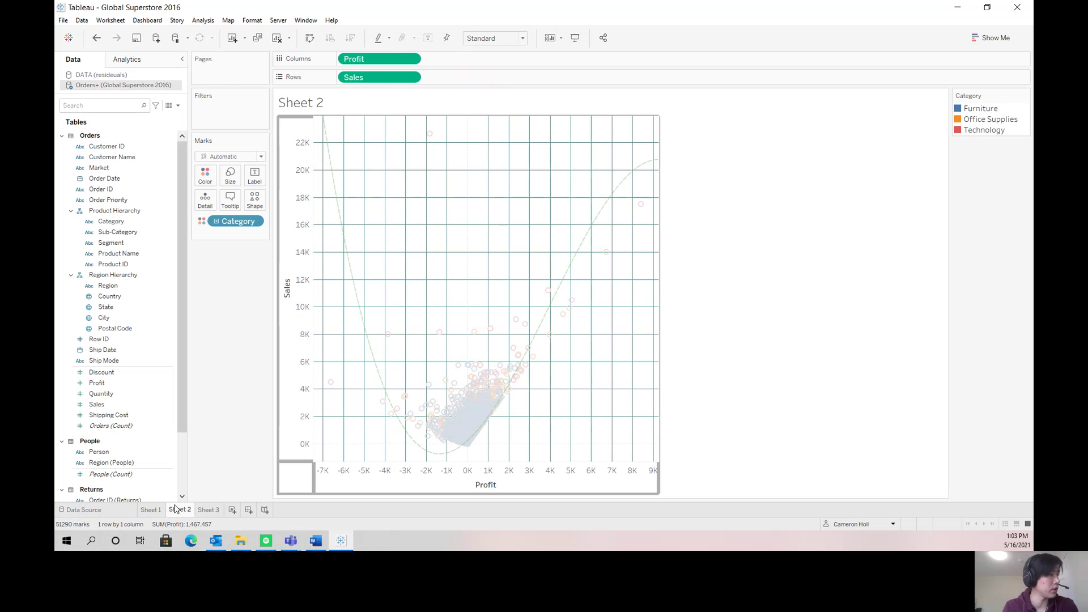
{"action": "left_click", "coordinate": [151, 60]}
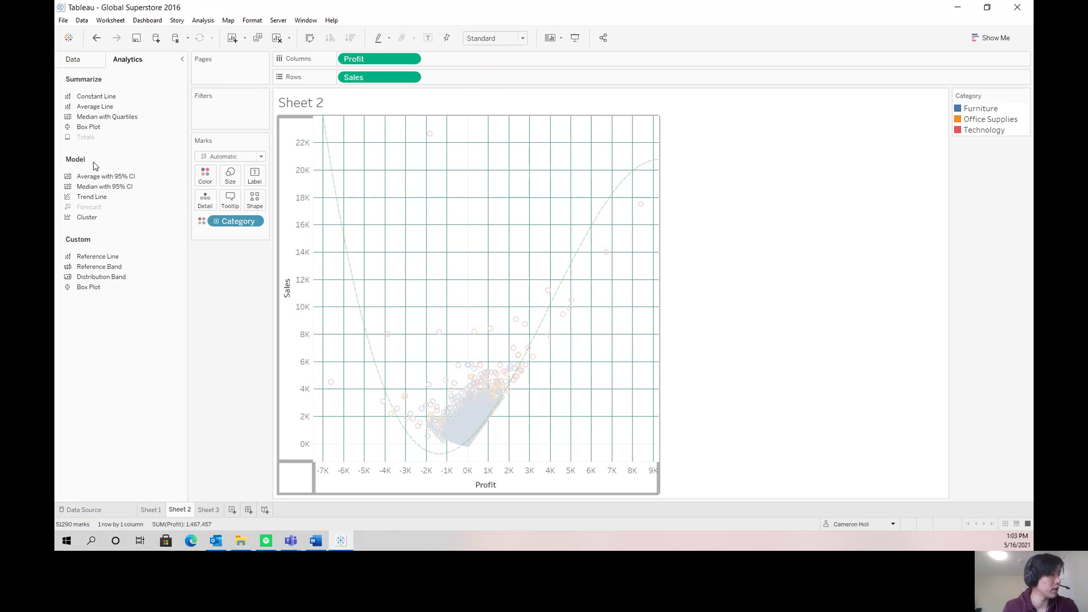
{"action": "left_click_drag", "start_coordinate": [91, 256], "coordinate": [367, 150]}
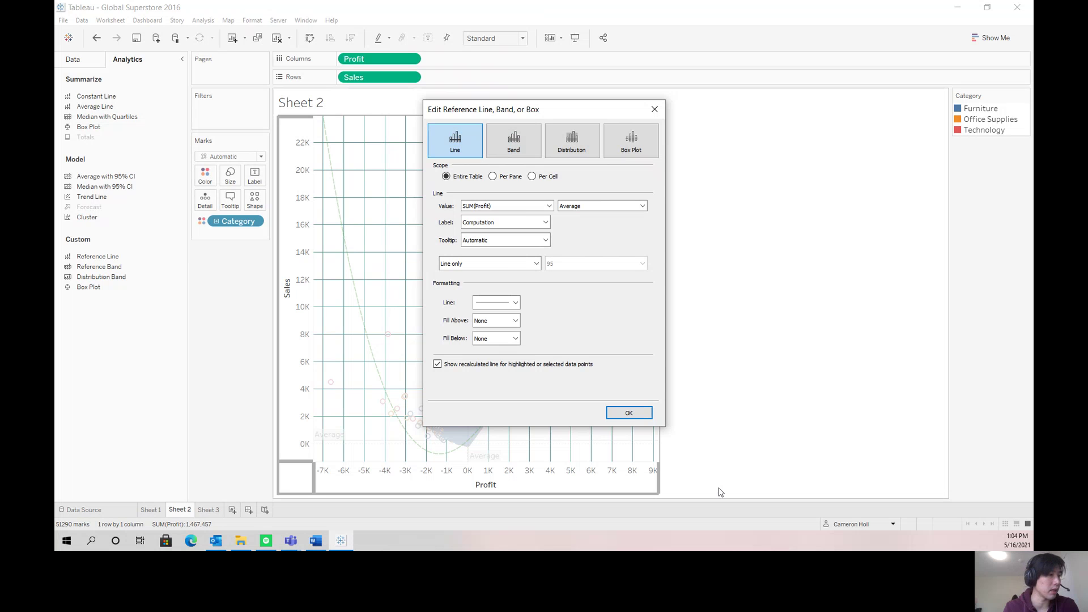
{"action": "left_click", "coordinate": [628, 414]}
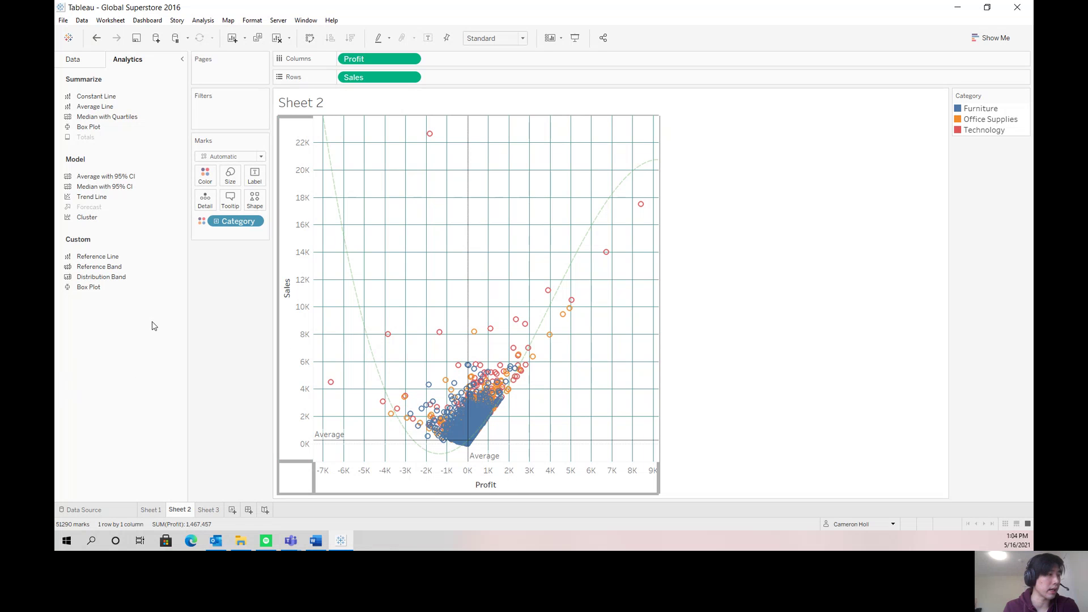
- Review the edit settings of the Sales average reference line
{"action": "right_click", "coordinate": [323, 446]}
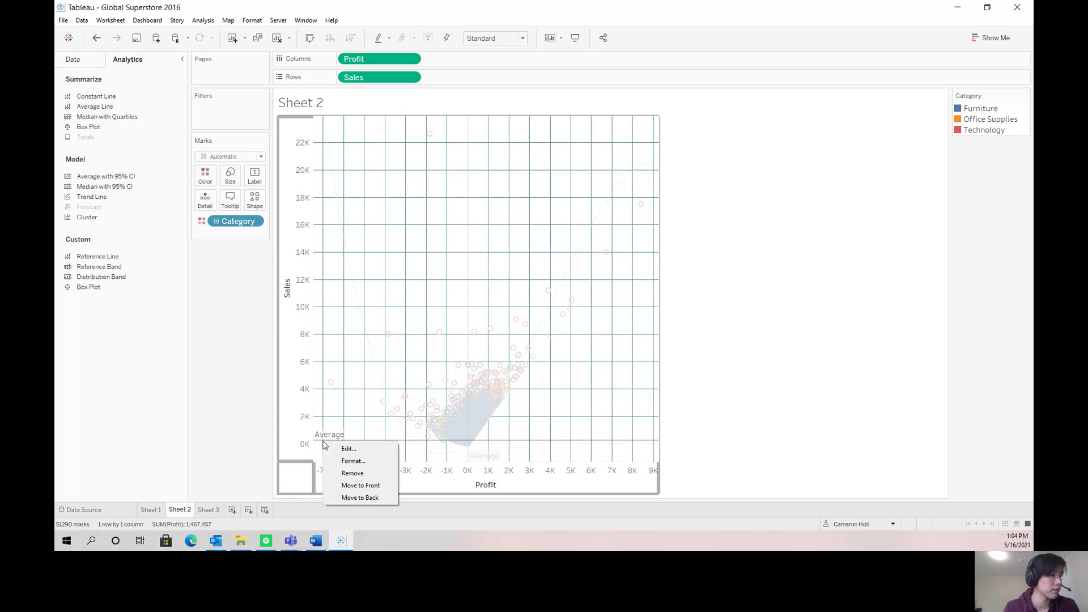
{"action": "left_click", "coordinate": [340, 448]}
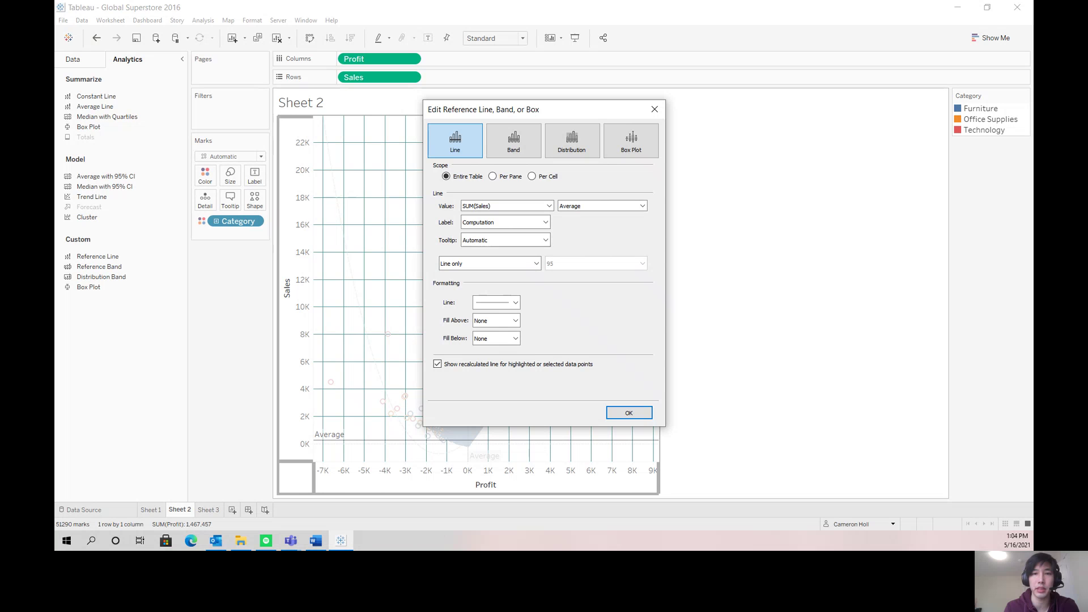
{"action": "left_click", "coordinate": [626, 413]}
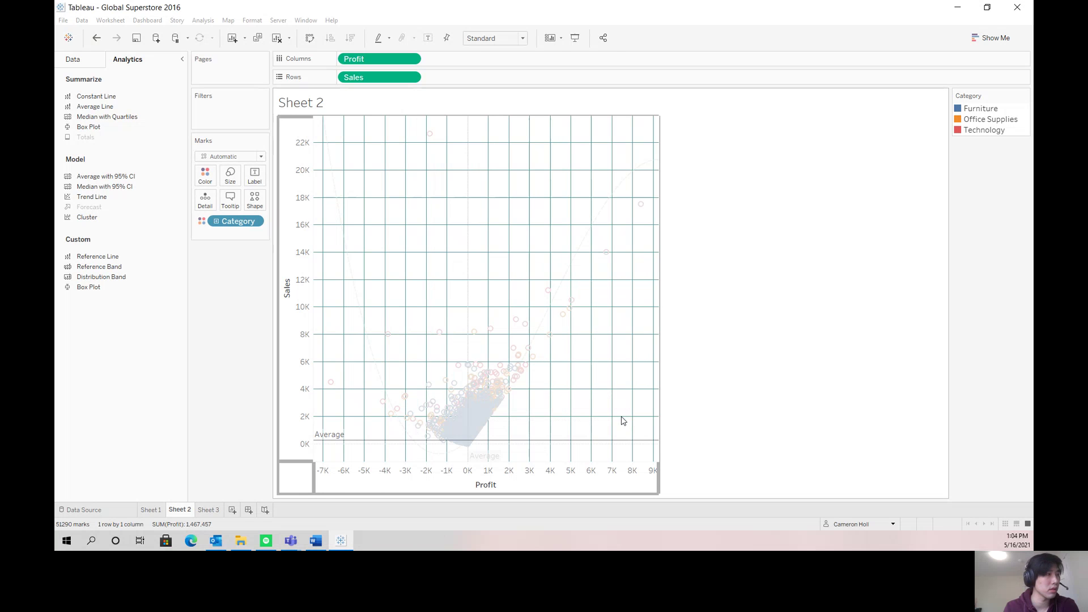
- Review the sheet's formatting options for reference lines, bands, labels and box plots
{"action": "left_click", "coordinate": [252, 20]}
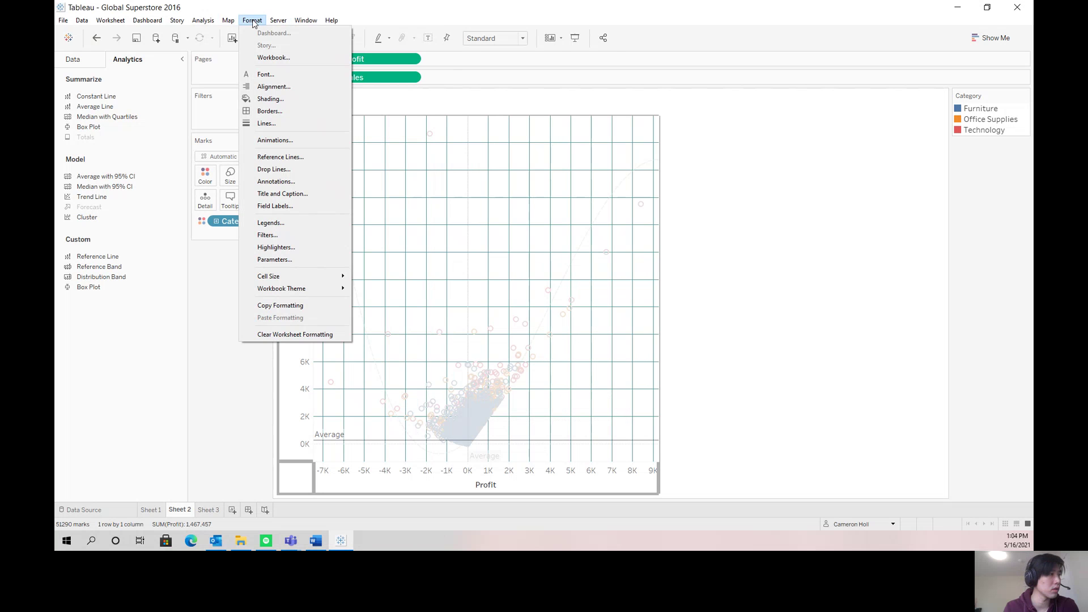
{"action": "left_click", "coordinate": [294, 157]}
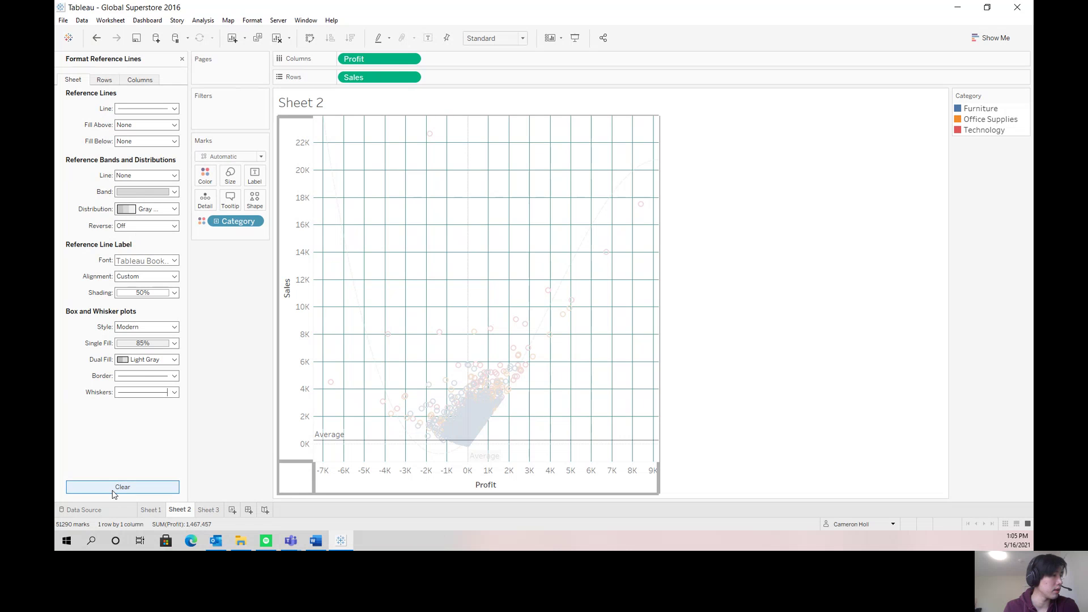
{"action": "left_click", "coordinate": [182, 59]}
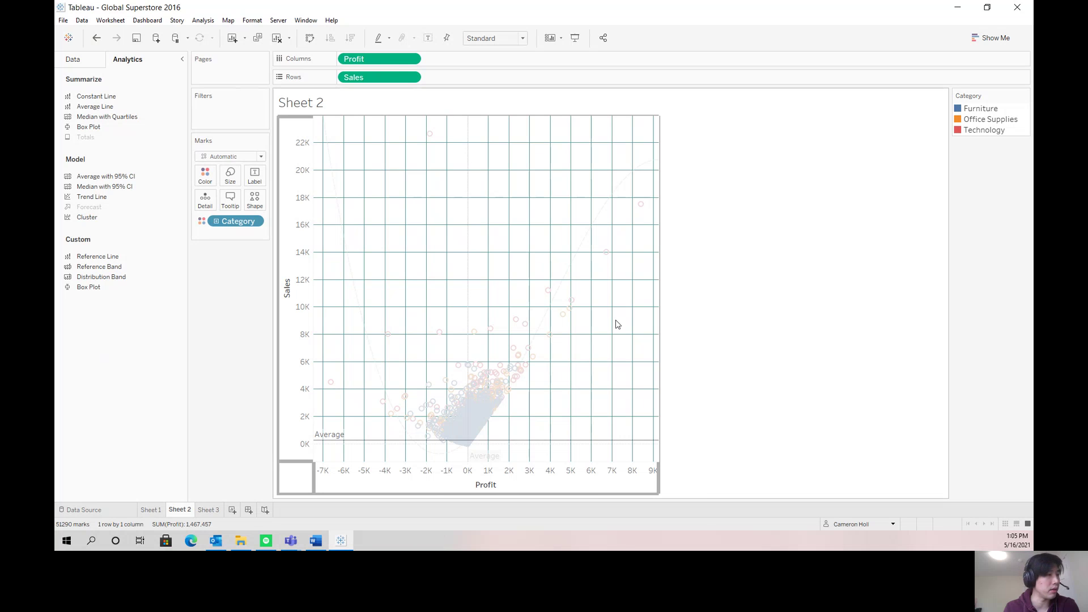
- Select the mark near 2.6K Profit and 5.3K Sales and turn on drop lines for the view
{"action": "left_click", "coordinate": [521, 372]}
{"action": "right_click", "coordinate": [522, 377]}
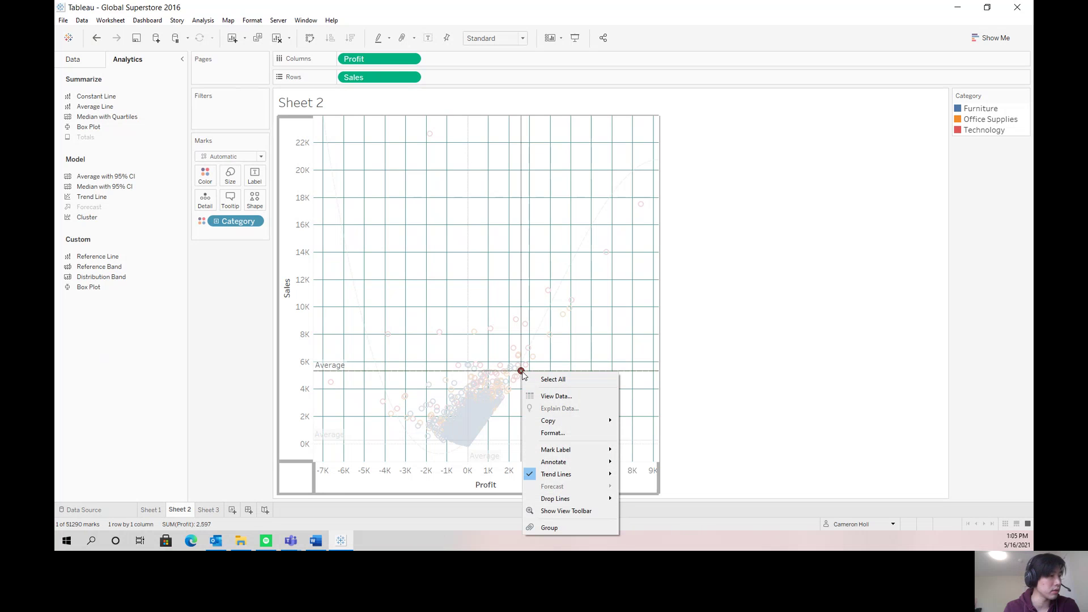
{"action": "mouse_move", "coordinate": [595, 498]}
{"action": "left_click", "coordinate": [638, 500]}
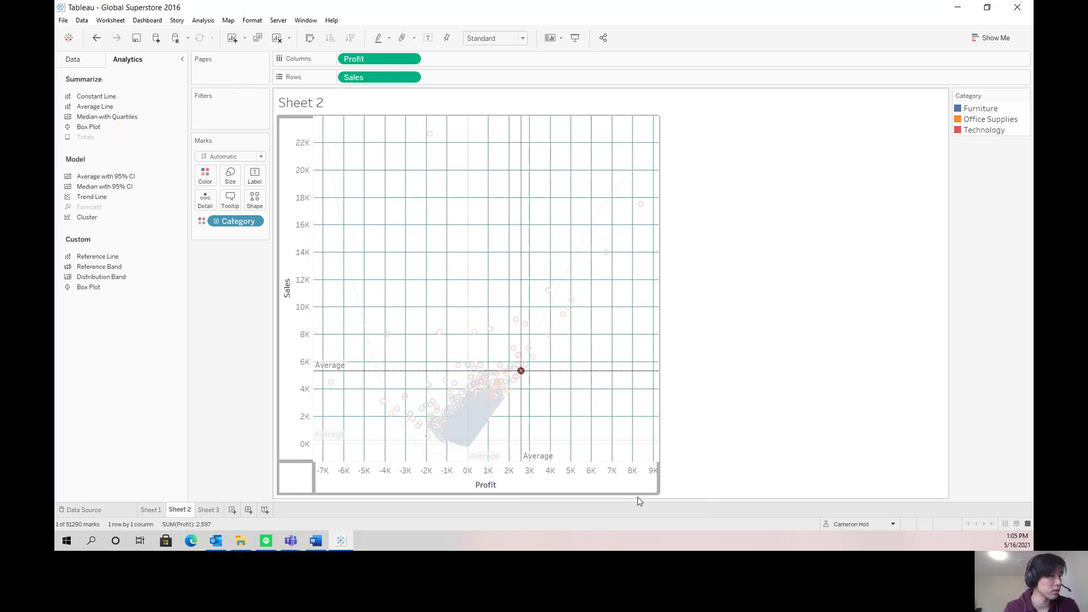
{"action": "mouse_move", "coordinate": [530, 459]}
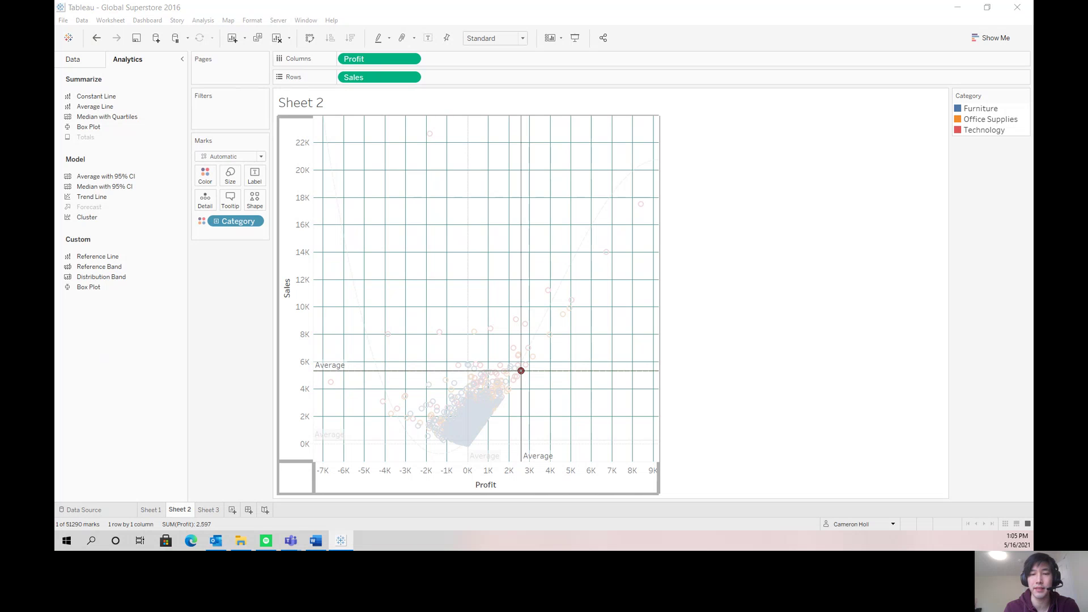
{"action": "key", "text": "alt+Tab"}
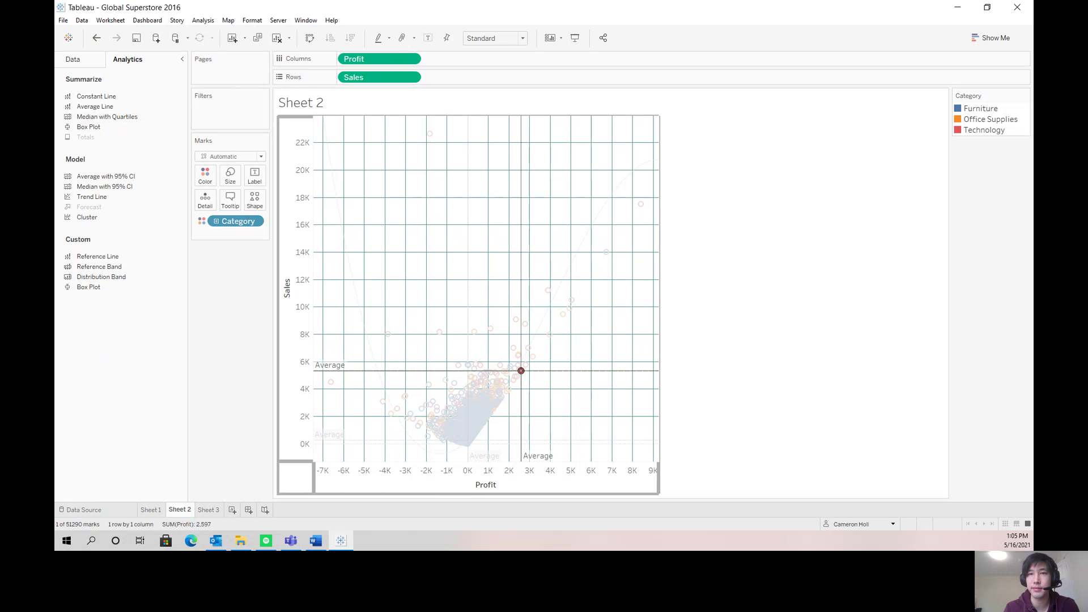